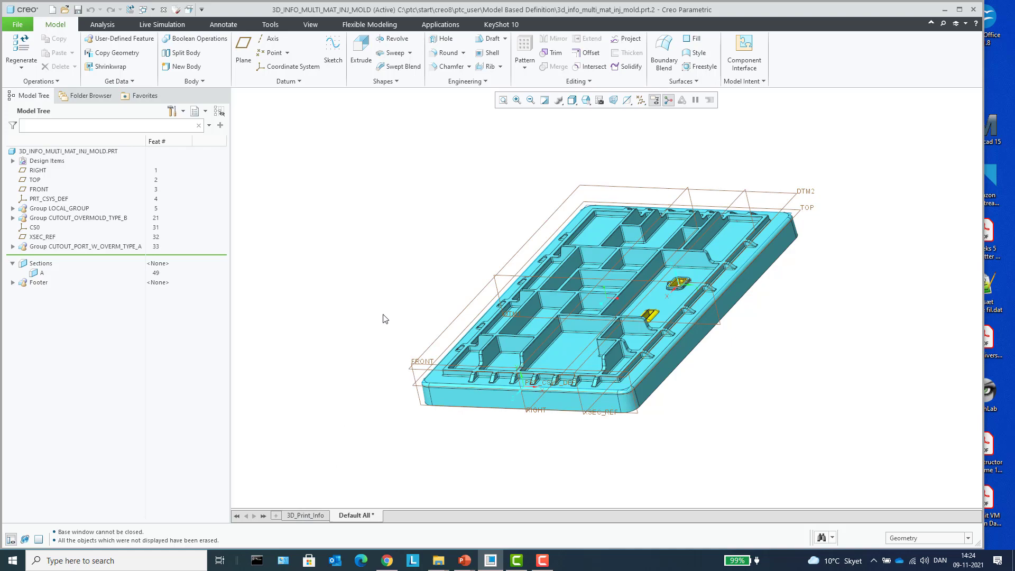
# Activate the 3D_Print_Info combination state and delete all of its existing notes and dimension annotations.
pyautogui.moveTo(384, 318)
pyautogui.mouseDown(button='middle')
pyautogui.moveTo(394, 256)
pyautogui.moveTo(394, 299)
pyautogui.moveTo(373, 303)
pyautogui.mouseUp(button='middle')
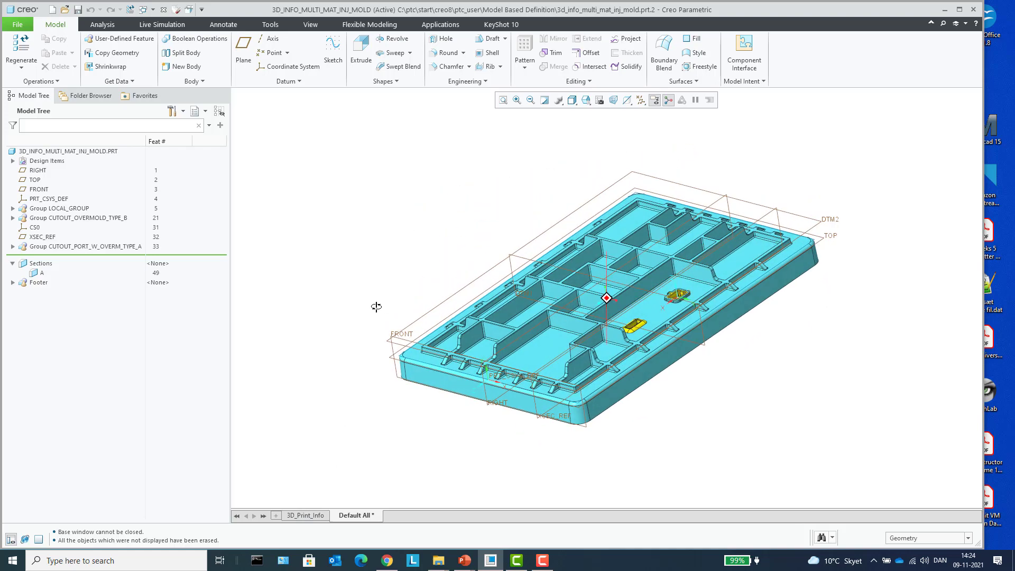
pyautogui.click(314, 517)
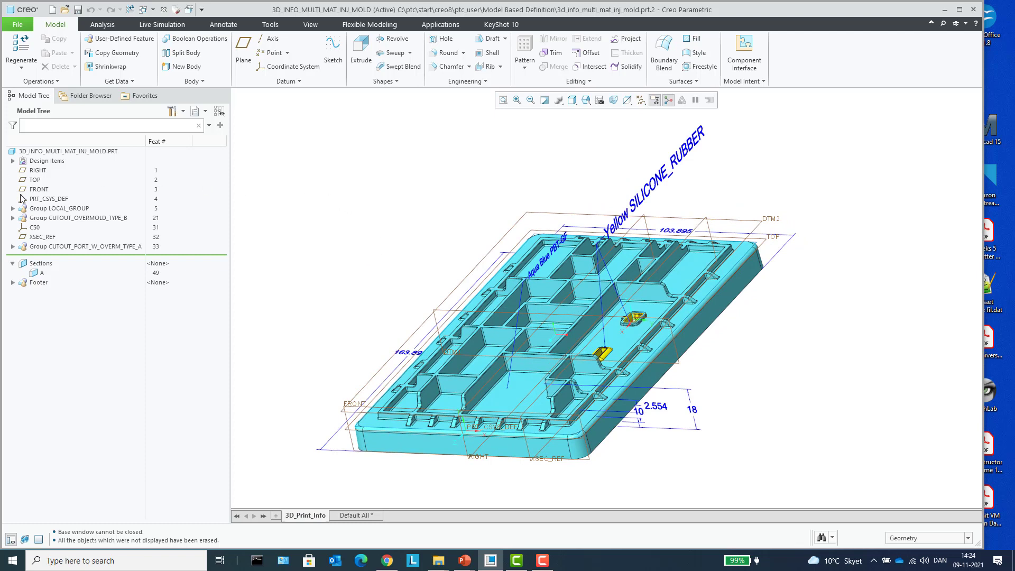
pyautogui.click(13, 161)
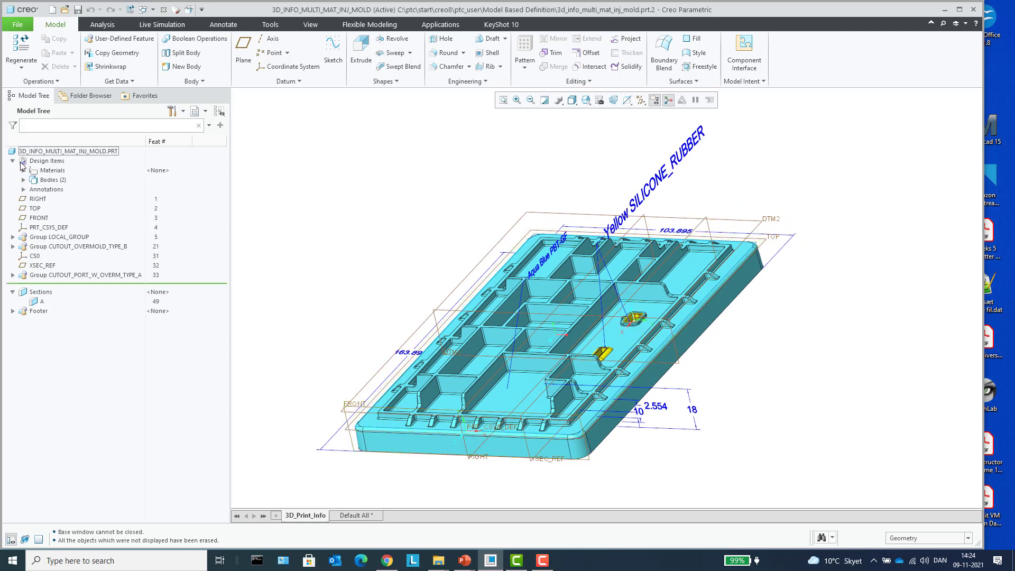
pyautogui.click(24, 189)
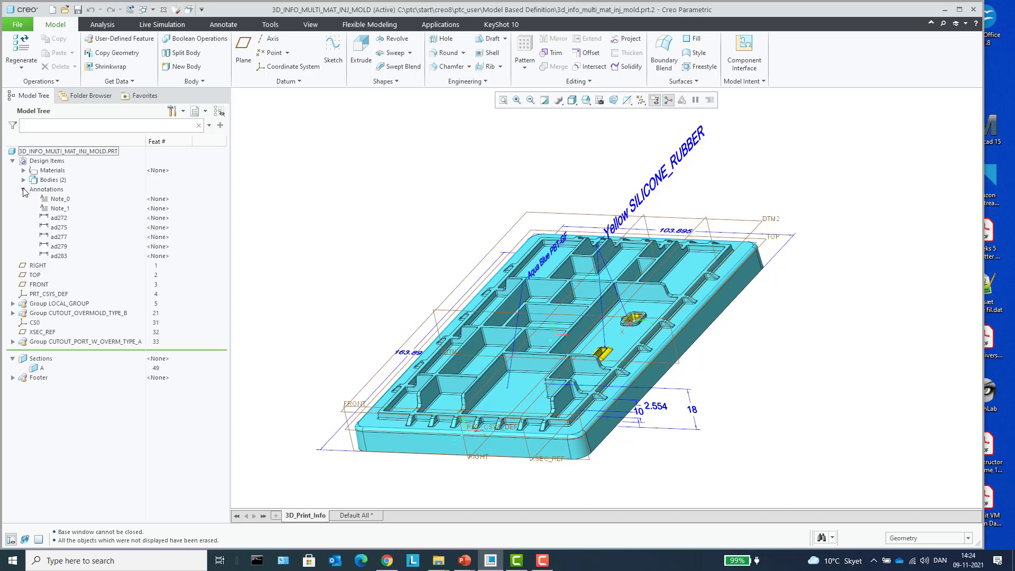
pyautogui.click(59, 199)
pyautogui.keyDown('shift'); pyautogui.click(60, 256); pyautogui.keyUp('shift')
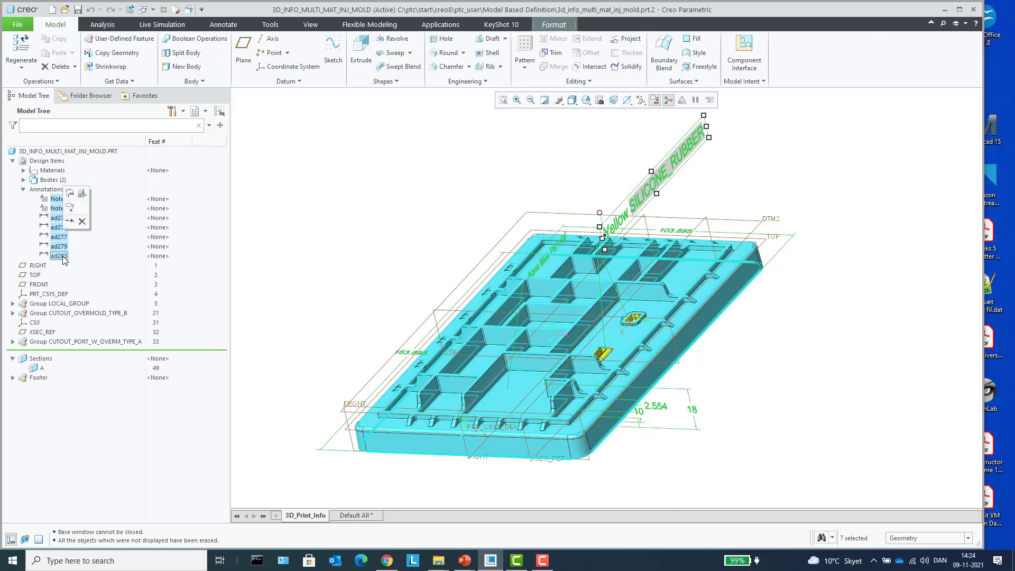
pyautogui.press('Delete')
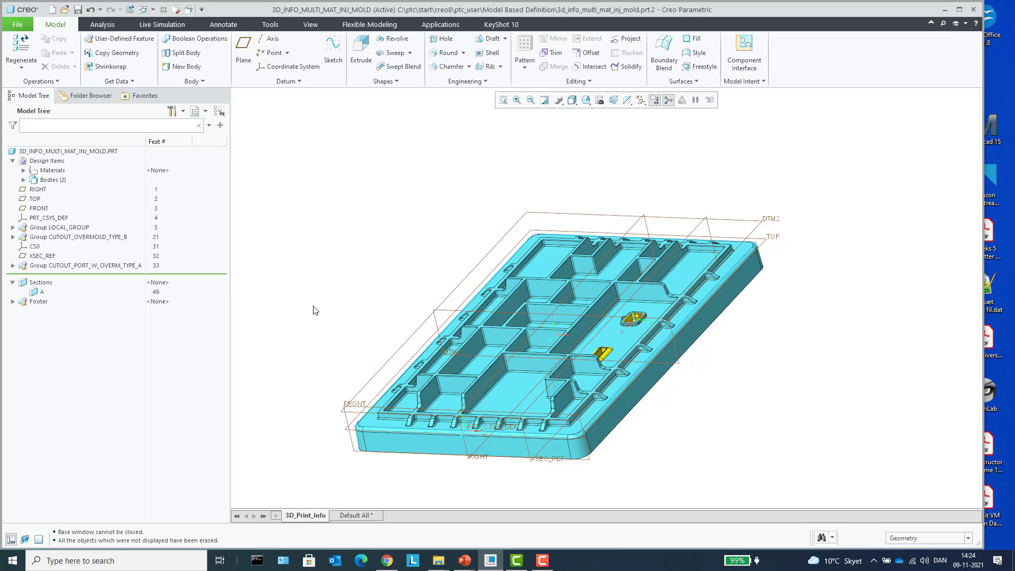
# Set TOP as the active annotation plane for new annotations.
pyautogui.click(224, 27)
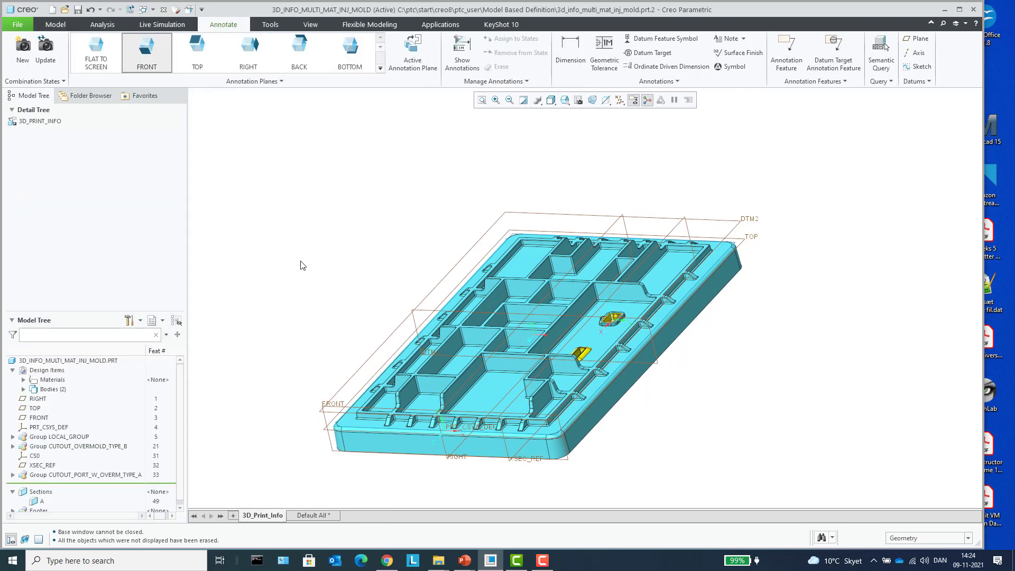
pyautogui.moveTo(547, 240); pyautogui.dragTo(549, 242, button='middle')
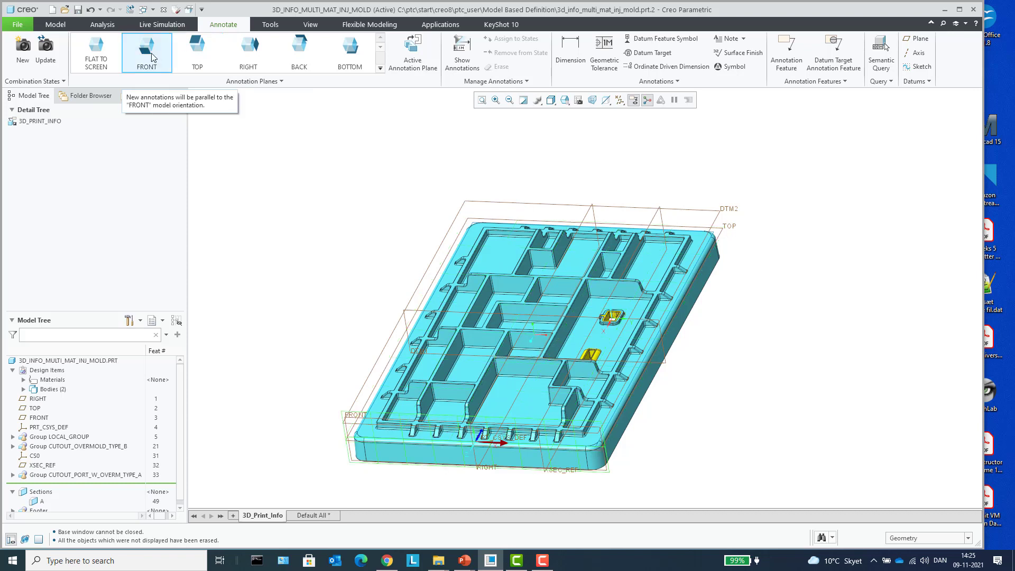
pyautogui.click(199, 59)
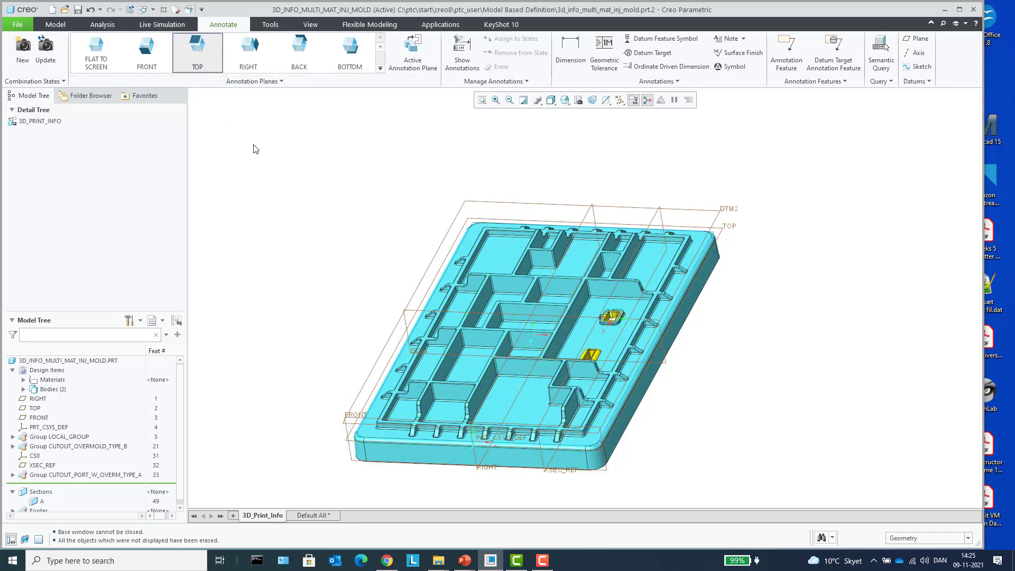
# Dimension the tray's overall width between its two long outer edges, placing the dimension beyond the far short end.
pyautogui.click(571, 50)
pyautogui.scroll(2, 744, 293)
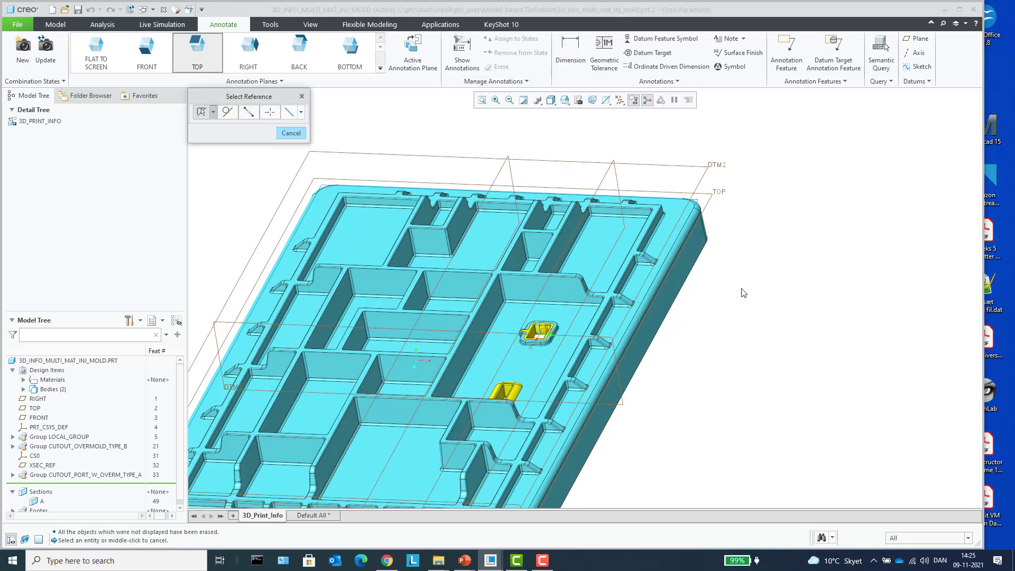
pyautogui.click(693, 267)
pyautogui.scroll(-2, 693, 267)
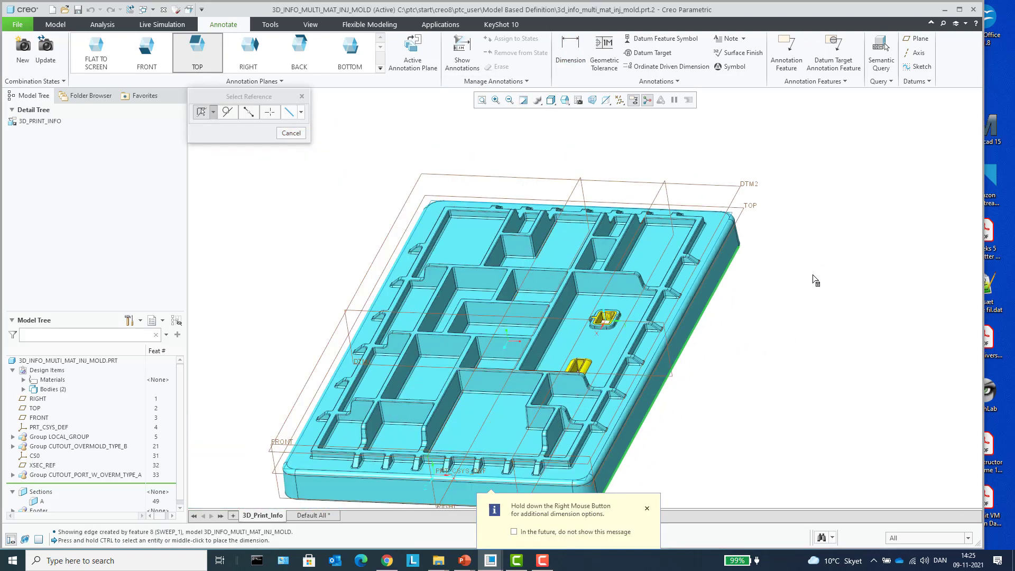
pyautogui.middleClick(603, 255)
pyautogui.moveTo(602, 254); pyautogui.dragTo(292, 236, button='middle')
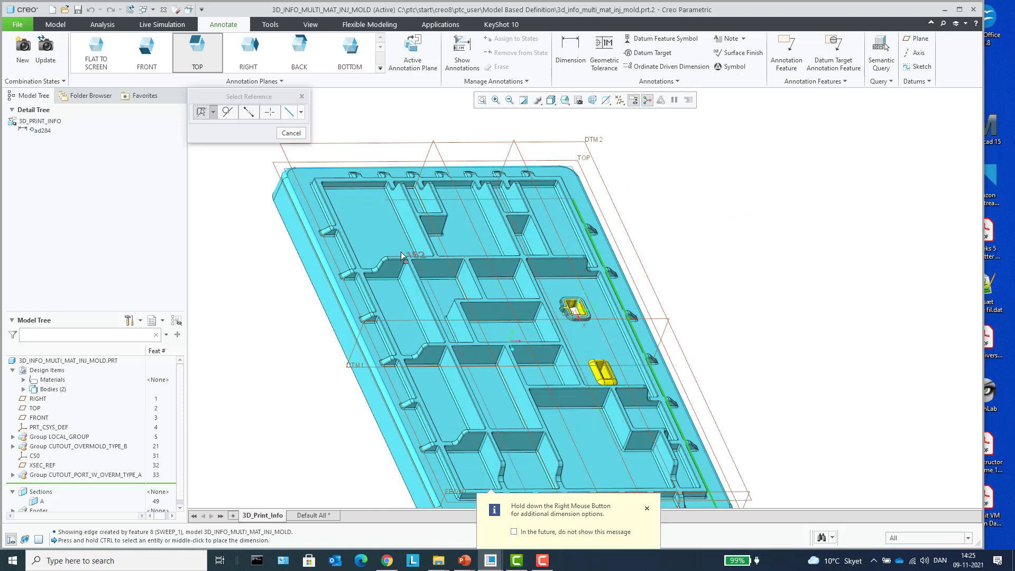
pyautogui.middleClick(292, 236)
pyautogui.moveTo(365, 288); pyautogui.dragTo(448, 252, button='middle')
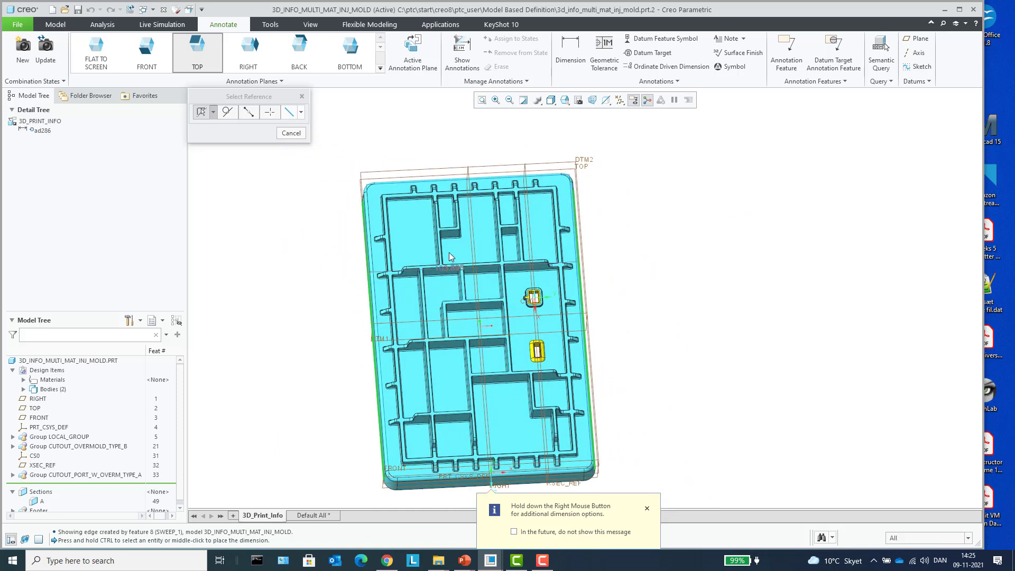
pyautogui.middleClick(472, 143)
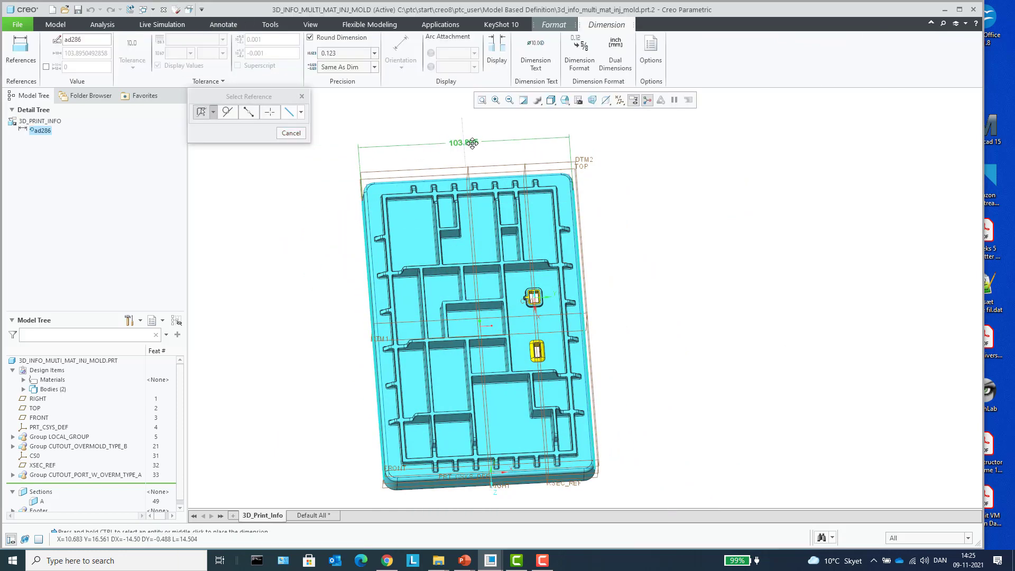
pyautogui.middleClick(472, 153)
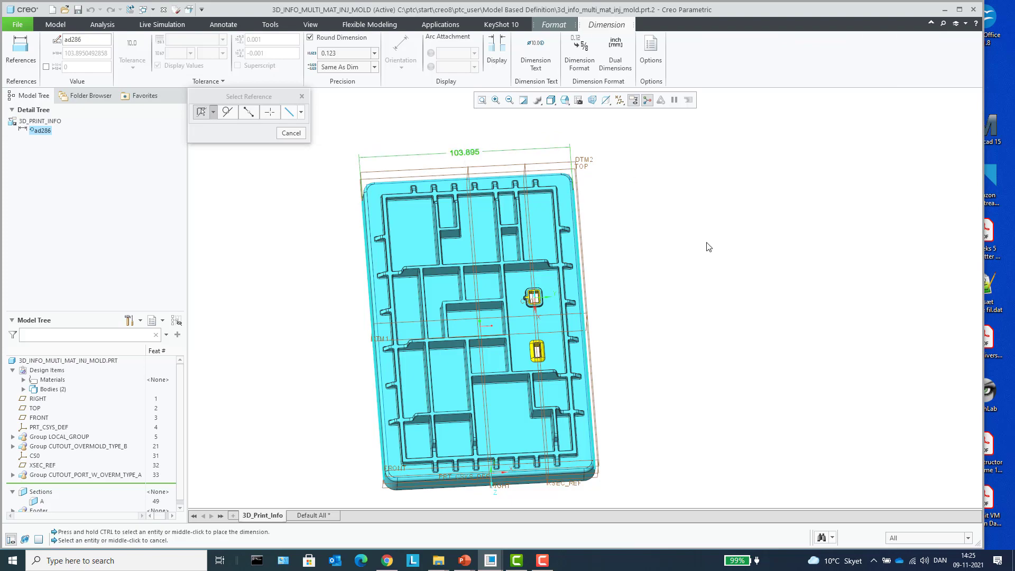
# Dimension the tray's overall length between its two short outer edges, placing the dimension beside the long side.
pyautogui.moveTo(708, 247); pyautogui.dragTo(614, 227, button='middle')
pyautogui.scroll(-5, 658, 237)
pyautogui.scroll(-2, 658, 257)
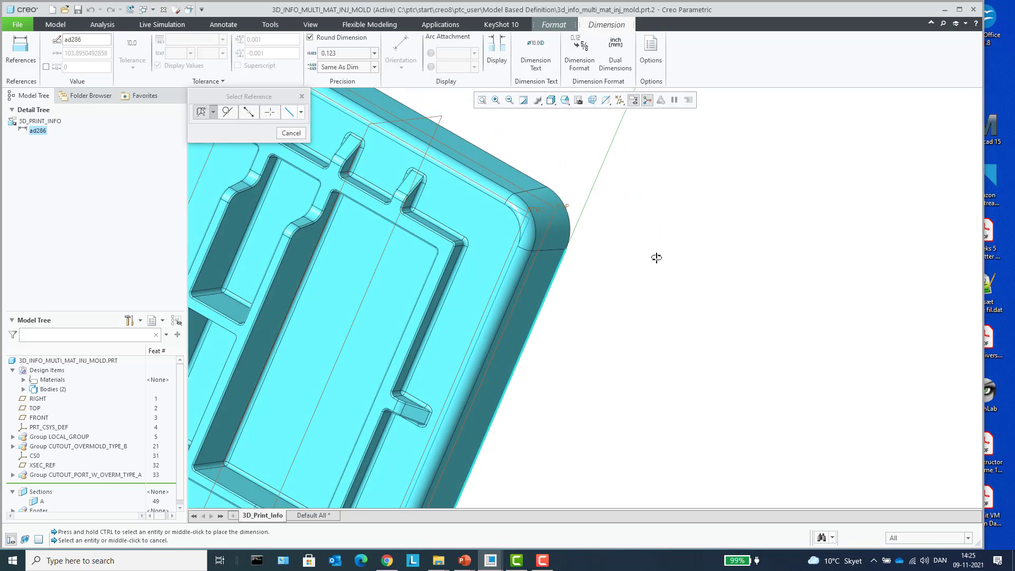
pyautogui.click(503, 171)
pyautogui.scroll(6, 640, 191)
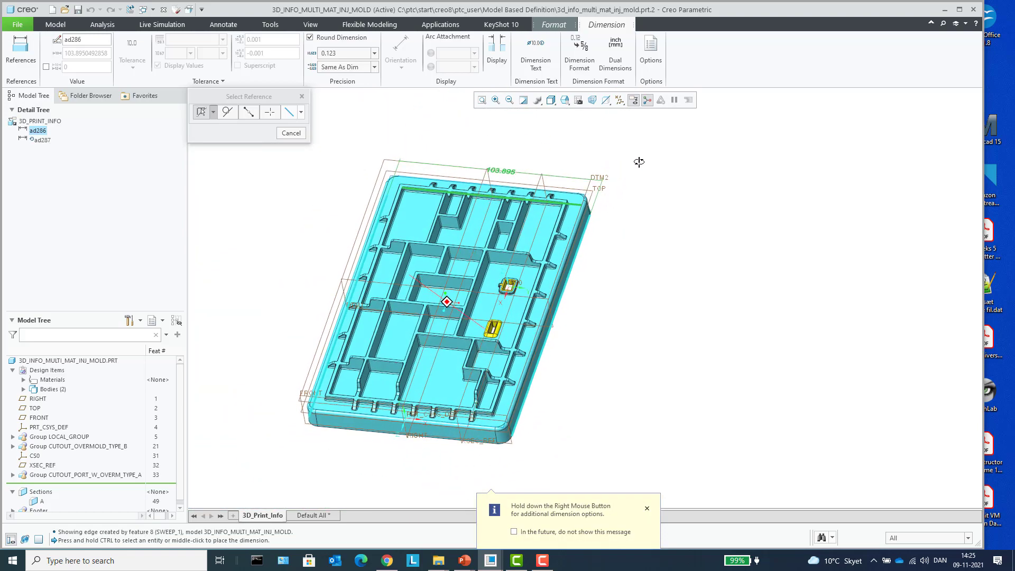
pyautogui.scroll(-5, 493, 430)
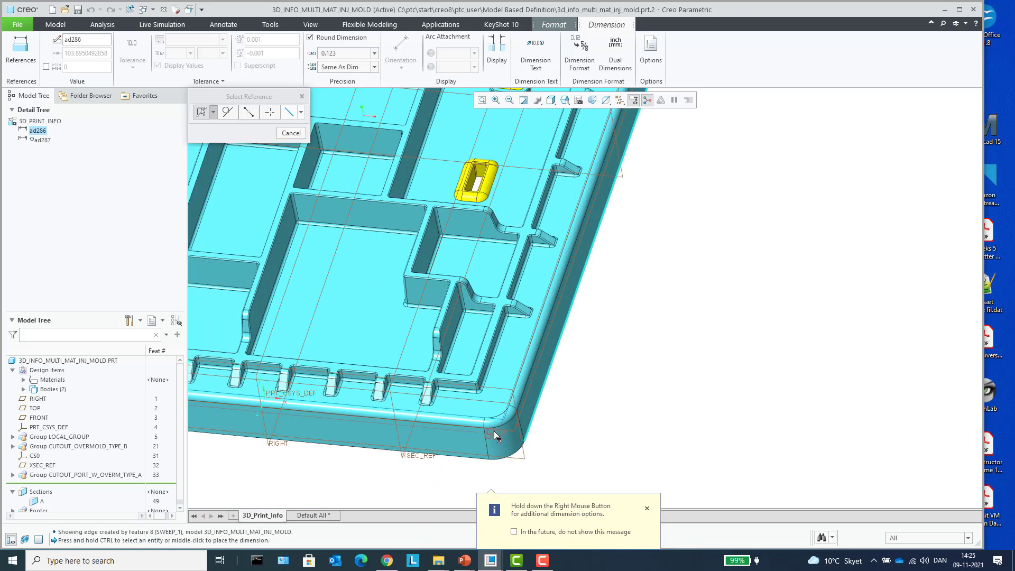
pyautogui.click(461, 456)
pyautogui.scroll(6, 529, 402)
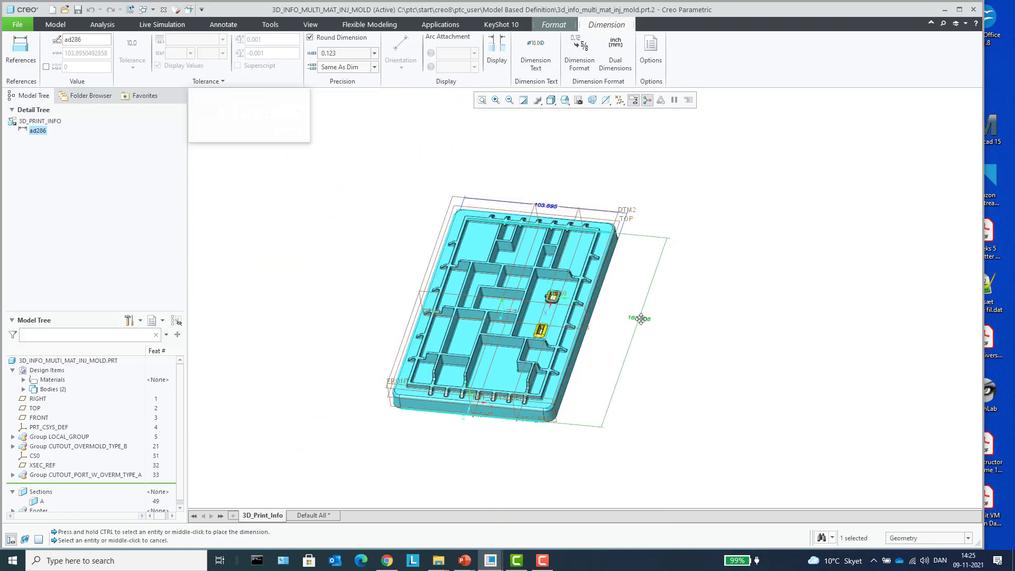
pyautogui.middleClick(640, 323)
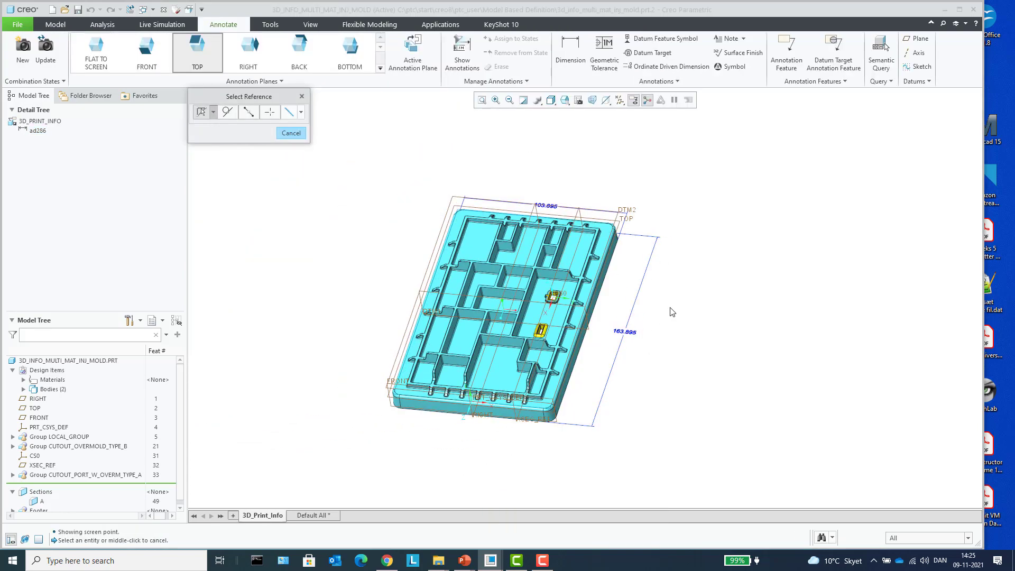
pyautogui.moveTo(576, 328)
pyautogui.mouseDown(button='middle')
pyautogui.moveTo(581, 360)
pyautogui.moveTo(583, 342)
pyautogui.mouseUp(button='middle')
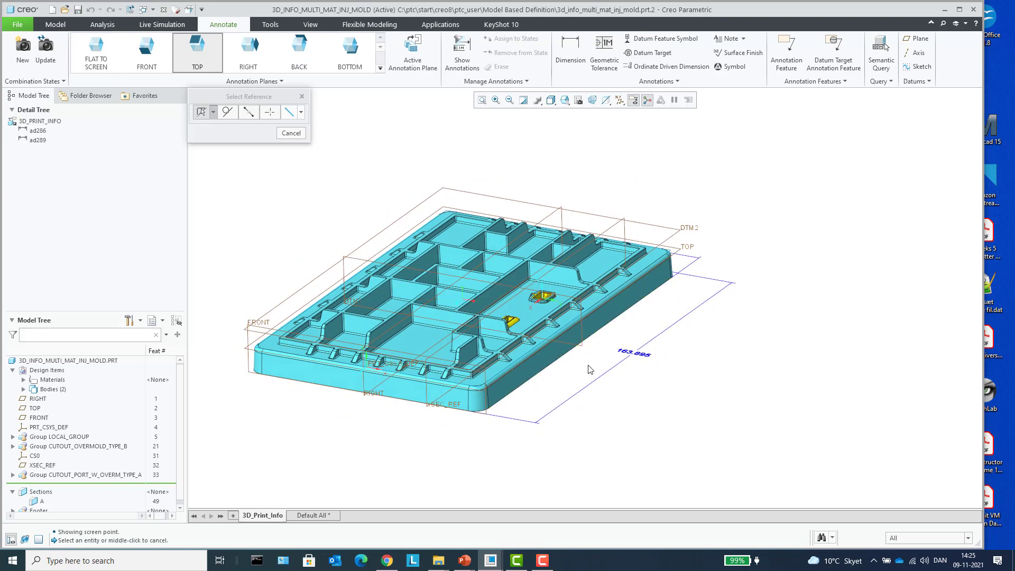
pyautogui.scroll(1, 582, 346)
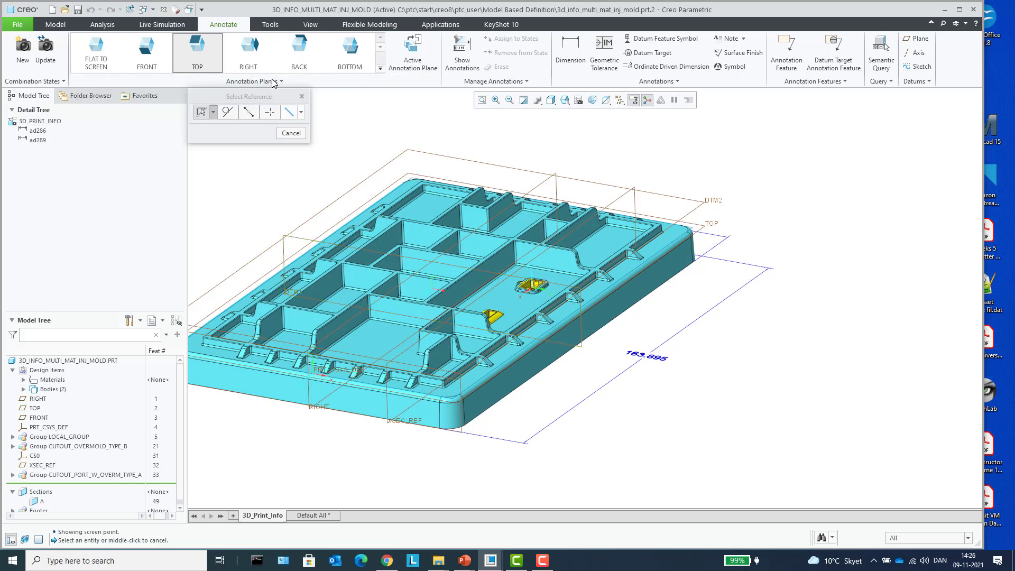
pyautogui.click(302, 245)
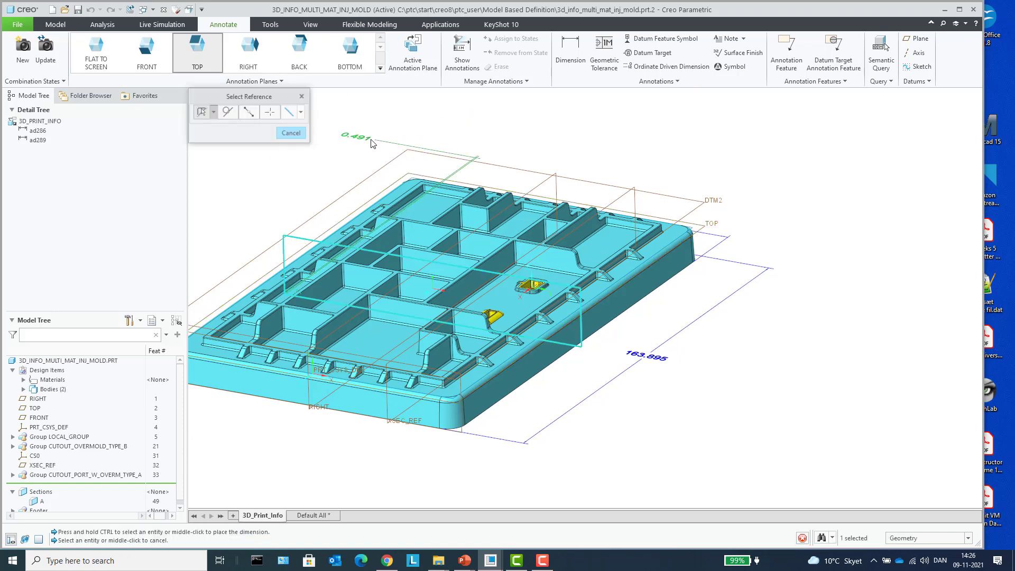
pyautogui.middleClick(373, 144)
pyautogui.middleClick(417, 122)
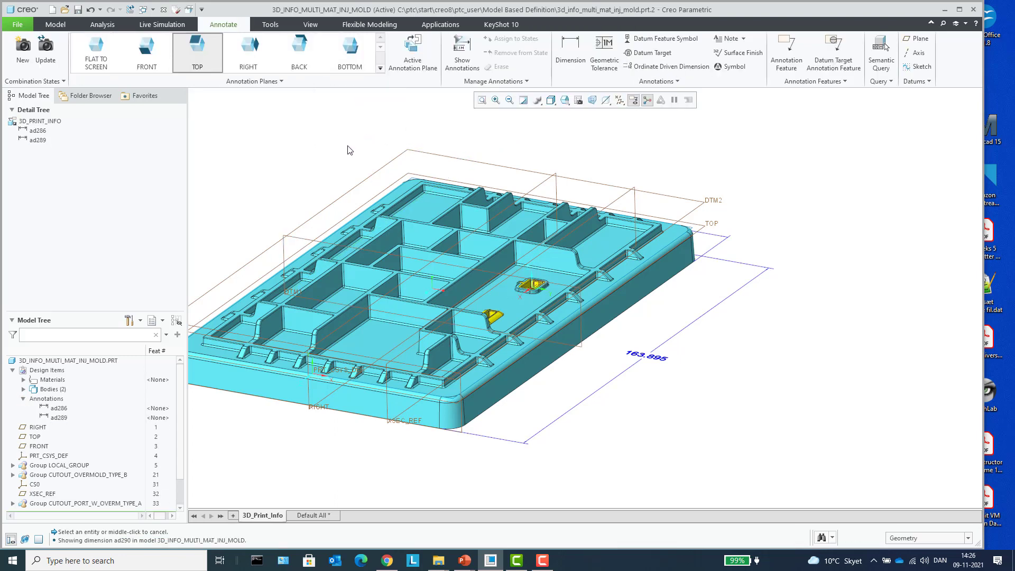
# Create a new annotation plane that uses datum plane DTM1 as its reference plane, keeping the default name.
pyautogui.click(416, 59)
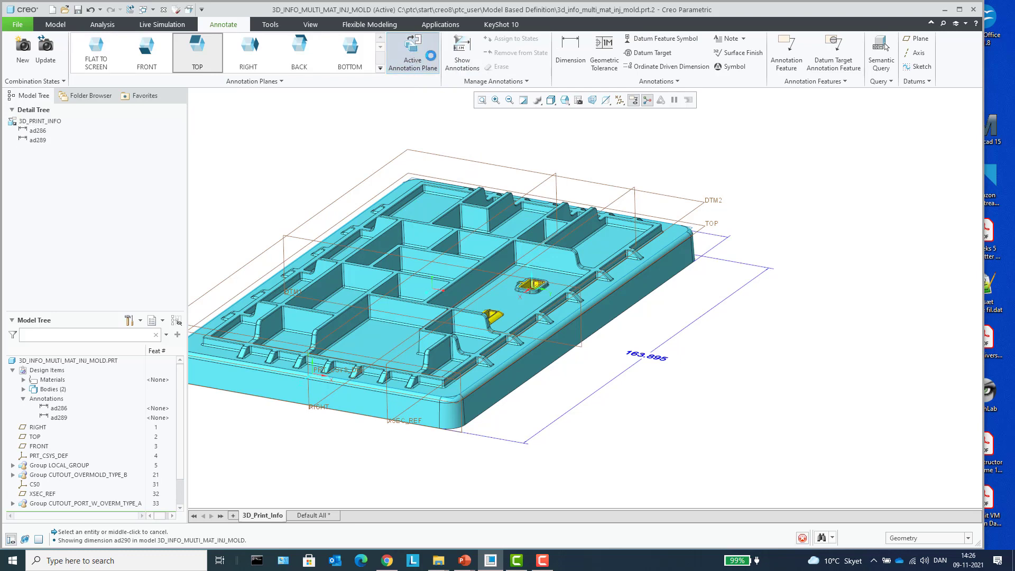
pyautogui.moveTo(626, 268); pyautogui.dragTo(372, 198, button='middle')
pyautogui.click(254, 81)
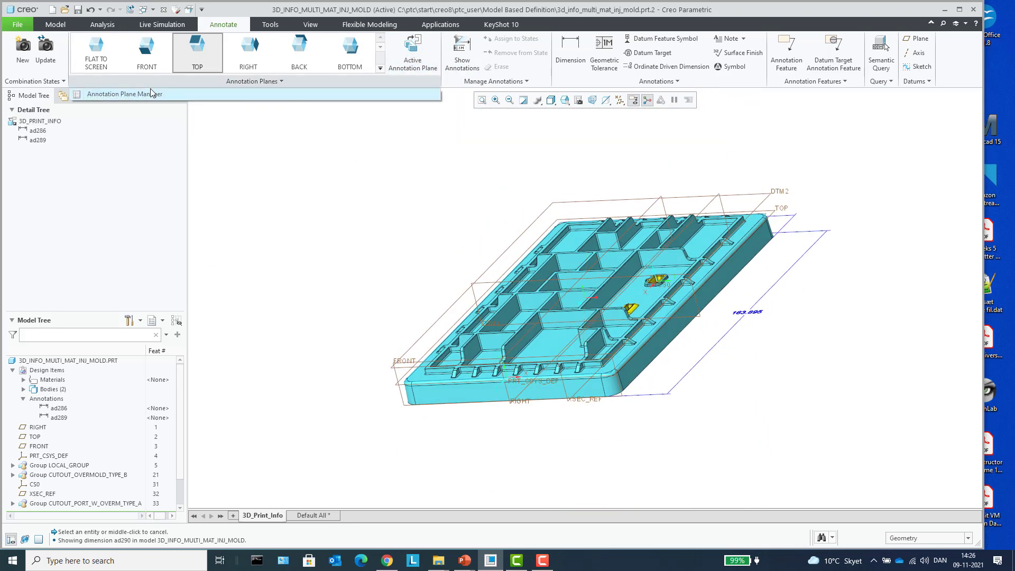
pyautogui.click(116, 96)
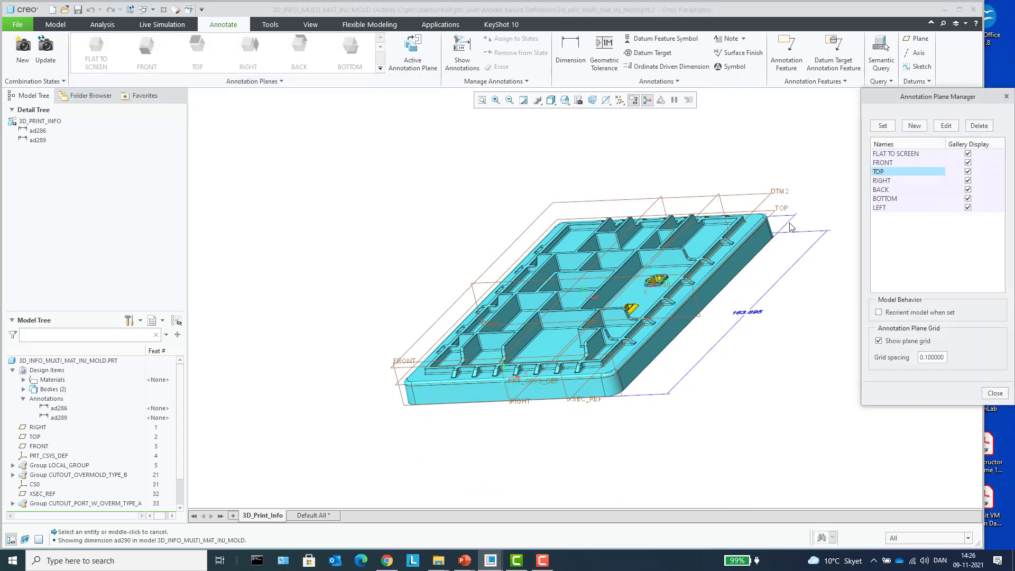
pyautogui.scroll(5, 750, 295)
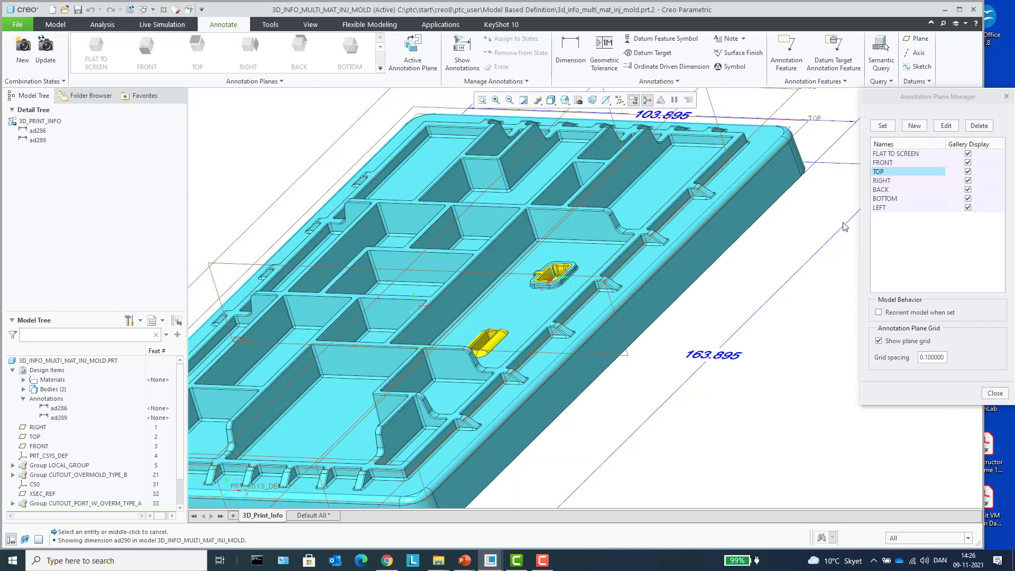
pyautogui.click(916, 130)
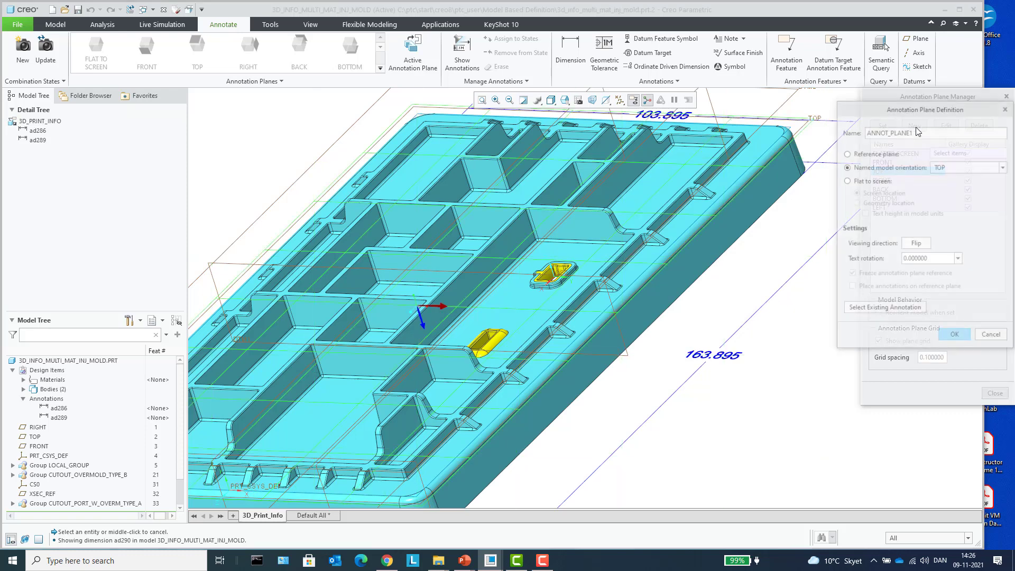
pyautogui.click(952, 168)
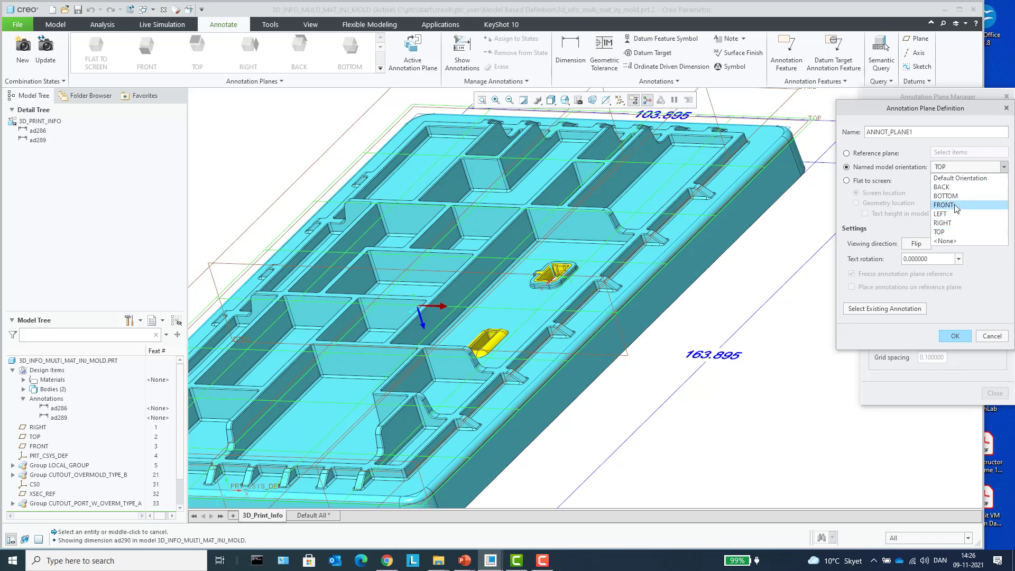
pyautogui.click(875, 153)
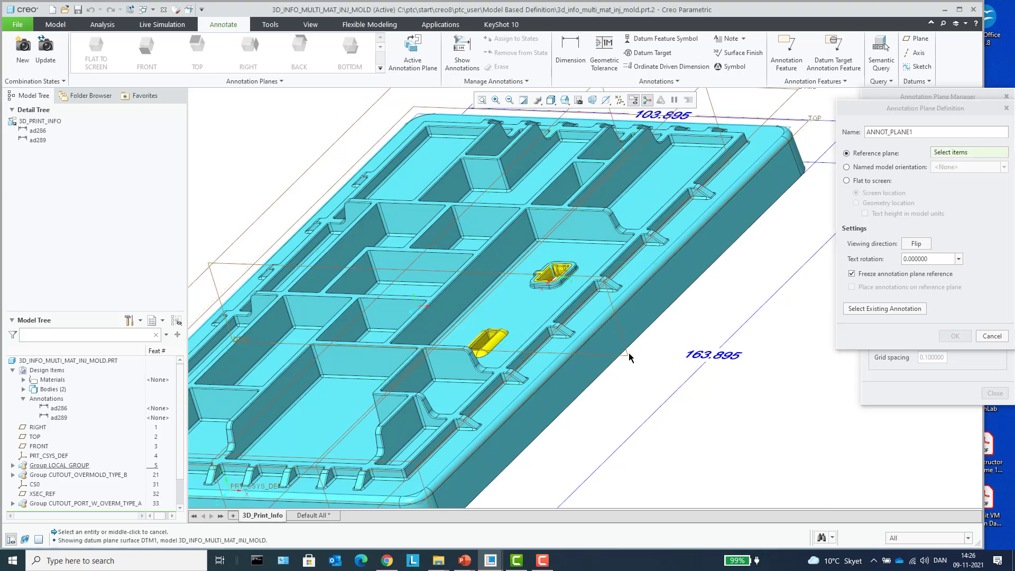
pyautogui.click(391, 301)
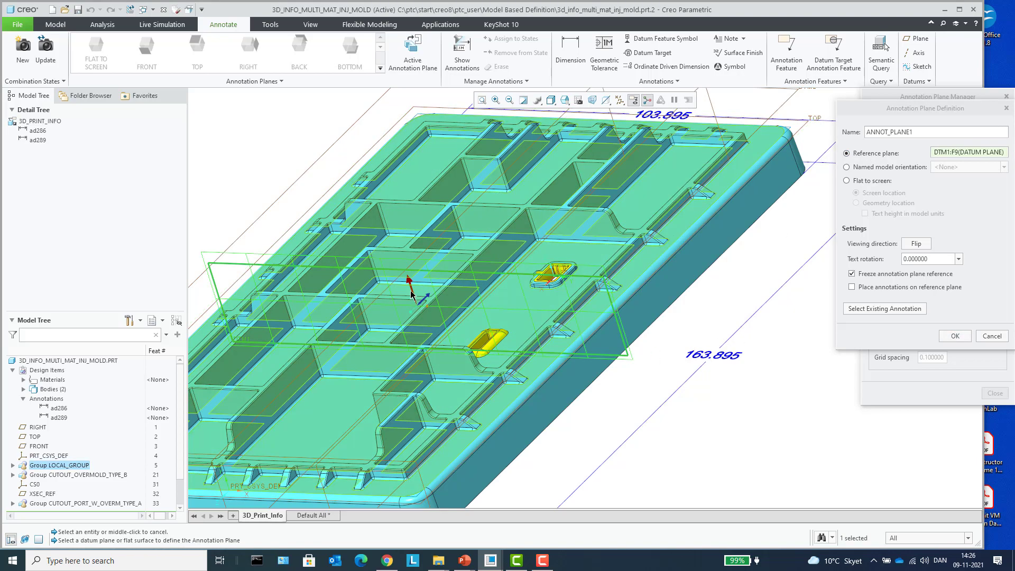
pyautogui.moveTo(415, 287)
pyautogui.mouseDown(button='middle')
pyautogui.moveTo(418, 272)
pyautogui.moveTo(411, 285)
pyautogui.mouseUp(button='middle')
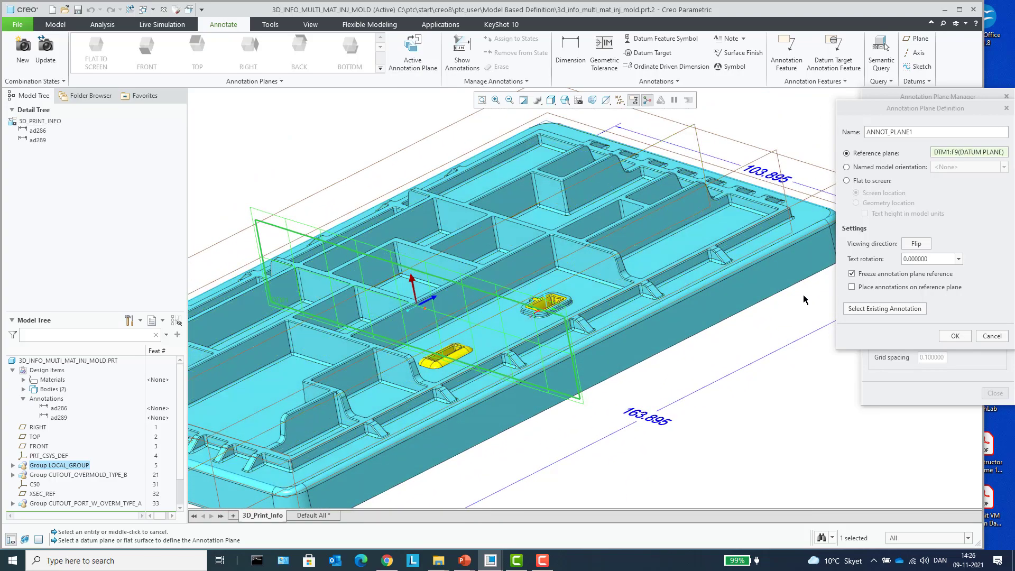
pyautogui.click(956, 336)
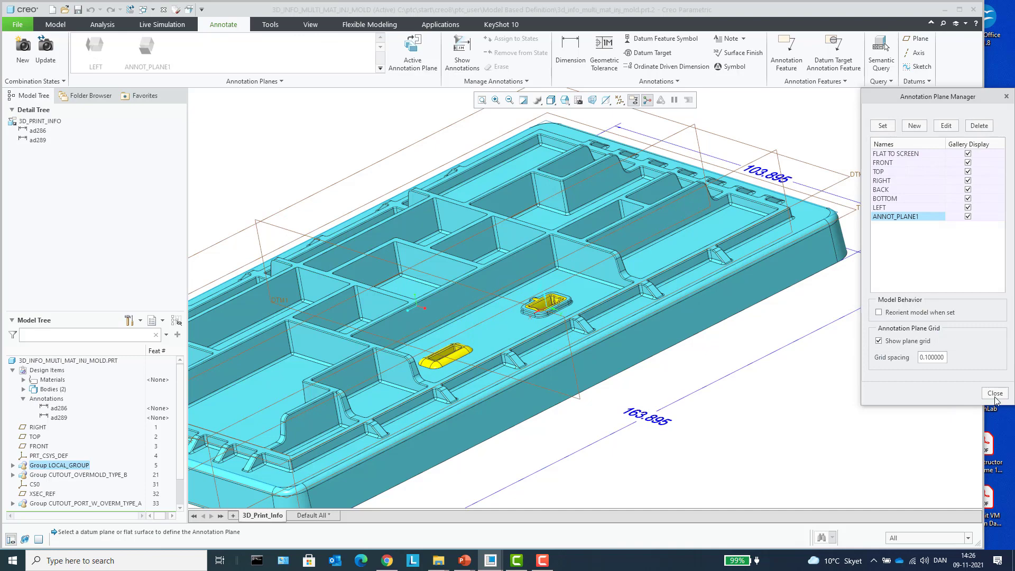
pyautogui.click(995, 393)
# Dimension the height from the outer wall's bottom rim to the tray's rim-level top surface, placing it beside the long side.
pyautogui.moveTo(787, 397)
pyautogui.mouseDown(button='middle')
pyautogui.moveTo(813, 354)
pyautogui.moveTo(803, 387)
pyautogui.moveTo(845, 417)
pyautogui.mouseUp(button='middle')
pyautogui.click(570, 50)
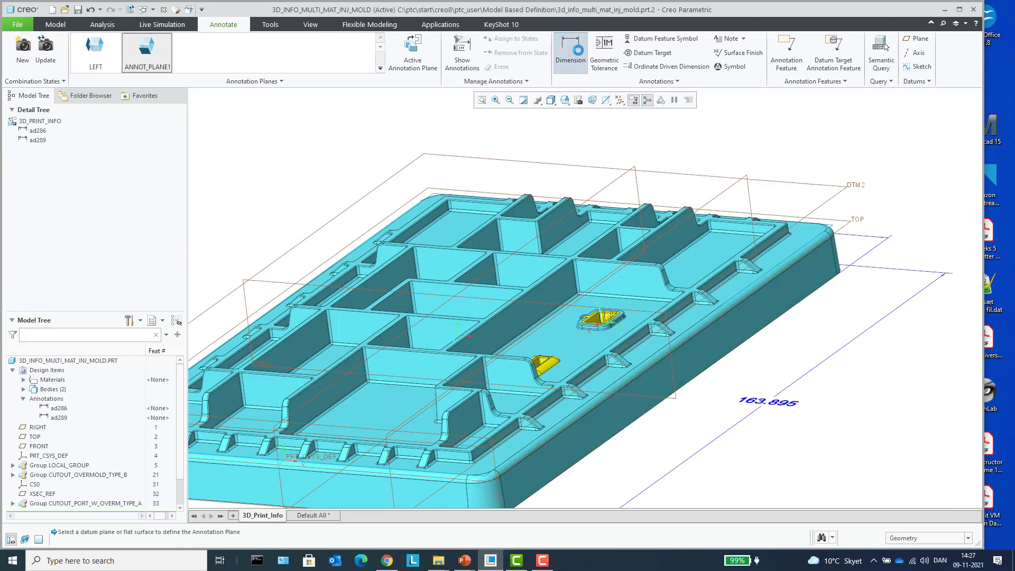
pyautogui.scroll(4, 701, 399)
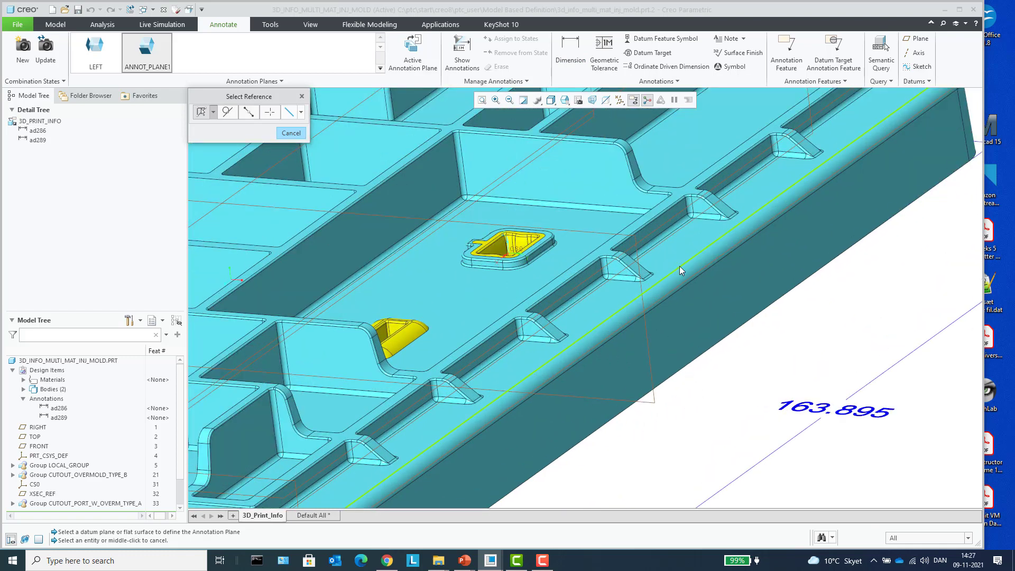
pyautogui.click(213, 113)
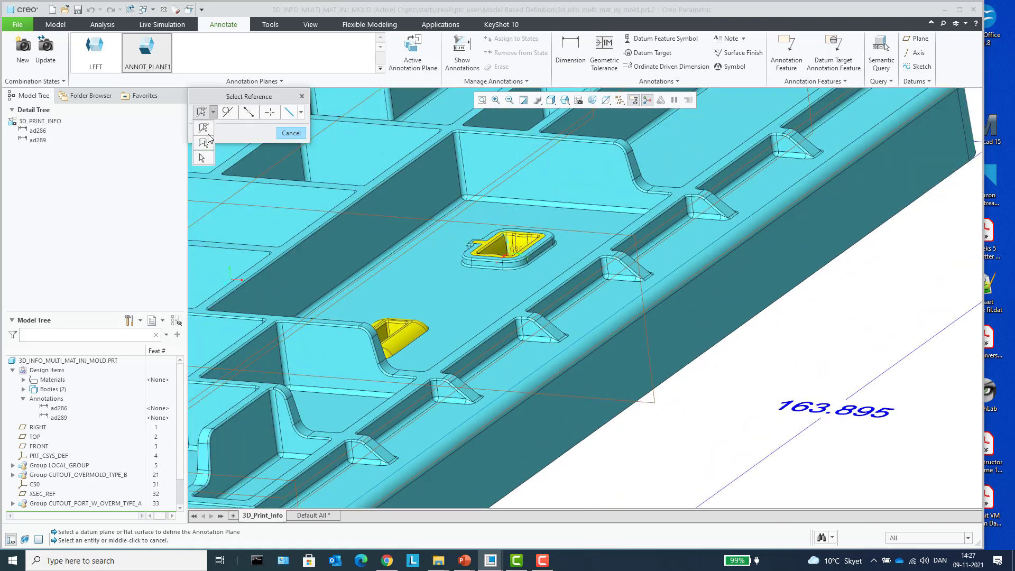
pyautogui.click(204, 147)
pyautogui.click(676, 254)
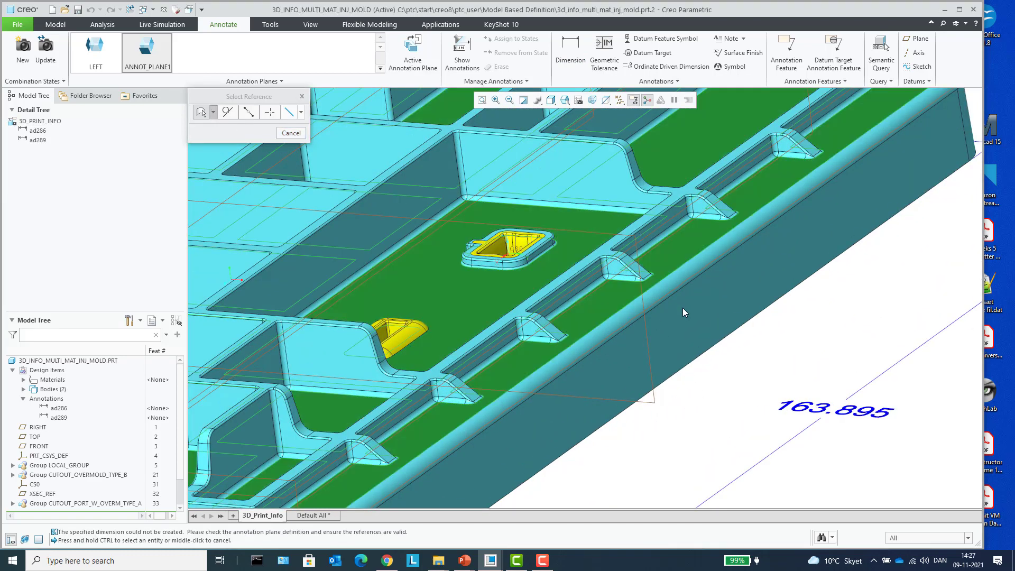
pyautogui.scroll(3, 643, 247)
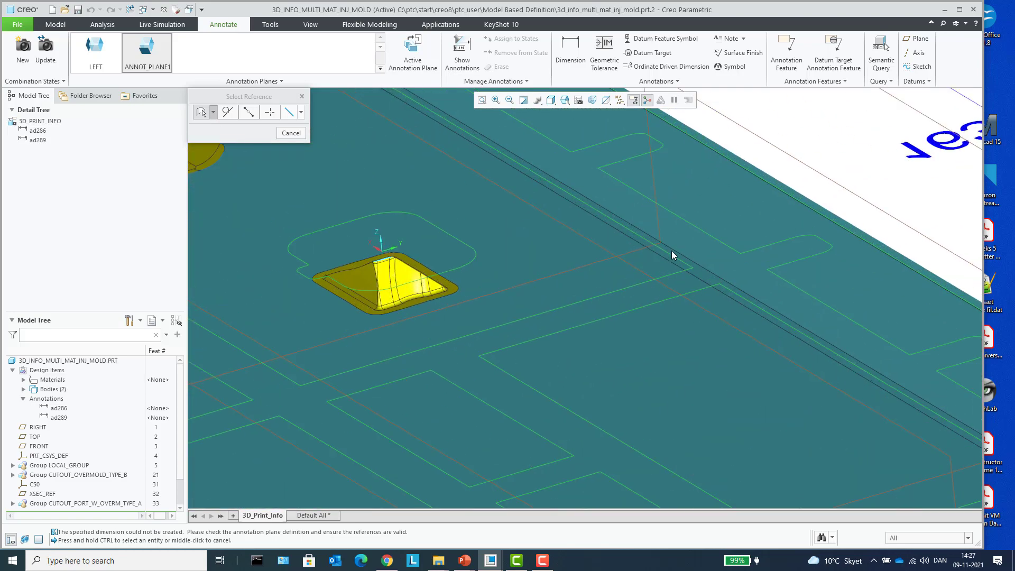
pyautogui.scroll(-5, 686, 269)
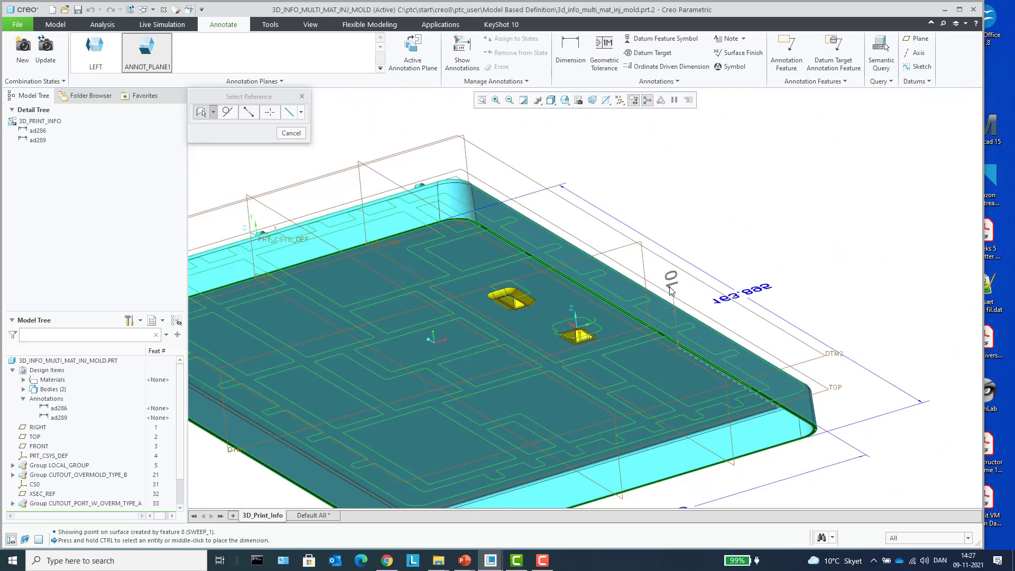
pyautogui.click(665, 285)
pyautogui.middleClick(665, 287)
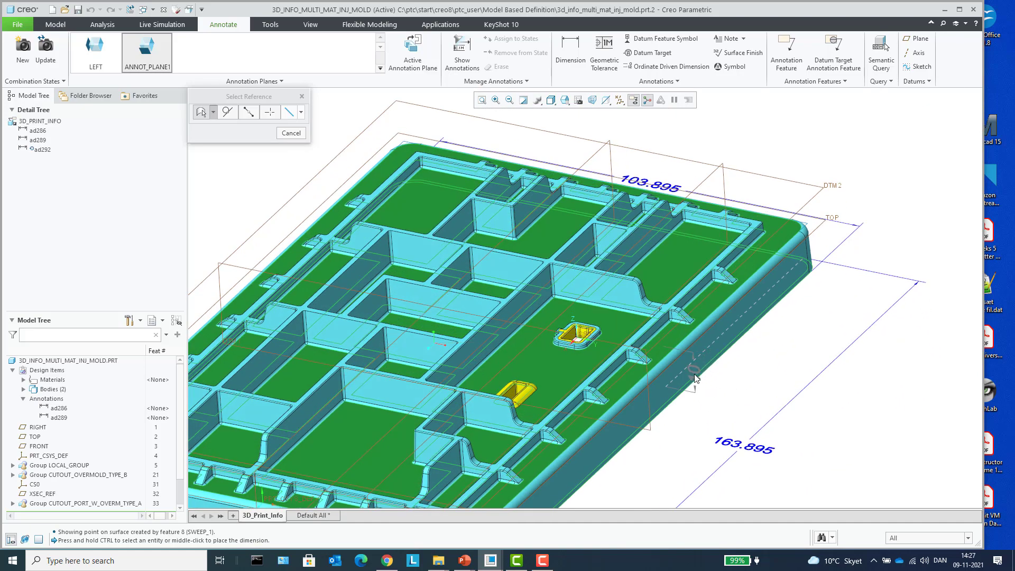
pyautogui.moveTo(693, 373); pyautogui.dragTo(713, 375)
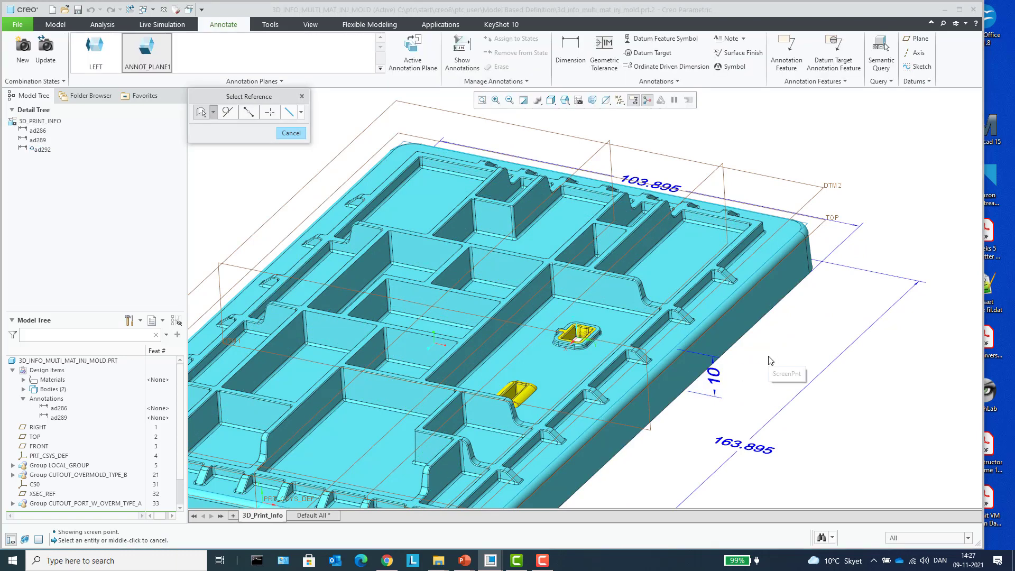
# Dimension the overall height from the outer wall's bottom rim to the top surface of the inner divider ribs.
pyautogui.scroll(3, 696, 356)
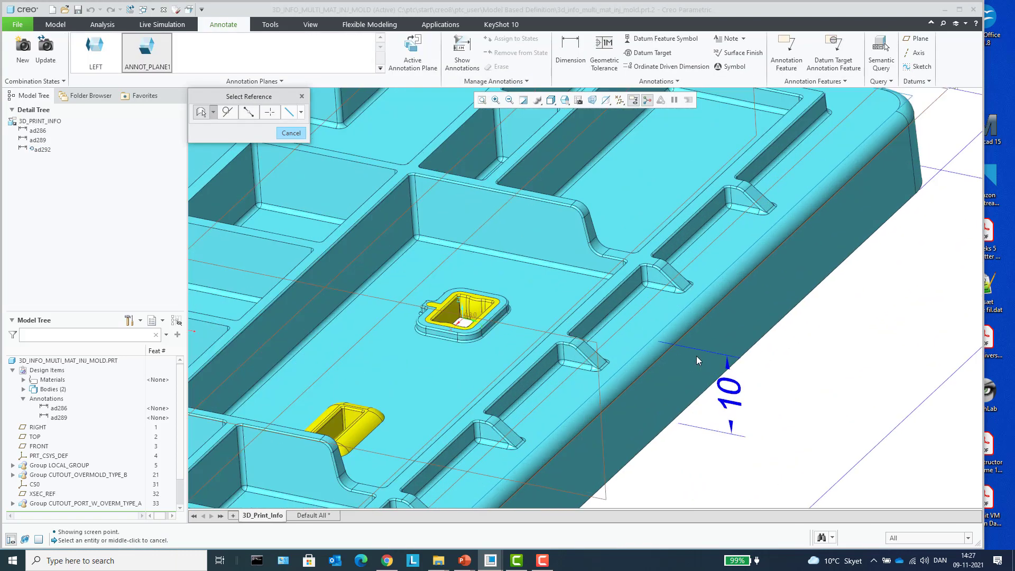
pyautogui.scroll(4, 468, 204)
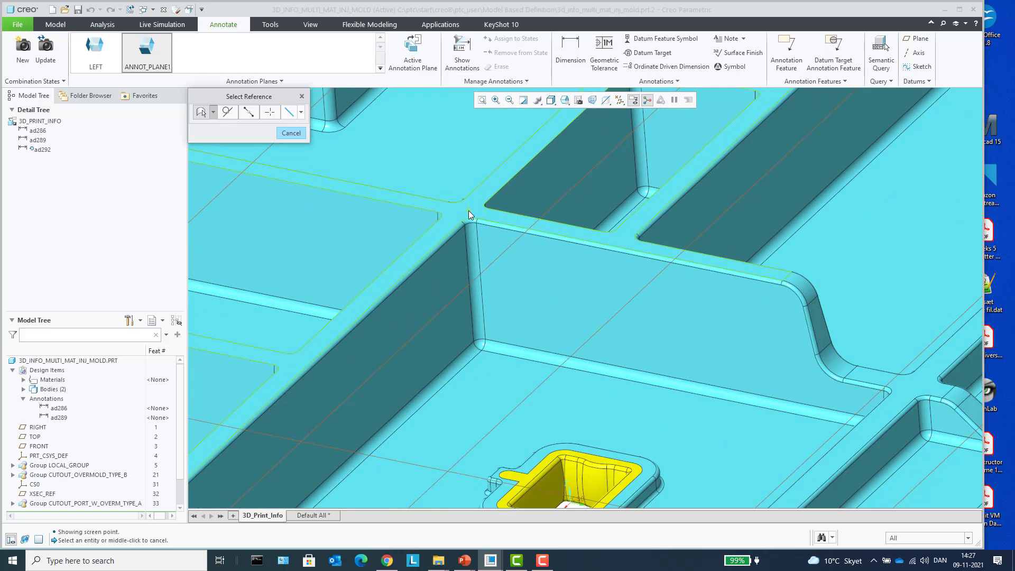
pyautogui.click(456, 260)
pyautogui.scroll(-6, 521, 324)
pyautogui.scroll(-2, 521, 324)
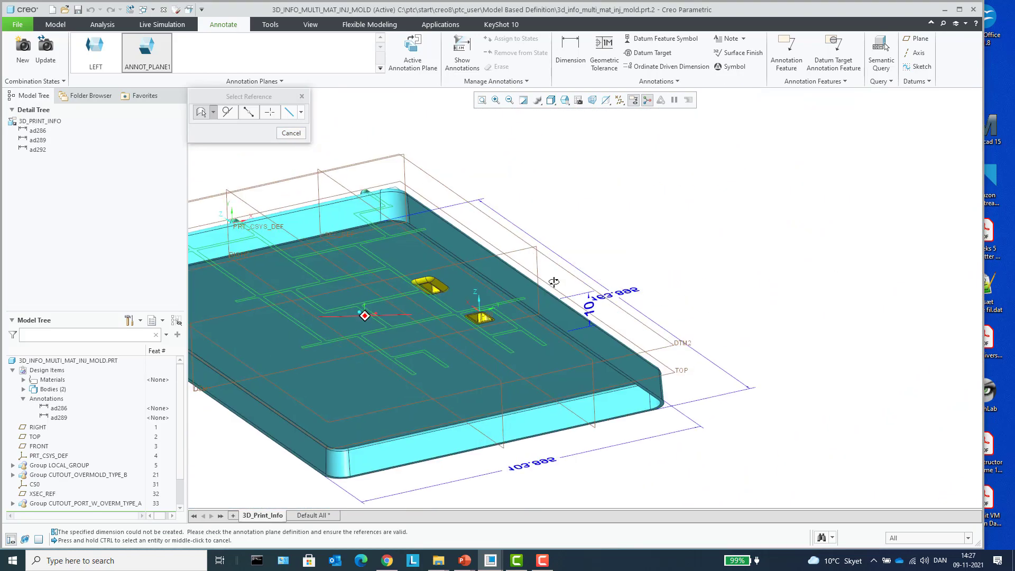
pyautogui.scroll(6, 545, 317)
pyautogui.click(551, 332)
pyautogui.scroll(-6, 551, 332)
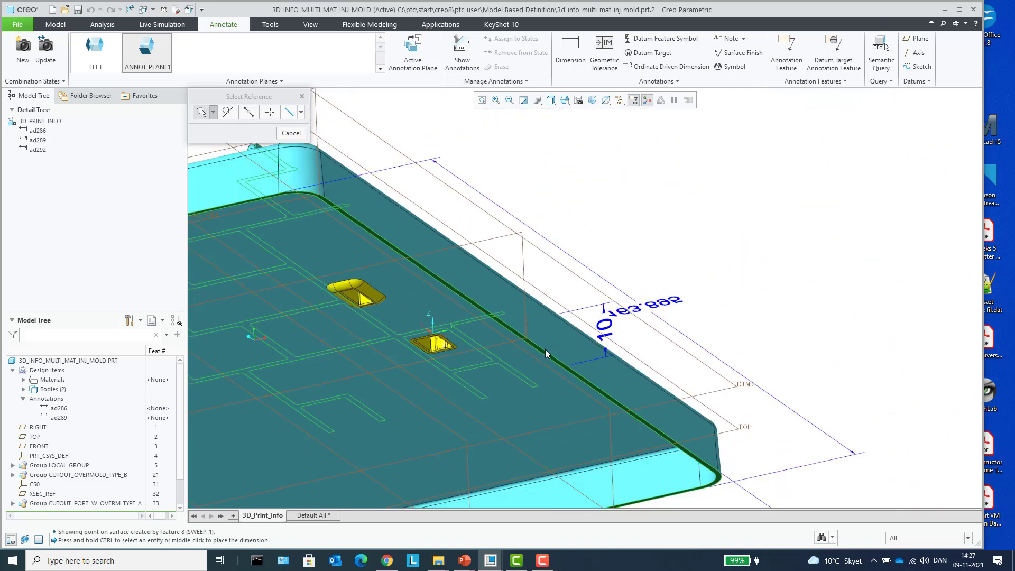
pyautogui.middleClick(606, 302)
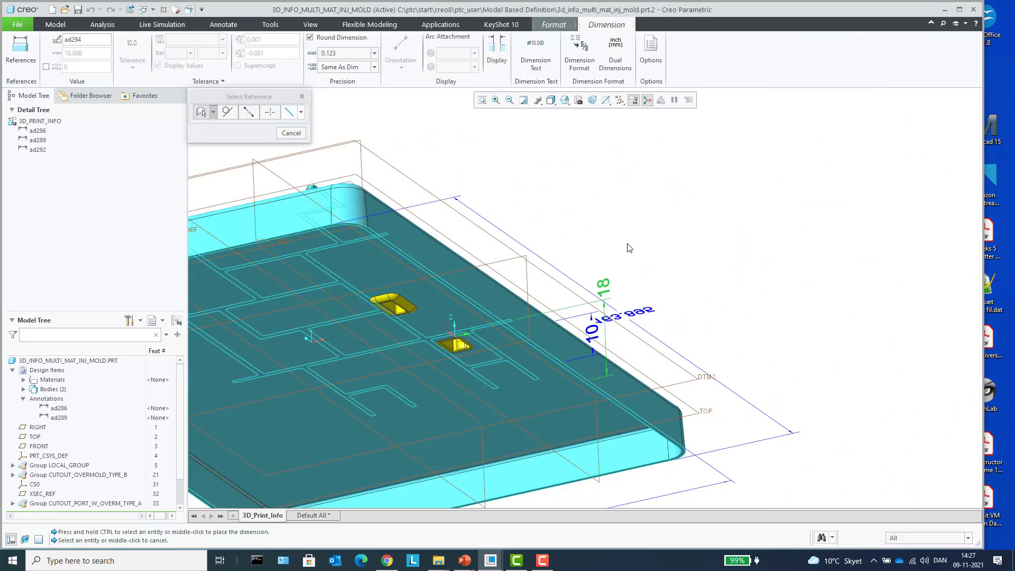
pyautogui.moveTo(644, 253); pyautogui.dragTo(741, 311, button='middle')
pyautogui.scroll(-3, 717, 293)
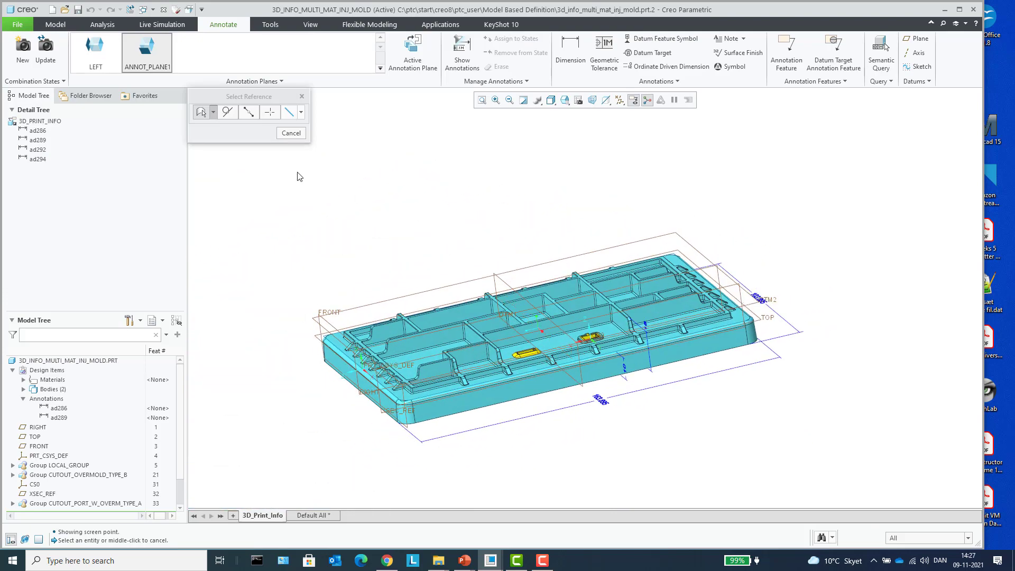
pyautogui.click(381, 39)
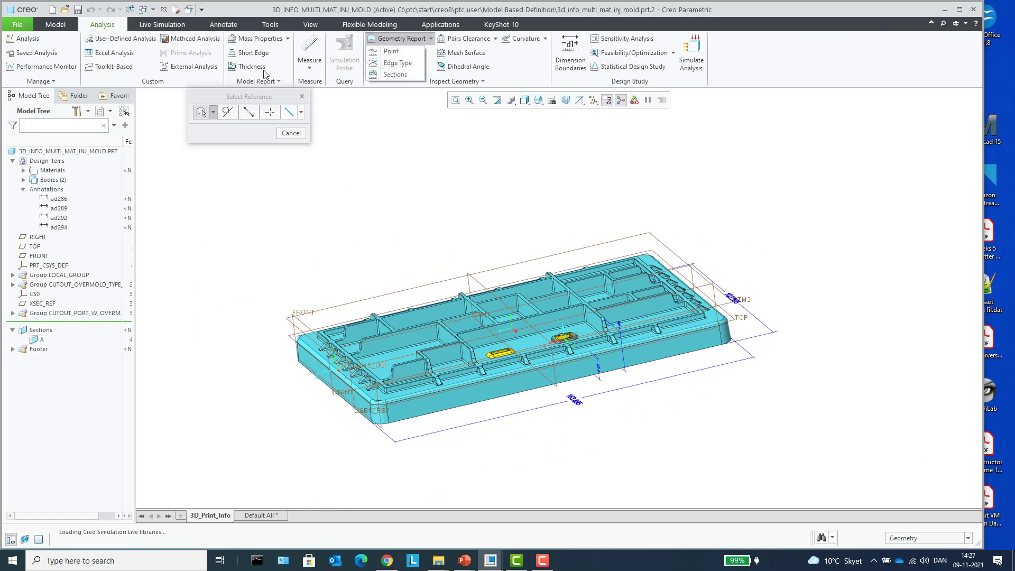
pyautogui.click(232, 25)
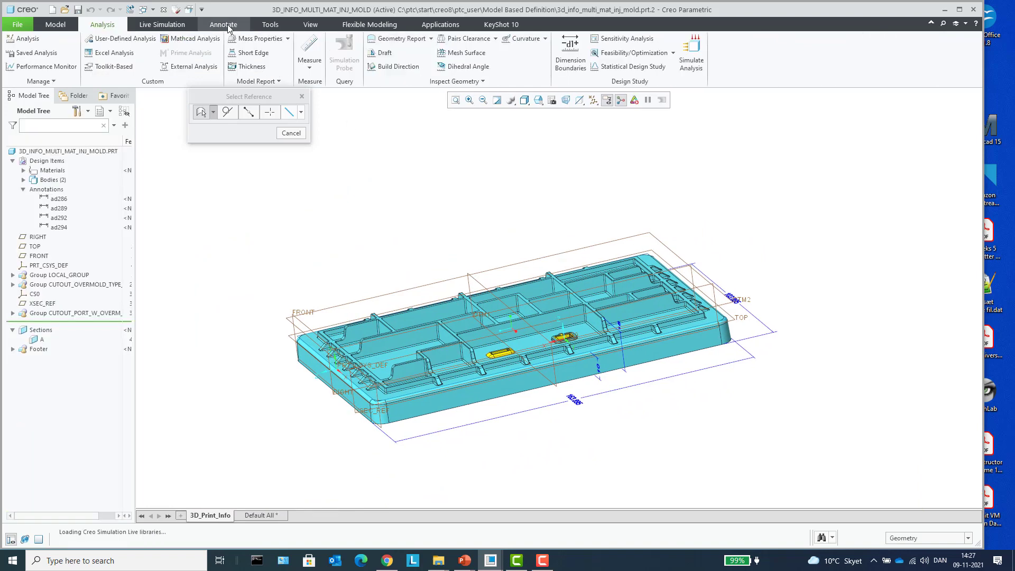
pyautogui.click(227, 25)
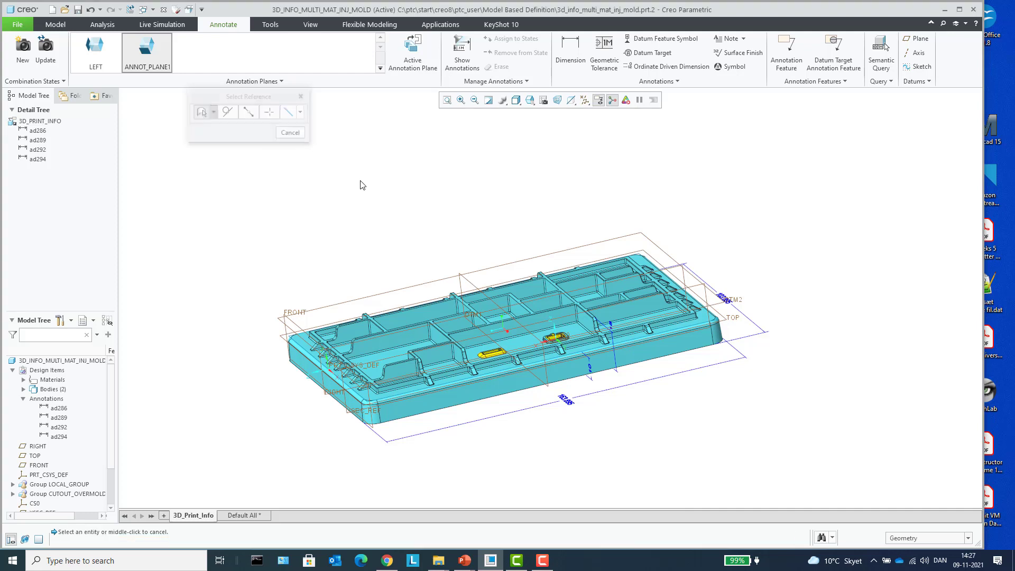
pyautogui.click(268, 82)
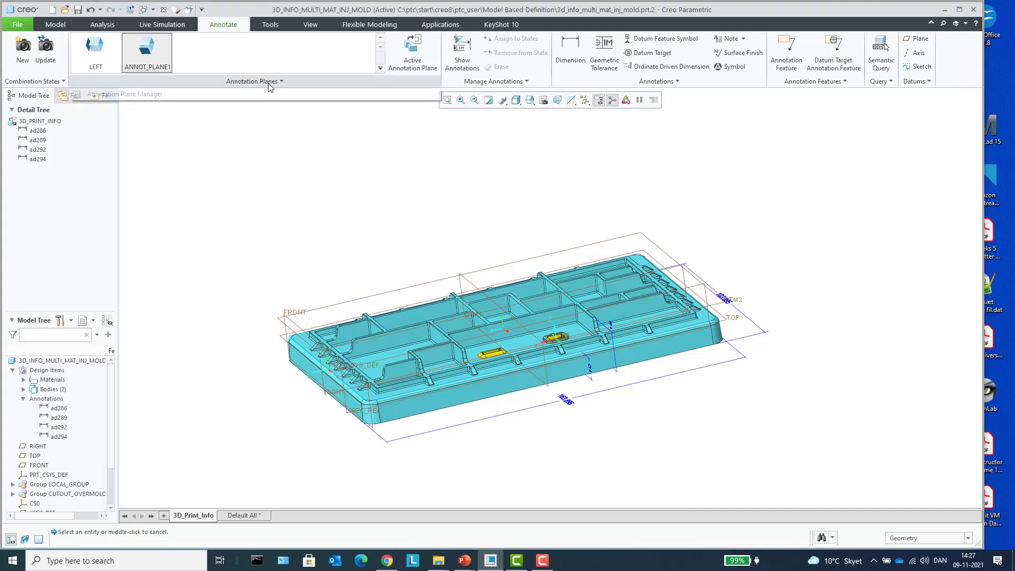
pyautogui.click(161, 24)
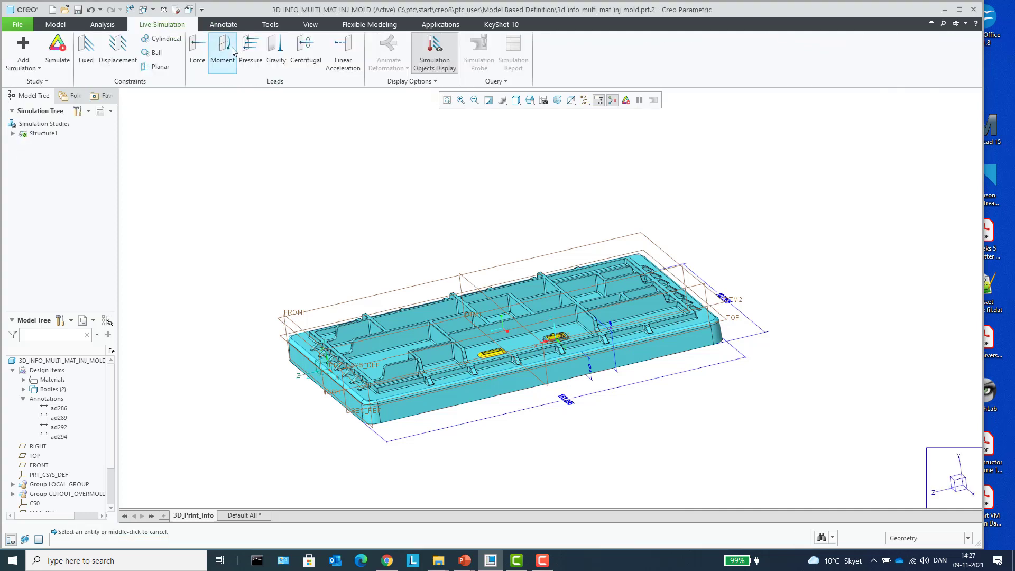
pyautogui.click(223, 24)
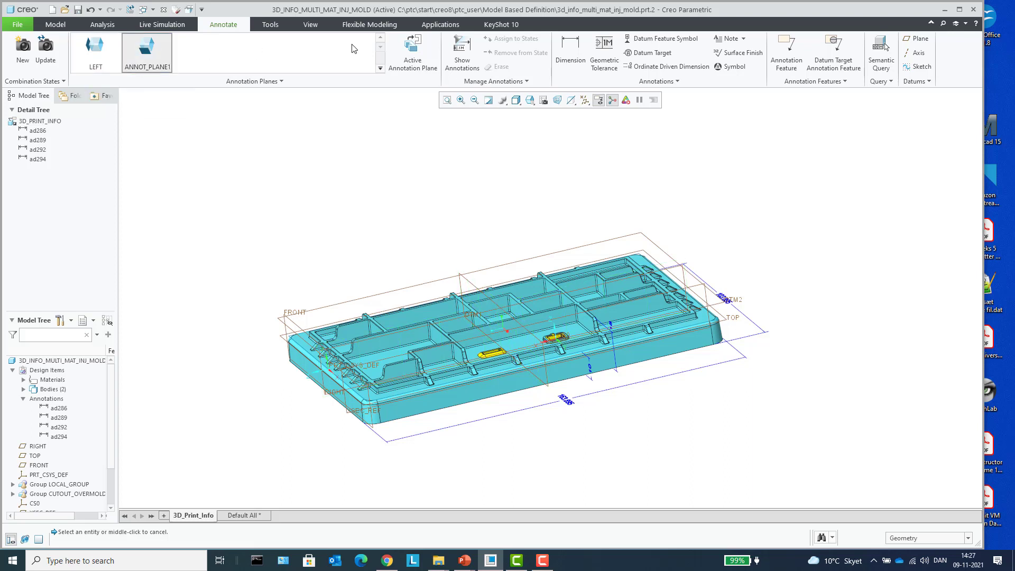
# Set RIGHT as the active annotation plane for new annotations.
pyautogui.click(380, 37)
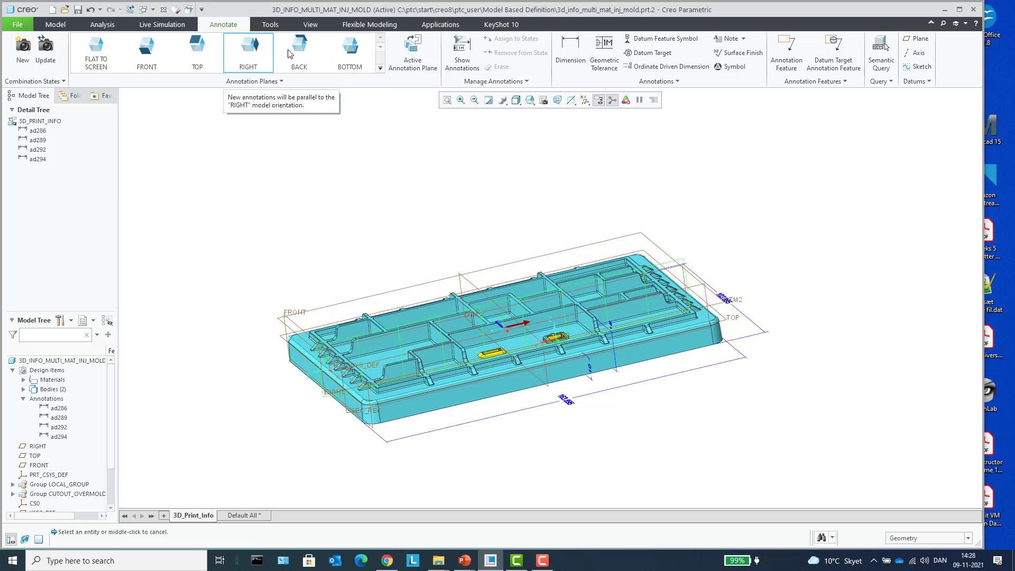
pyautogui.click(248, 51)
pyautogui.scroll(4, 444, 195)
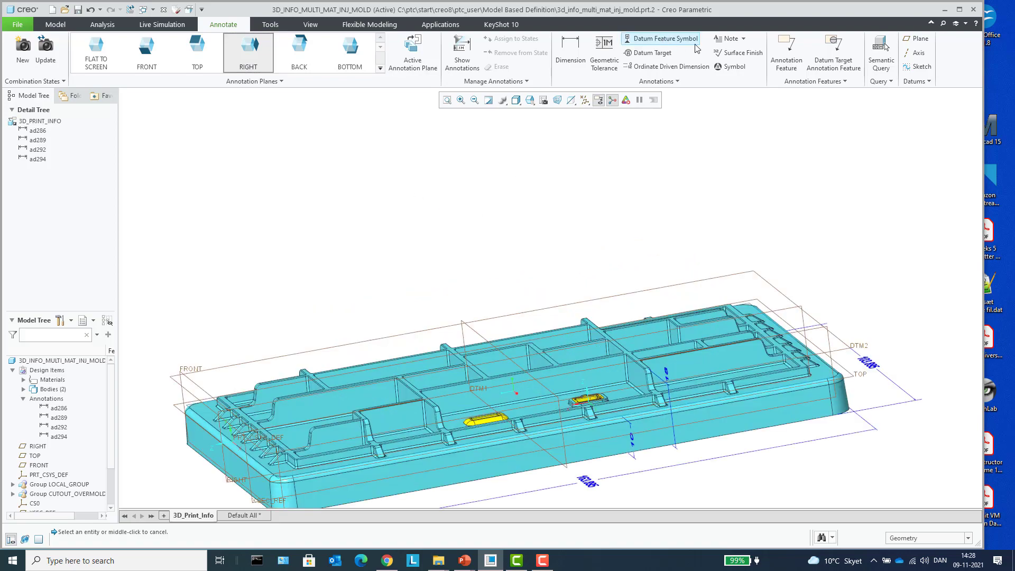
# Attach a leader note to the rounded end of the elongated yellow overmold, placing its text above among the divider ribs.
pyautogui.click(728, 38)
pyautogui.scroll(8, 473, 415)
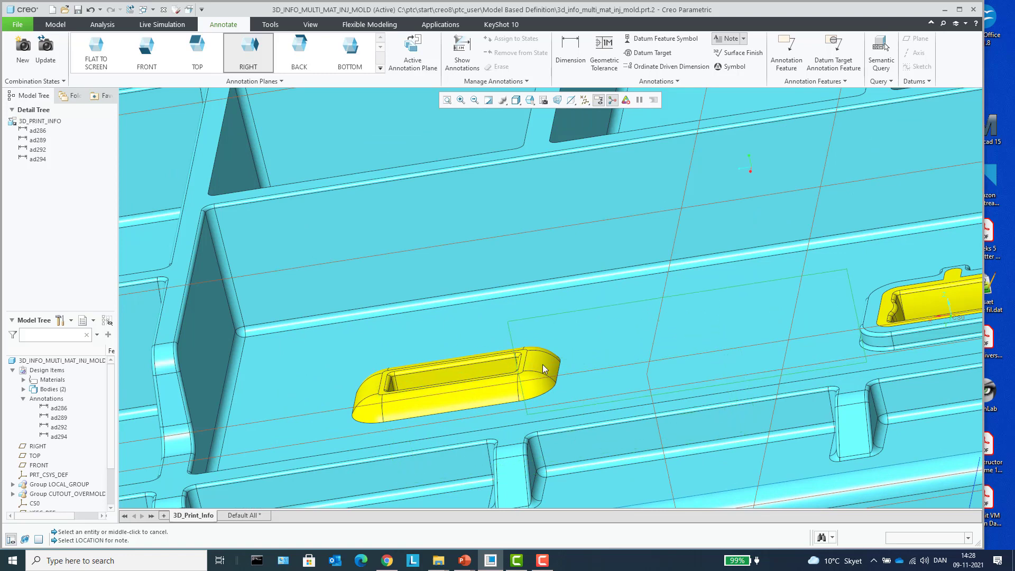
pyautogui.click(743, 39)
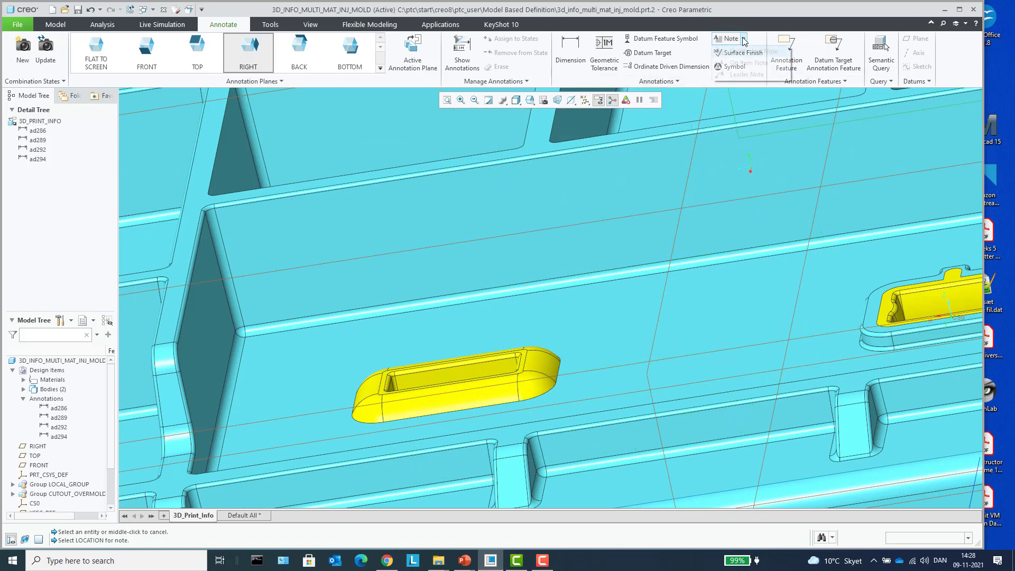
pyautogui.click(754, 63)
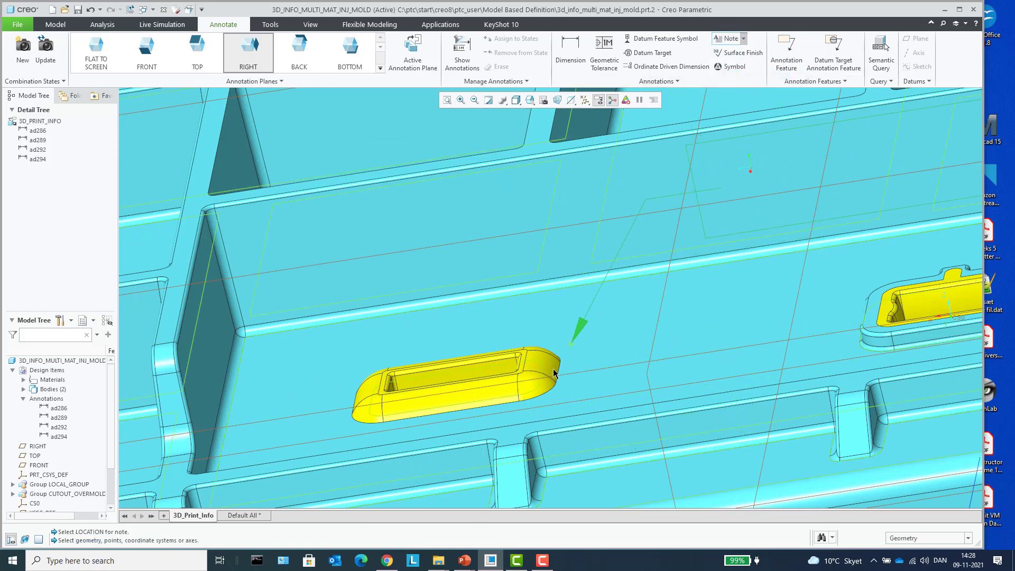
pyautogui.scroll(-3, 538, 360)
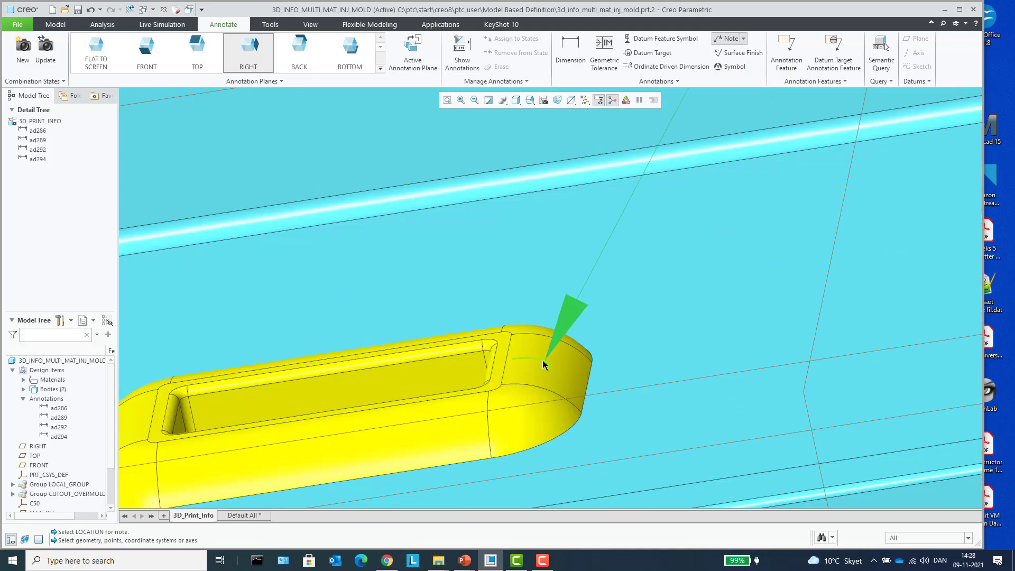
pyautogui.click(558, 364)
pyautogui.scroll(5, 491, 341)
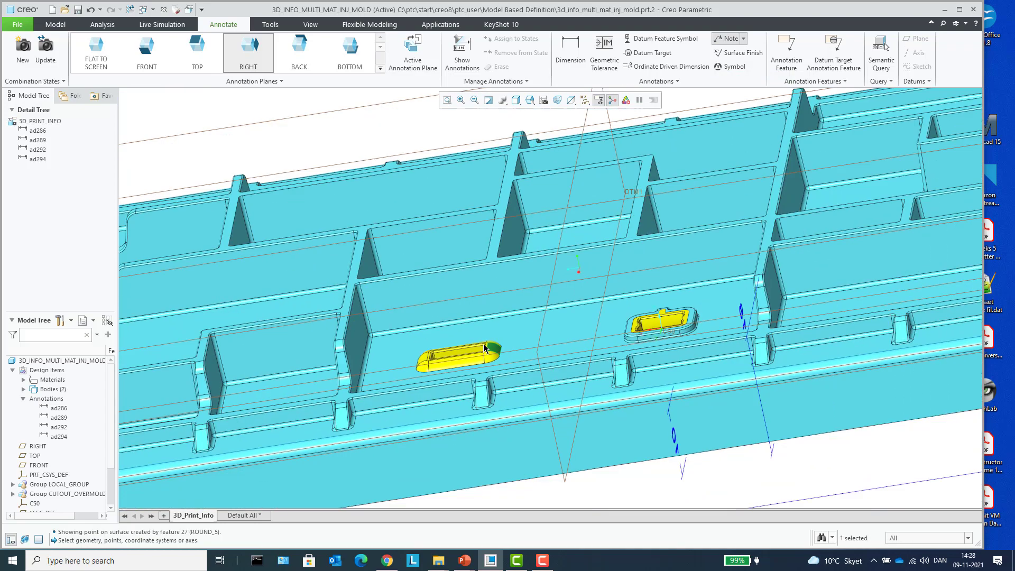
pyautogui.middleClick(551, 221)
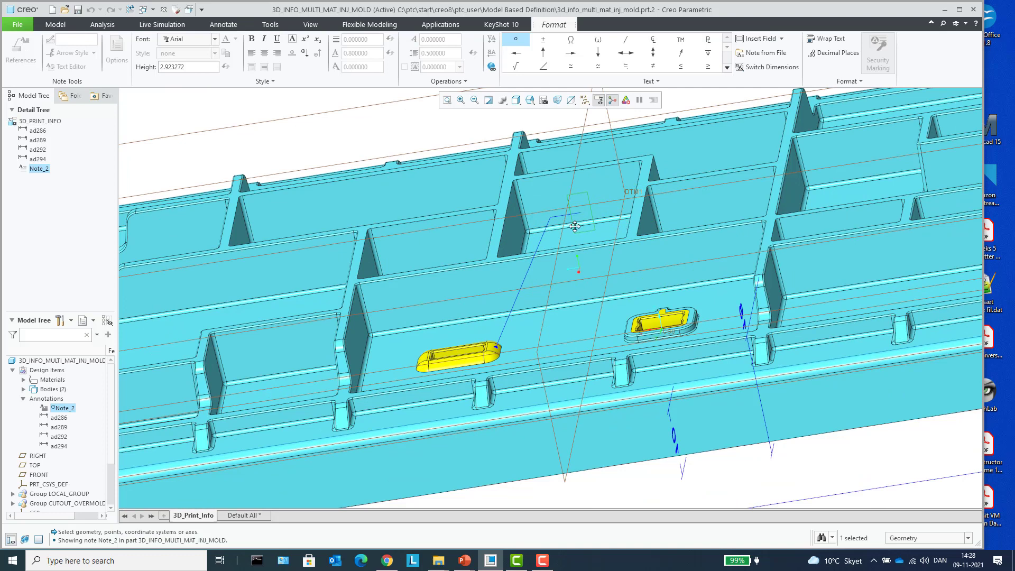
# Enter "material &PTC_REPORTED_MATERIAL:BID_" followed by the overmold body's name, OVERMOLD1, as the note text.
pyautogui.write('material')
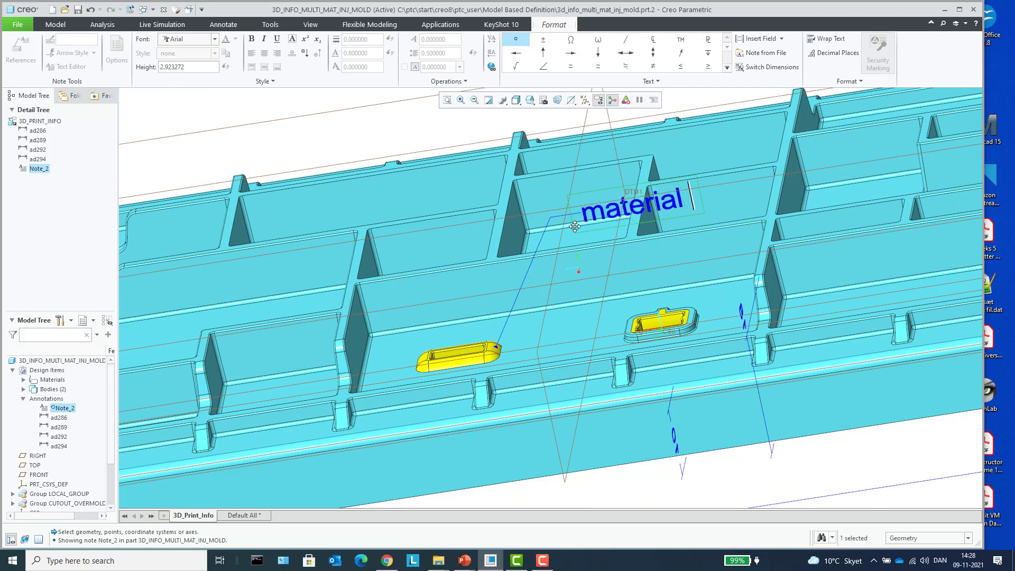
pyautogui.write('&PTC_REPORTED_MATERIAL:BID')
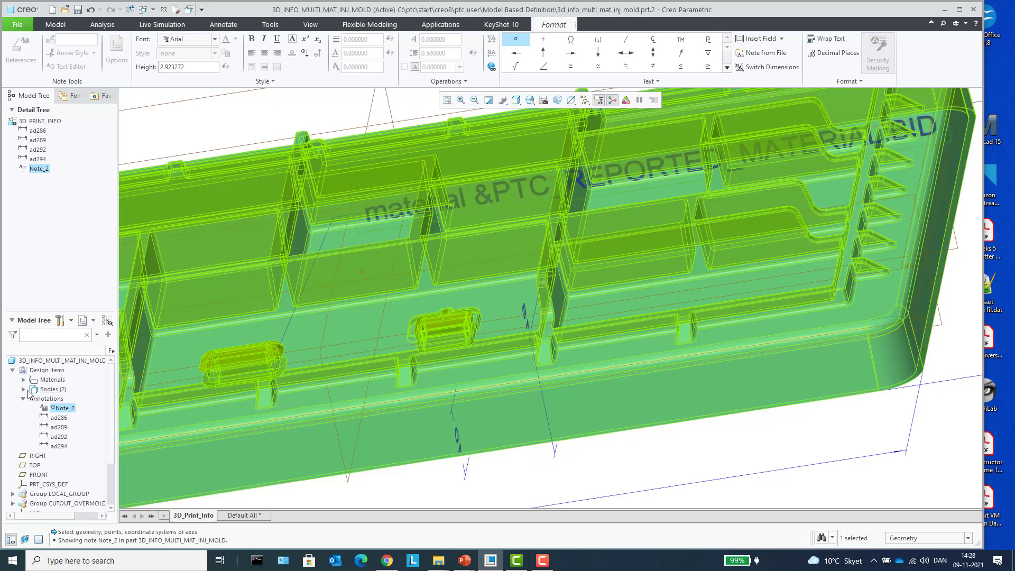
pyautogui.click(23, 390)
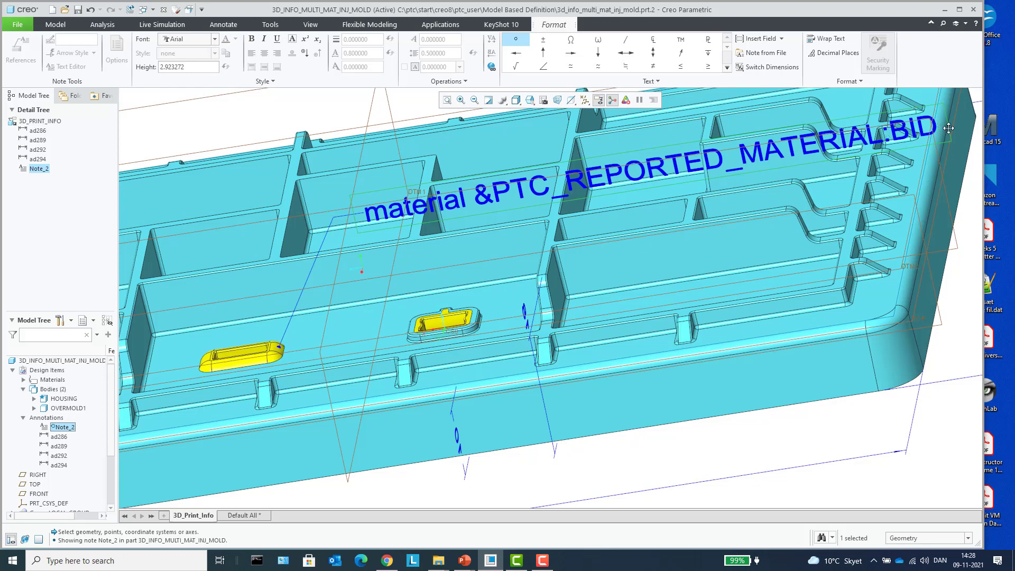
pyautogui.write('_')
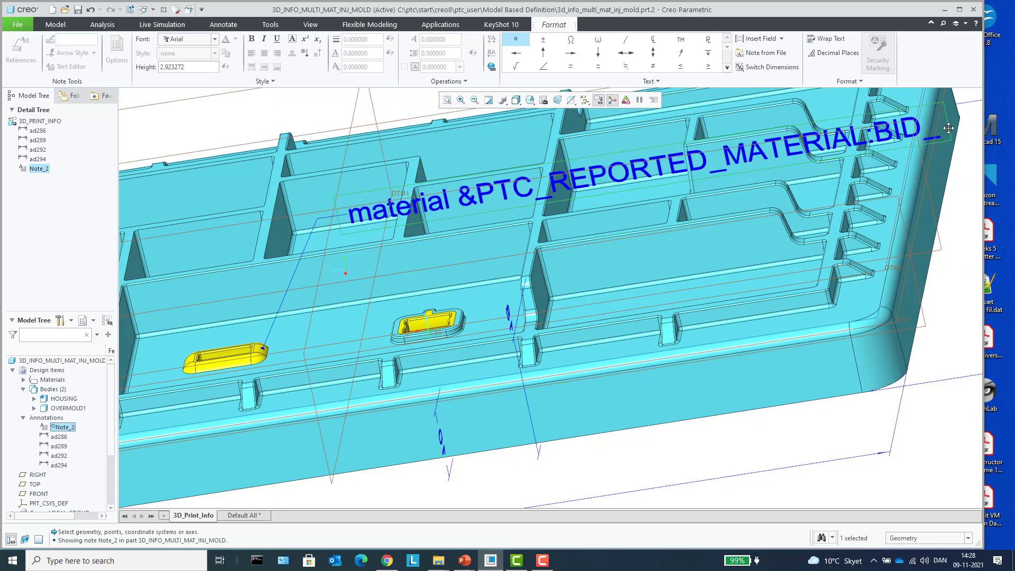
pyautogui.write('OV')
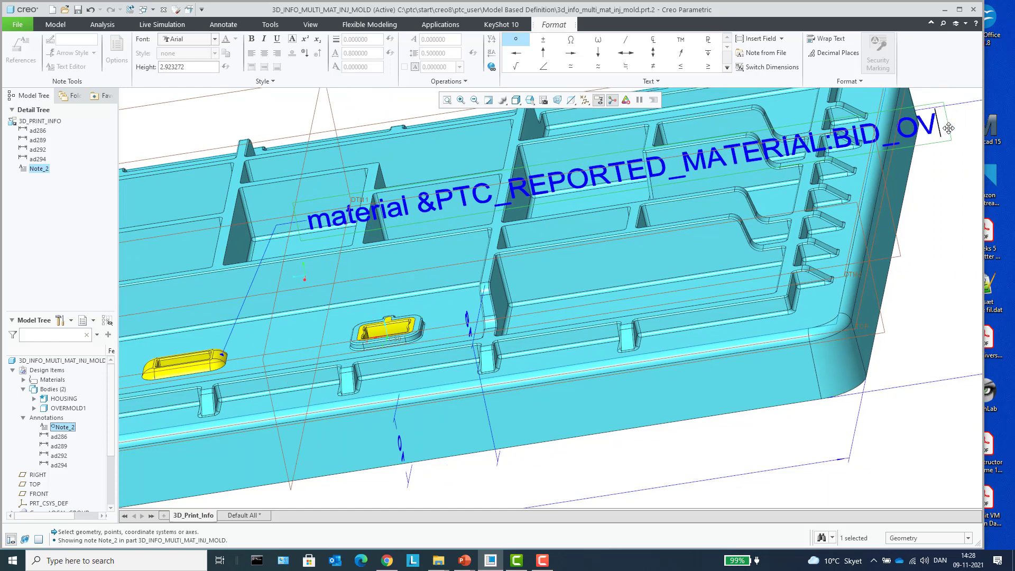
pyautogui.write('ERMOLD')
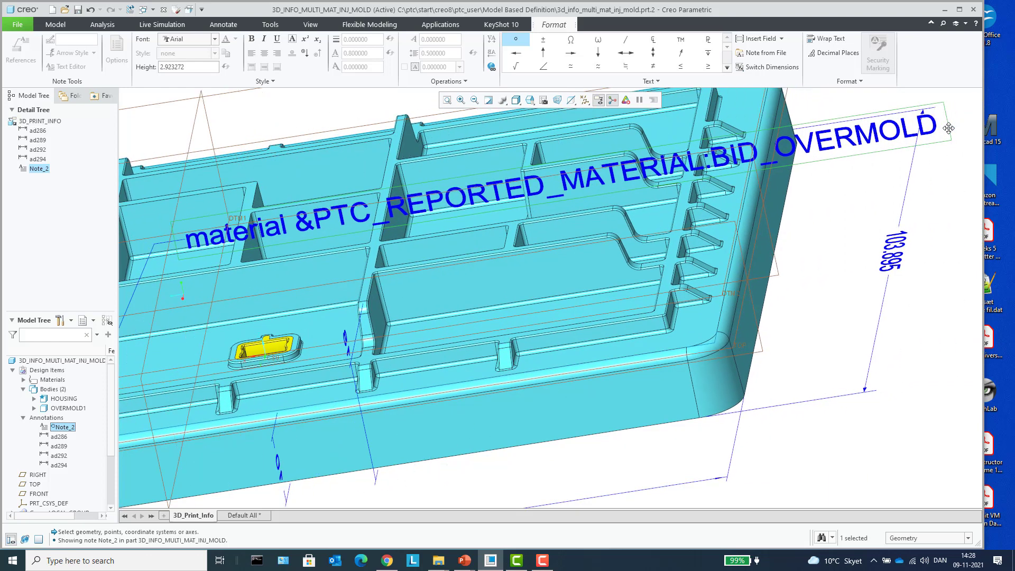
pyautogui.click(949, 129)
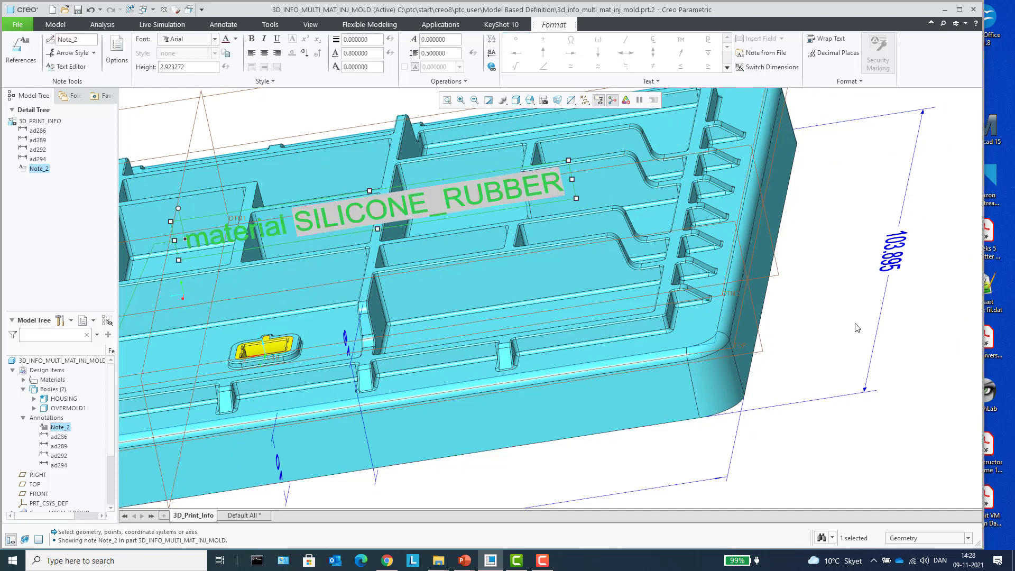
# Add a second leader from the silicone rubber note to the rounded end of the other yellow overmold.
pyautogui.scroll(-2, 857, 330)
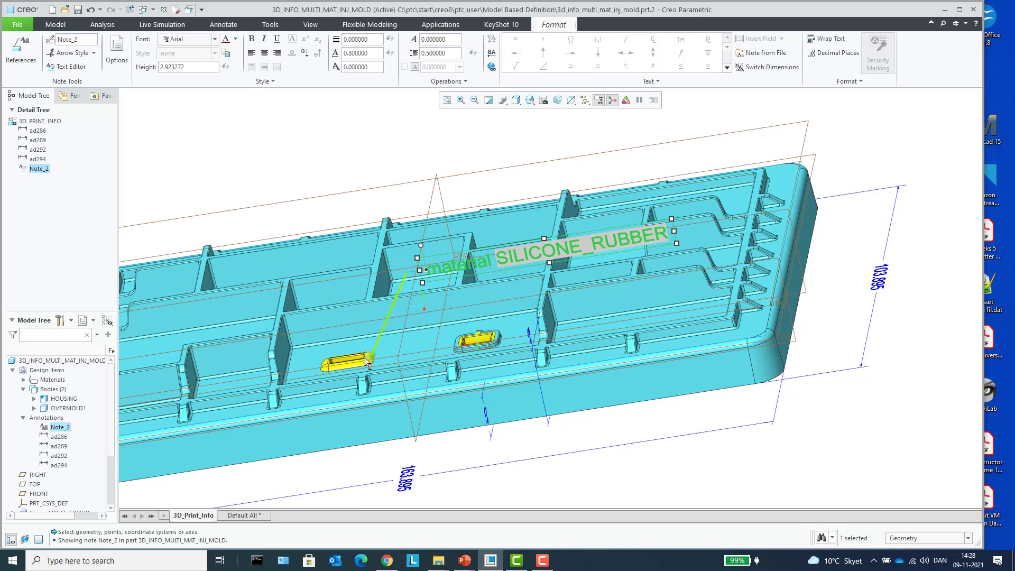
pyautogui.moveTo(365, 357); pyautogui.dragTo(497, 169, button='middle')
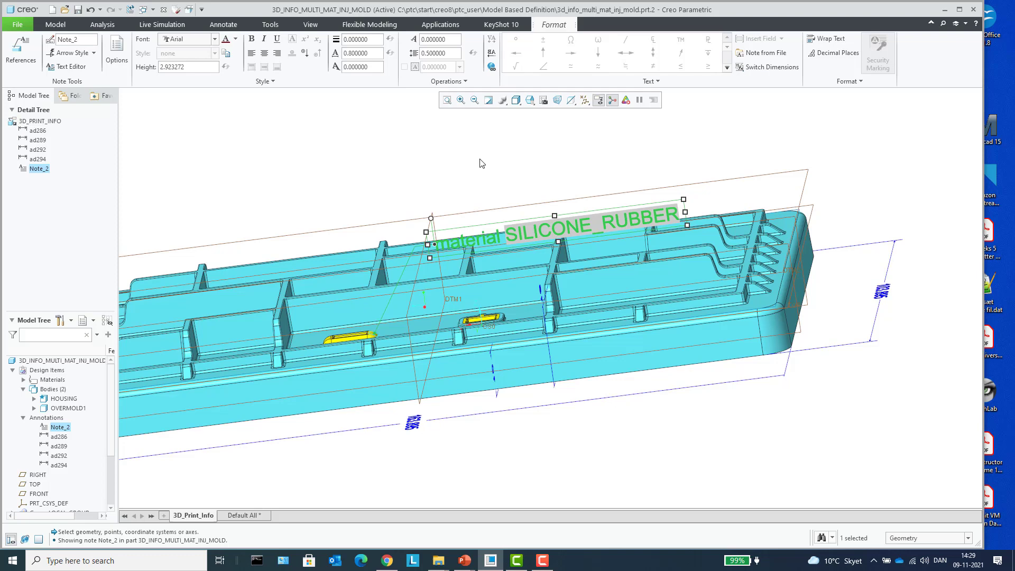
pyautogui.click(222, 25)
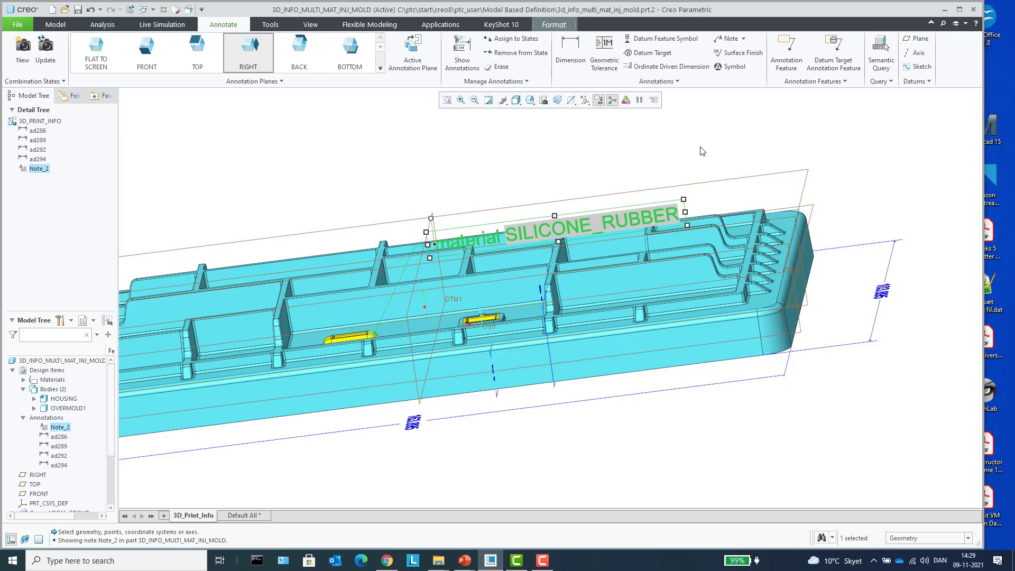
pyautogui.click(659, 155)
pyautogui.moveTo(502, 164)
pyautogui.mouseDown(button='middle')
pyautogui.moveTo(509, 148)
pyautogui.moveTo(501, 159)
pyautogui.mouseUp(button='middle')
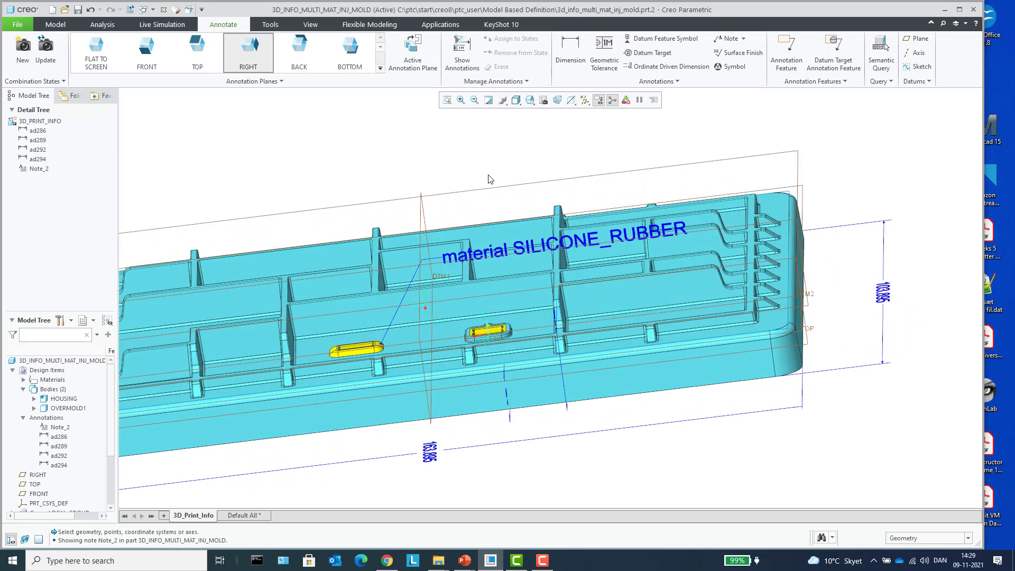
pyautogui.click(743, 39)
pyautogui.doubleClick(505, 250)
pyautogui.rightClick(506, 249)
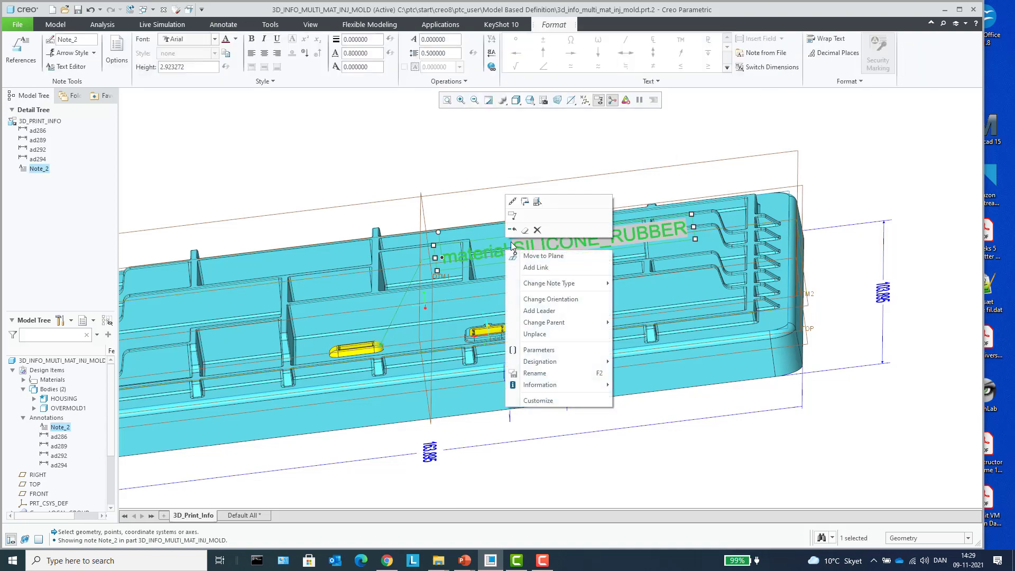
pyautogui.click(533, 314)
pyautogui.scroll(-8, 508, 291)
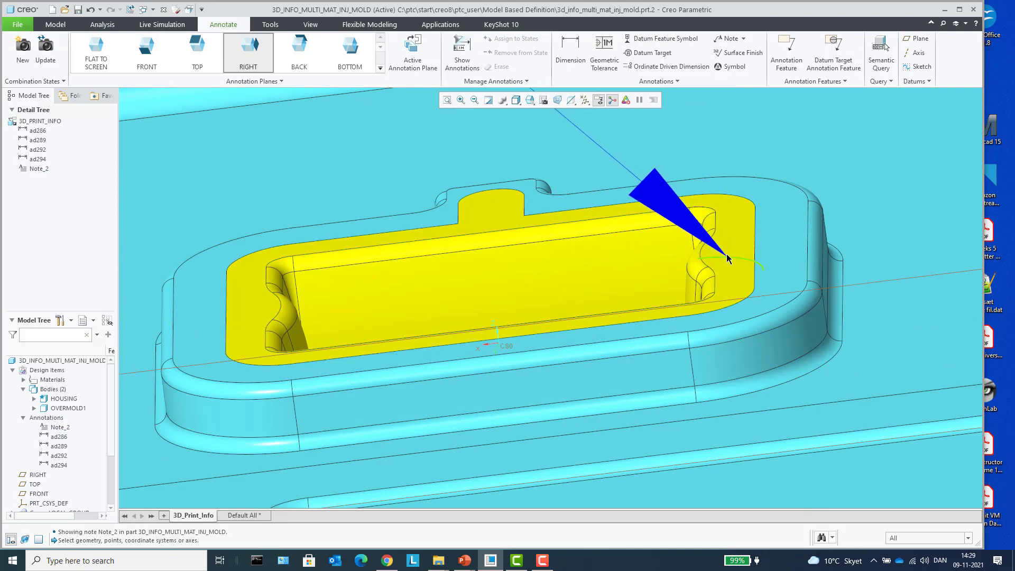
pyautogui.click(722, 248)
pyautogui.scroll(10, 662, 262)
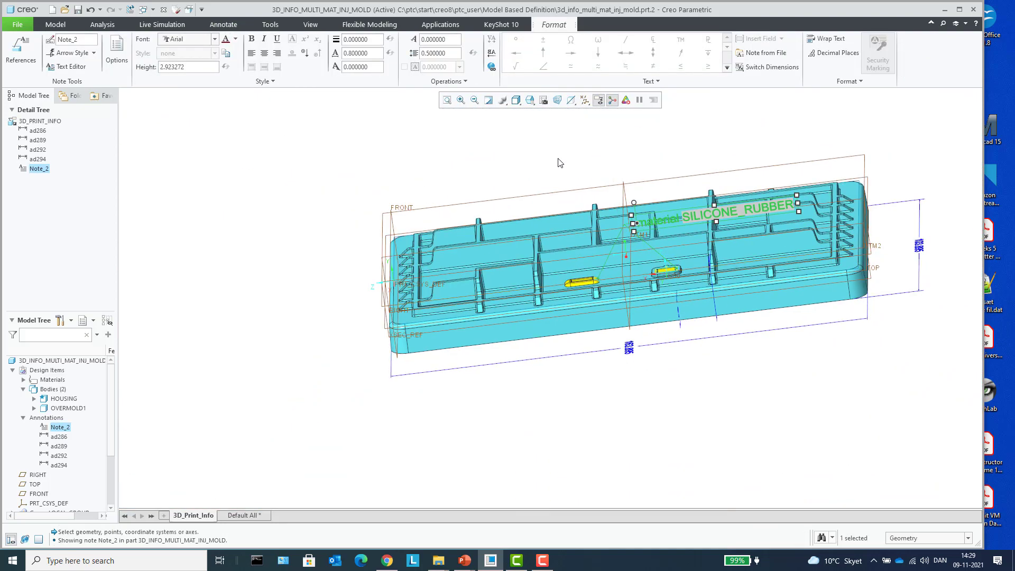
pyautogui.click(561, 163)
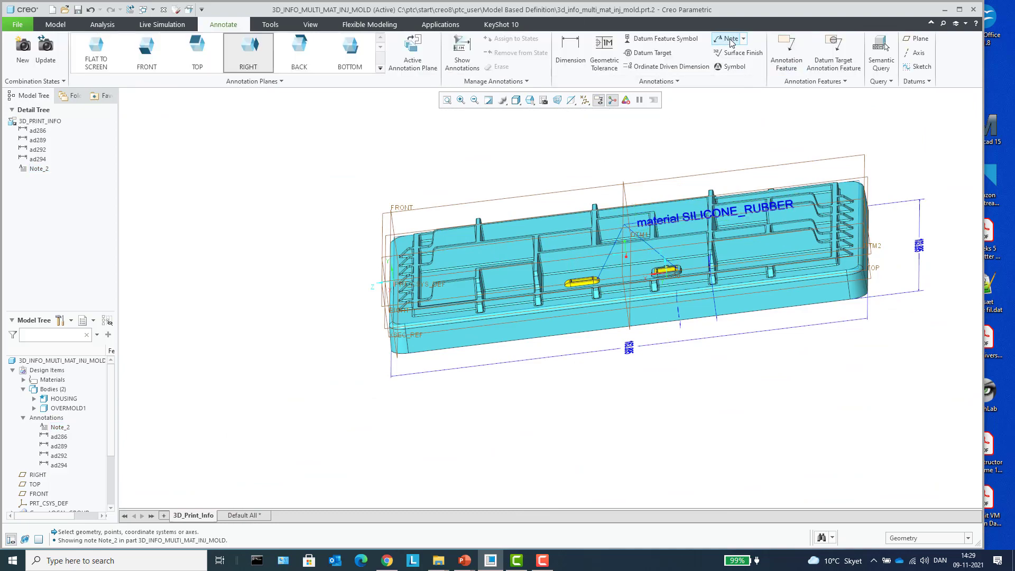
# Attach a new leader note to the housing's inner floor near the toothed end, placing its text above the tray's rear edge.
pyautogui.scroll(-6, 486, 275)
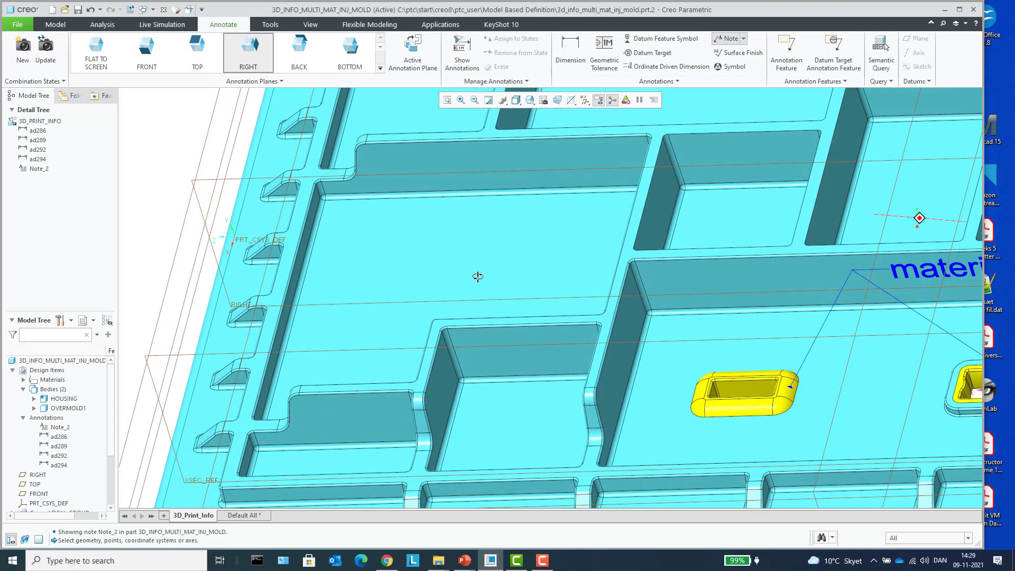
pyautogui.click(393, 312)
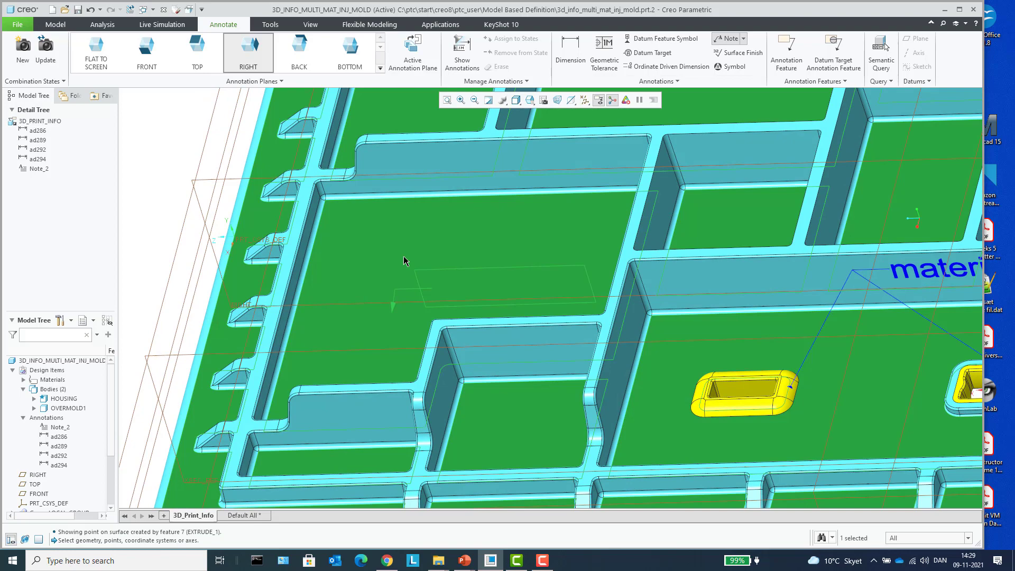
pyautogui.scroll(6, 473, 196)
pyautogui.click(496, 163)
pyautogui.moveTo(496, 163); pyautogui.dragTo(561, 173, button='middle')
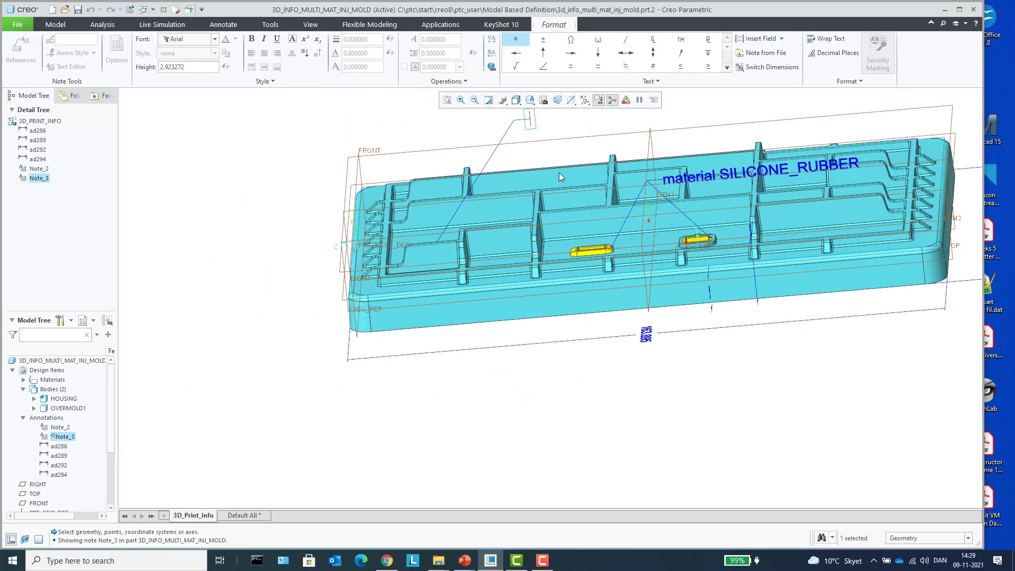
# Enter "material &PTC_REPORTED_MATERIAL:BID_housing" as the text of the housing note.
pyautogui.write('material')
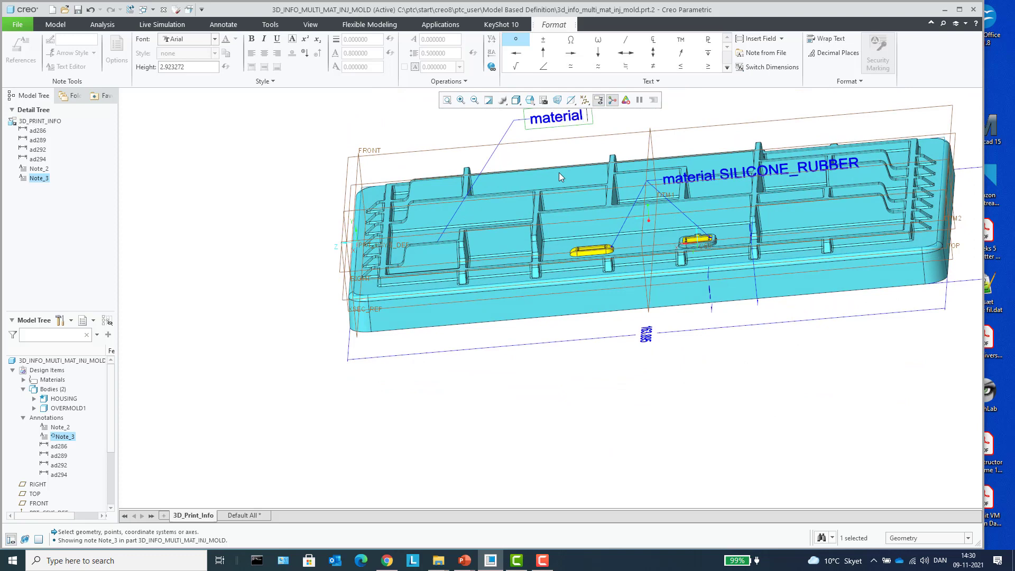
pyautogui.write('&PTC_REPORTED_MATERIAL:BID')
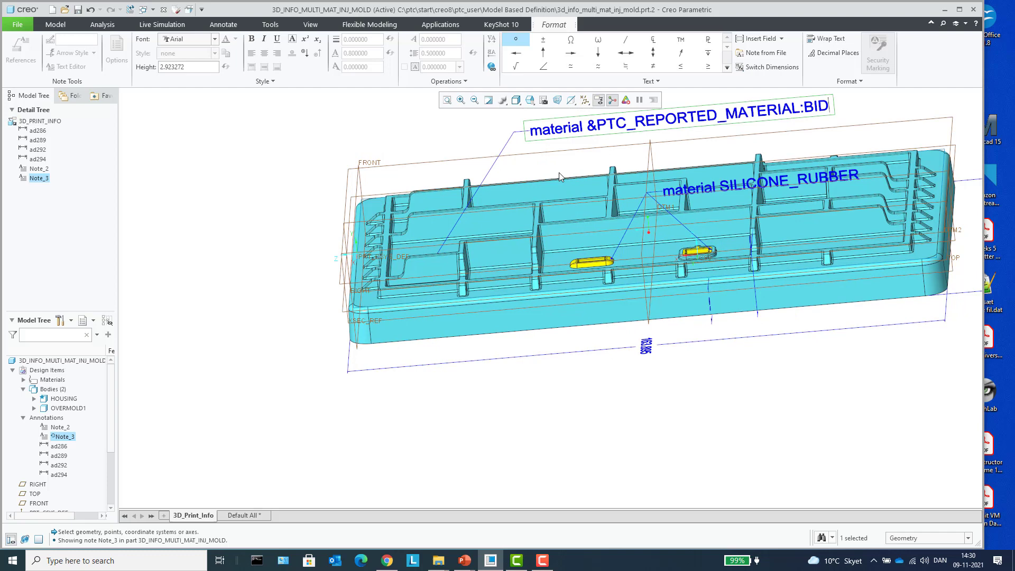
pyautogui.write('_hou')
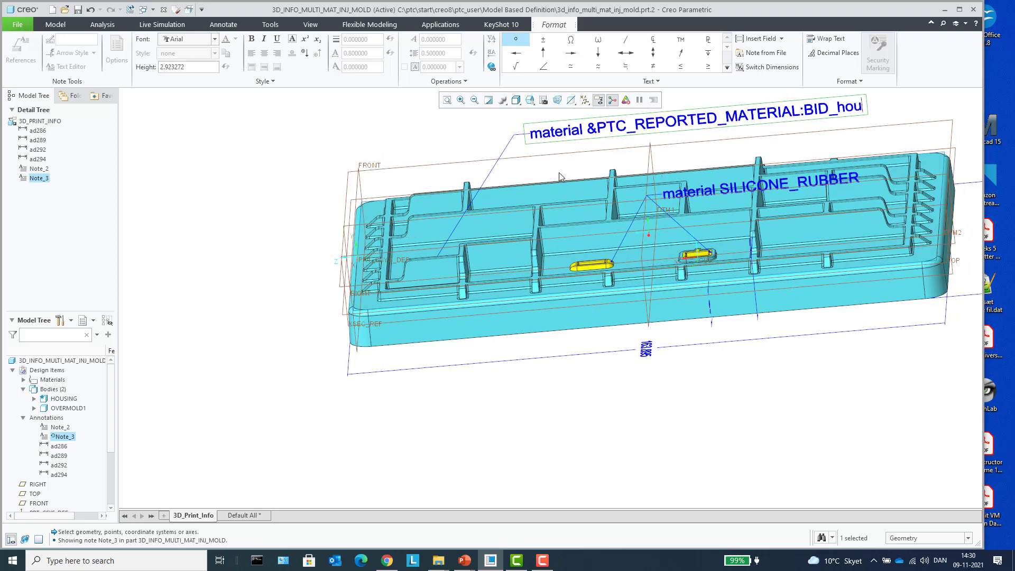
pyautogui.write('sing')
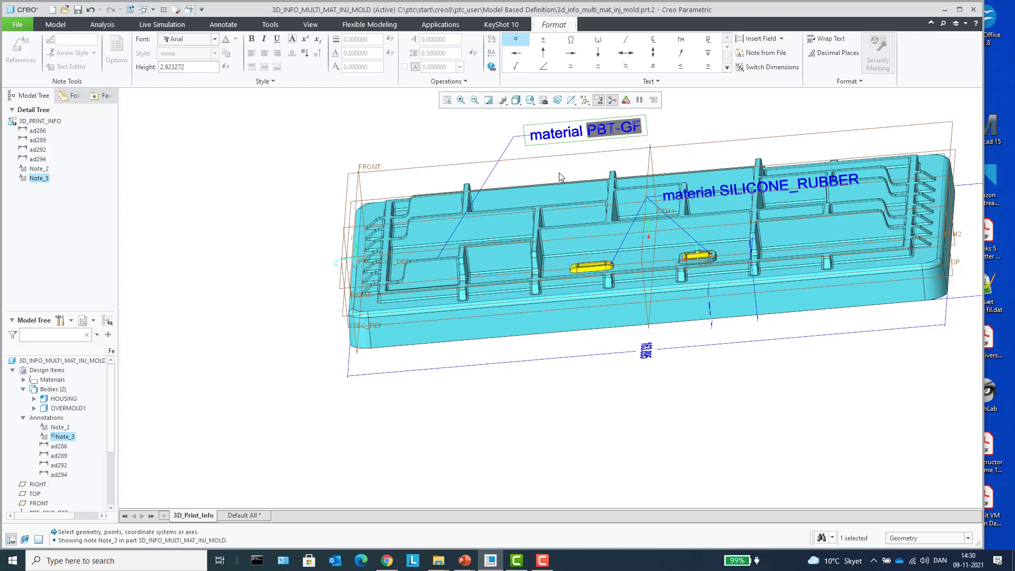
pyautogui.click(362, 211)
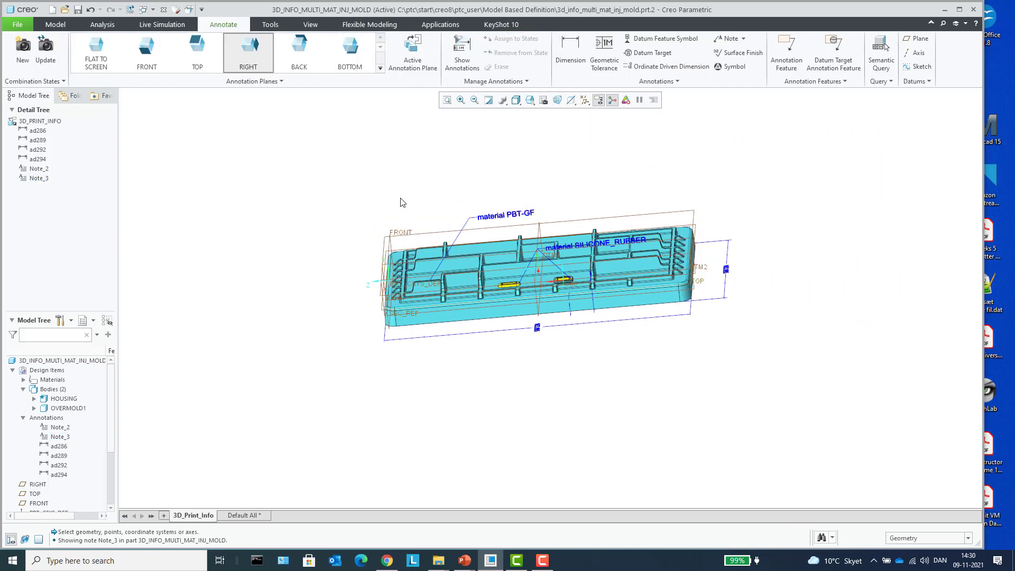
# Turn off the display of all datum features, including planes and coordinate systems.
pyautogui.moveTo(400, 201); pyautogui.dragTo(444, 209, button='middle')
pyautogui.click(585, 100)
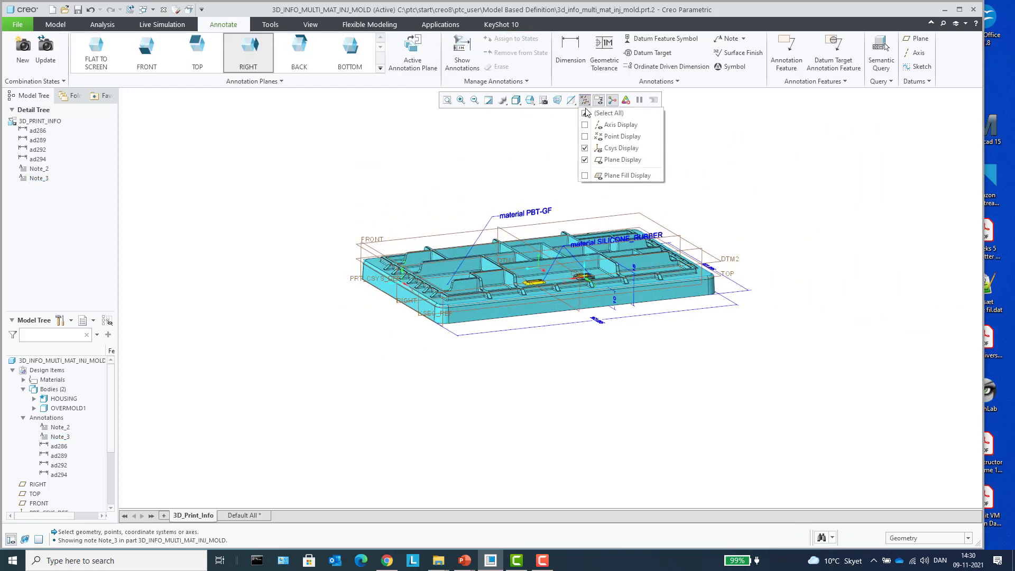
pyautogui.click(585, 113)
pyautogui.moveTo(527, 197); pyautogui.dragTo(508, 187, button='middle')
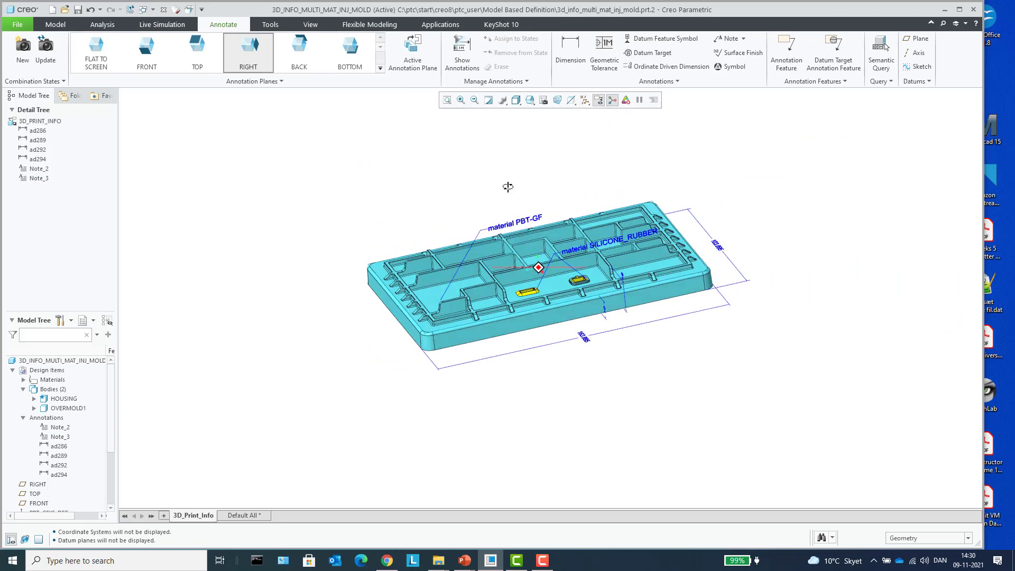
pyautogui.scroll(3, 414, 220)
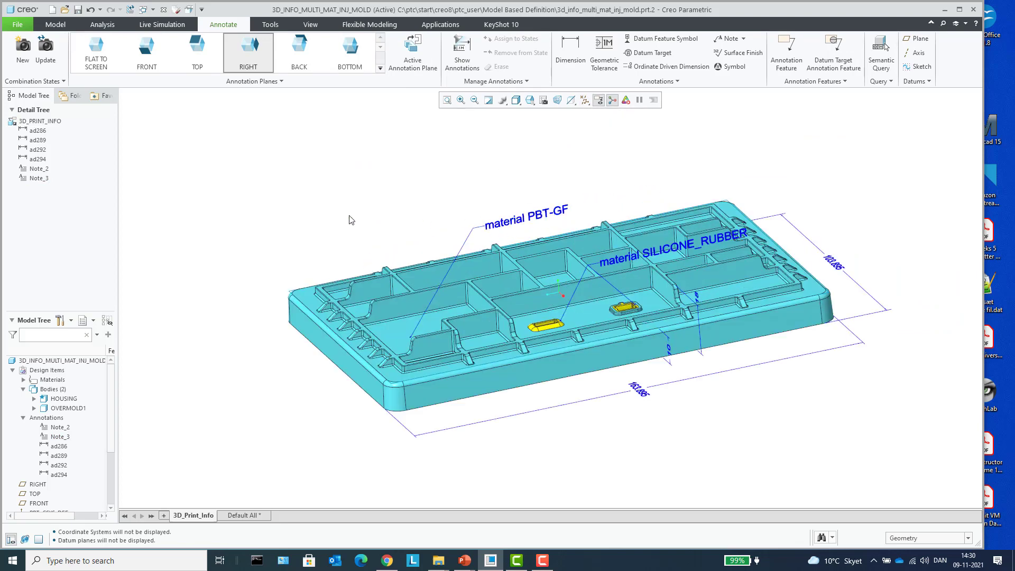
# Save the part and export a copy as Creo View (*.pvz) named 3d_info_multi_mat_inj_mold.
pyautogui.click(78, 10)
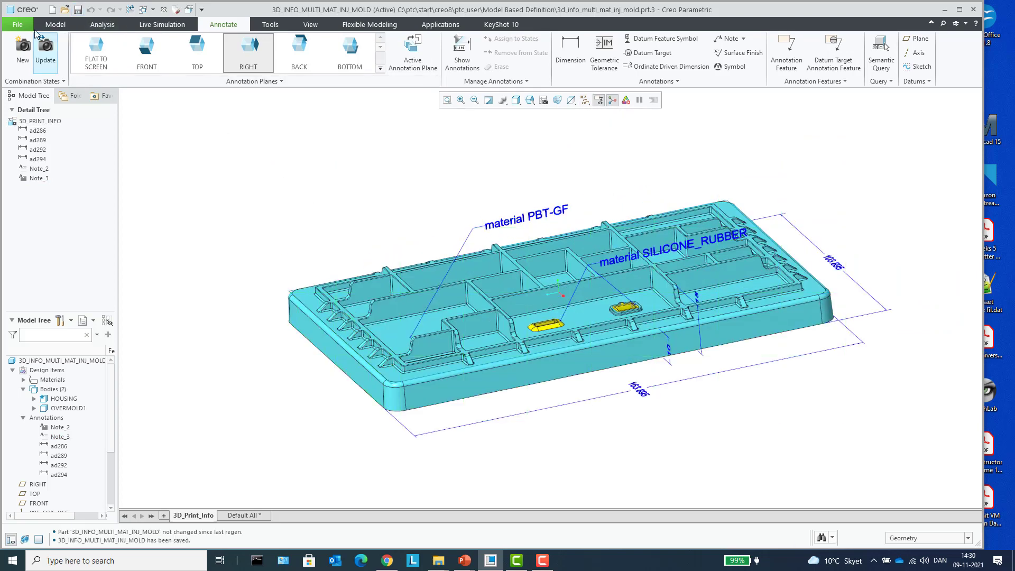
pyautogui.click(17, 24)
pyautogui.moveTo(48, 100)
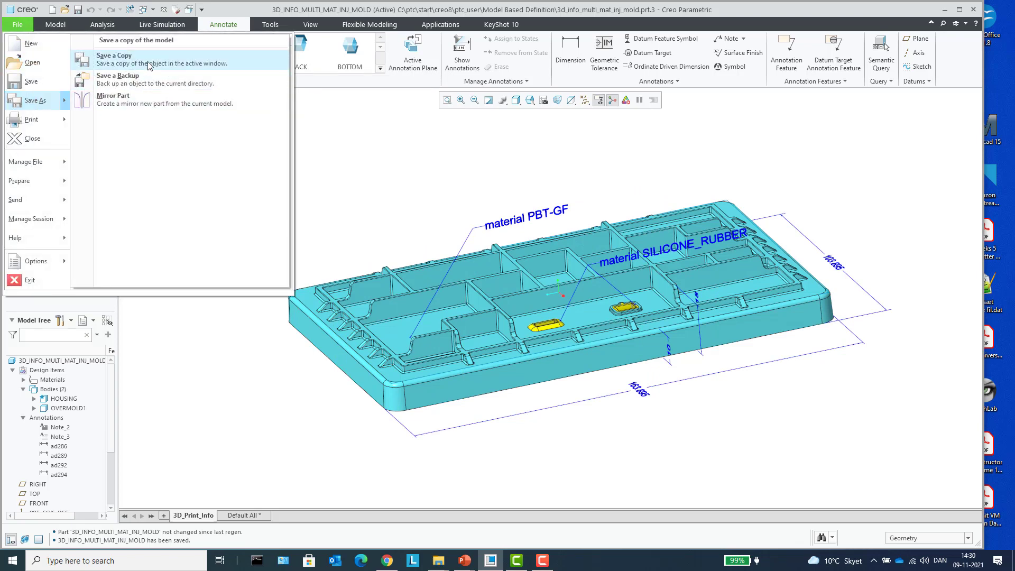
pyautogui.click(113, 57)
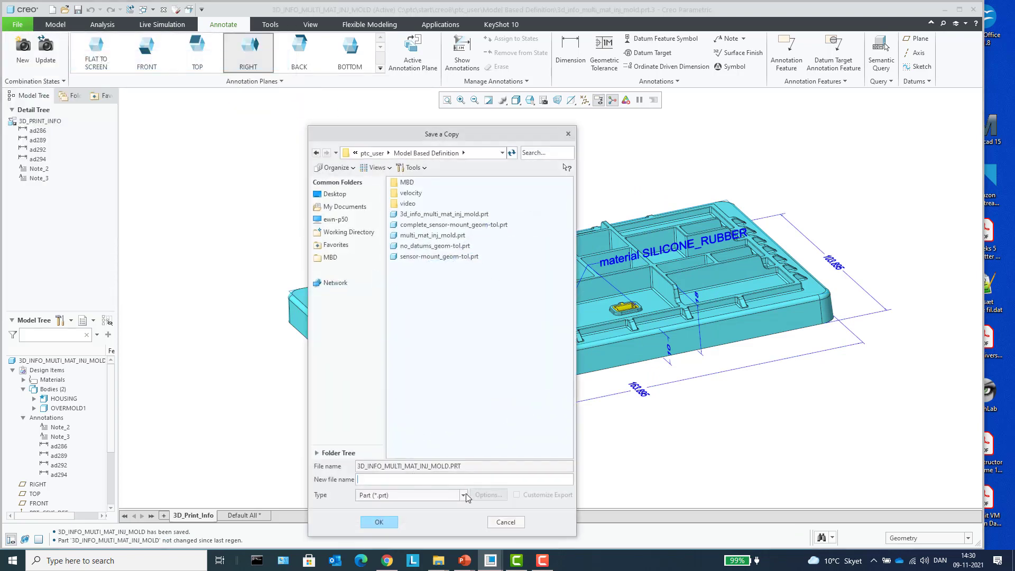
pyautogui.click(464, 495)
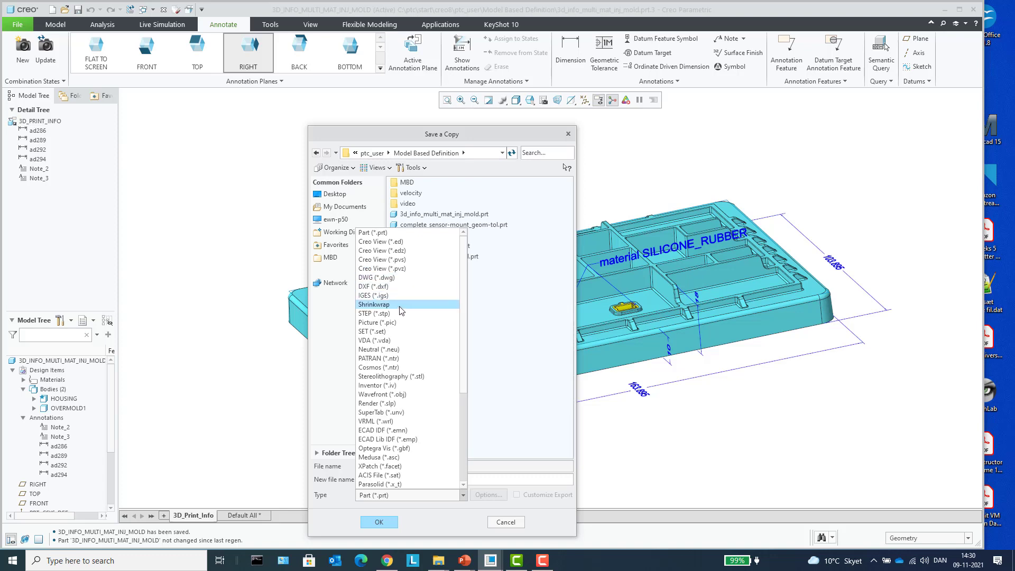
pyautogui.click(402, 268)
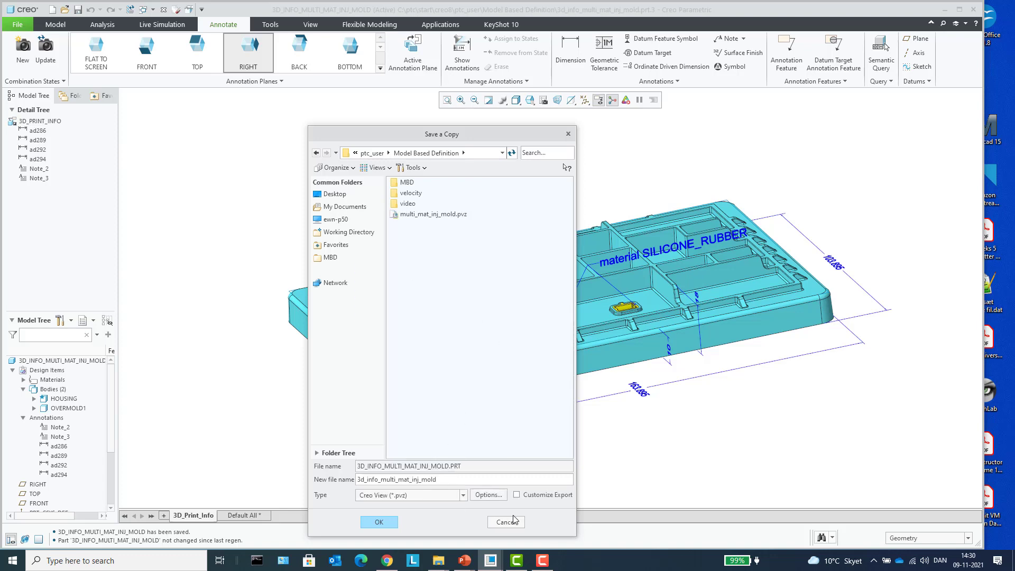
pyautogui.click(379, 523)
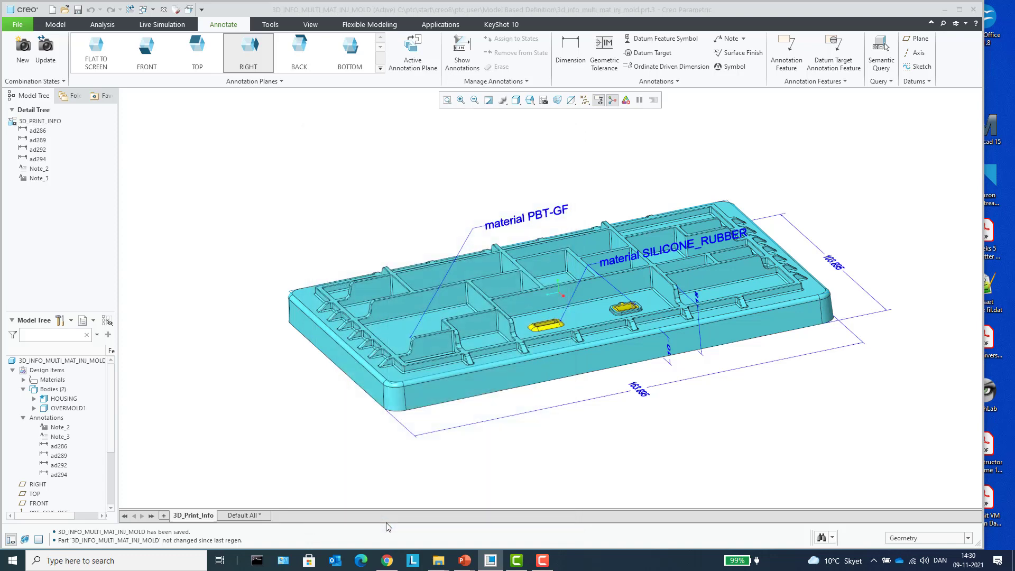
# Switch to File Explorer and sort the Model Based Definition folder by date modified.
pyautogui.moveTo(439, 566)
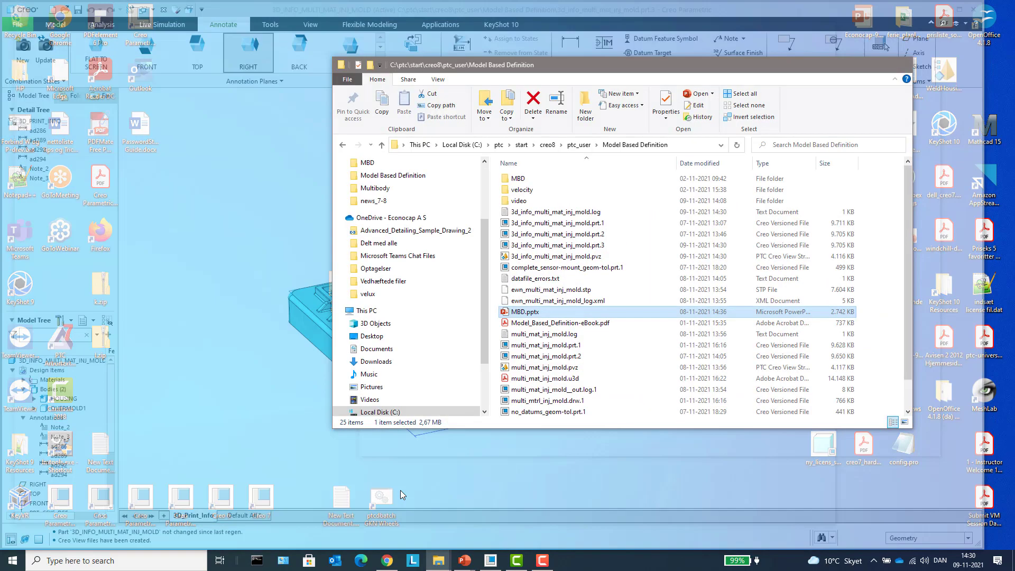
pyautogui.click(401, 490)
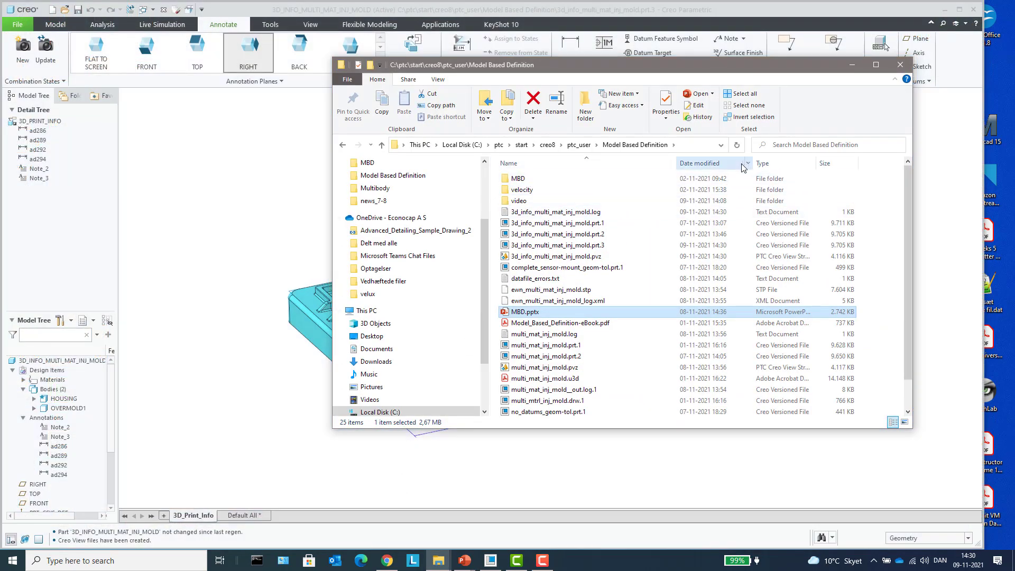
pyautogui.click(715, 166)
pyautogui.click(716, 167)
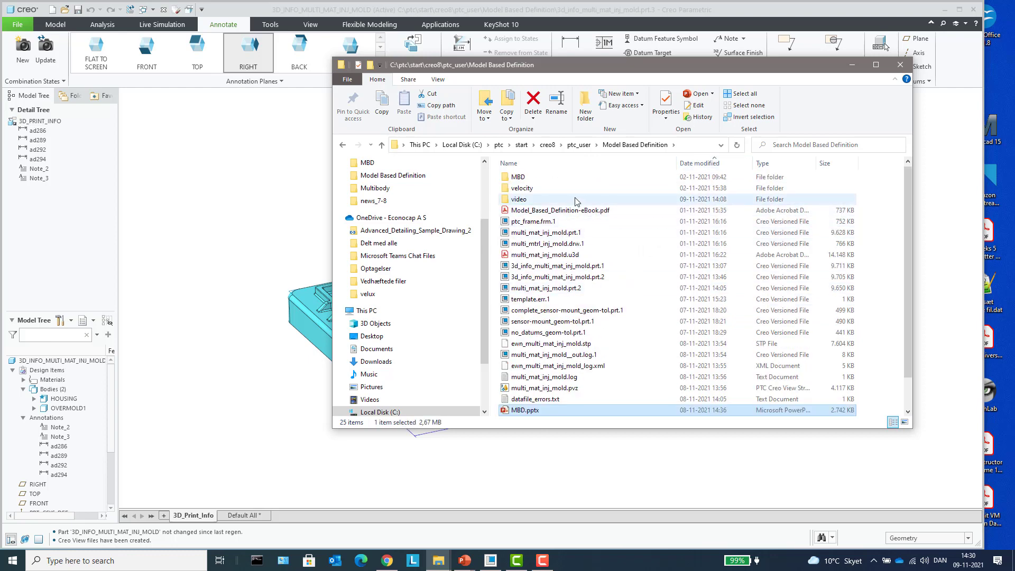
pyautogui.moveTo(642, 67); pyautogui.dragTo(519, 65)
pyautogui.scroll(1, 465, 285)
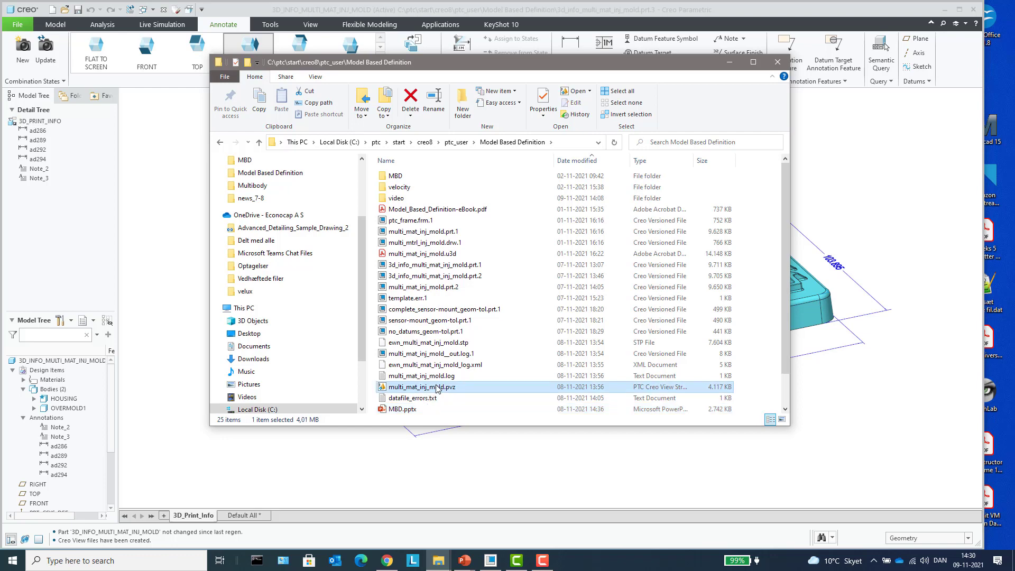
# Switch to Creo Parametric and open the Save a Copy dialog to check the part's destination folder.
pyautogui.click(370, 10)
pyautogui.click(8, 27)
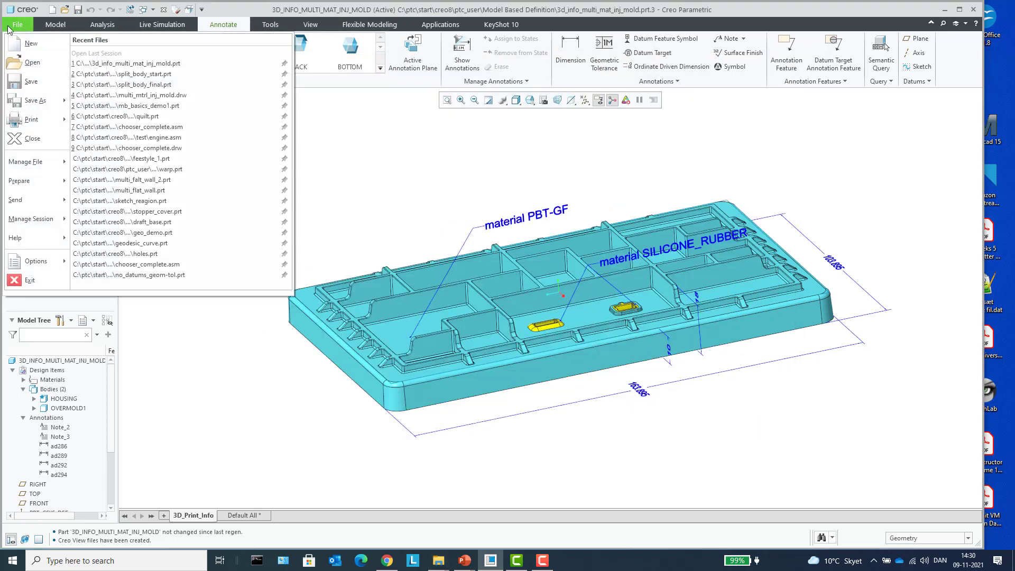
pyautogui.moveTo(37, 100)
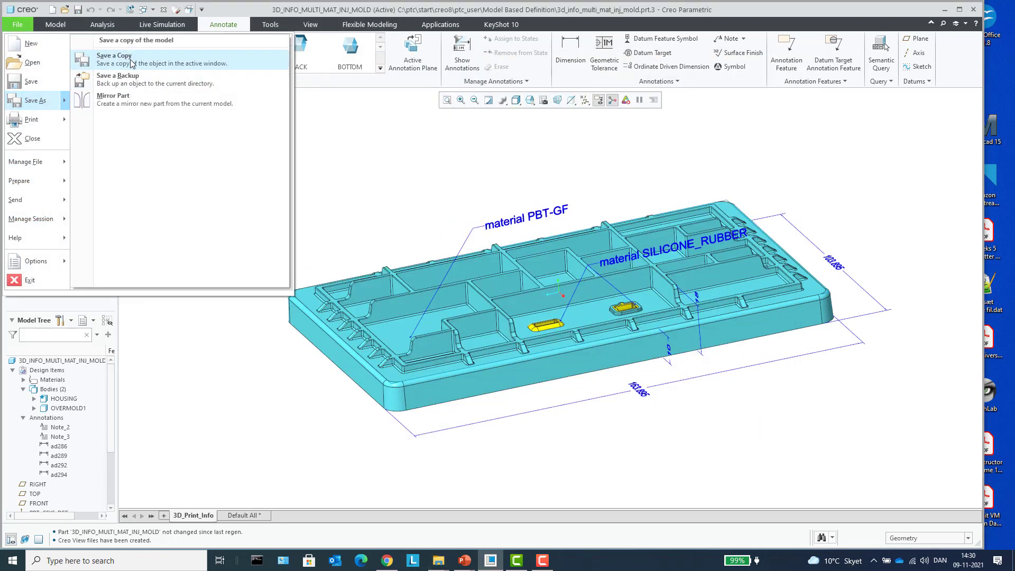
pyautogui.click(176, 60)
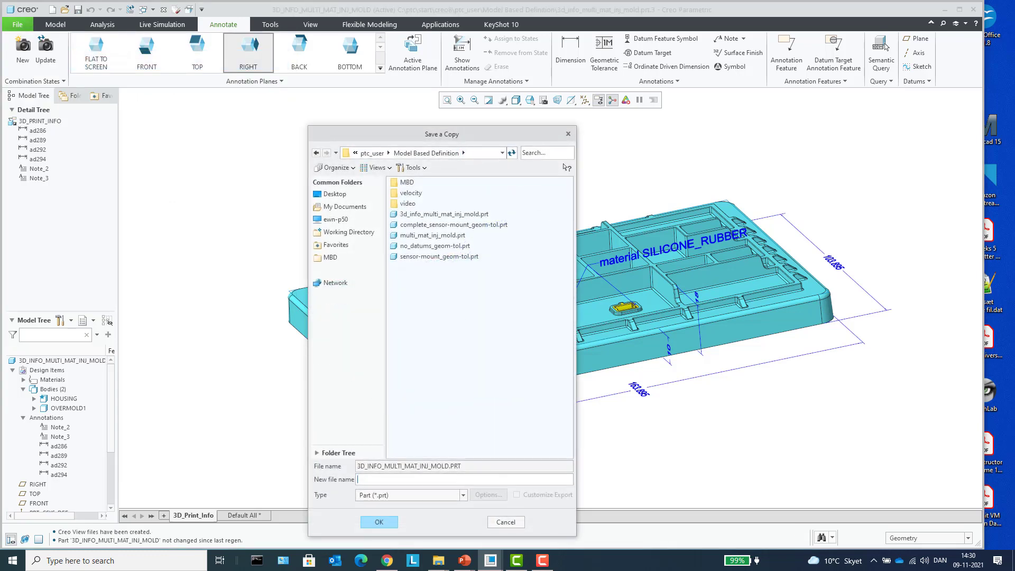
# Switch to File Explorer and open 3d_info_multi_mat_inj_mold.pvz from the Model Based Definition folder.
pyautogui.click(440, 564)
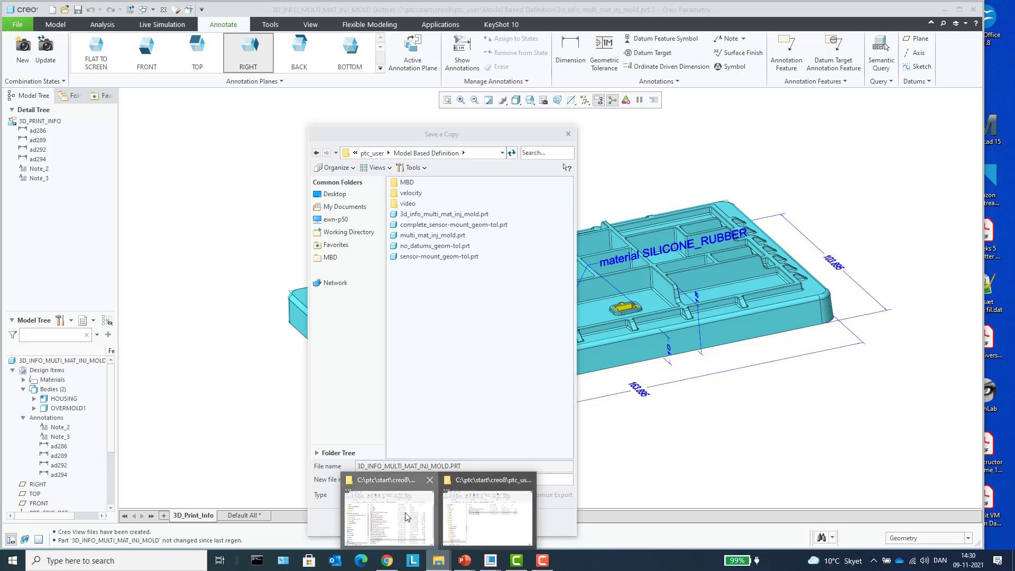
pyautogui.click(458, 542)
pyautogui.scroll(-1, 521, 283)
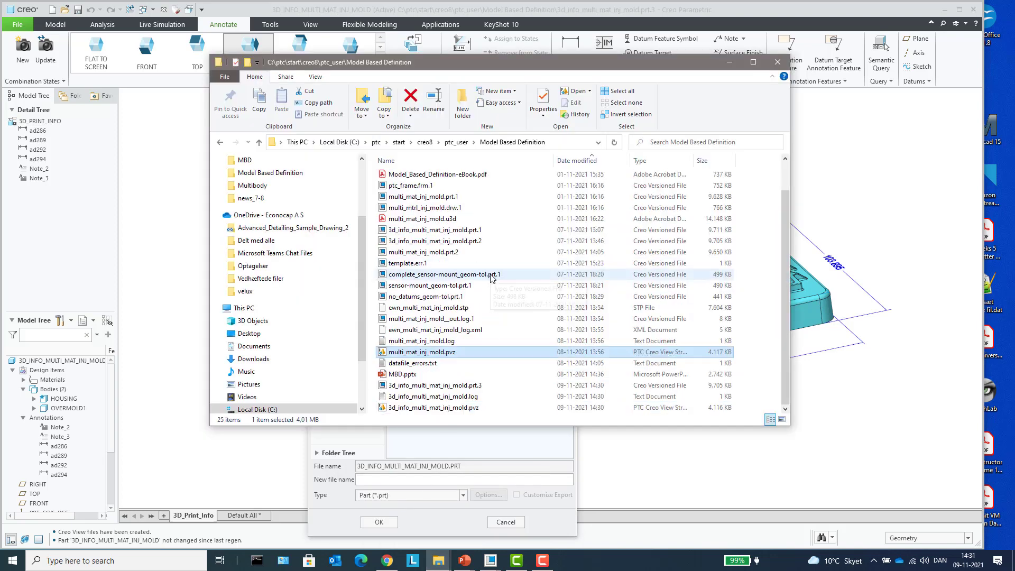
pyautogui.doubleClick(455, 409)
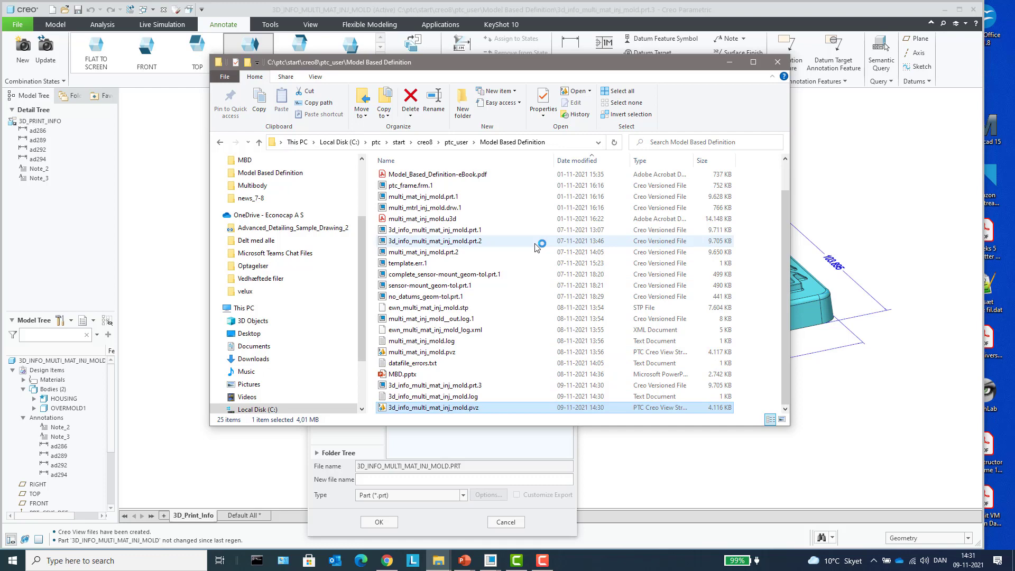
# Cancel the Save a Copy dialog and examine the annotated tray from several angles in Creo View Express, then return to Creo Parametric.
pyautogui.click(550, 521)
pyautogui.click(517, 522)
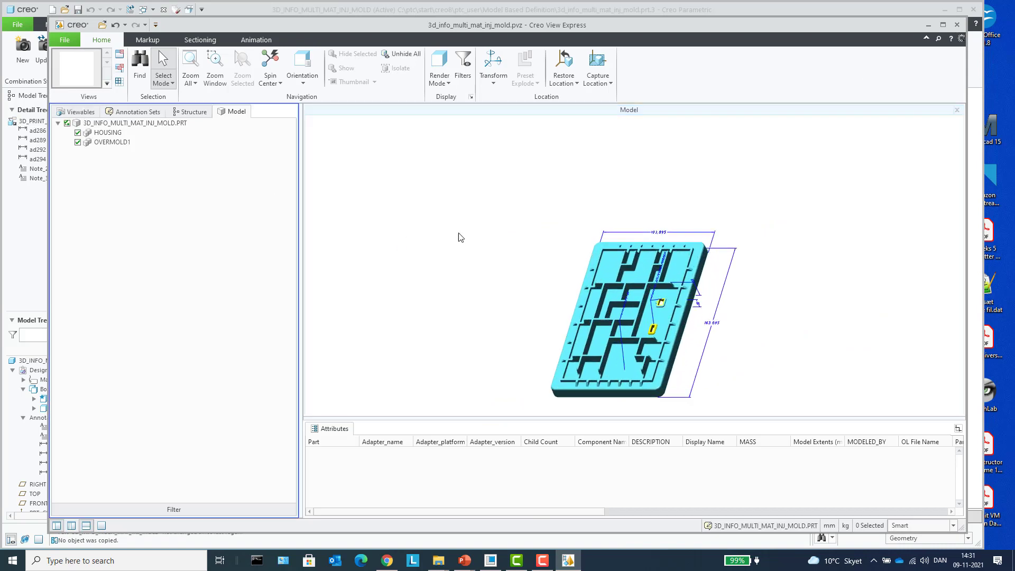
pyautogui.moveTo(461, 237); pyautogui.dragTo(770, 247, button='middle')
pyautogui.scroll(5, 613, 340)
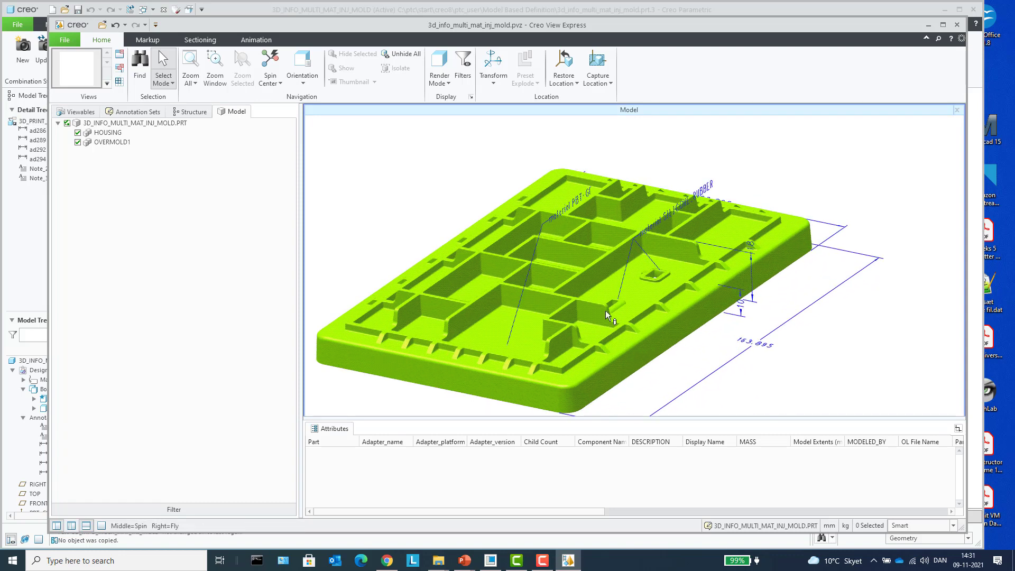
pyautogui.scroll(-3, 605, 310)
pyautogui.scroll(3, 592, 299)
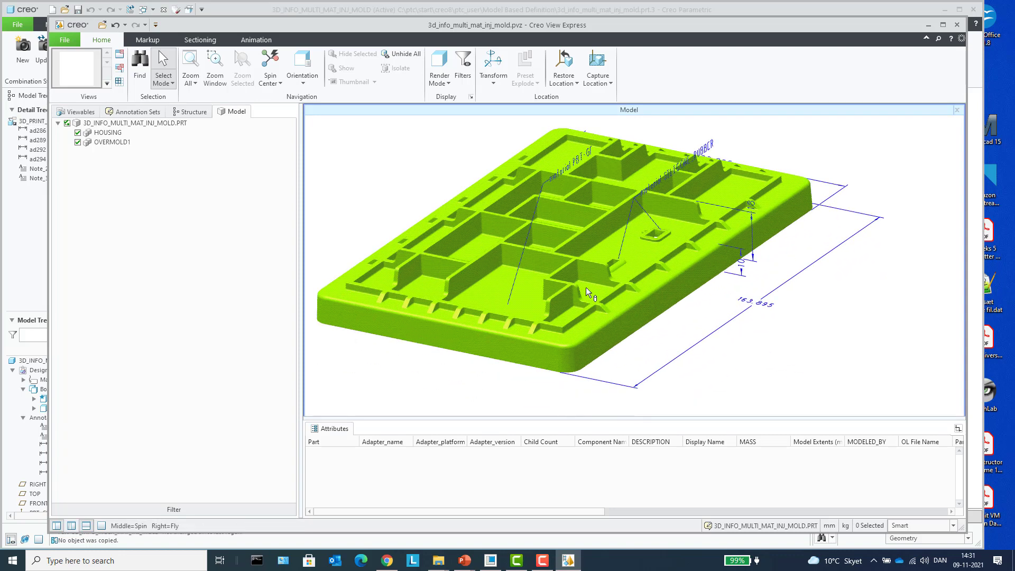
pyautogui.scroll(-3, 585, 287)
pyautogui.moveTo(599, 262); pyautogui.dragTo(585, 244, button='middle')
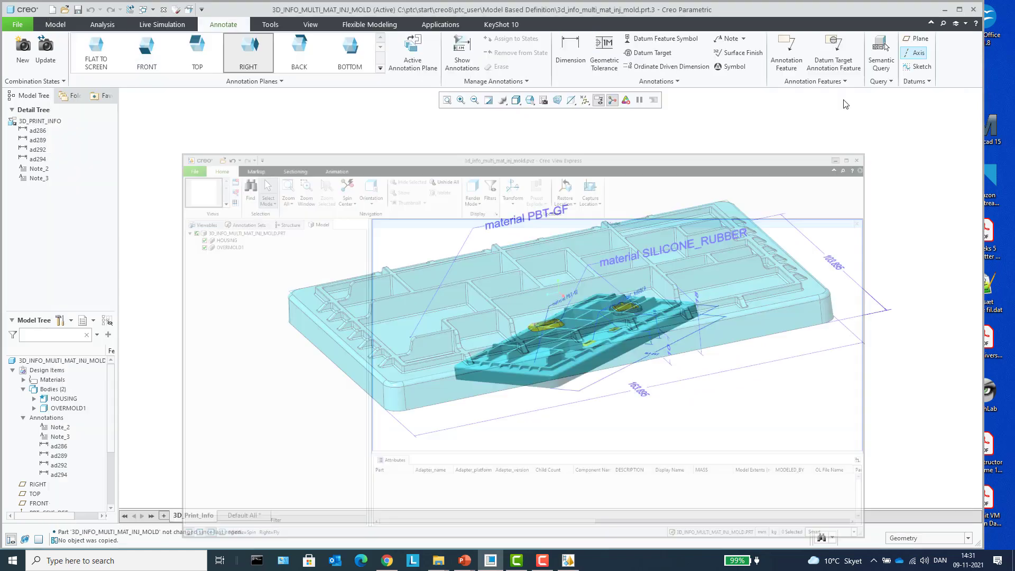
pyautogui.click(929, 27)
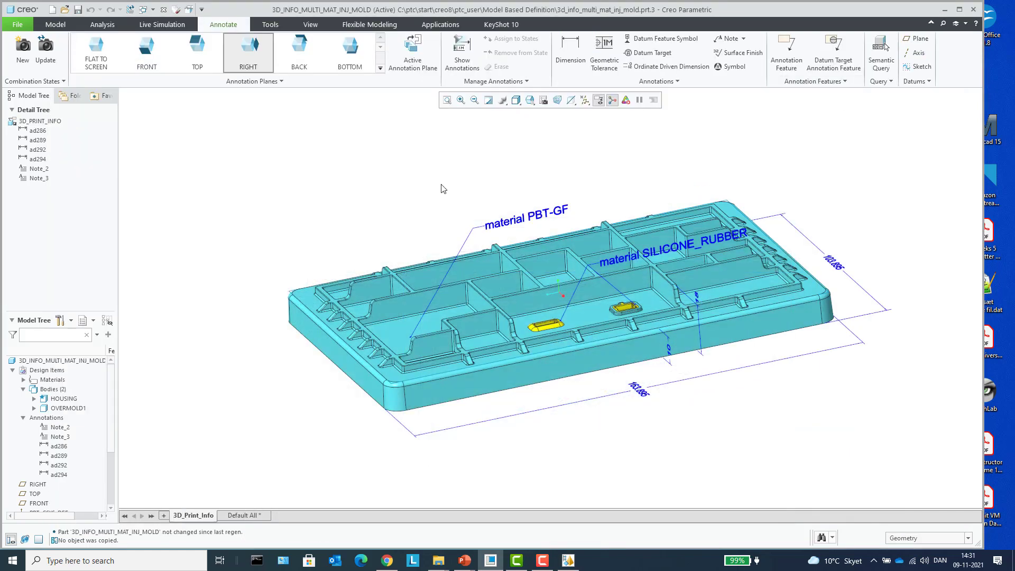
# Start saving a copy of the part in STEP (*.stp) format with the name 3d_info_multi_mat_inj_mold.
pyautogui.click(19, 25)
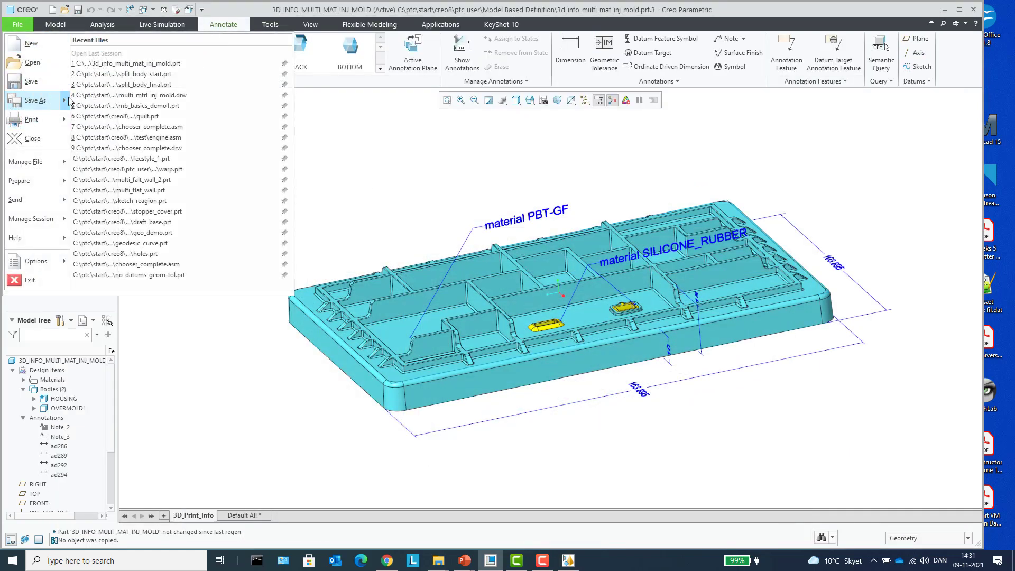
pyautogui.moveTo(69, 100)
pyautogui.click(106, 57)
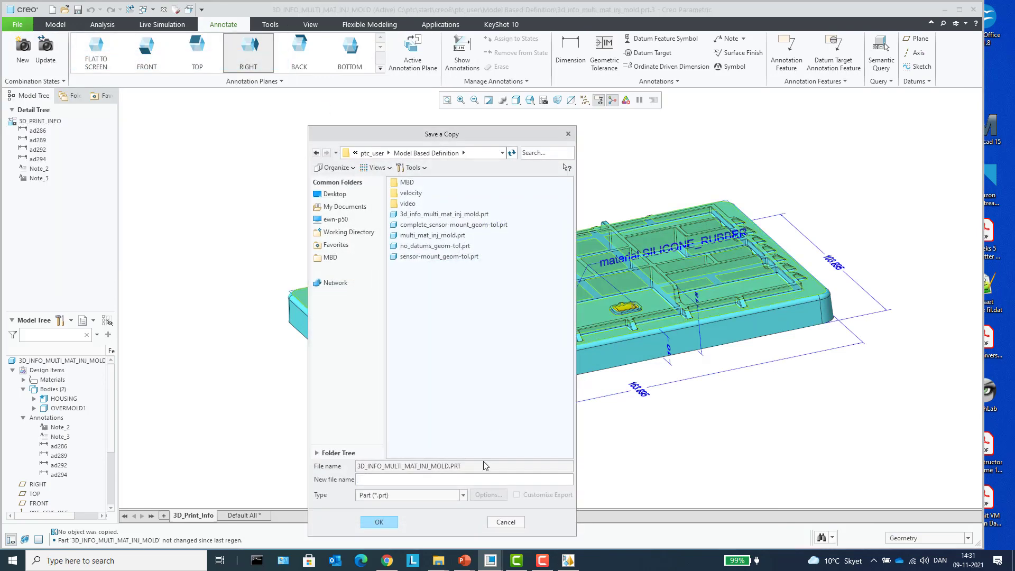
pyautogui.click(464, 495)
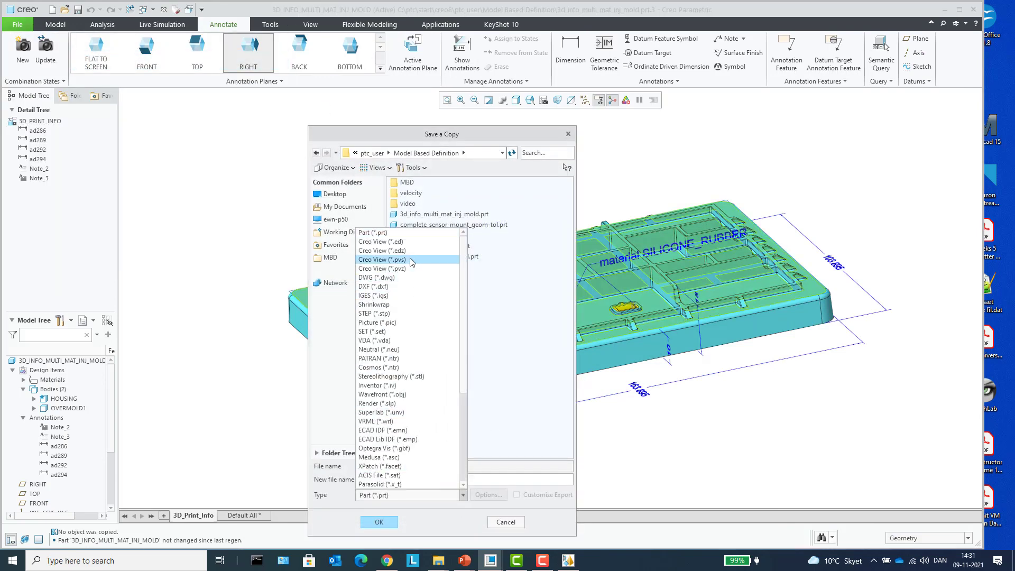
pyautogui.click(392, 315)
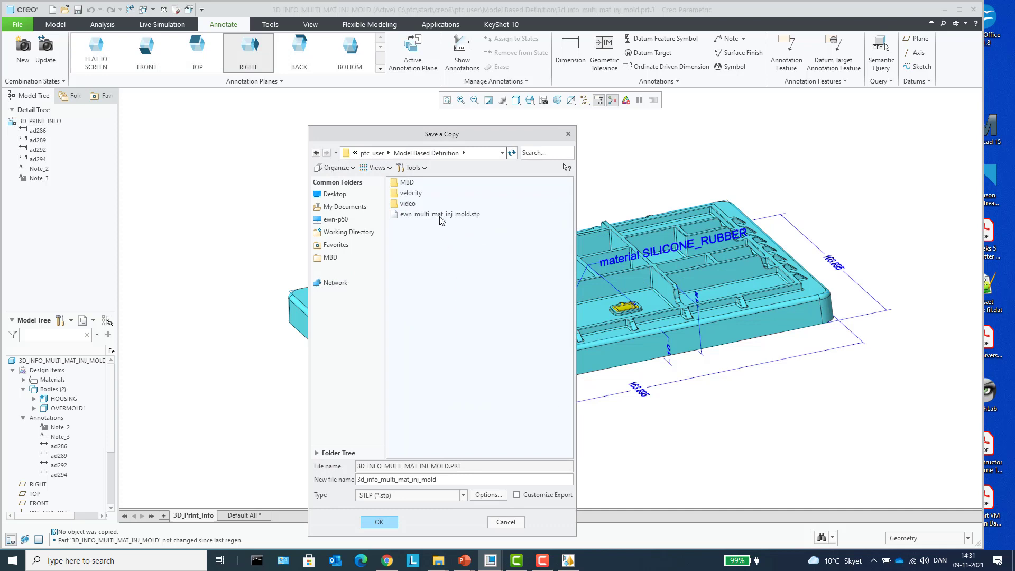
# Set the STEP export profile to ap242 with annotations and rich content included, and export the file.
pyautogui.click(486, 493)
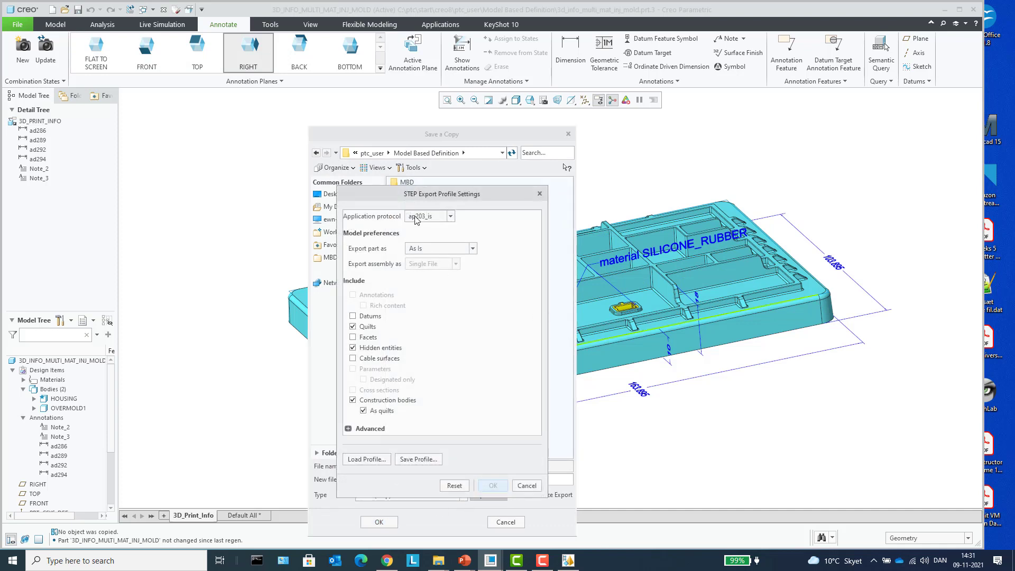
pyautogui.click(419, 217)
pyautogui.click(426, 246)
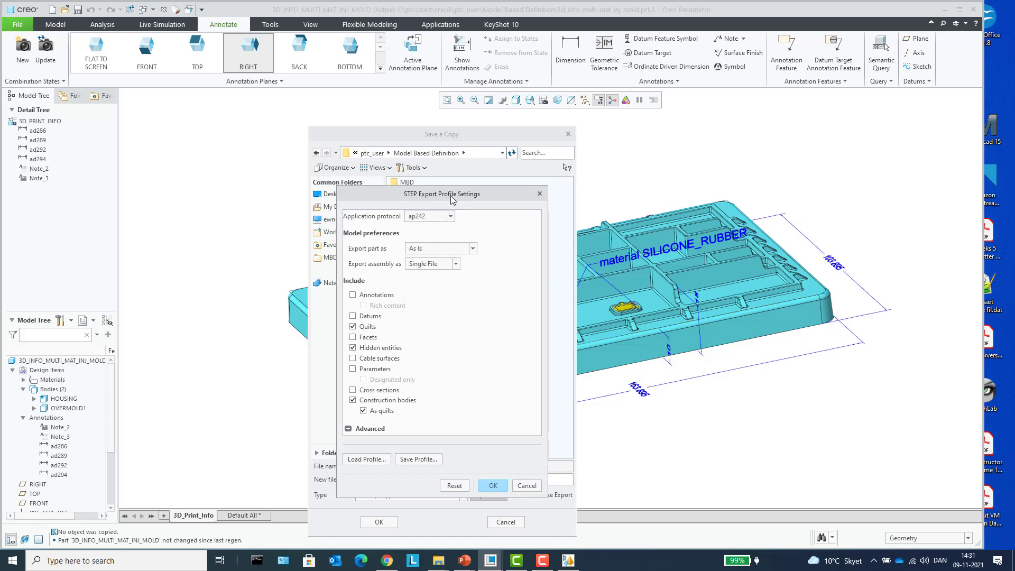
pyautogui.moveTo(450, 195); pyautogui.dragTo(594, 89)
pyautogui.click(496, 188)
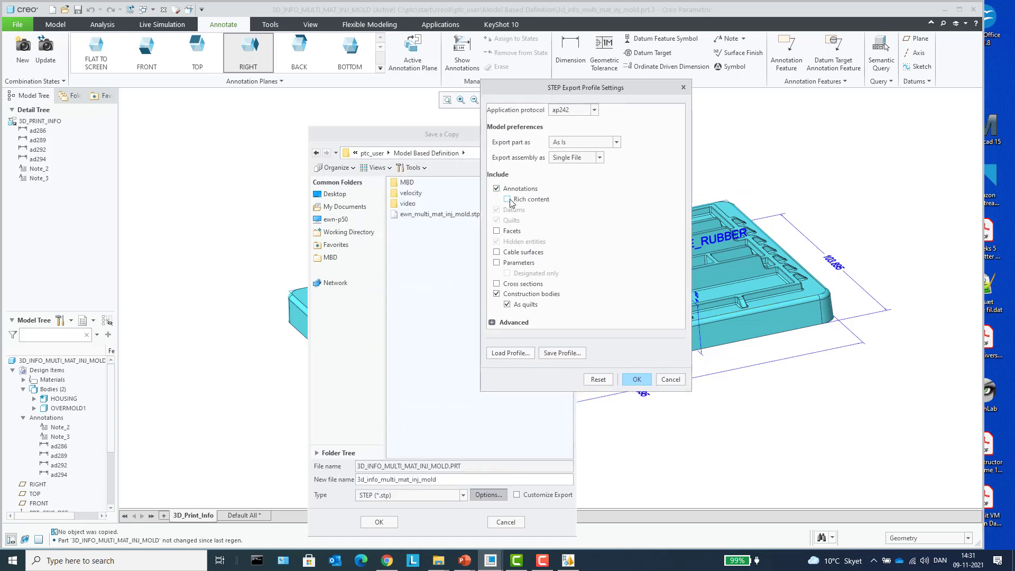
pyautogui.click(508, 200)
pyautogui.click(494, 323)
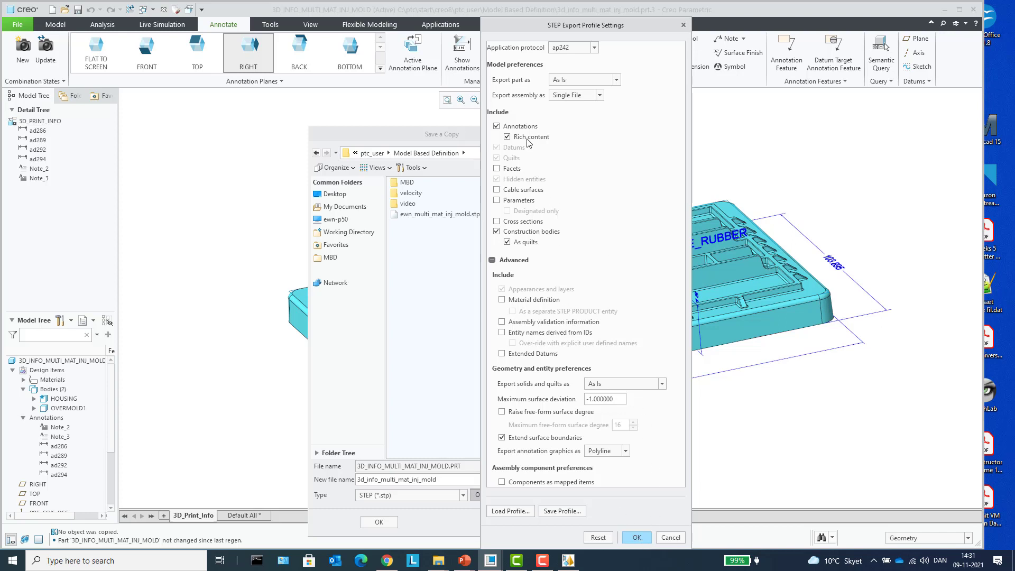
pyautogui.click(637, 537)
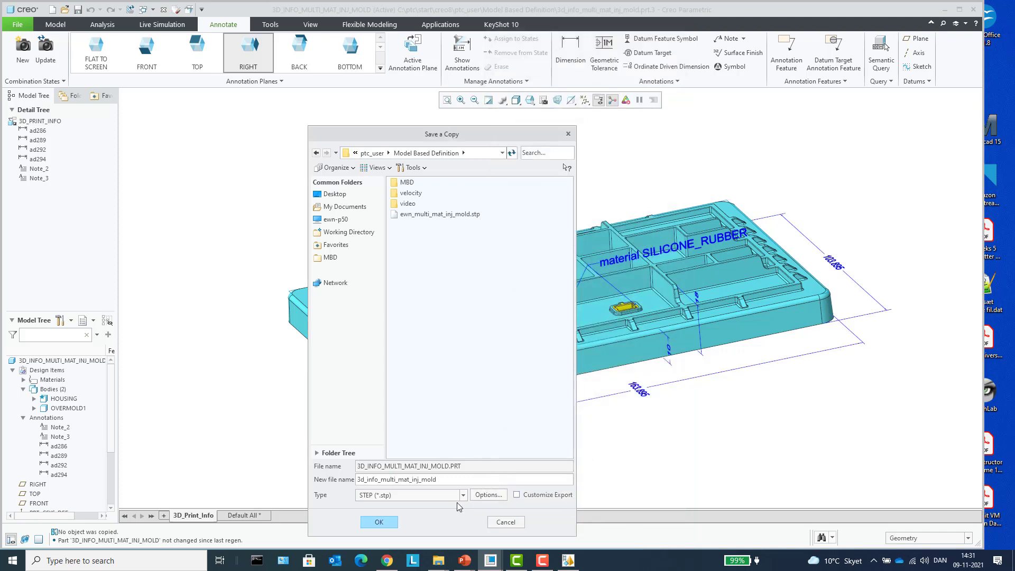
pyautogui.click(379, 522)
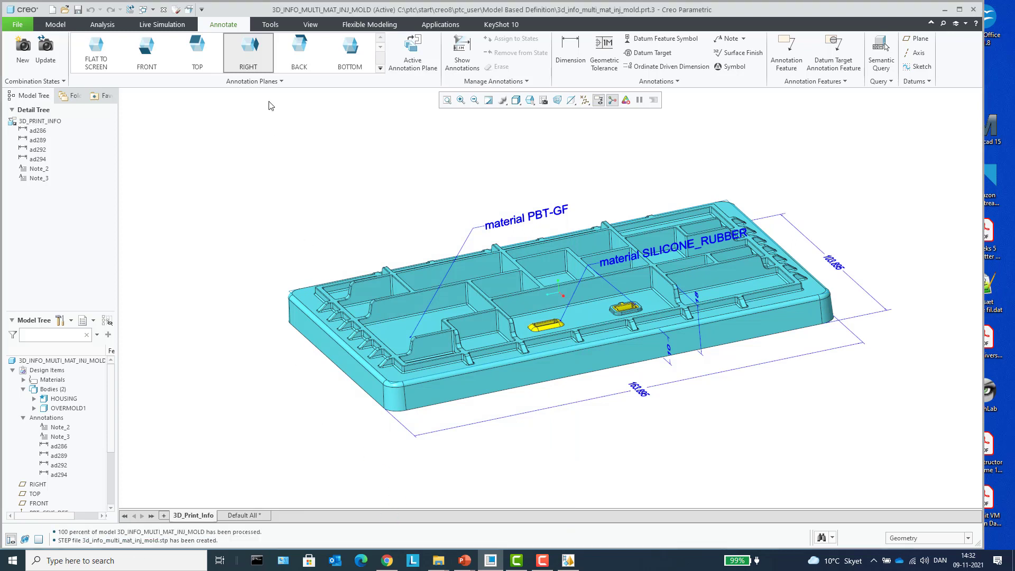
# Close the part and erase the objects that are not displayed from the session.
pyautogui.click(165, 11)
pyautogui.click(139, 52)
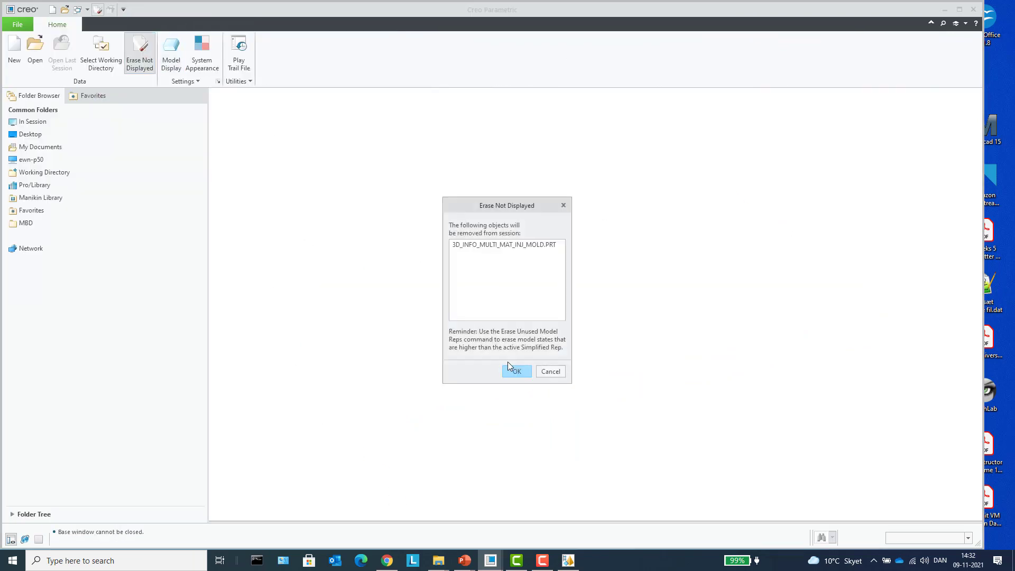
pyautogui.click(516, 372)
# Import 3d_info_multi_mat_inj_mold.stp as a new part named PRT0001 using the current profile, and close the log window.
pyautogui.click(32, 49)
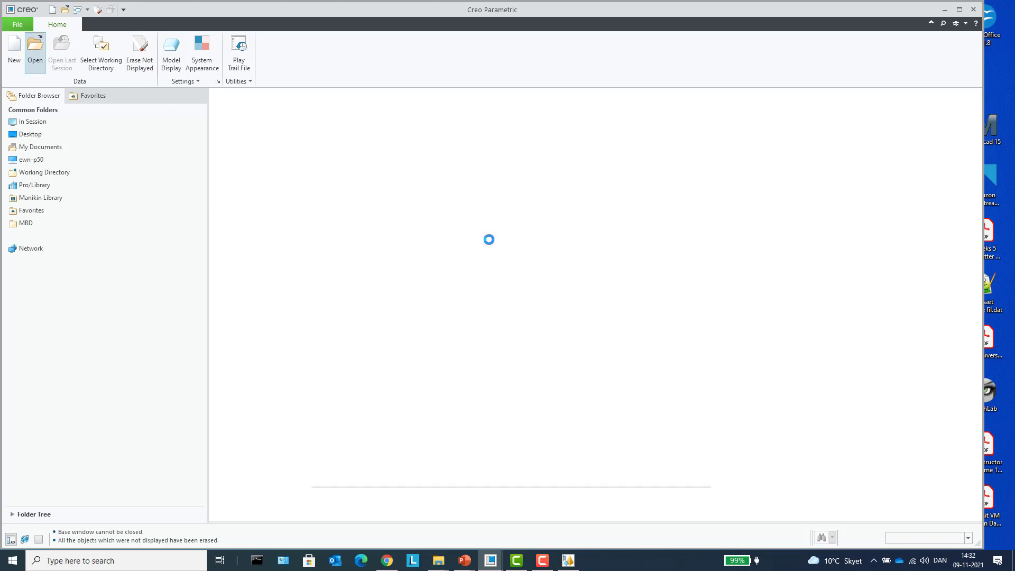
pyautogui.click(596, 468)
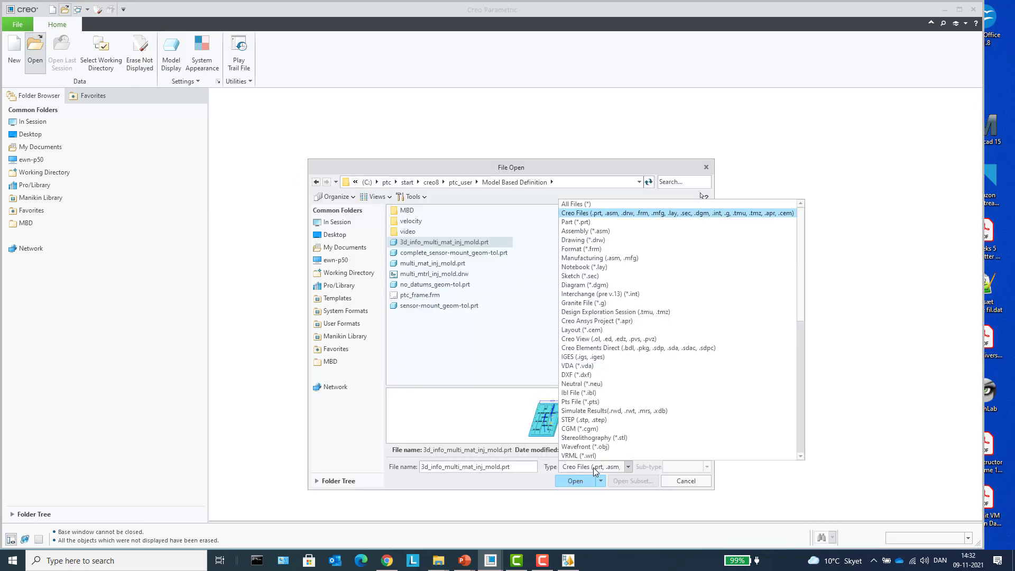
pyautogui.click(603, 204)
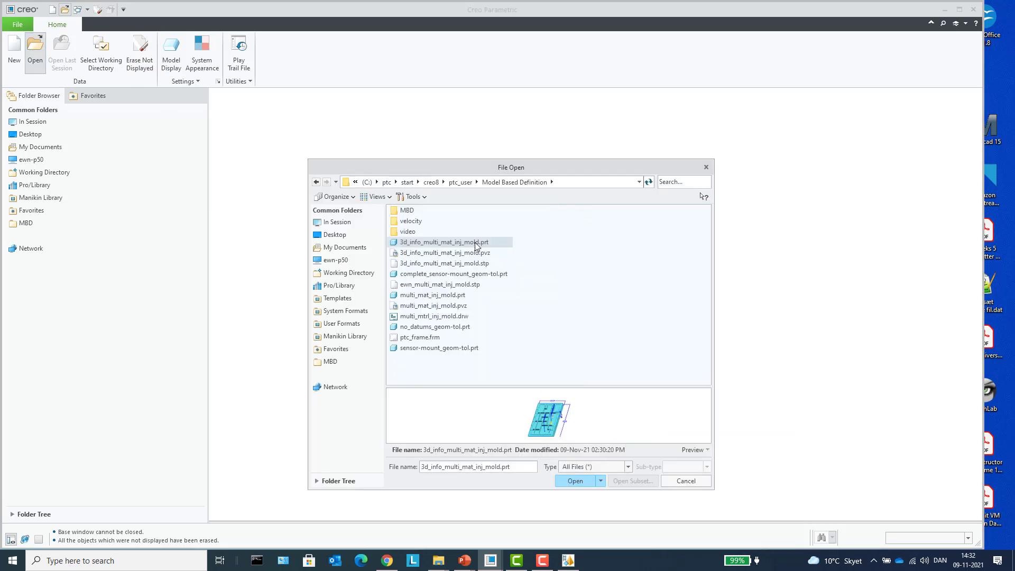
pyautogui.click(462, 263)
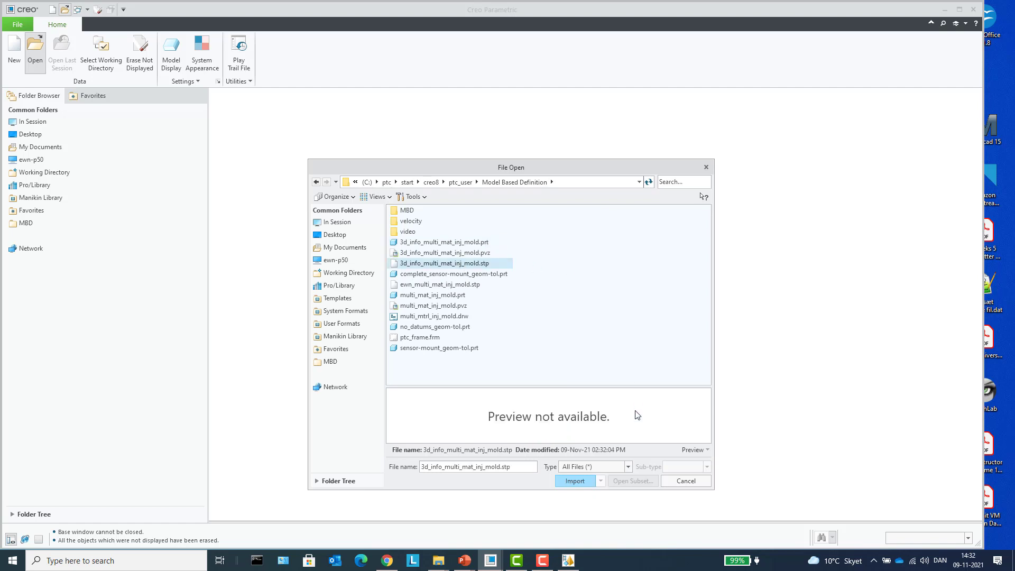
pyautogui.click(574, 481)
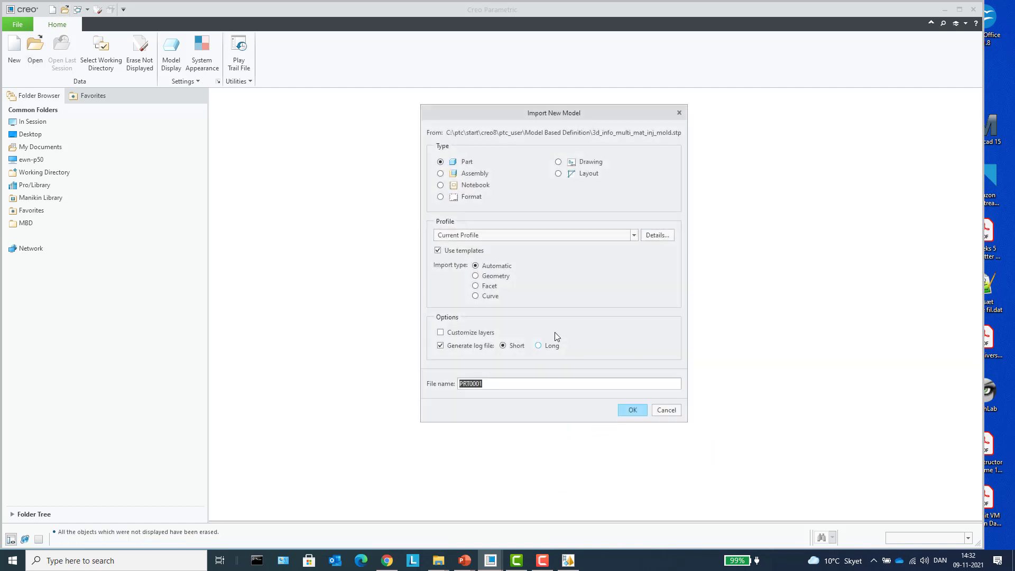
pyautogui.click(633, 412)
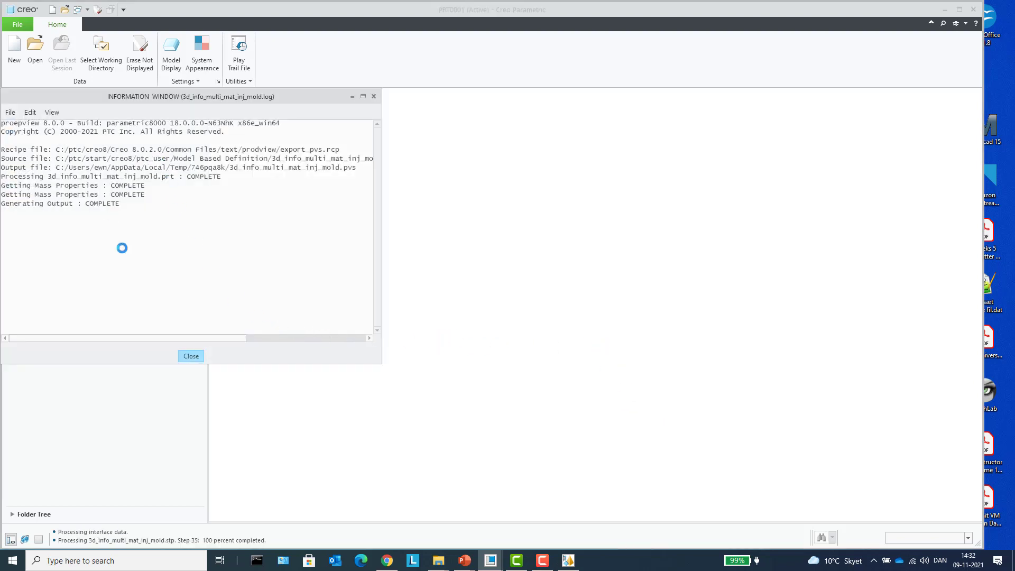
pyautogui.click(194, 356)
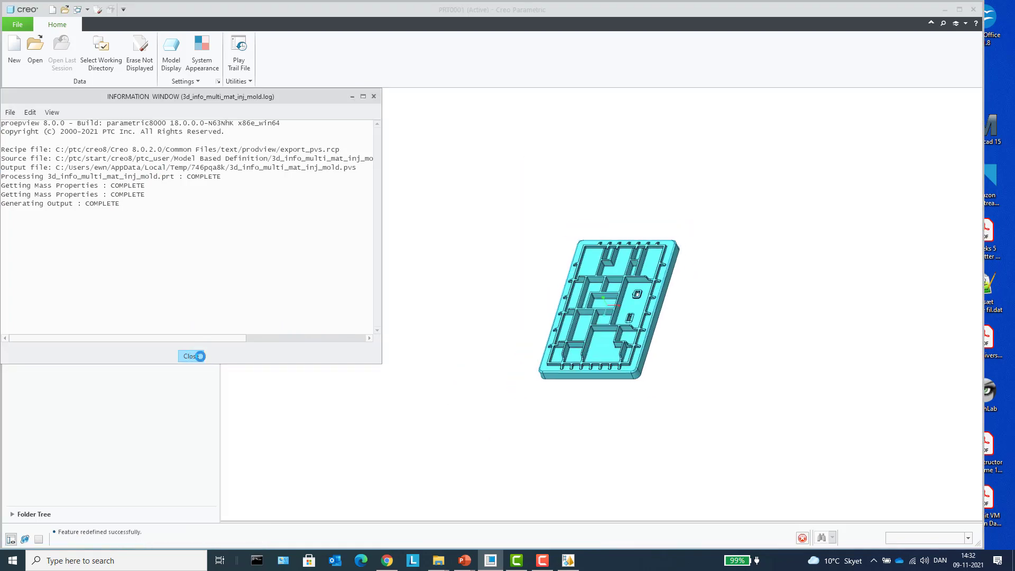
pyautogui.click(201, 357)
pyautogui.press('XF86AudioLowerVolume')
pyautogui.press('XF86AudioLowerVolume')
pyautogui.press('XF86AudioLowerVolume')
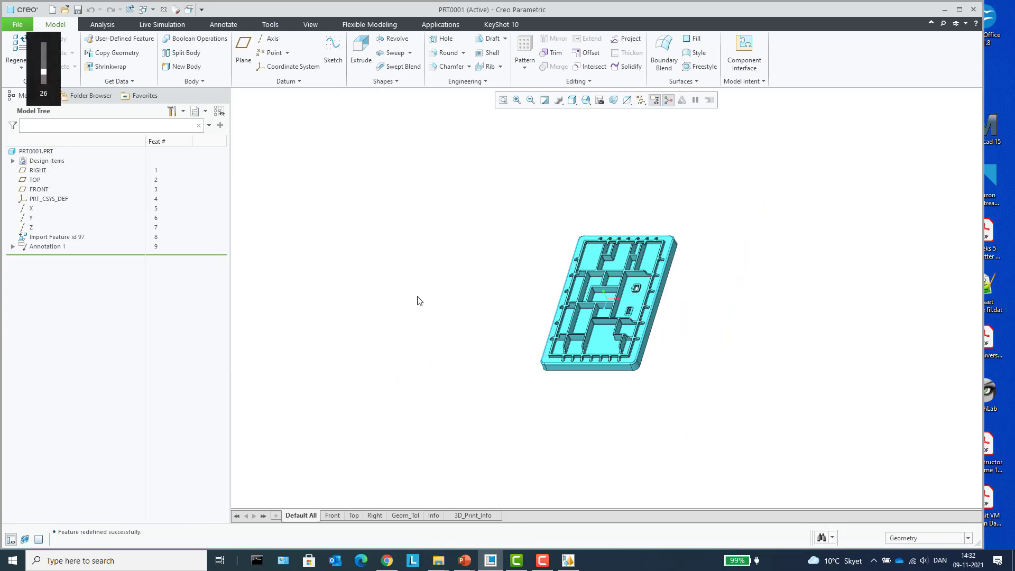
# Check the imported annotations in the model tree and examine the tray's dimensions and material notes in the 3D_Print_Info state.
pyautogui.click(13, 247)
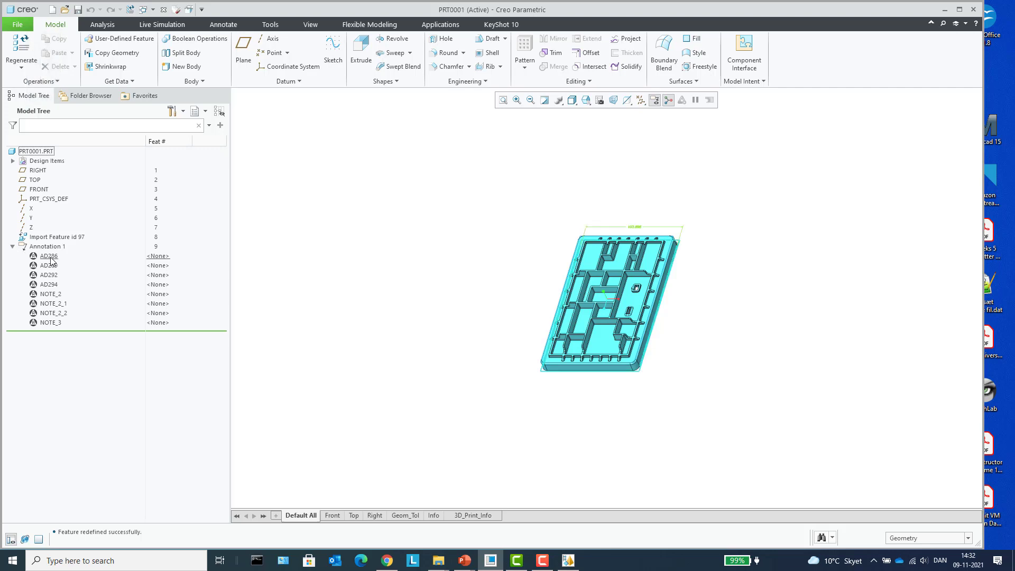
pyautogui.doubleClick(49, 256)
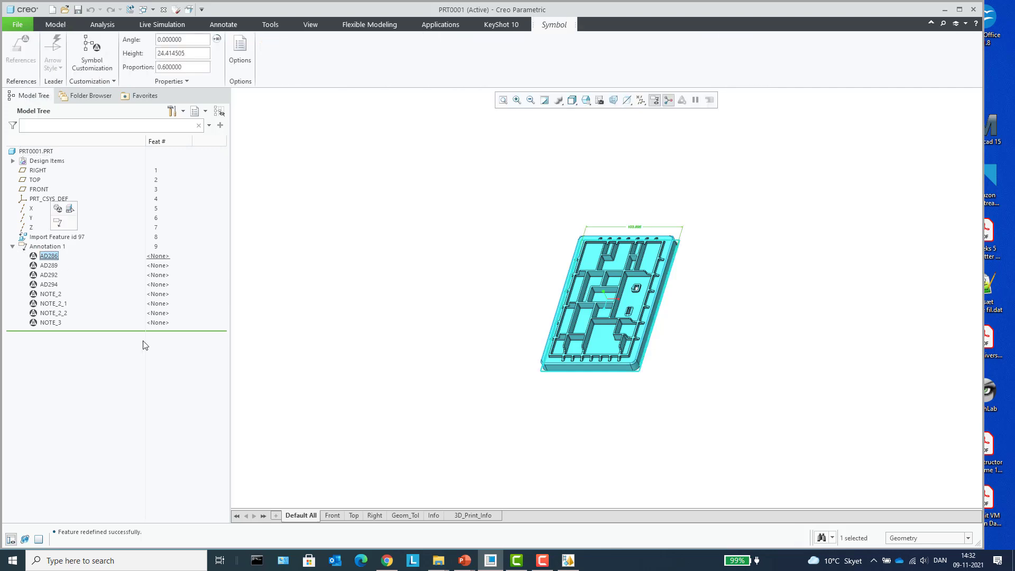
pyautogui.click(471, 516)
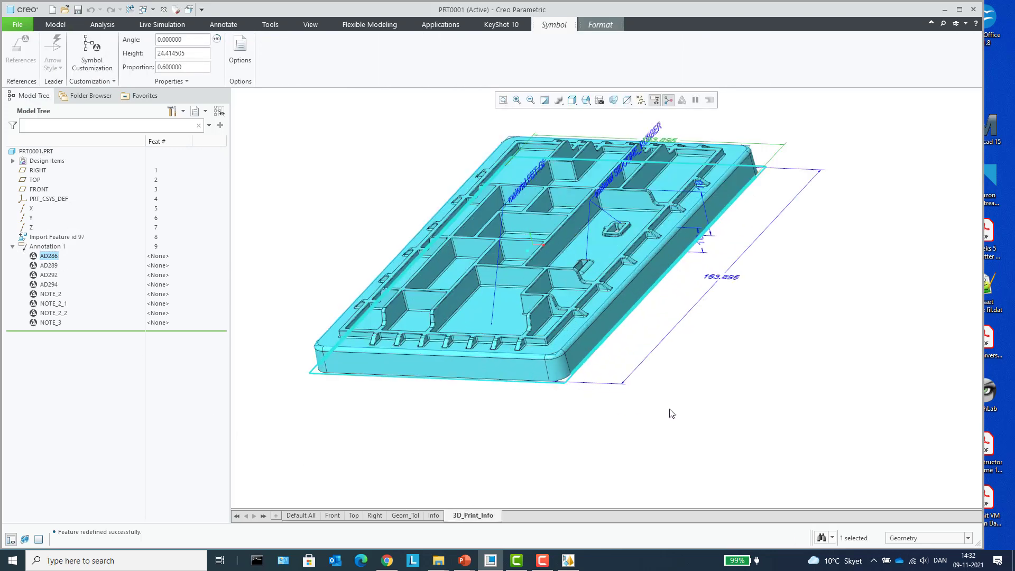
pyautogui.click(654, 414)
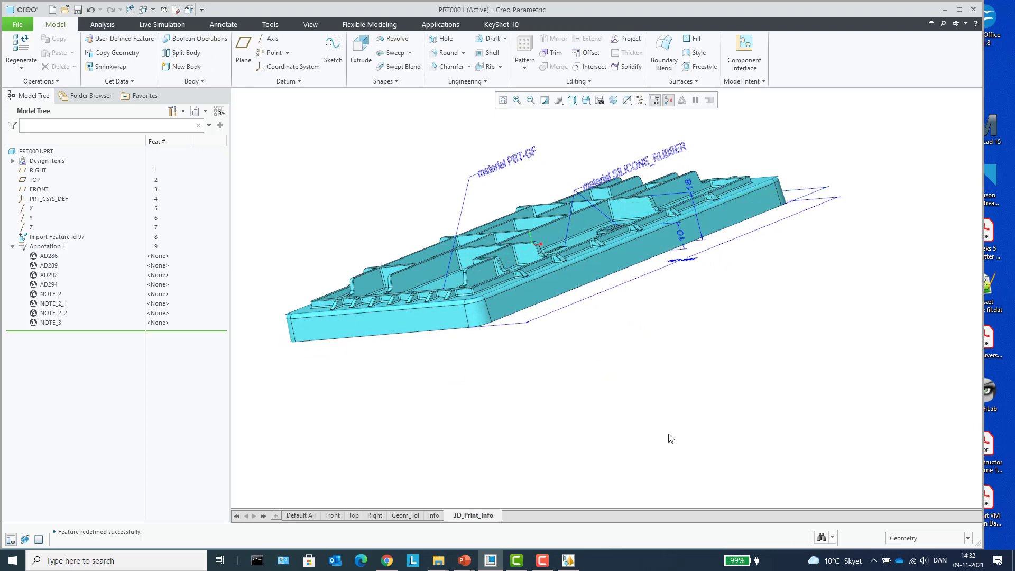
pyautogui.moveTo(669, 437)
pyautogui.mouseDown(button='middle')
pyautogui.moveTo(645, 401)
pyautogui.moveTo(664, 420)
pyautogui.moveTo(673, 350)
pyautogui.mouseUp(button='middle')
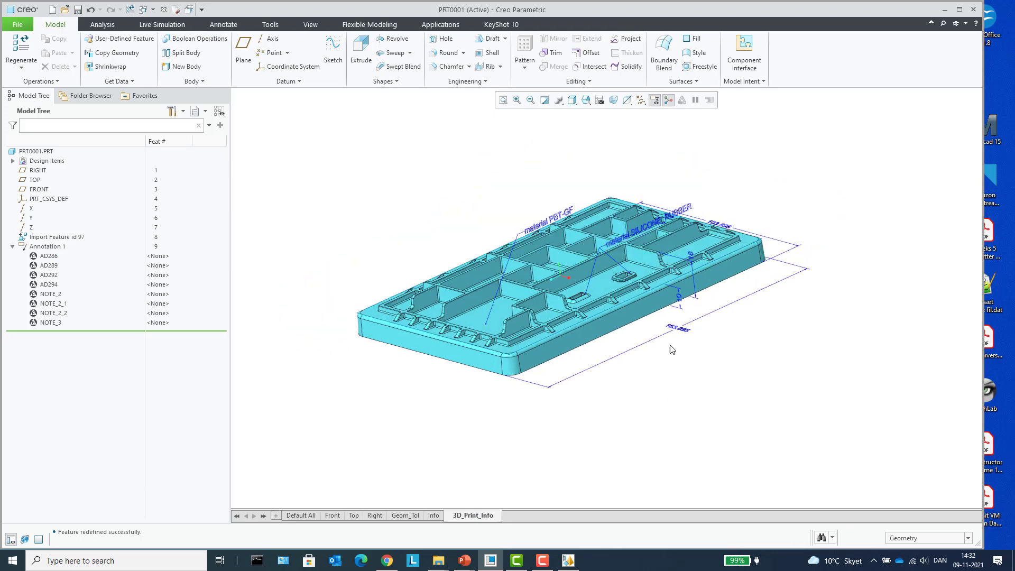
pyautogui.scroll(5, 673, 350)
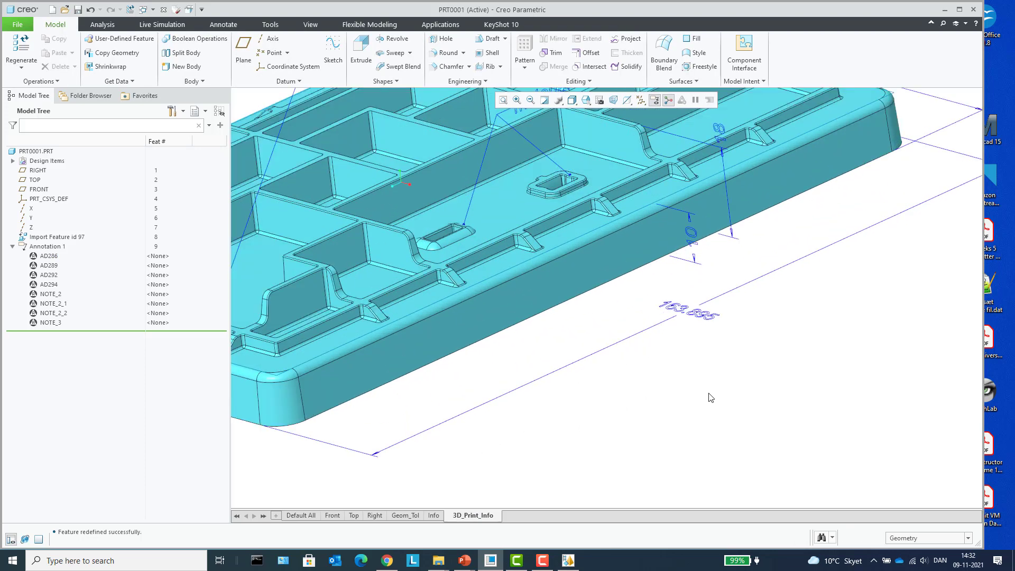
pyautogui.scroll(-5, 708, 398)
pyautogui.moveTo(751, 405)
pyautogui.mouseDown(button='middle')
pyautogui.moveTo(755, 385)
pyautogui.moveTo(763, 406)
pyautogui.mouseUp(button='middle')
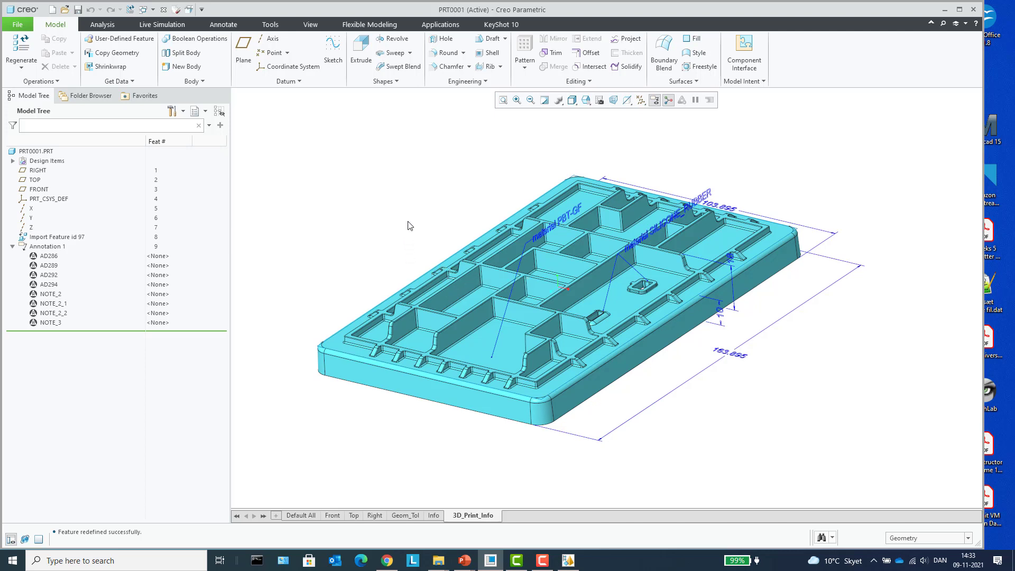
# Review the file formats available for saving a copy of PRT0001, from Part through Zip File, and cancel without saving.
pyautogui.click(19, 27)
pyautogui.moveTo(44, 105)
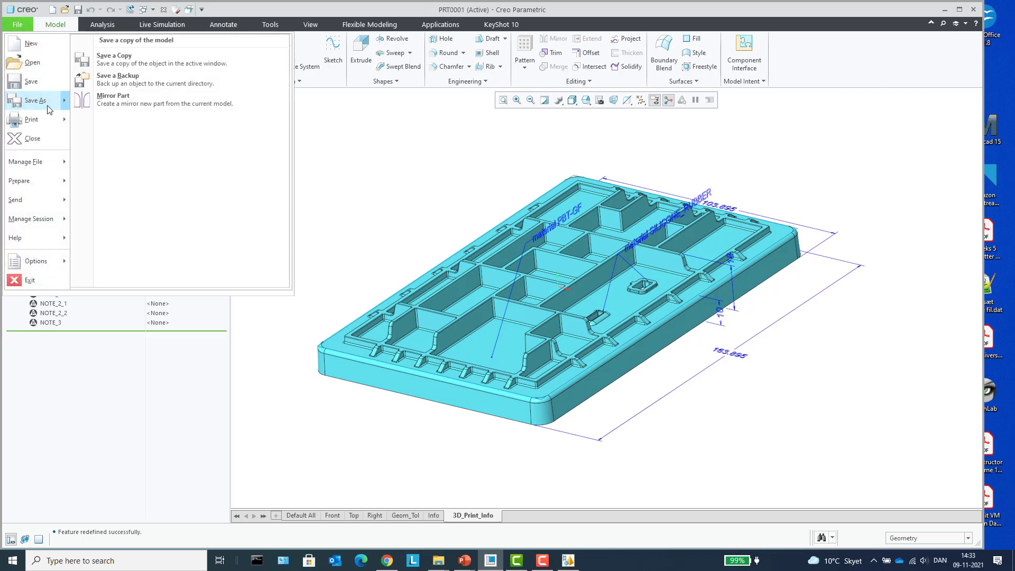
pyautogui.click(149, 66)
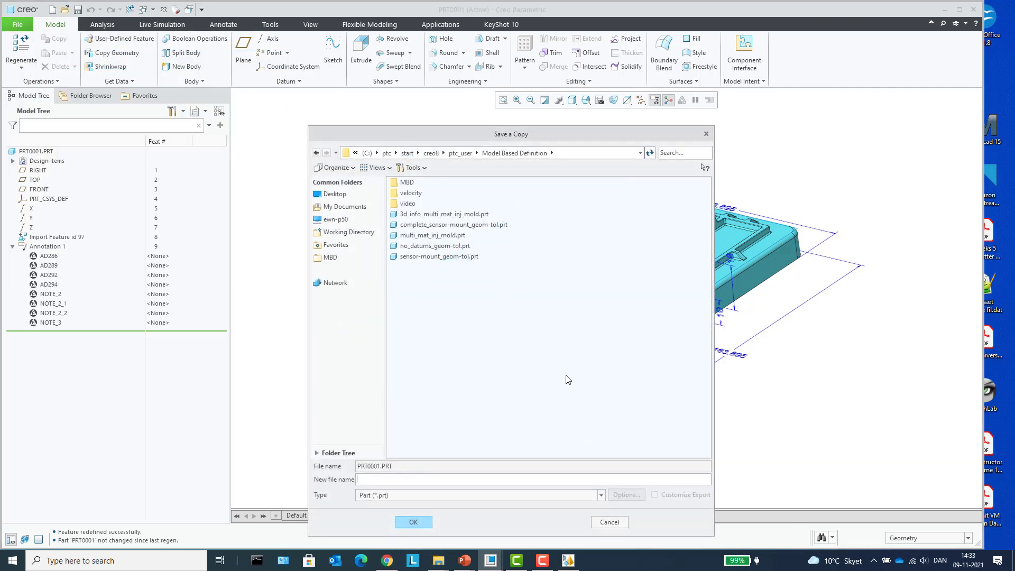
pyautogui.click(601, 495)
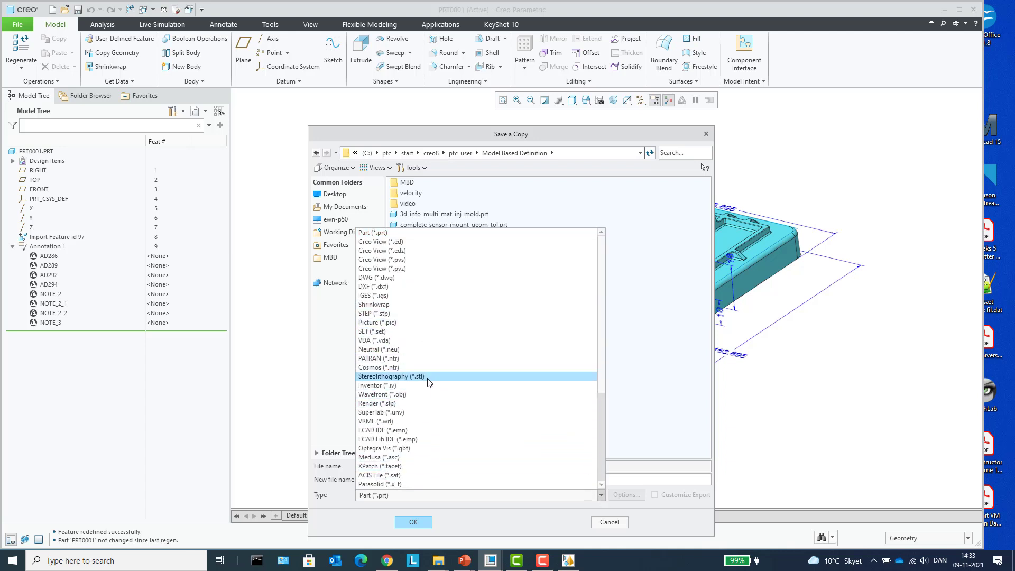
pyautogui.scroll(-5, 427, 380)
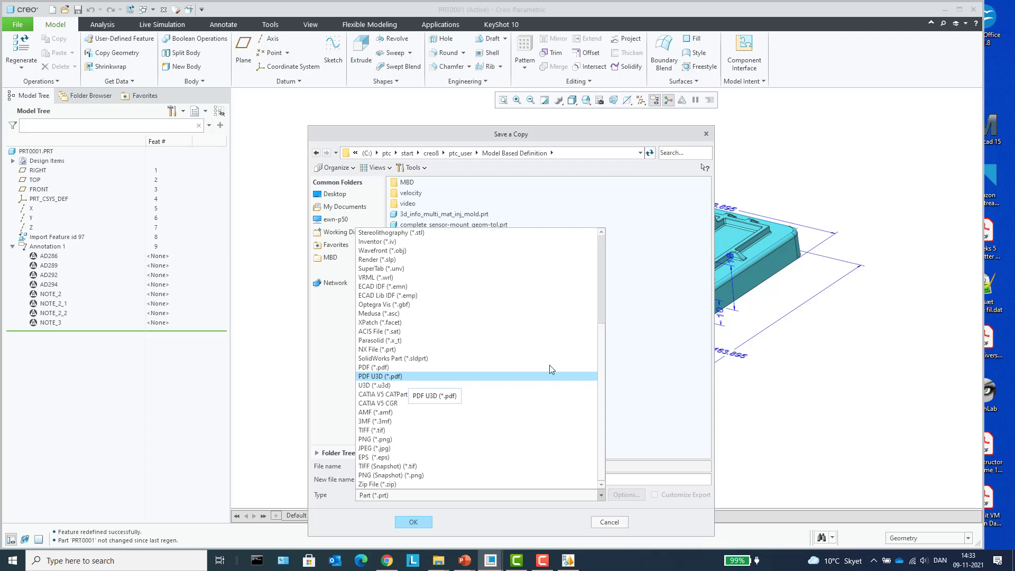
pyautogui.click(613, 525)
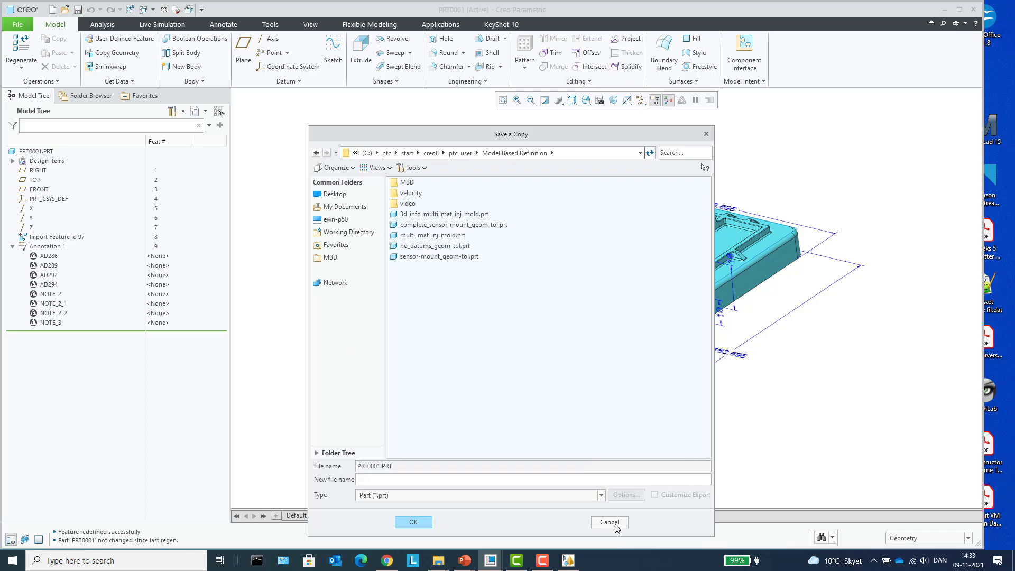
pyautogui.click(615, 524)
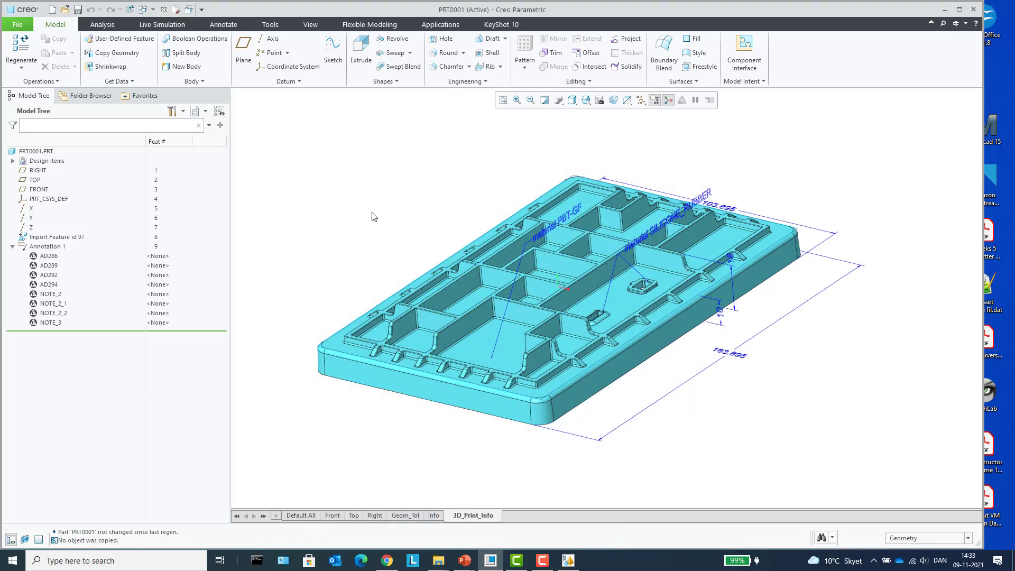
# Close the imported part and erase the objects that are not displayed from the session.
pyautogui.click(163, 9)
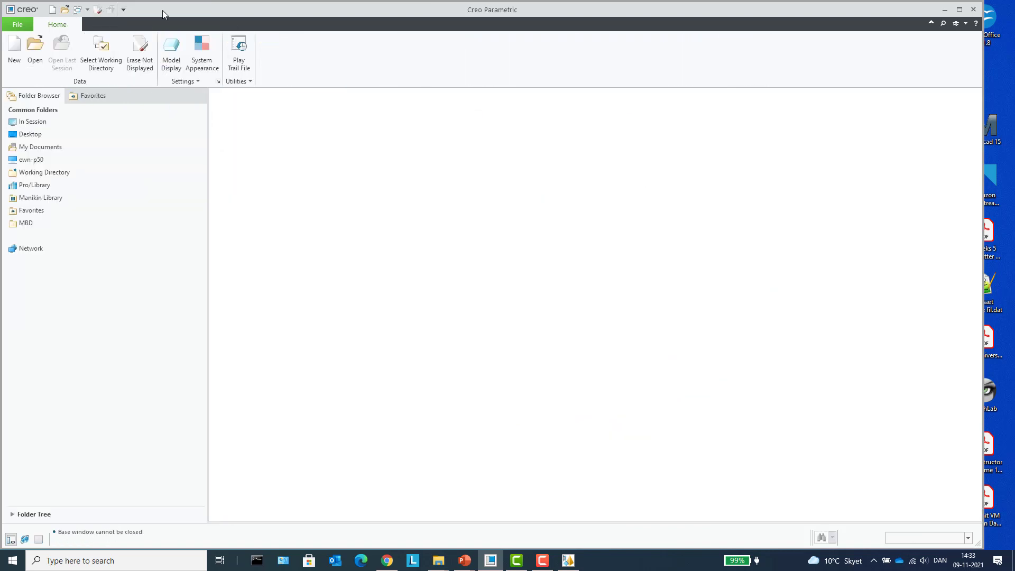
pyautogui.click(143, 53)
pyautogui.click(518, 371)
# Switch to MBD.pptx in PowerPoint and present the 3D print info slide and the Geometriske Tolerancer slide.
pyautogui.hotkey('alt', 'Tab')
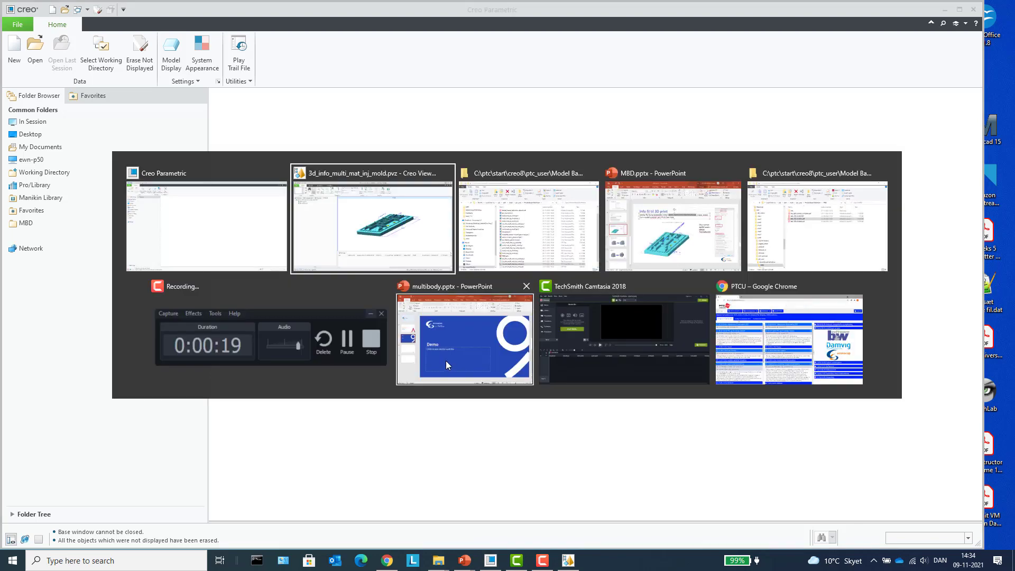
pyautogui.hotkey('alt', 'Tab')
pyautogui.hotkey('alt', 'Tab')
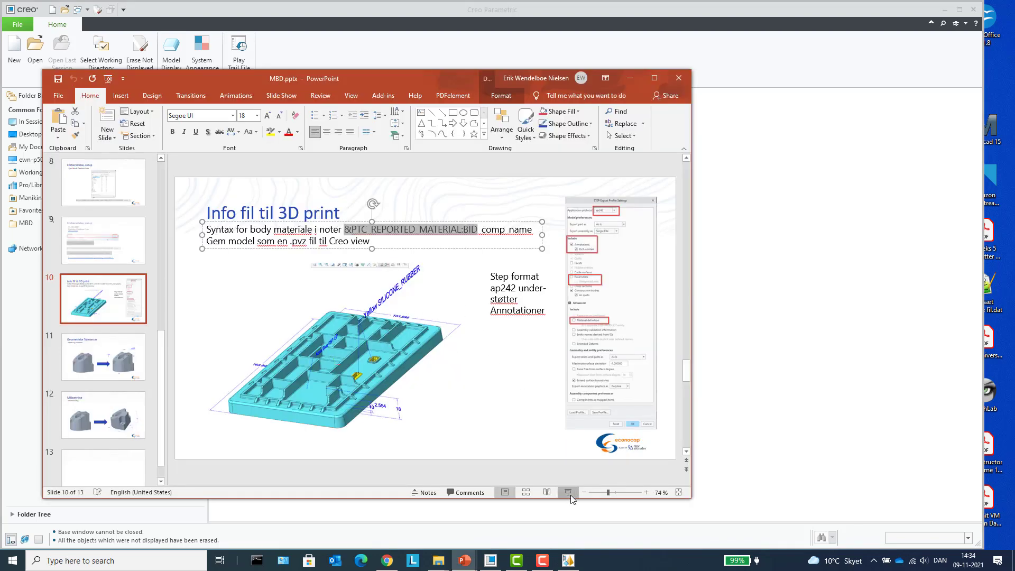
pyautogui.click(569, 493)
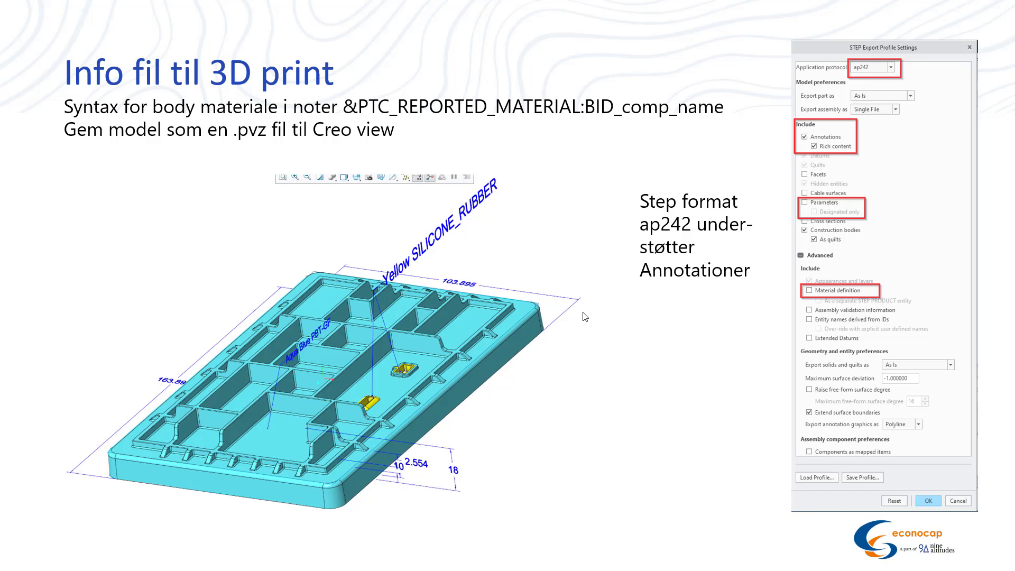
pyautogui.click(585, 317)
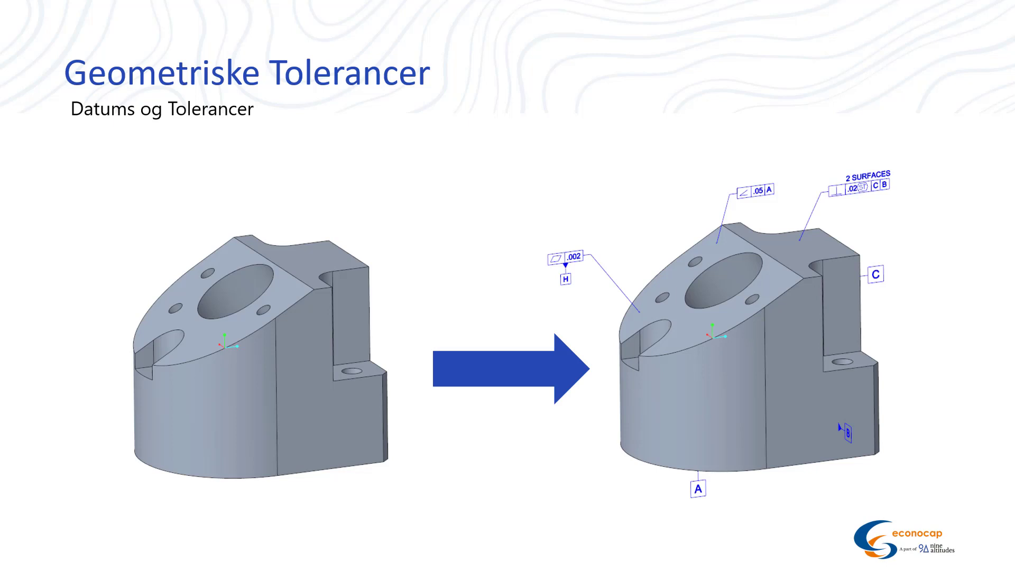
# Return to Creo Parametric and open the part no_datums_geom-tol.prt.
pyautogui.hotkey('alt', 'Tab')
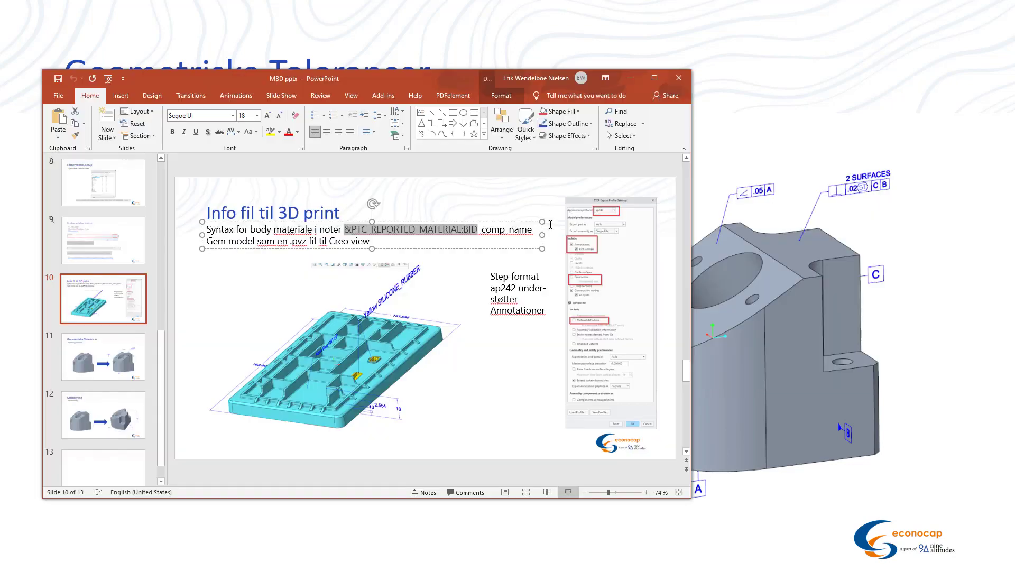
pyautogui.hotkey('alt', 'Tab')
pyautogui.press('Tab')
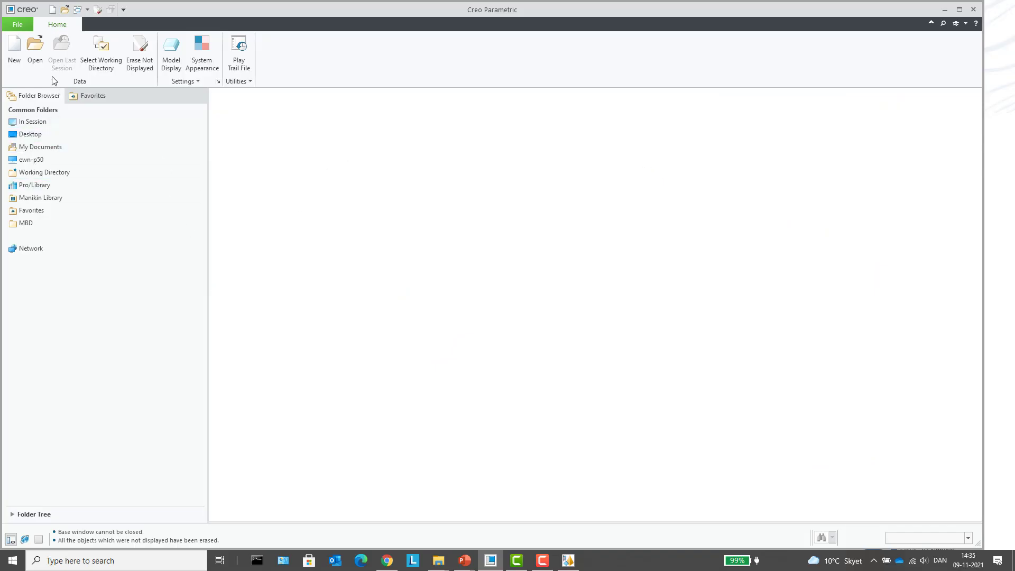
pyautogui.click(35, 52)
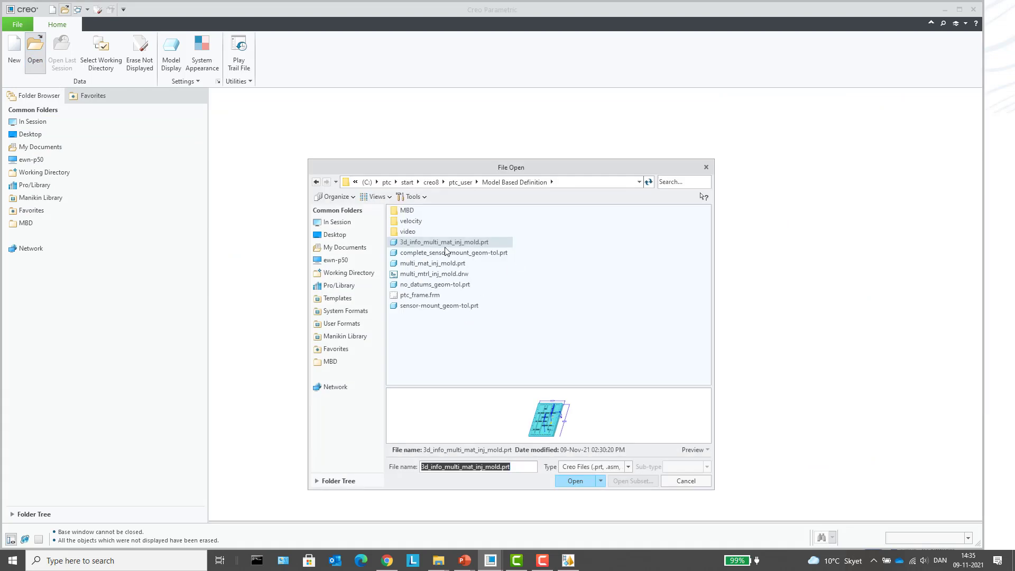
pyautogui.click(433, 286)
pyautogui.doubleClick(434, 285)
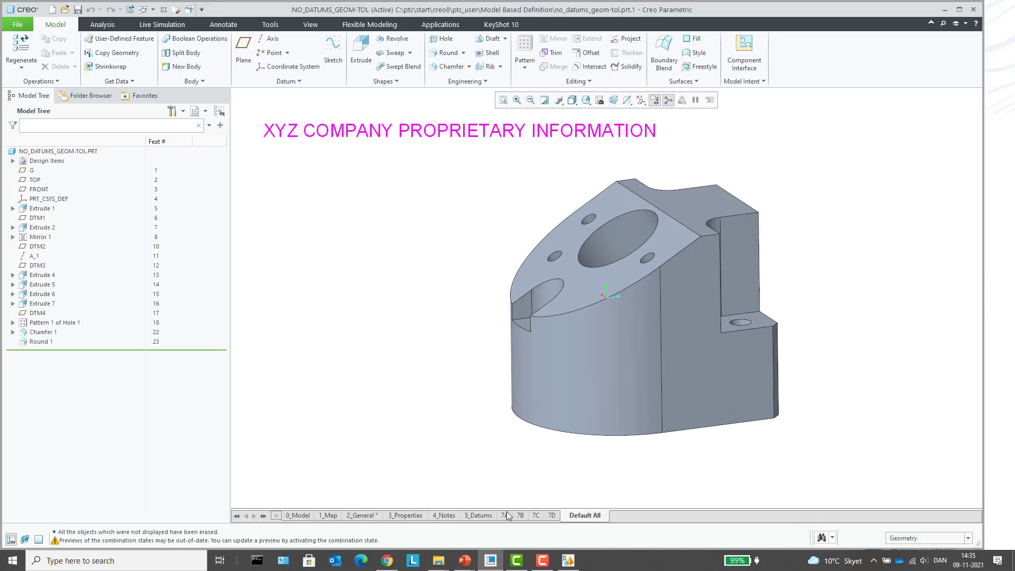
# Look through combination states 7A and 7B and examine which annotations the part contains in the model tree.
pyautogui.click(506, 516)
pyautogui.click(522, 515)
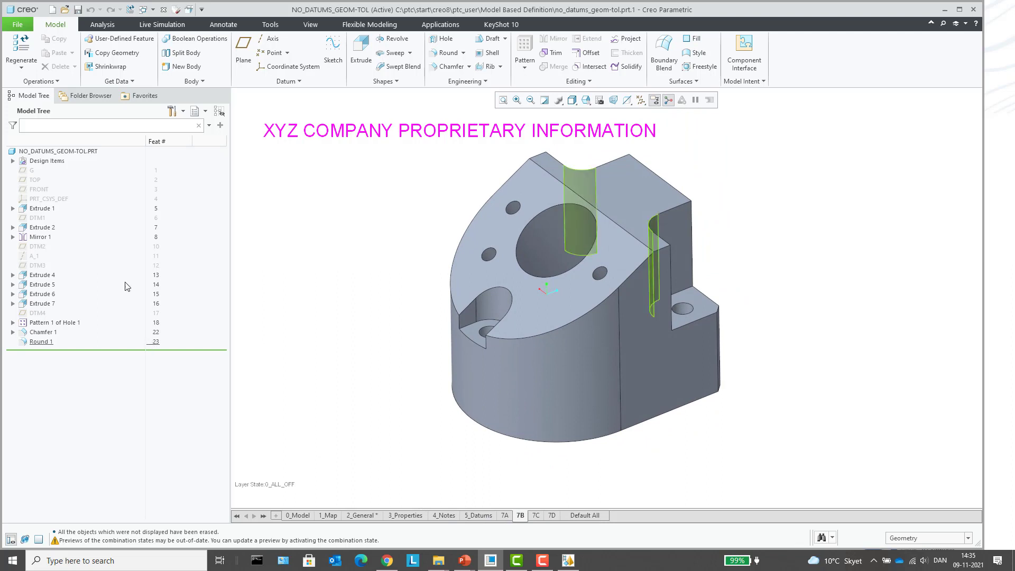
pyautogui.click(13, 161)
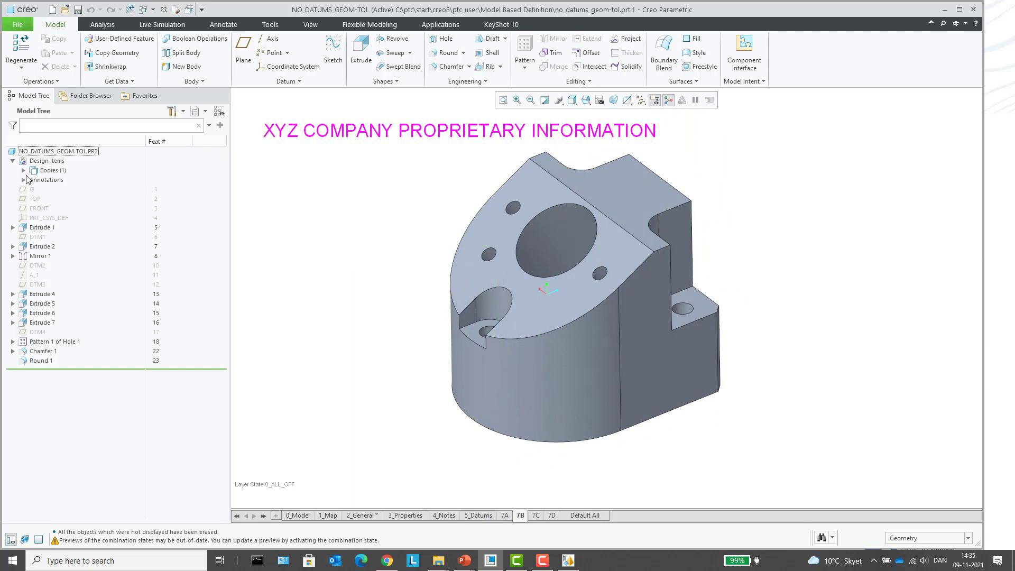
pyautogui.click(24, 180)
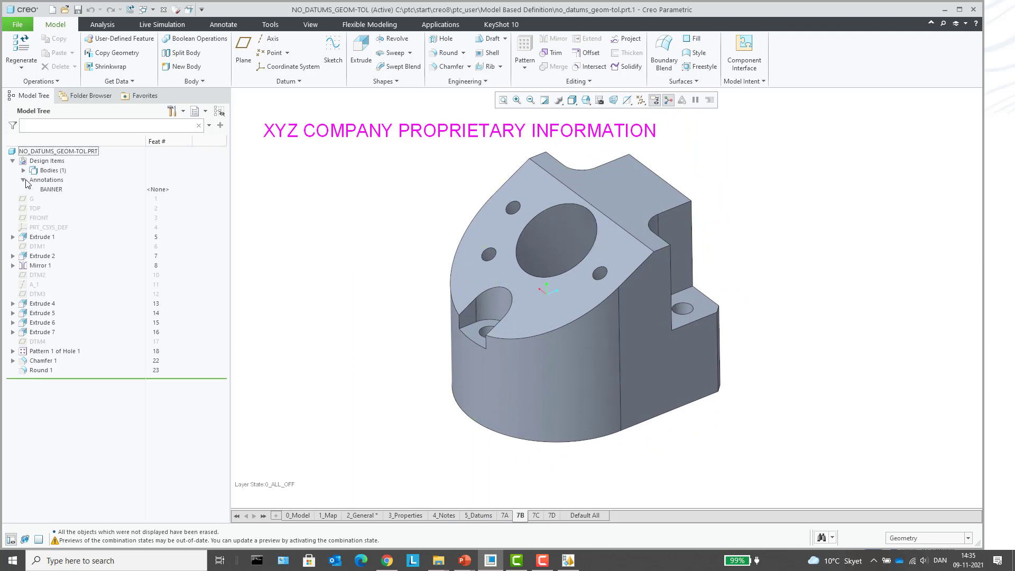
pyautogui.moveTo(417, 339); pyautogui.dragTo(401, 337, button='middle')
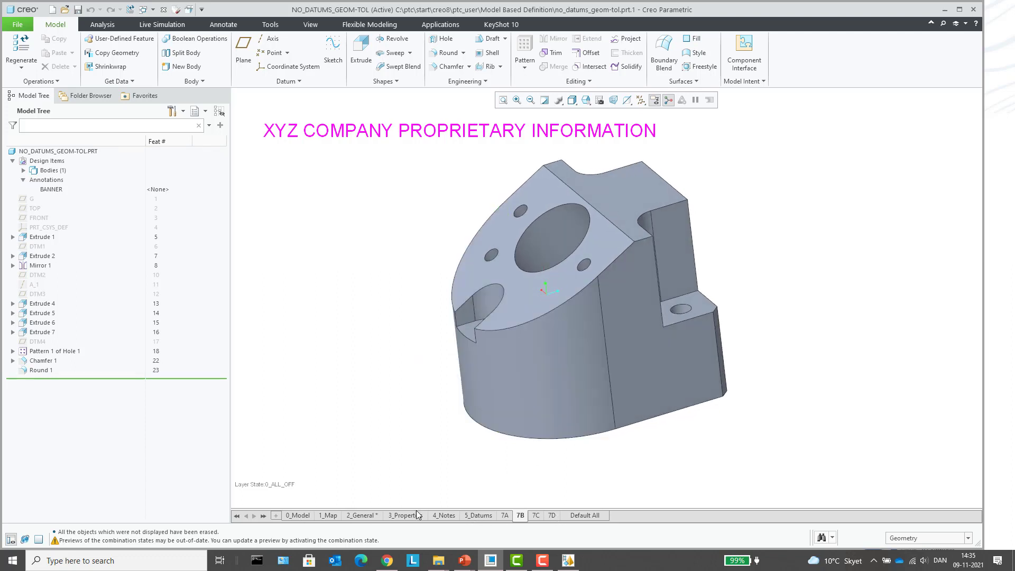
pyautogui.moveTo(416, 511)
# In the 5_Datums state, place datum feature symbol A on the part's upper flat surface using the RIGHT annotation plane.
pyautogui.click(485, 516)
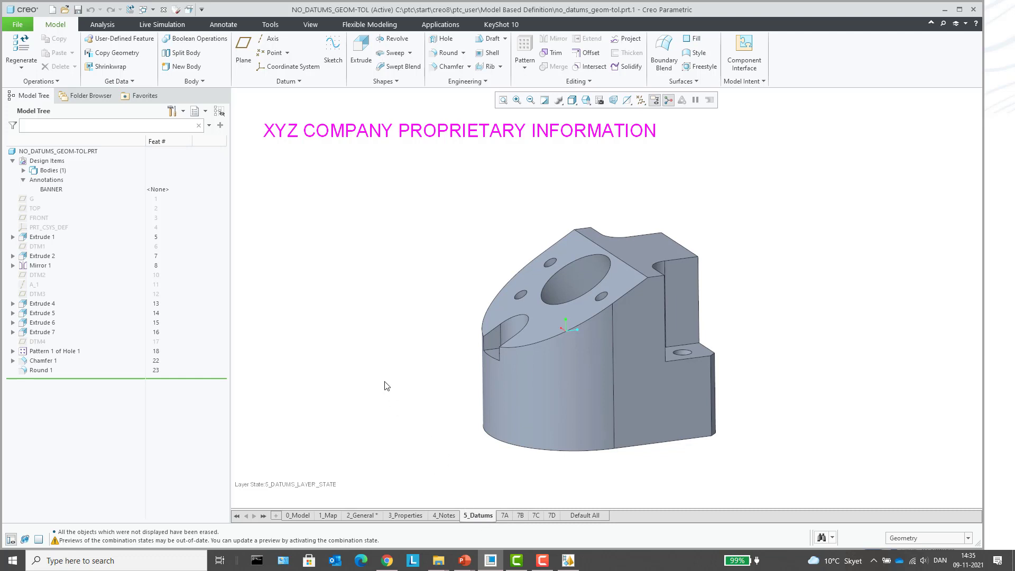
pyautogui.click(222, 25)
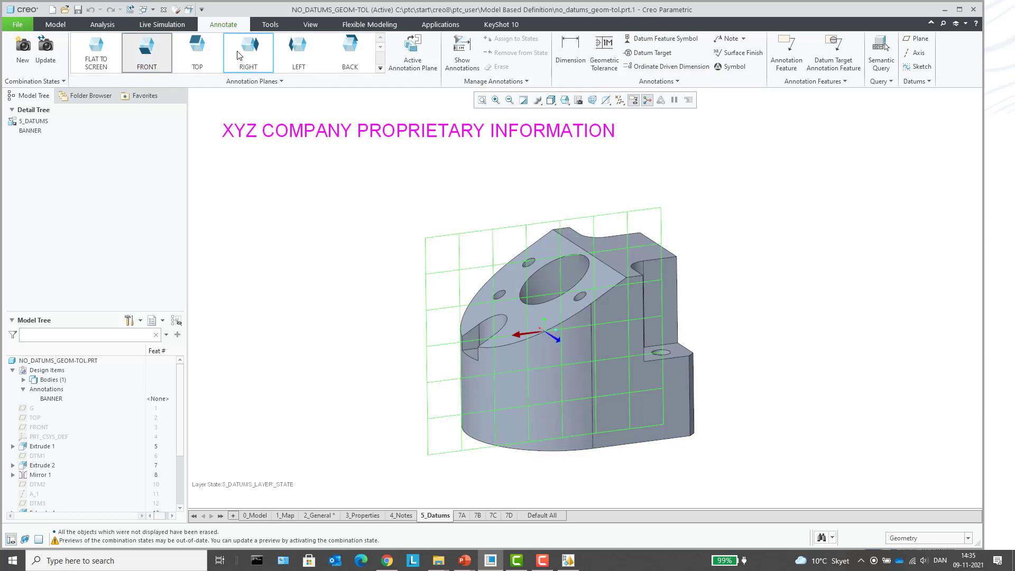
pyautogui.click(253, 57)
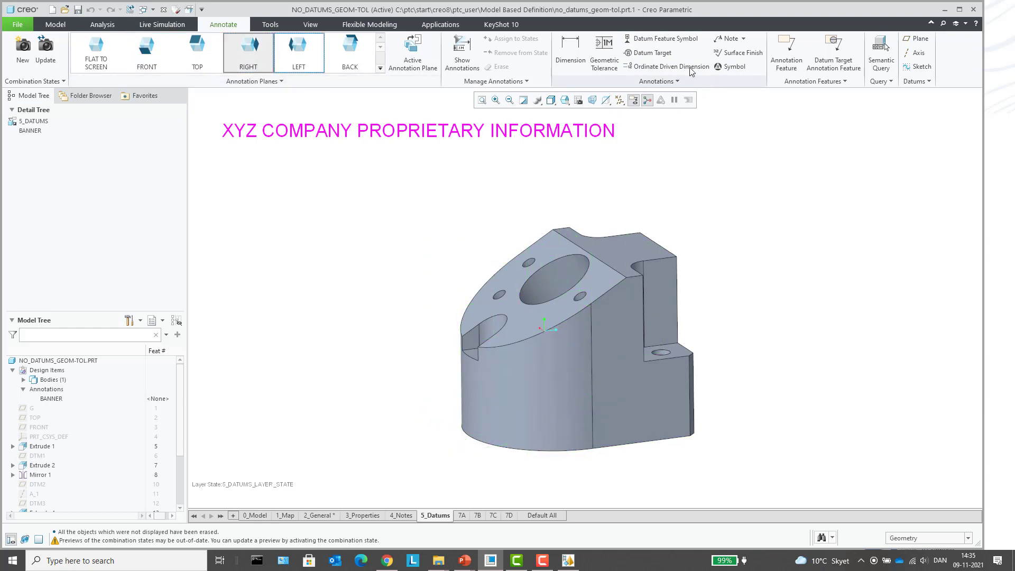
pyautogui.click(661, 38)
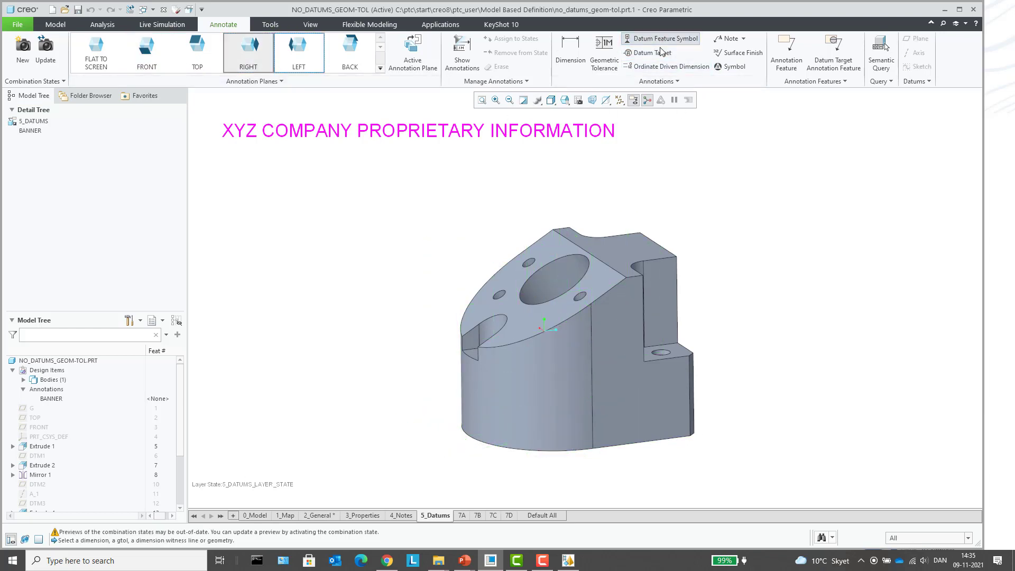
pyautogui.click(626, 239)
pyautogui.scroll(2, 623, 207)
pyautogui.middleClick(623, 205)
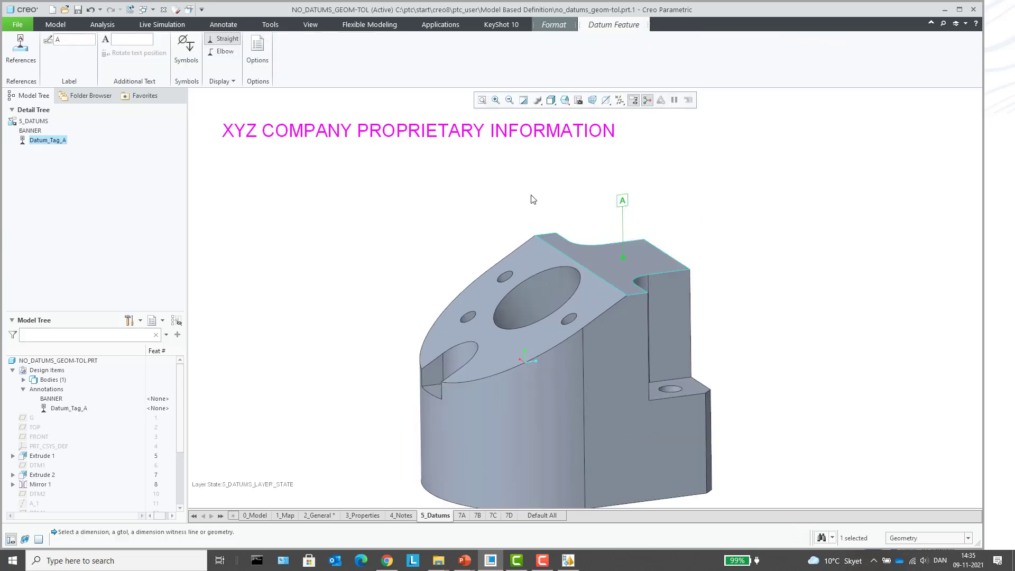
pyautogui.moveTo(530, 194); pyautogui.dragTo(487, 188, button='middle')
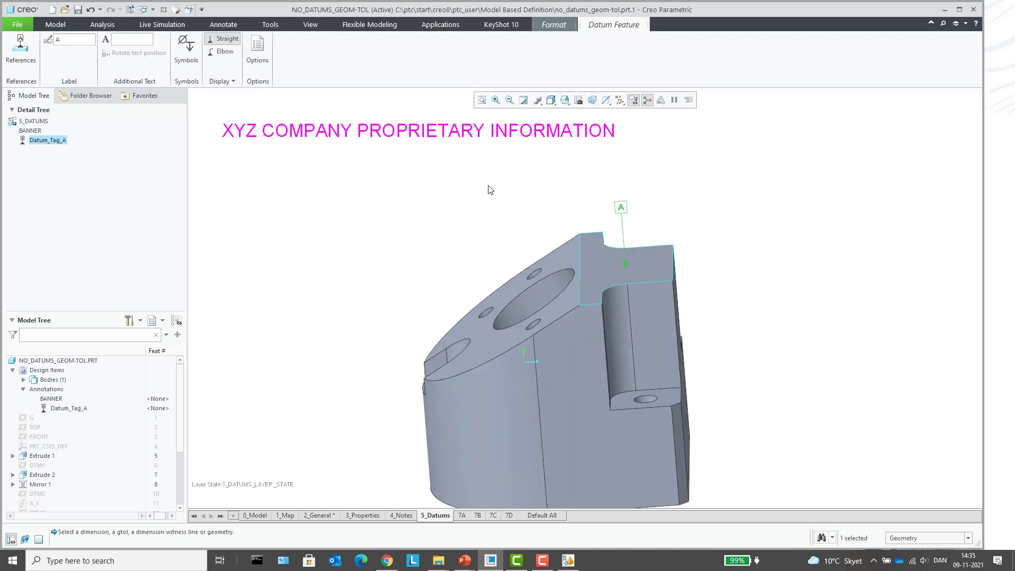
pyautogui.middleClick(435, 197)
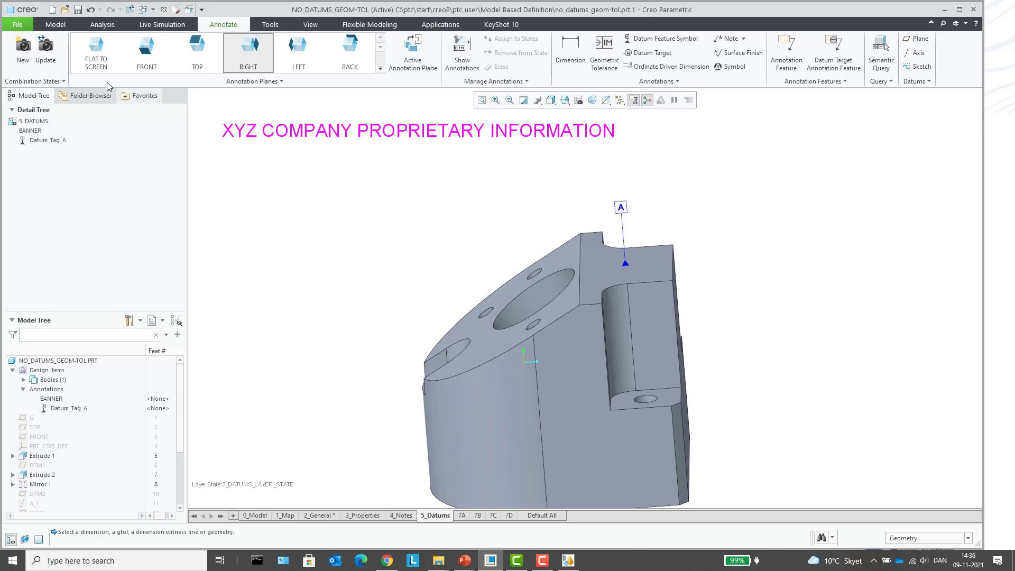
# Create a datum plane through the upper flat surface that carries datum feature symbol A.
pyautogui.click(56, 24)
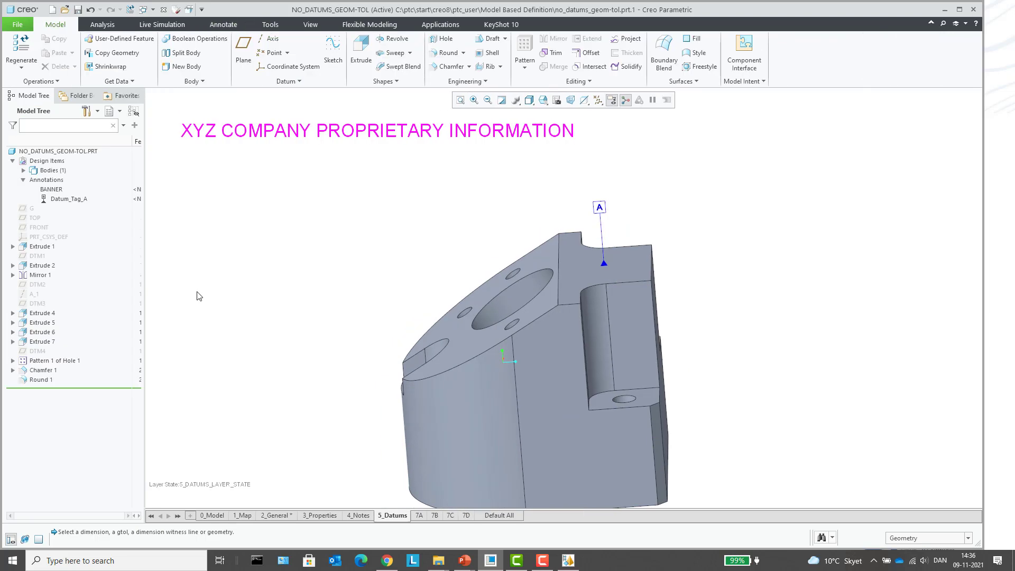
pyautogui.click(243, 48)
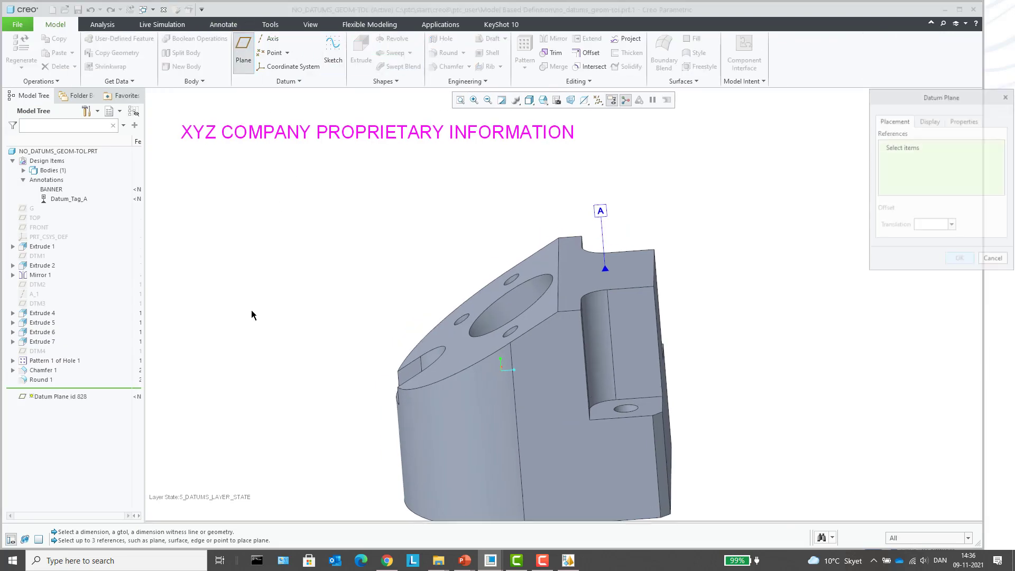
pyautogui.click(636, 267)
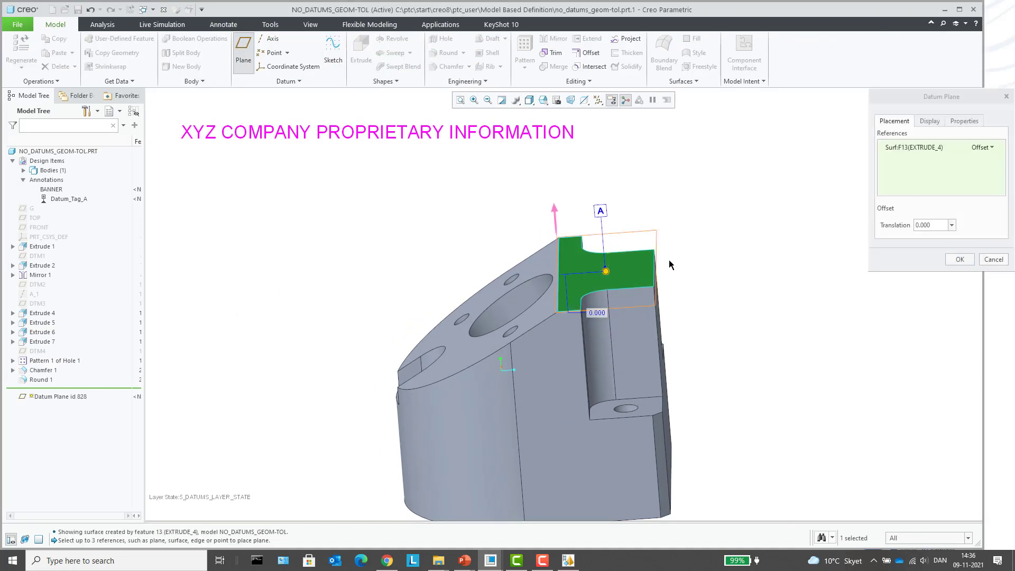
pyautogui.click(983, 149)
pyautogui.click(985, 157)
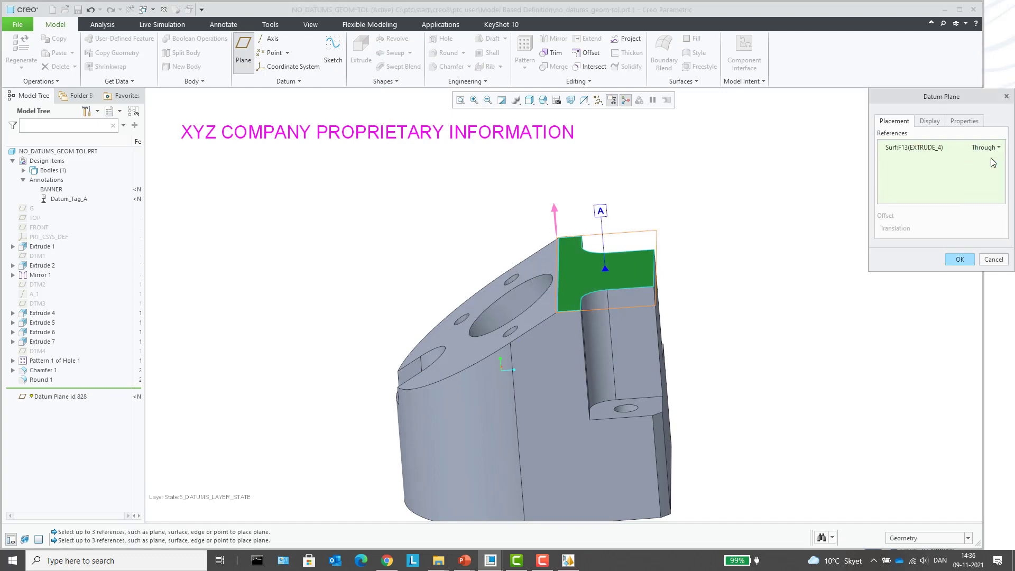
pyautogui.click(964, 121)
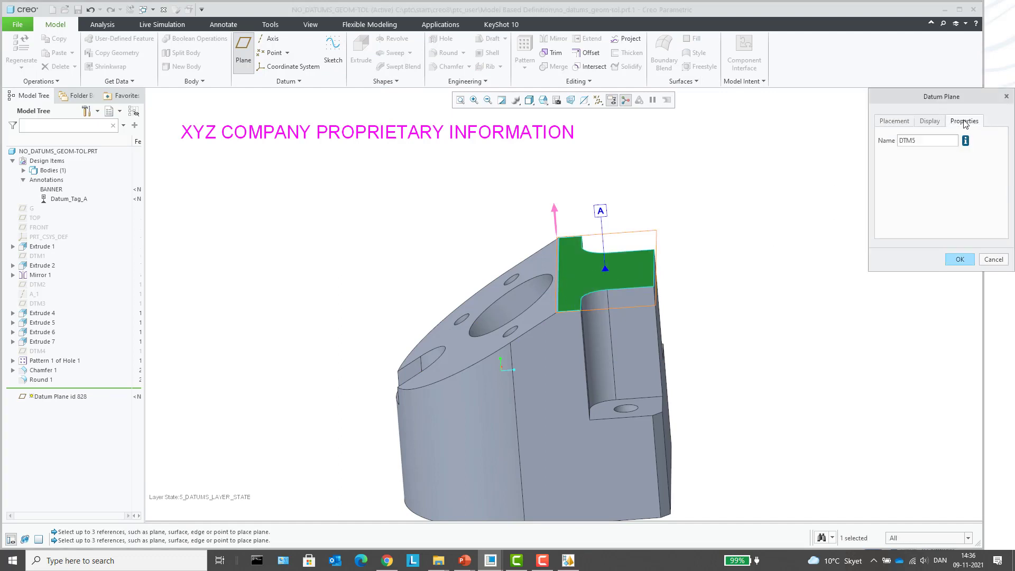
pyautogui.click(960, 259)
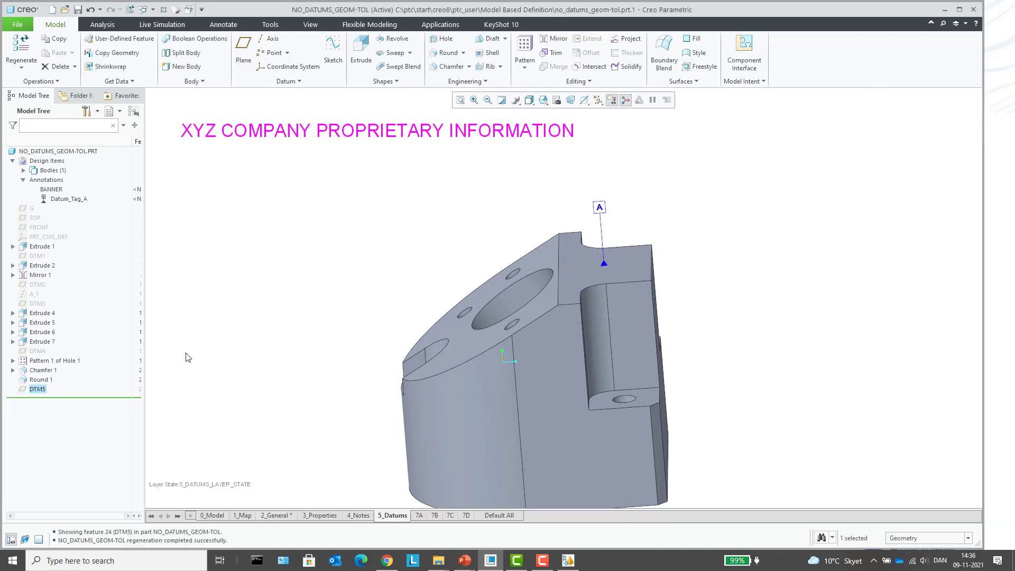
# Unhide the datum plane DTM5 and open its datum properties for a look, leaving them as they are.
pyautogui.rightClick(37, 389)
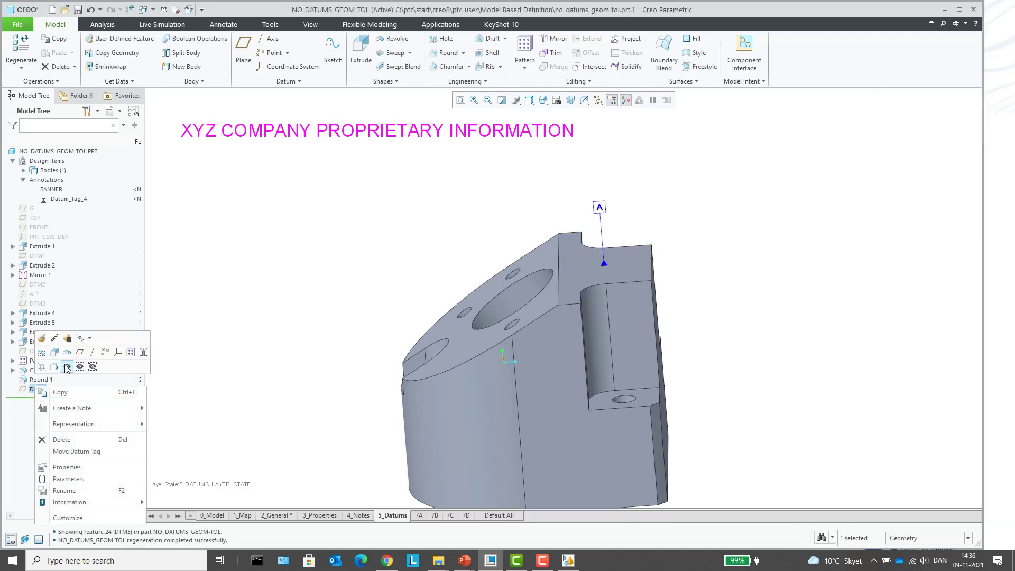
pyautogui.click(68, 369)
pyautogui.rightClick(37, 389)
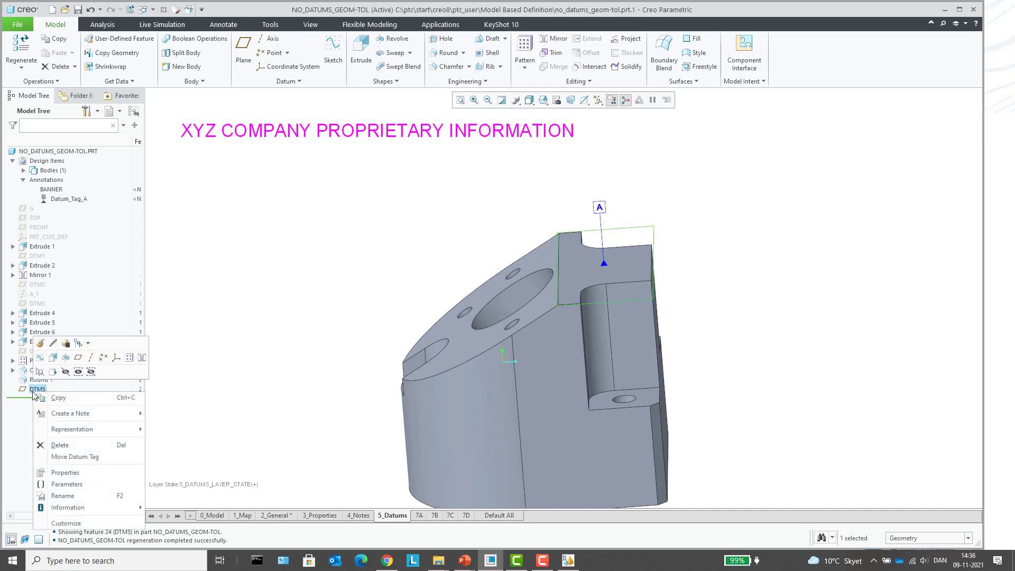
pyautogui.click(65, 472)
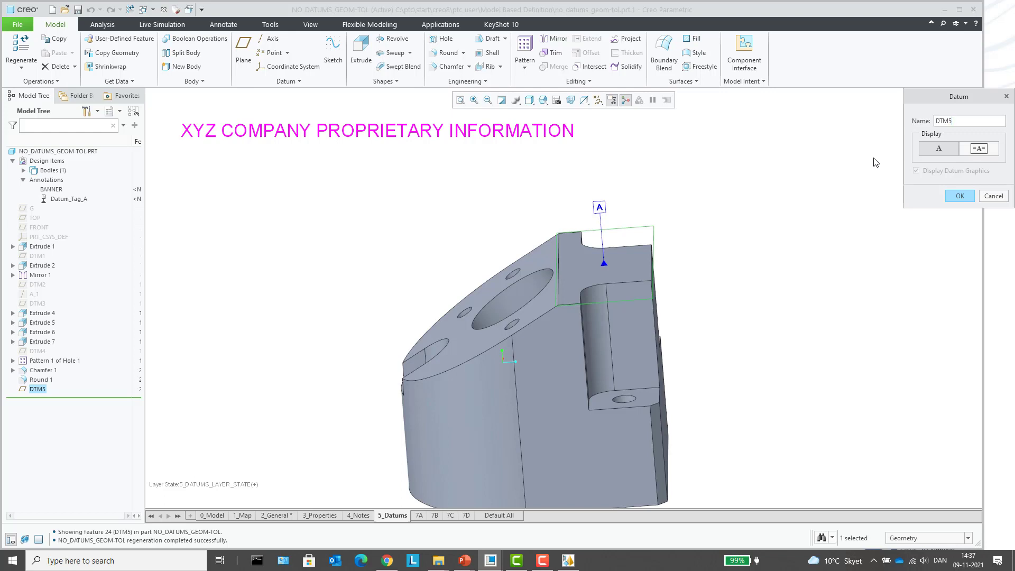
pyautogui.click(994, 196)
pyautogui.click(530, 315)
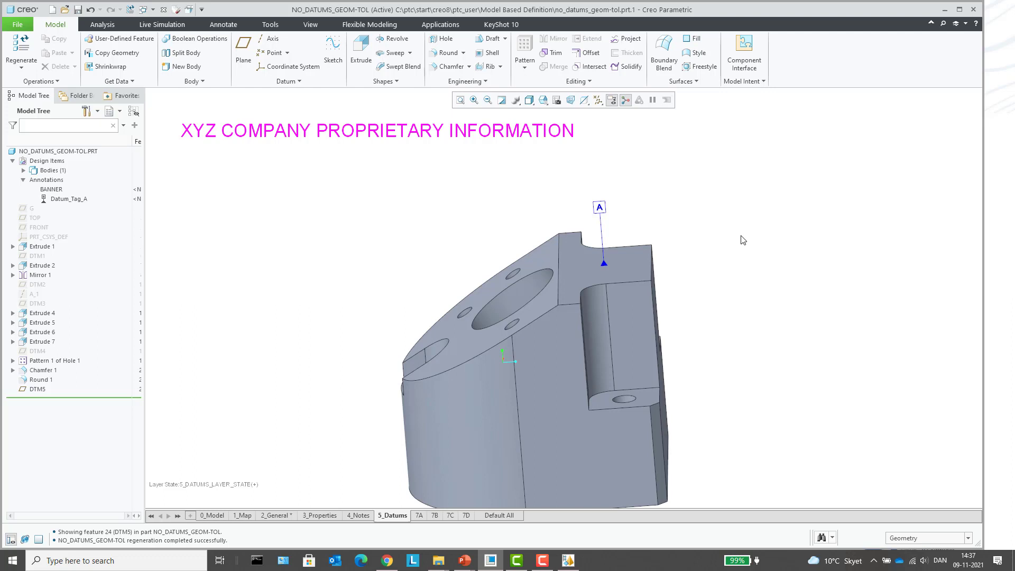
# Place datum feature symbol B on the part's tall vertical end face using the RIGHT annotation plane.
pyautogui.moveTo(720, 257); pyautogui.dragTo(717, 247, button='middle')
pyautogui.click(223, 25)
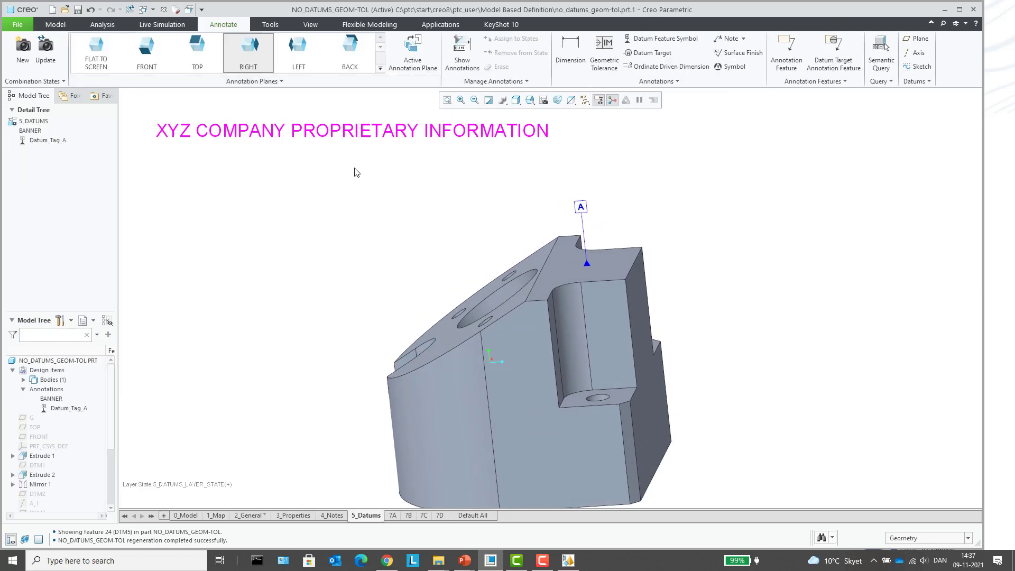
pyautogui.scroll(3, 457, 179)
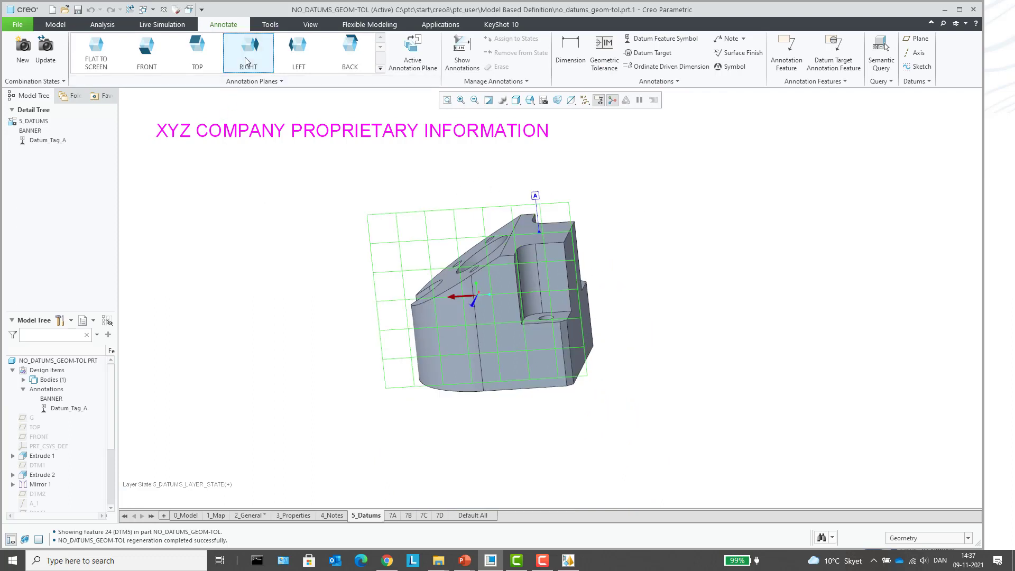
pyautogui.click(643, 45)
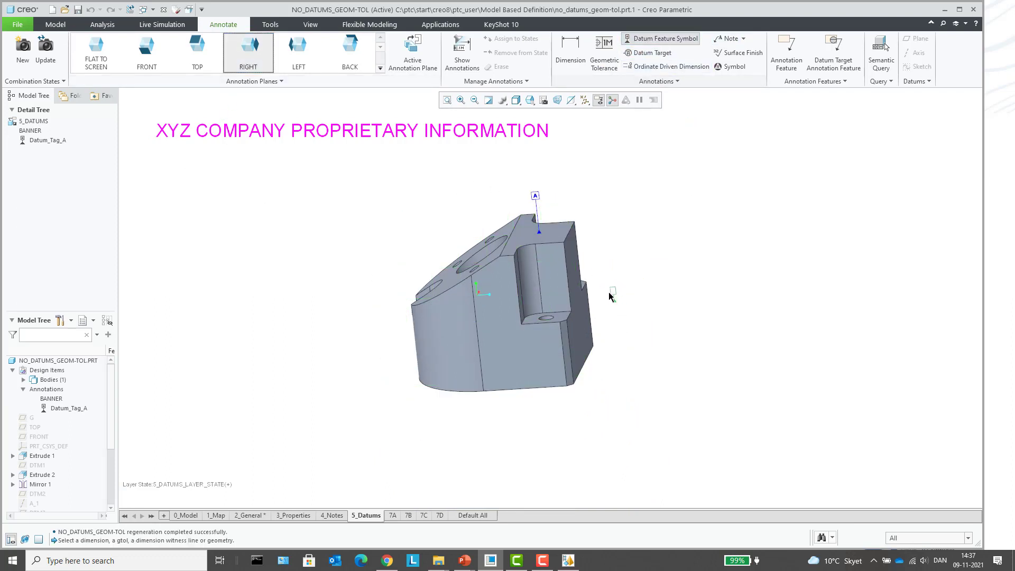
pyautogui.scroll(-3, 611, 290)
pyautogui.click(553, 306)
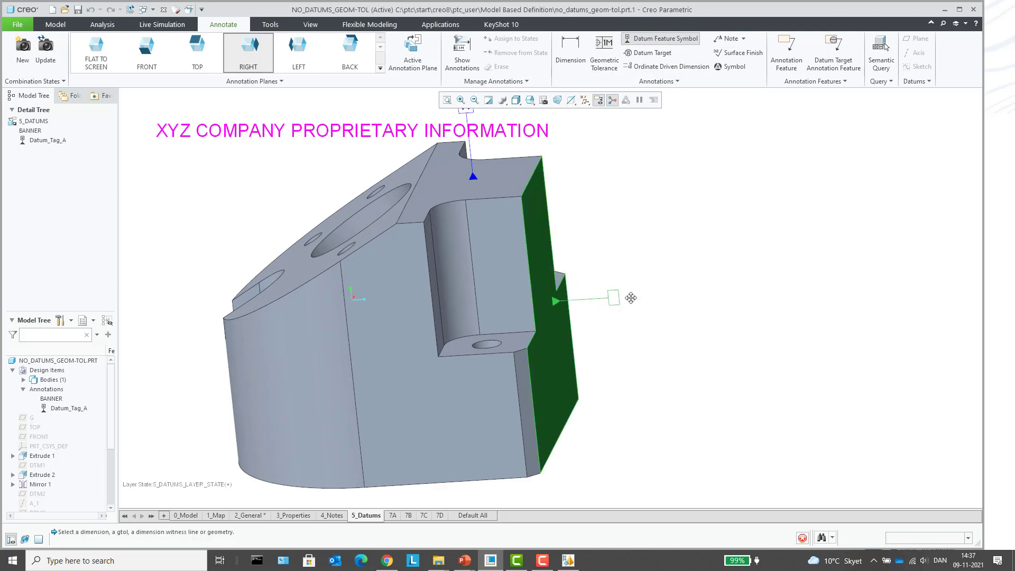
pyautogui.middleClick(632, 296)
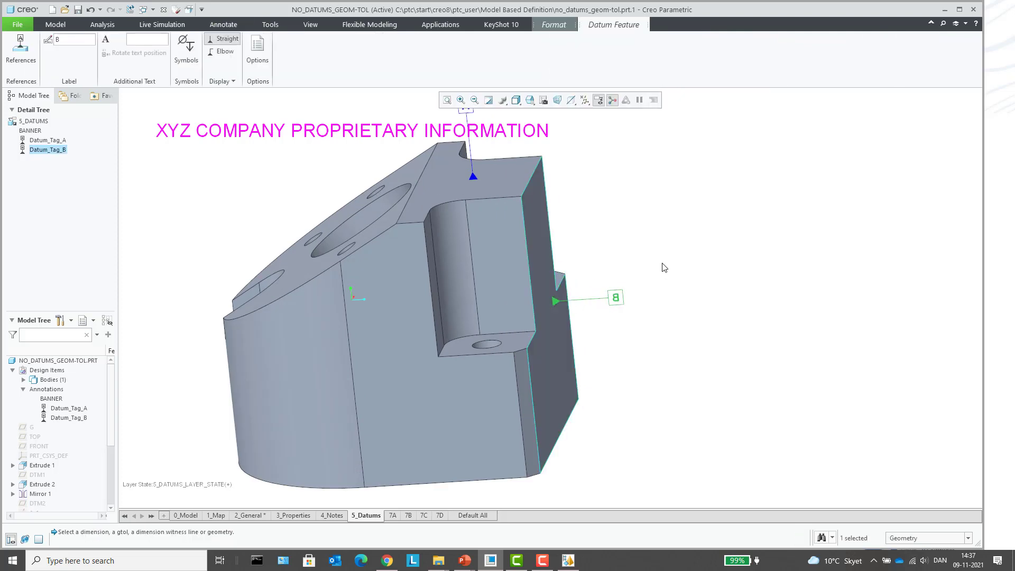
pyautogui.click(664, 270)
# Flip the viewing direction of datum symbol B's annotation plane, keeping the RIGHT named orientation.
pyautogui.scroll(2, 669, 294)
pyautogui.doubleClick(635, 295)
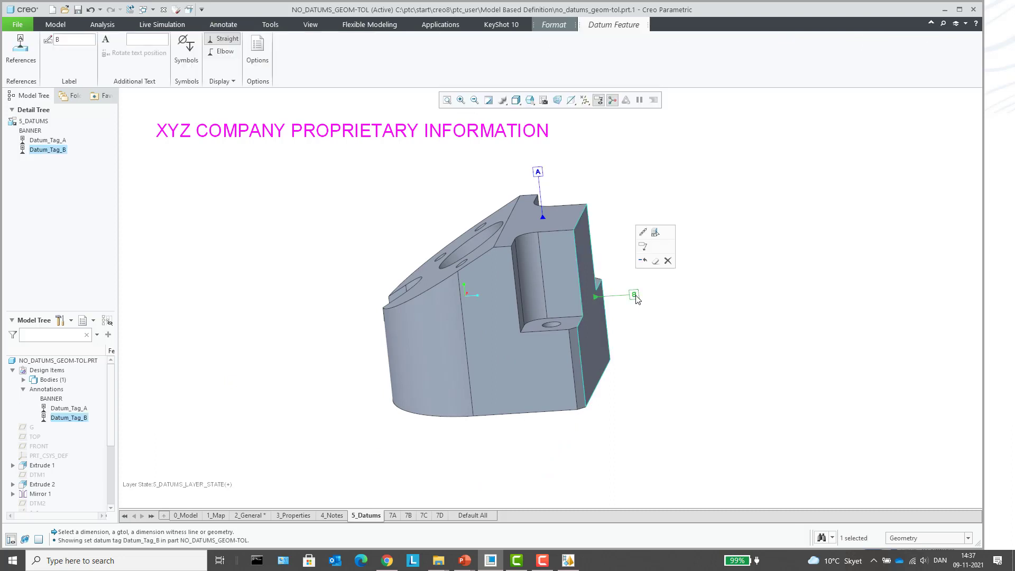
pyautogui.rightClick(637, 298)
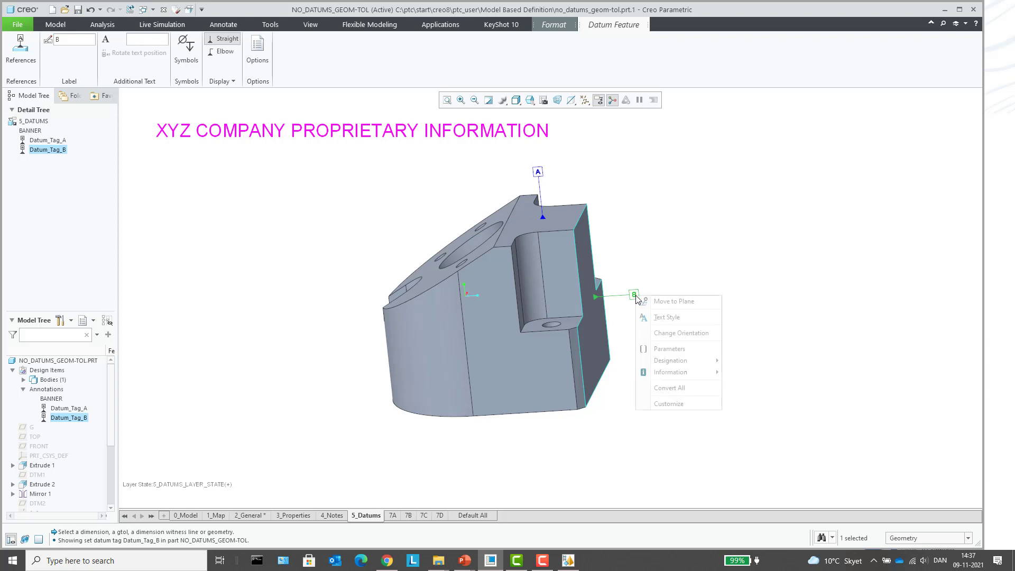
pyautogui.click(682, 337)
pyautogui.click(922, 242)
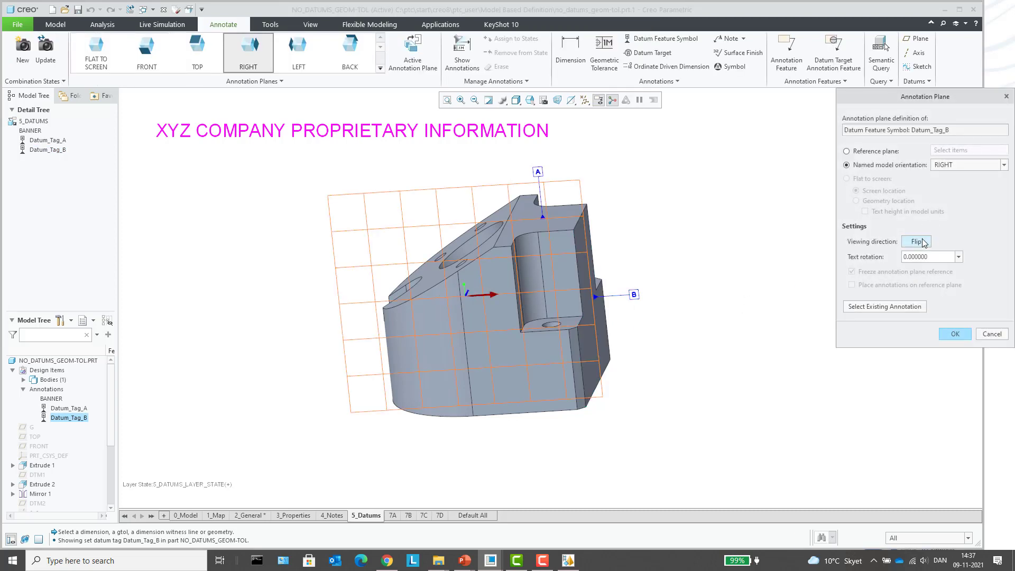
pyautogui.click(954, 334)
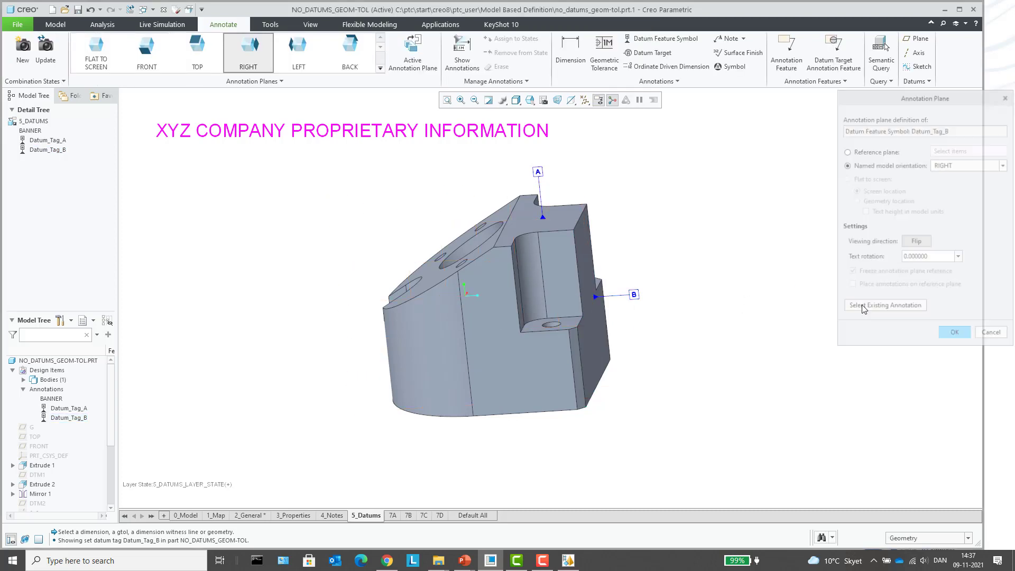
pyautogui.click(539, 172)
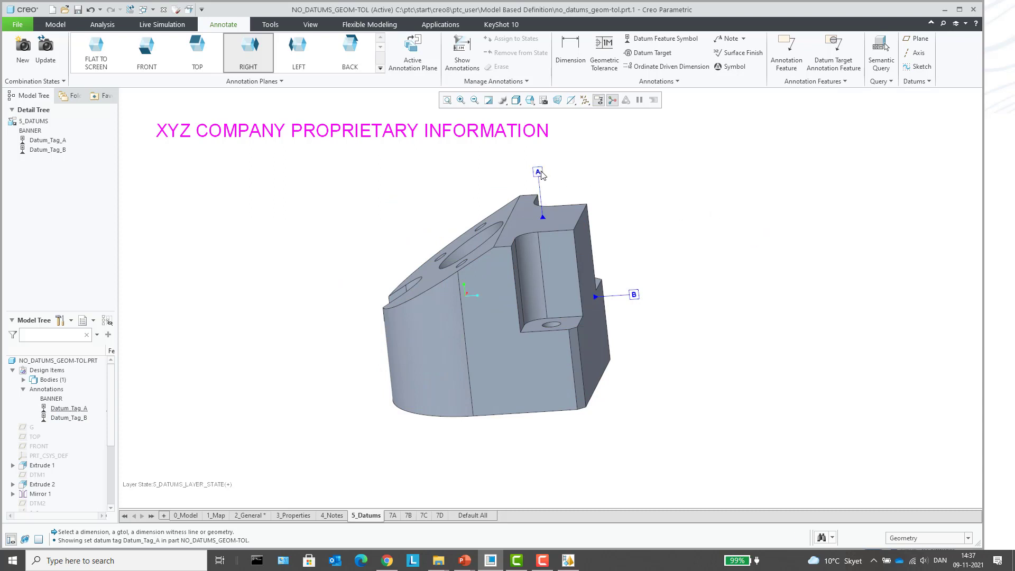
pyautogui.click(586, 178)
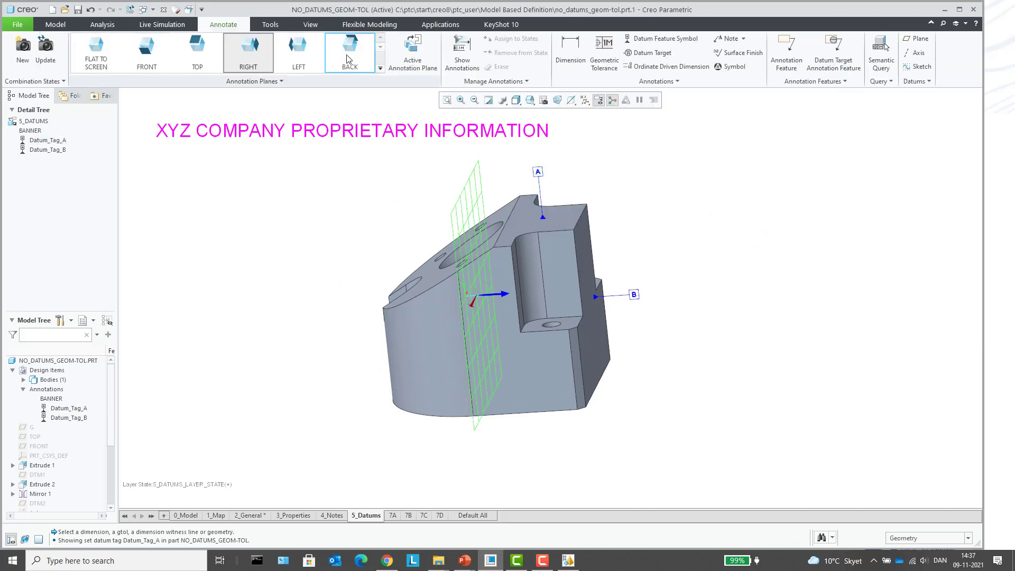
# Place a geometric tolerance of 0.002 with a leader on the part's upper flat surface, using the LEFT annotation plane.
pyautogui.click(303, 61)
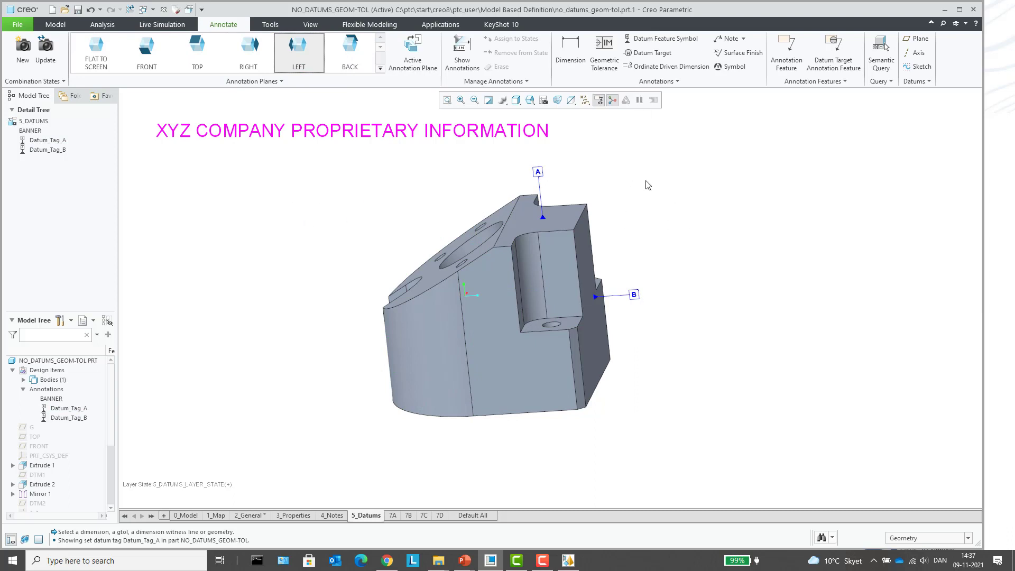
pyautogui.click(609, 52)
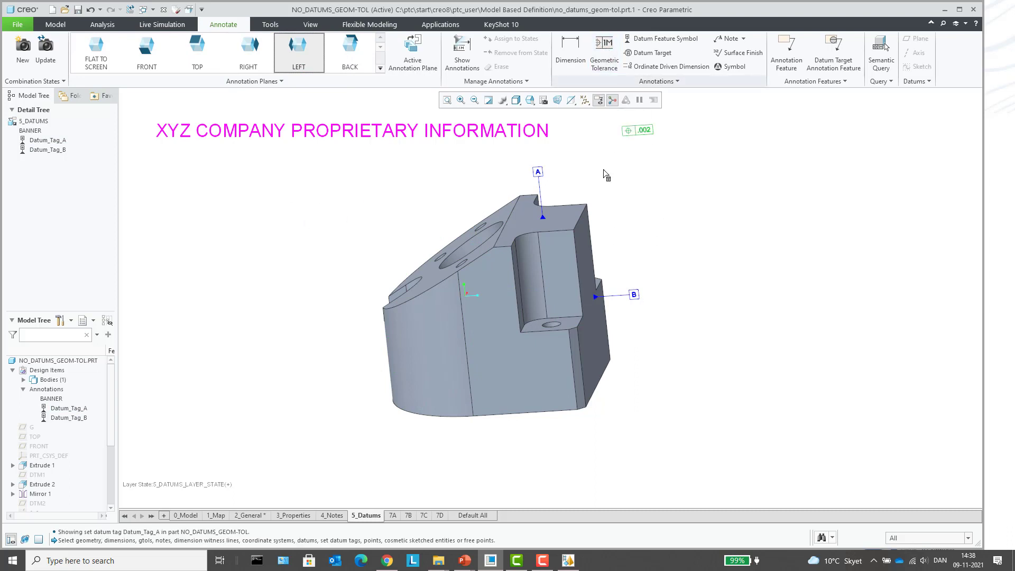
pyautogui.scroll(3, 579, 178)
pyautogui.click(553, 231)
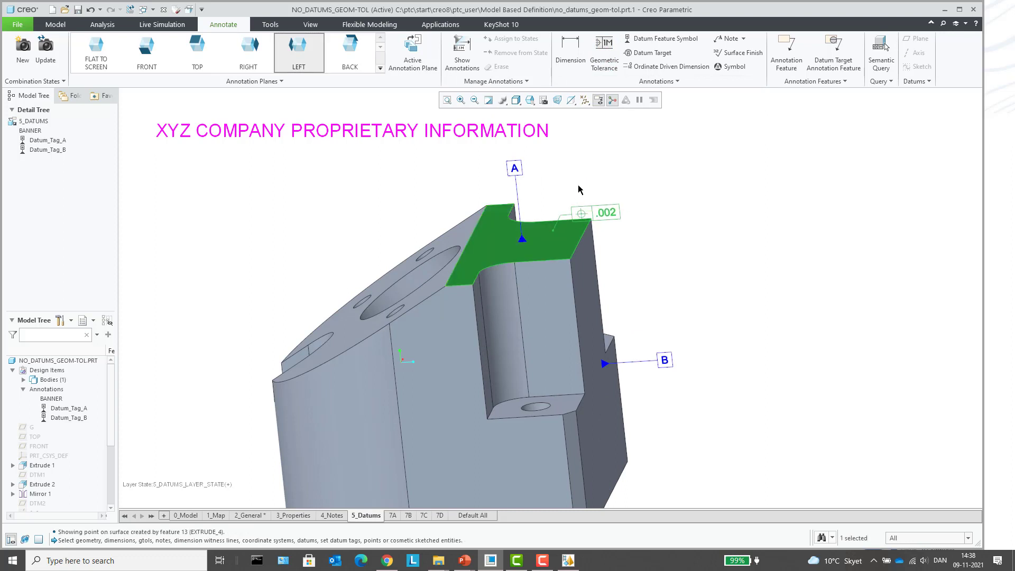
pyautogui.middleClick(619, 142)
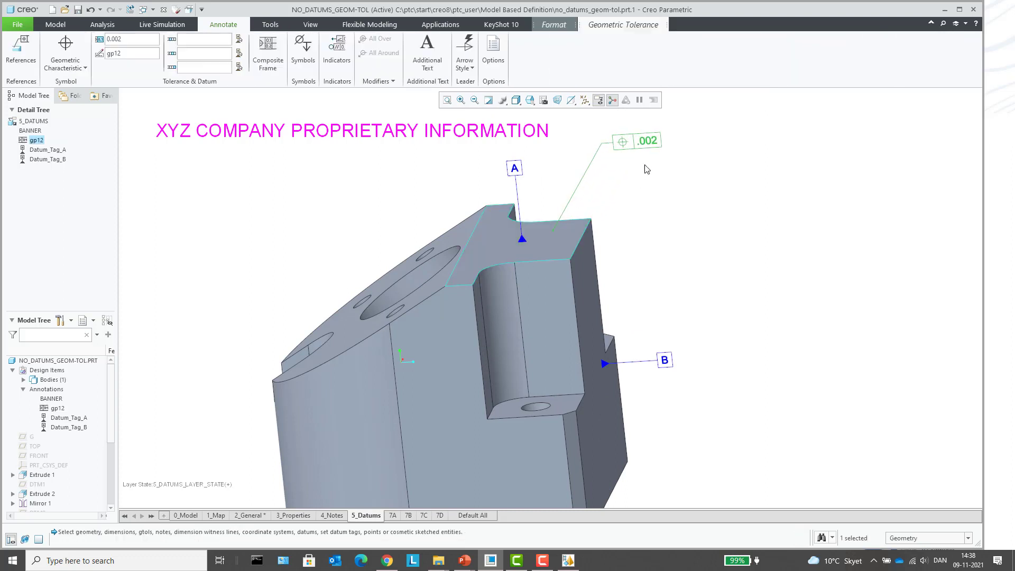
# Change the geometric tolerance to Perpendicularity and reference datum feature symbol B as its primary datum.
pyautogui.click(74, 58)
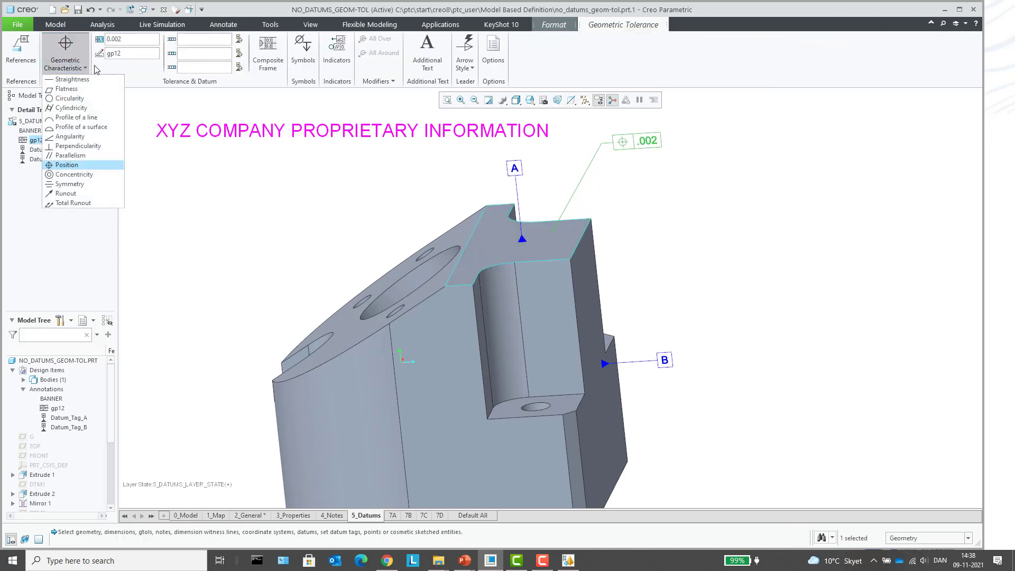
pyautogui.click(79, 146)
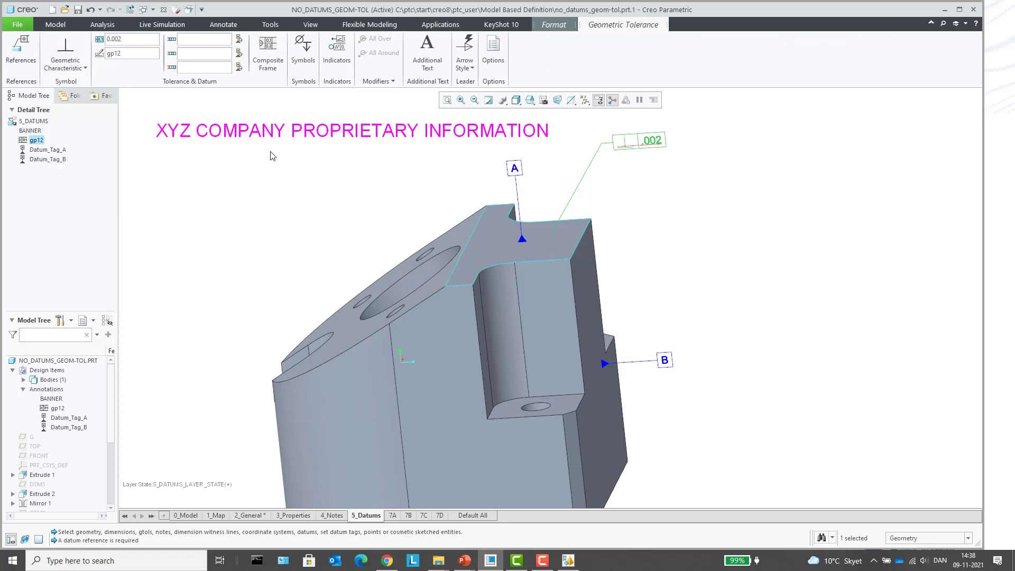
pyautogui.click(239, 39)
pyautogui.click(665, 360)
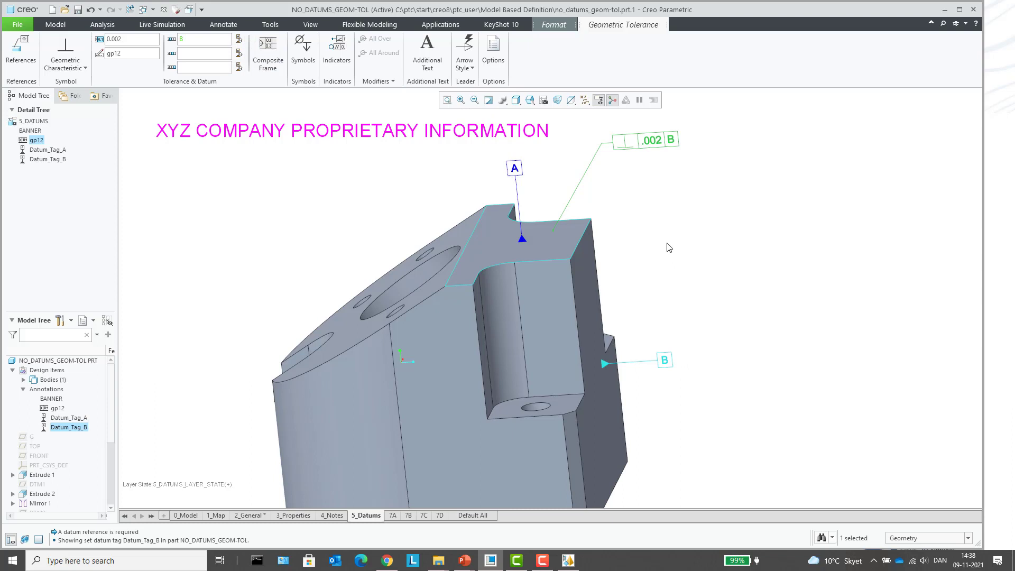
pyautogui.middleClick(358, 229)
pyautogui.scroll(-1, 682, 214)
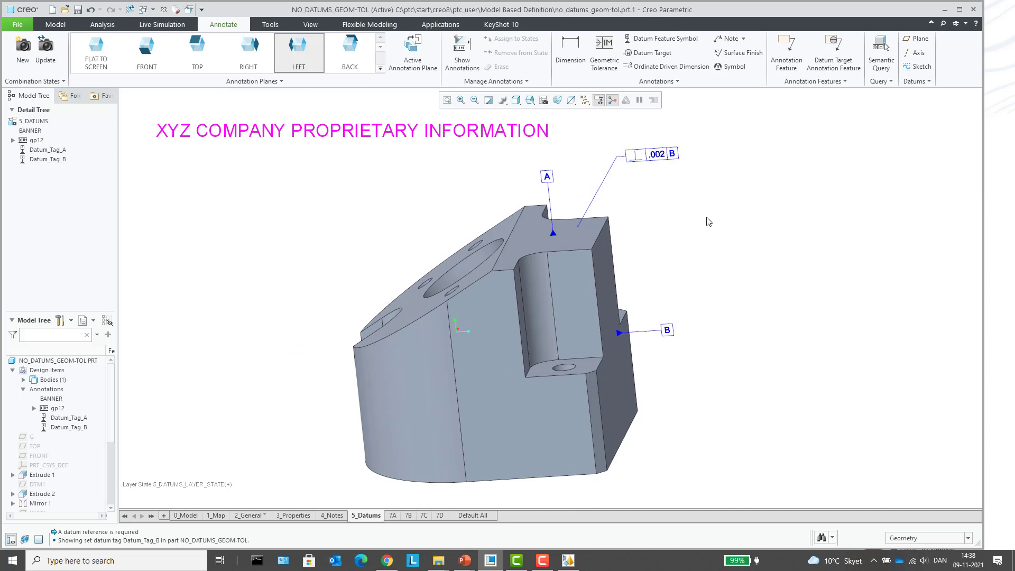
# Relabel the datum feature symbol on the vertical end face as C.
pyautogui.click(668, 331)
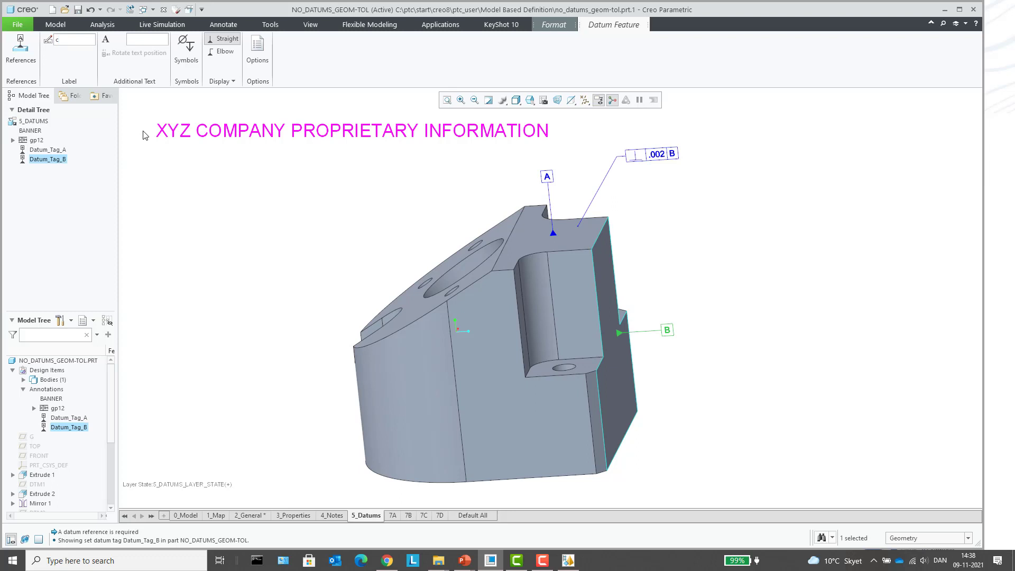
pyautogui.press('Return')
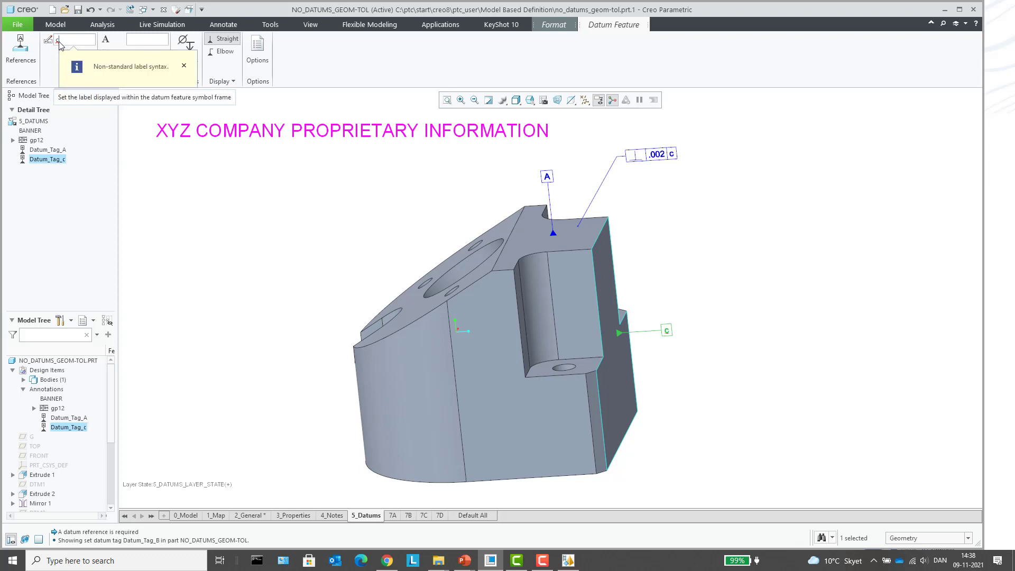
pyautogui.press('BackSpace')
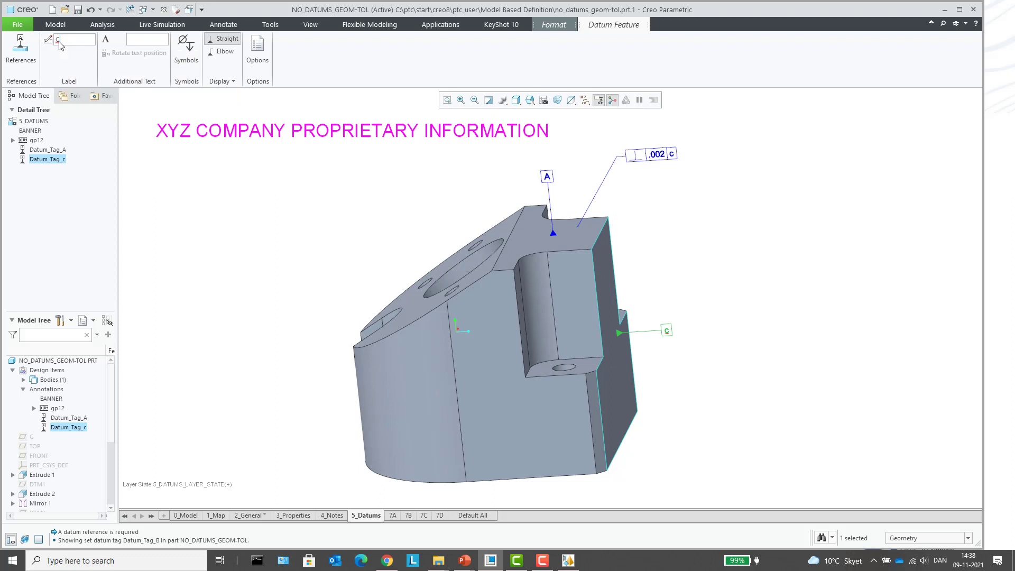
pyautogui.write('C')
pyautogui.middleClick(306, 219)
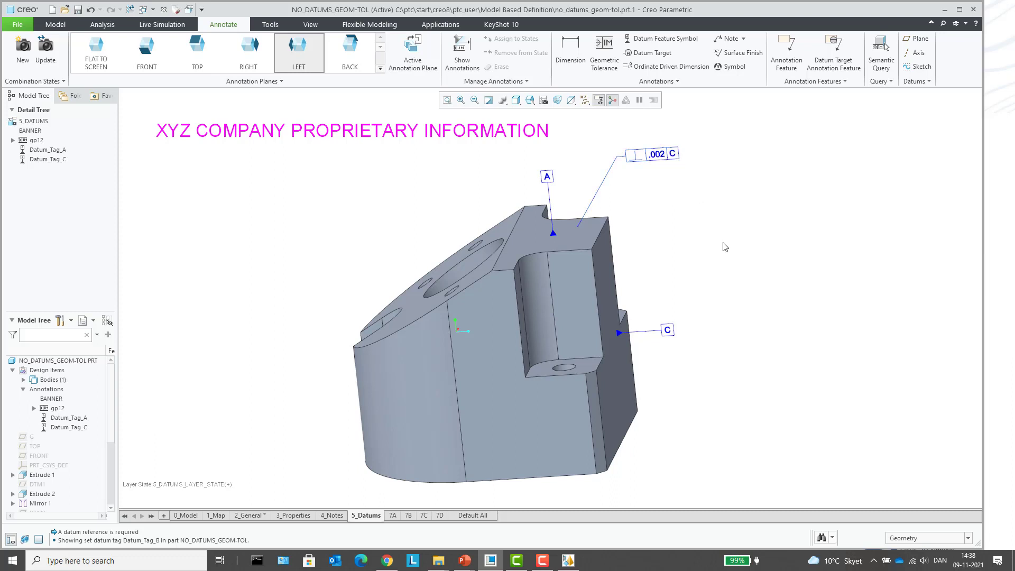
# Create a new empty drawing of no_datums_geom-tol.prt in landscape orientation with standard size A4.
pyautogui.click(53, 9)
pyautogui.click(447, 271)
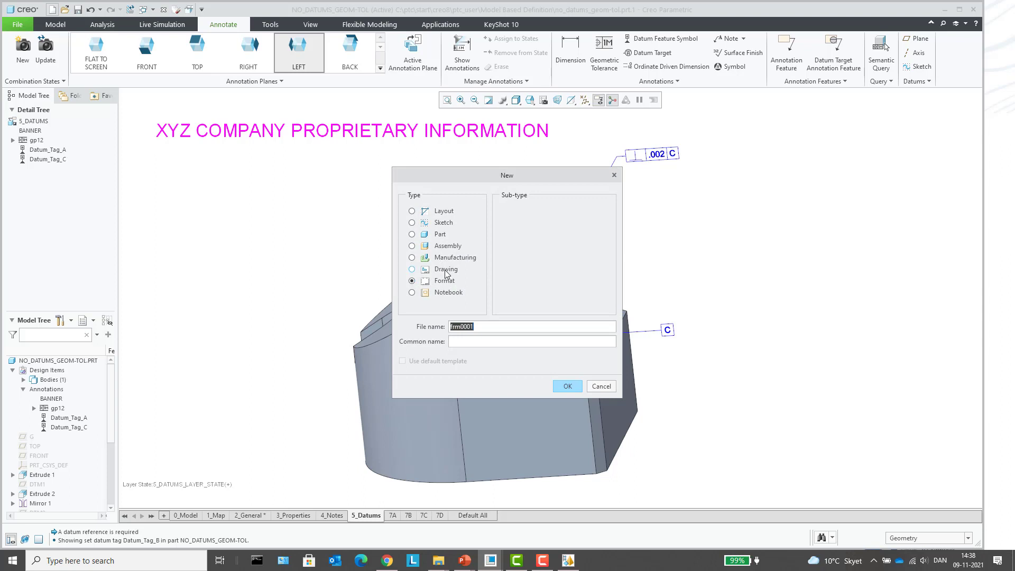
pyautogui.click(565, 403)
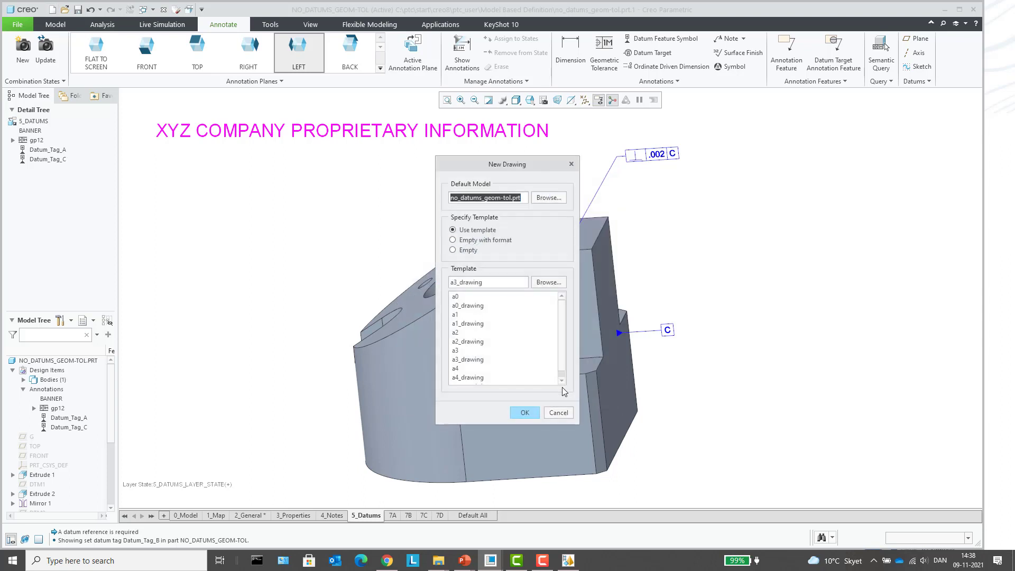
pyautogui.click(465, 250)
pyautogui.click(501, 328)
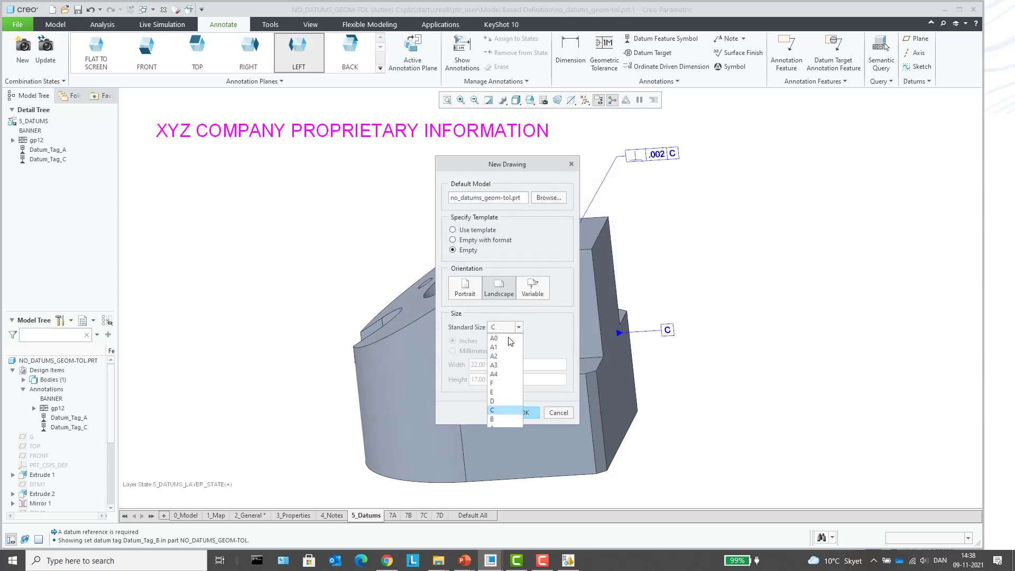
pyautogui.click(510, 373)
pyautogui.click(522, 412)
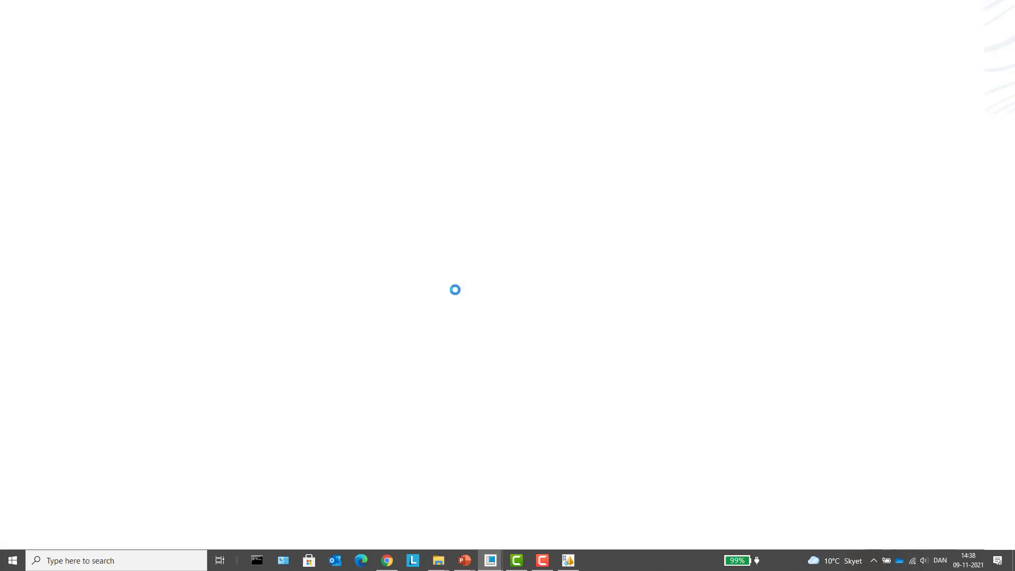
# Insert a general view of the part near the middle of the sheet, oriented to the LEFT model view.
pyautogui.rightClick(517, 270)
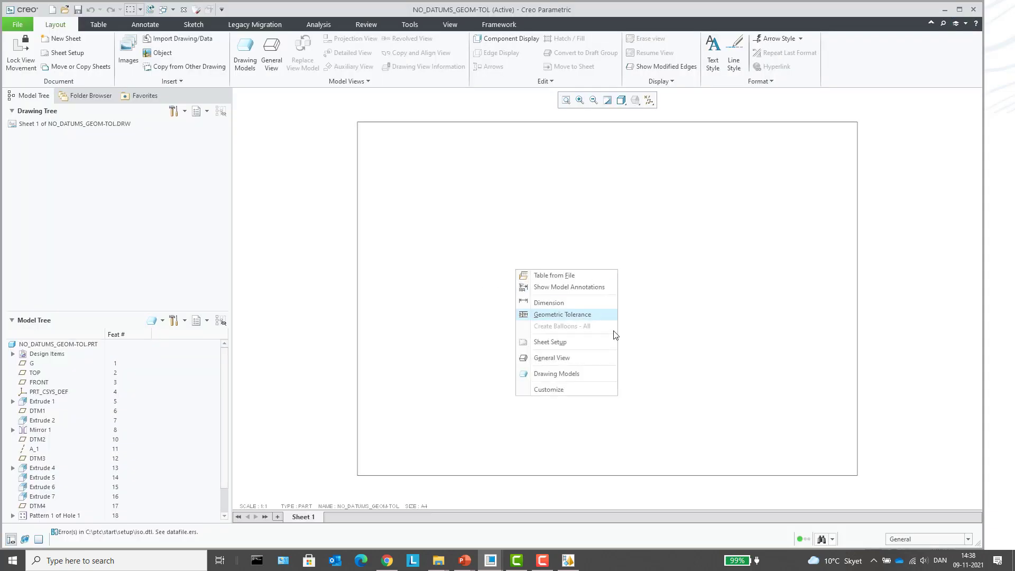
pyautogui.click(571, 363)
pyautogui.click(543, 291)
pyautogui.scroll(-1, 836, 280)
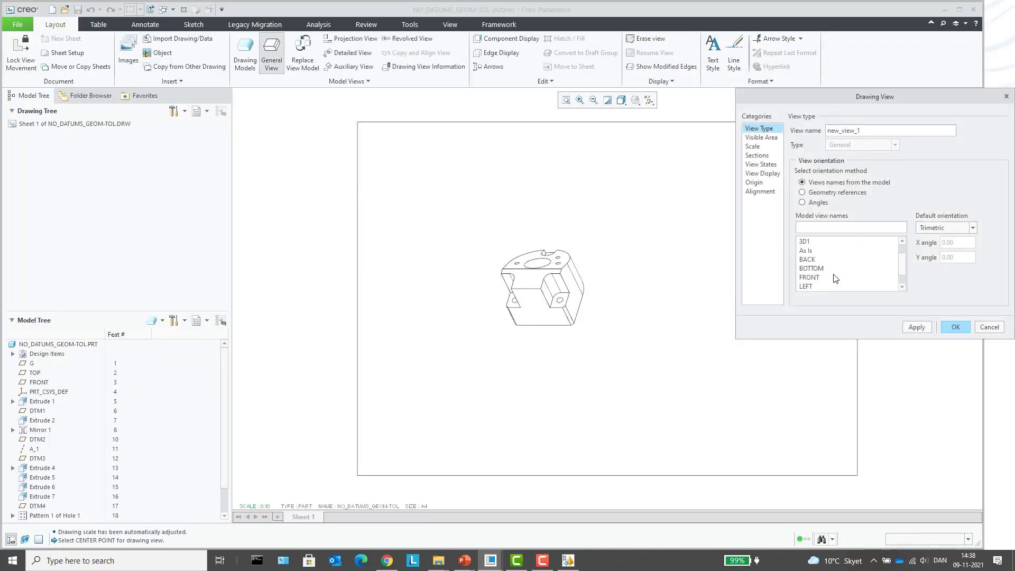
pyautogui.click(817, 287)
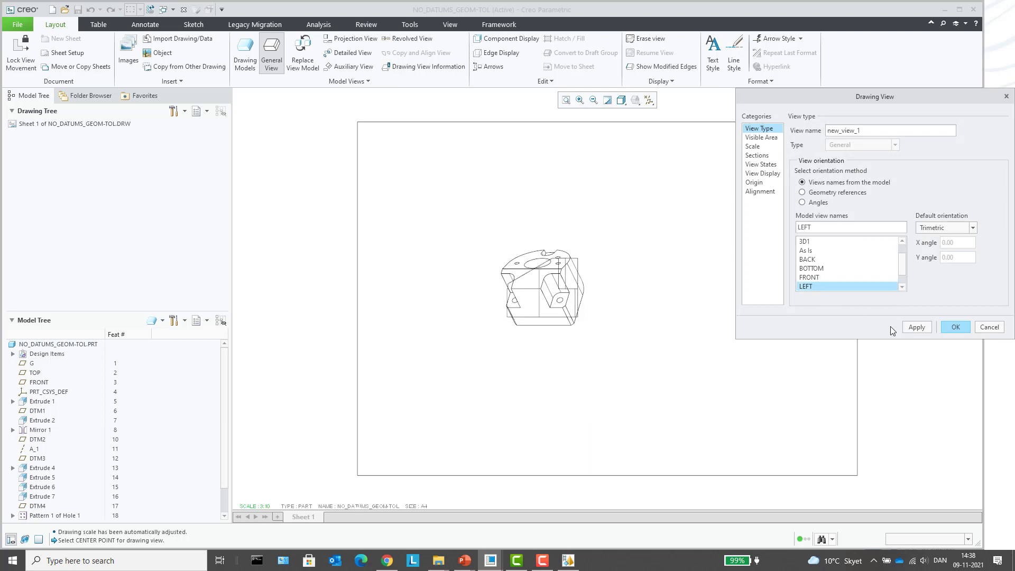
pyautogui.click(917, 327)
pyautogui.click(959, 326)
pyautogui.scroll(-3, 661, 280)
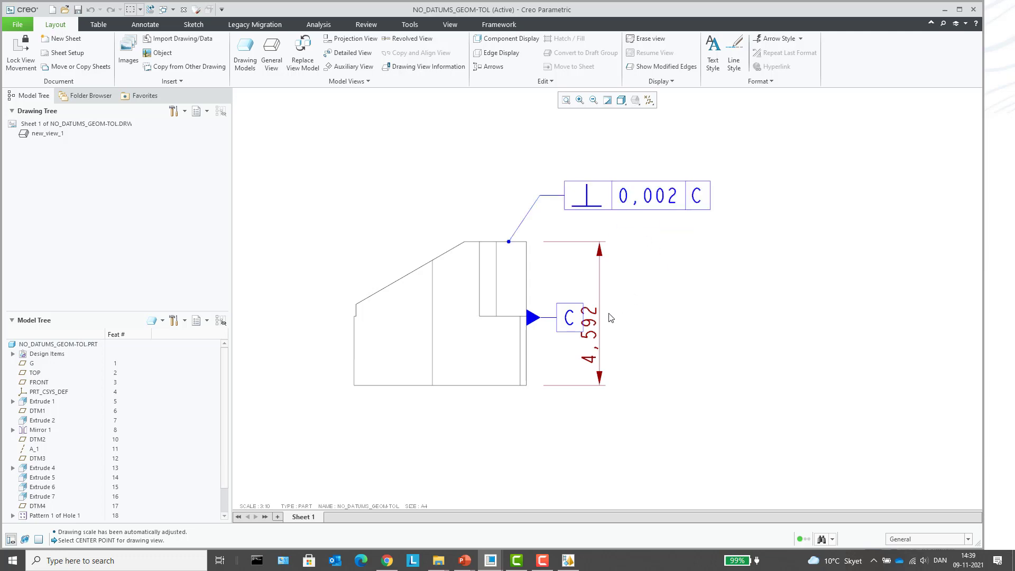
# Delete the vertical height dimension and move datum feature symbol C farther out from the view's right vertical edge.
pyautogui.click(594, 320)
pyautogui.press('Delete')
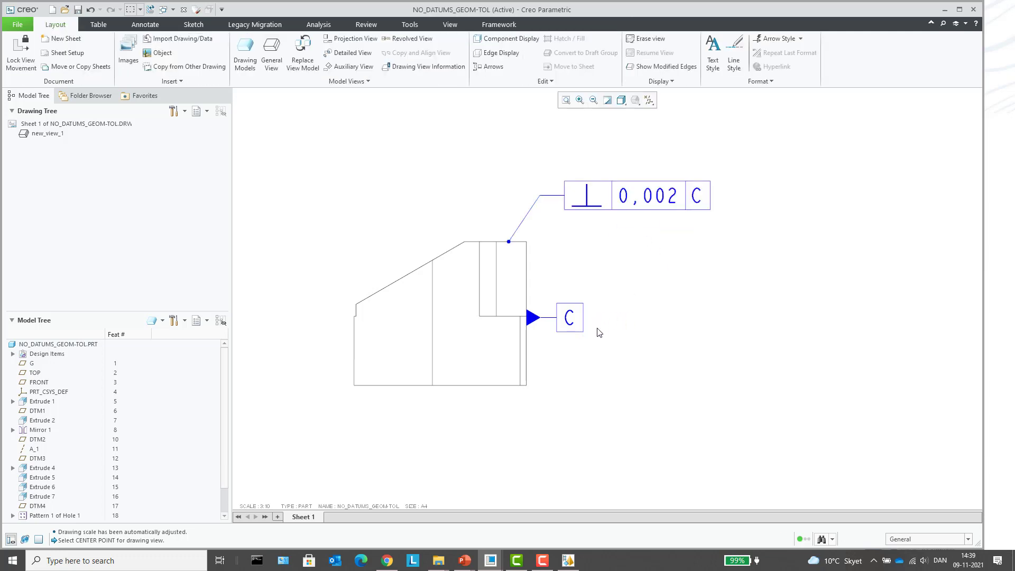
pyautogui.click(570, 321)
pyautogui.moveTo(569, 317); pyautogui.dragTo(637, 318)
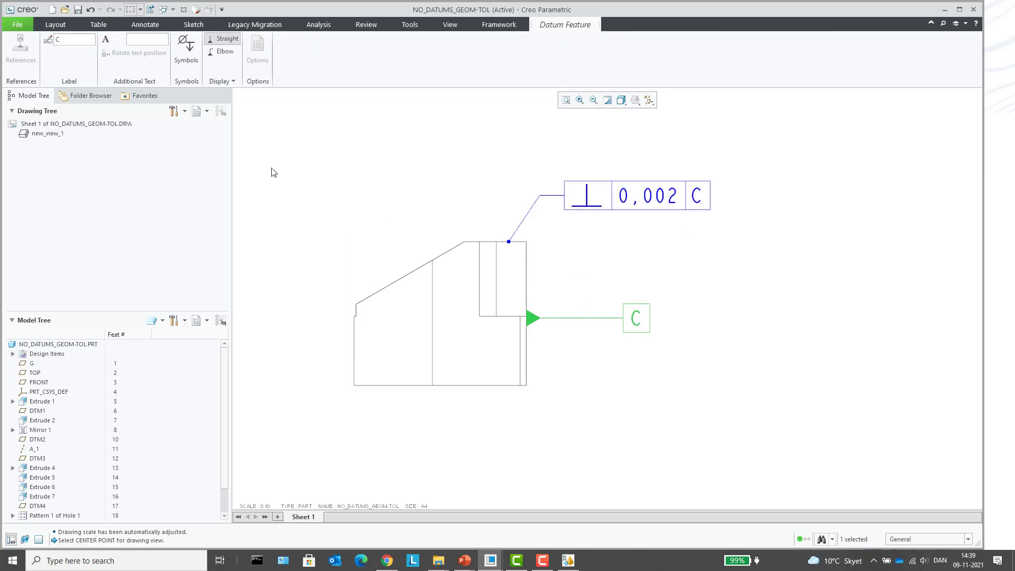
# Relabel datum feature symbol C as D and regenerate the drawing.
pyautogui.doubleClick(77, 41)
pyautogui.click(150, 10)
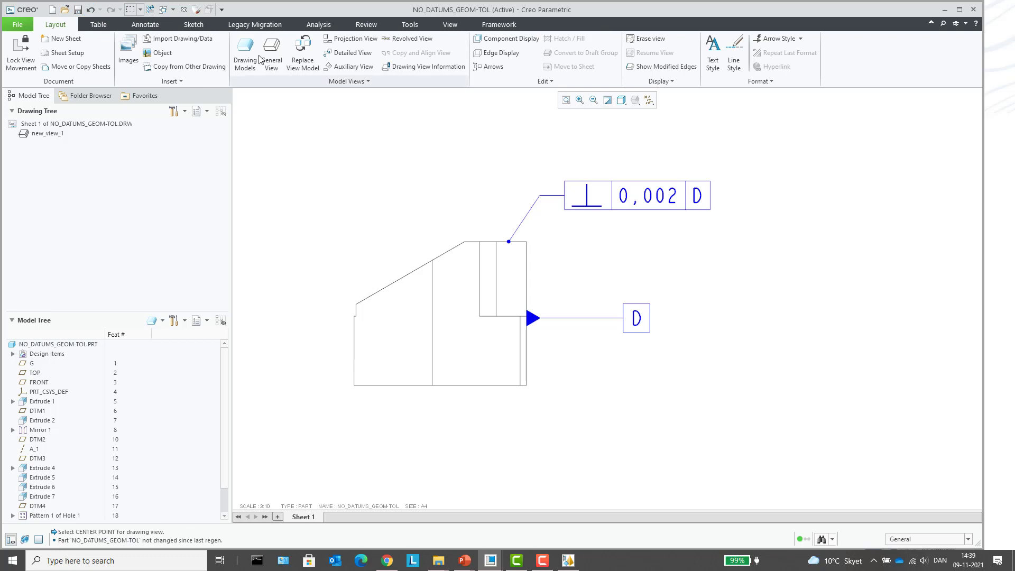
# Place a datum feature symbol on the lower part of the view's right vertical edge, below symbol D.
pyautogui.click(145, 24)
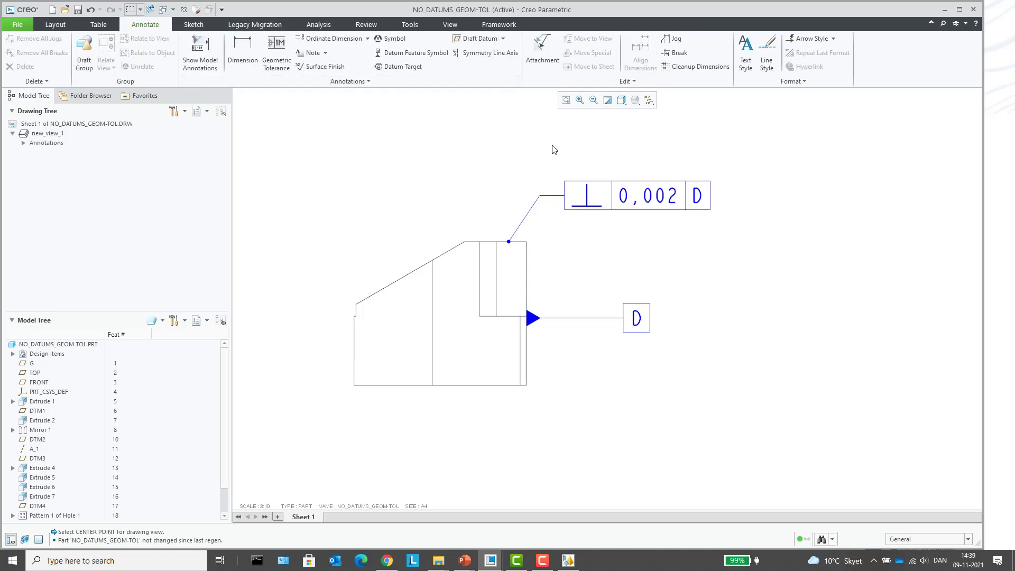
pyautogui.scroll(-1, 560, 150)
pyautogui.scroll(1, 485, 138)
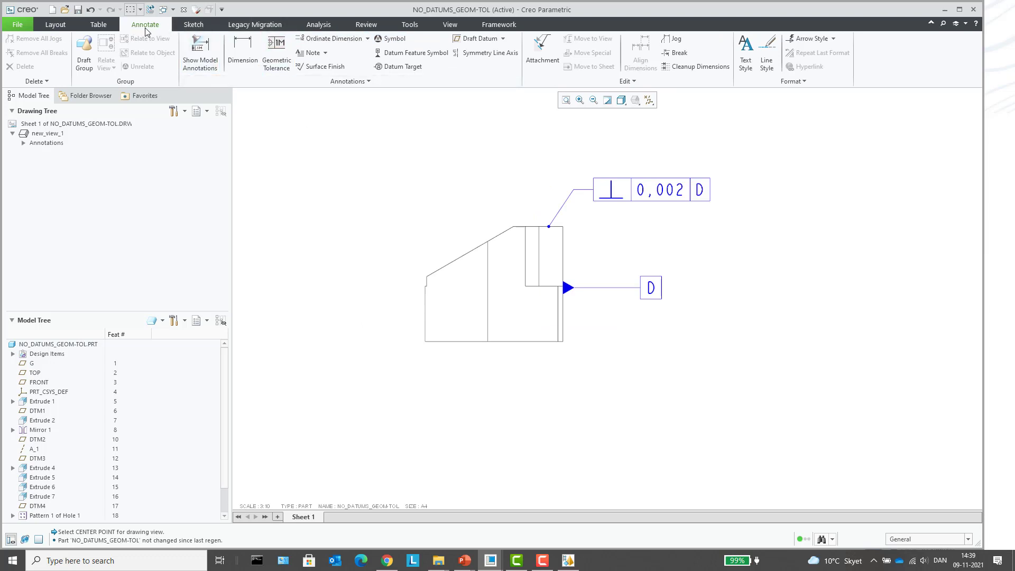
pyautogui.click(402, 54)
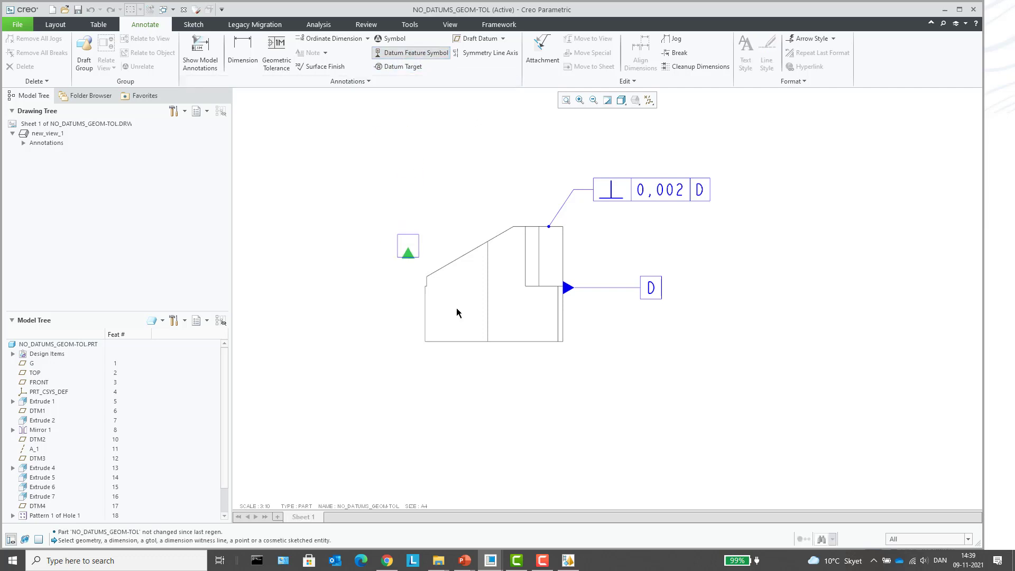
pyautogui.click(566, 315)
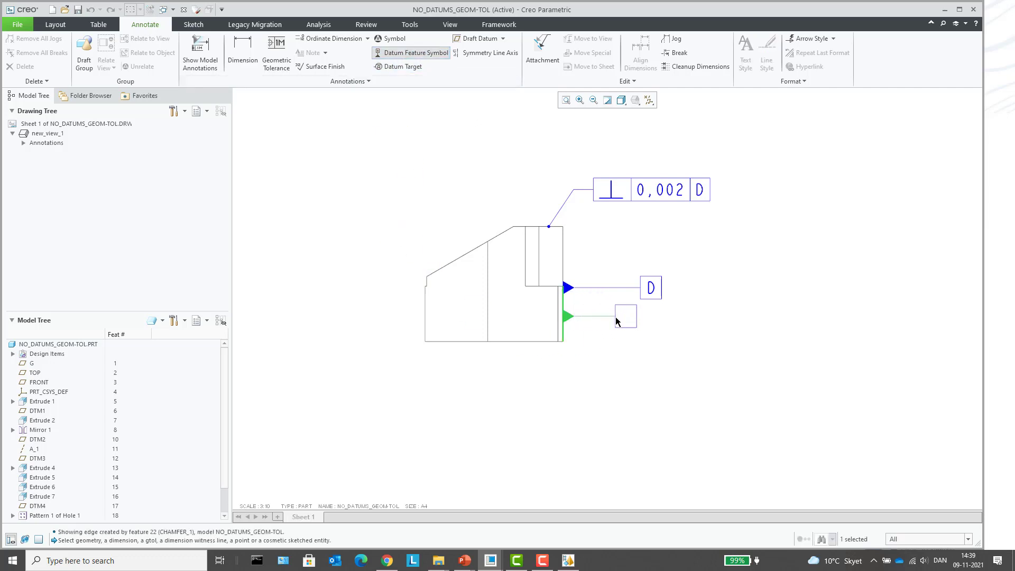
pyautogui.middleClick(624, 316)
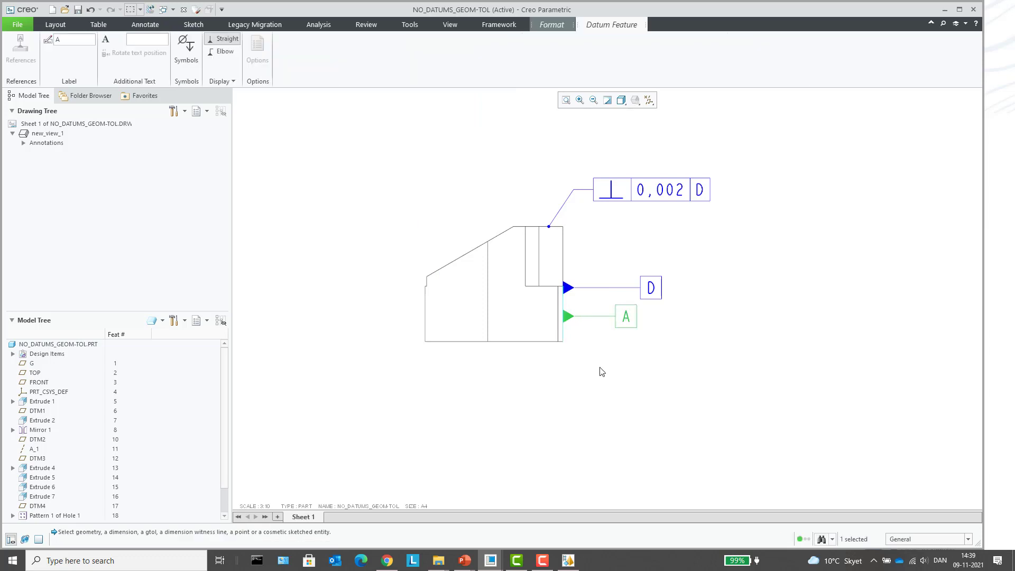
pyautogui.click(604, 362)
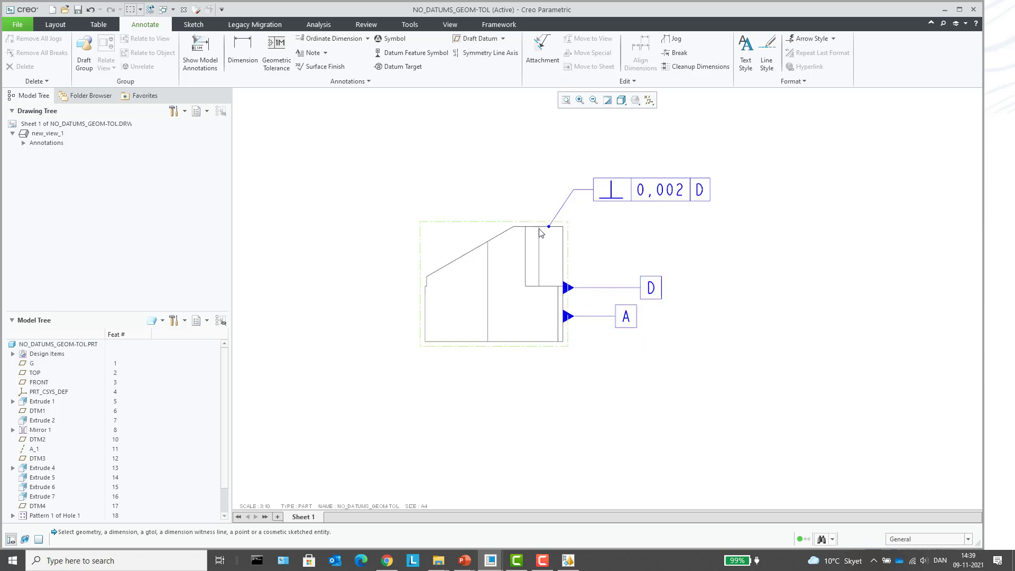
# Show the model's datum feature symbol A in the drawing view using Show Model Annotations.
pyautogui.click(307, 66)
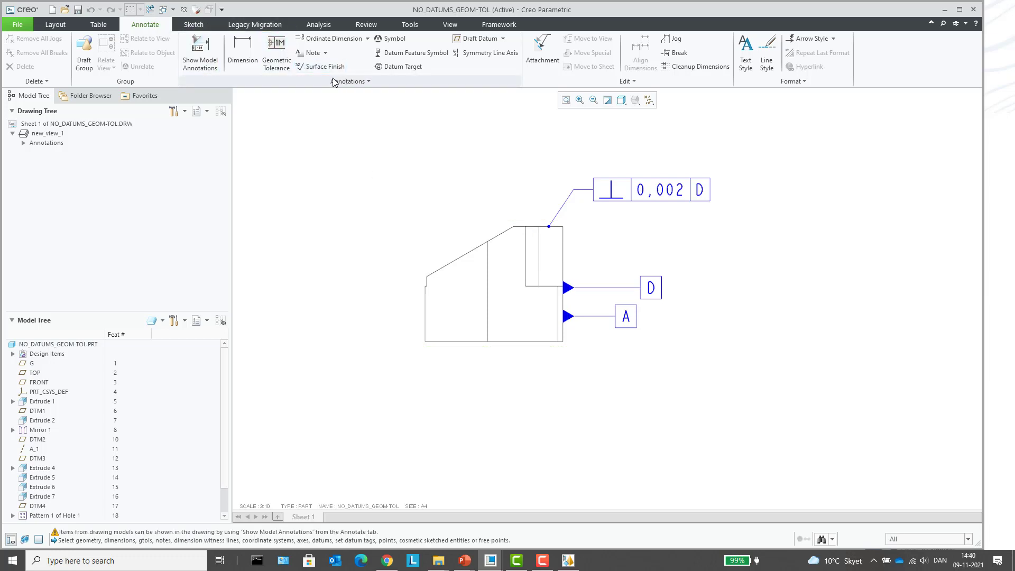
pyautogui.click(200, 53)
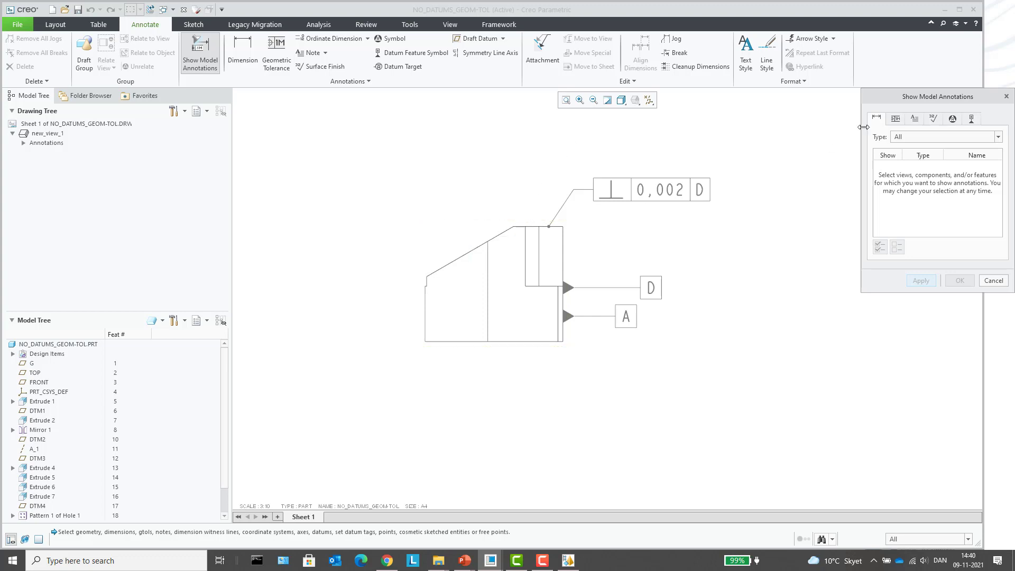
pyautogui.click(971, 119)
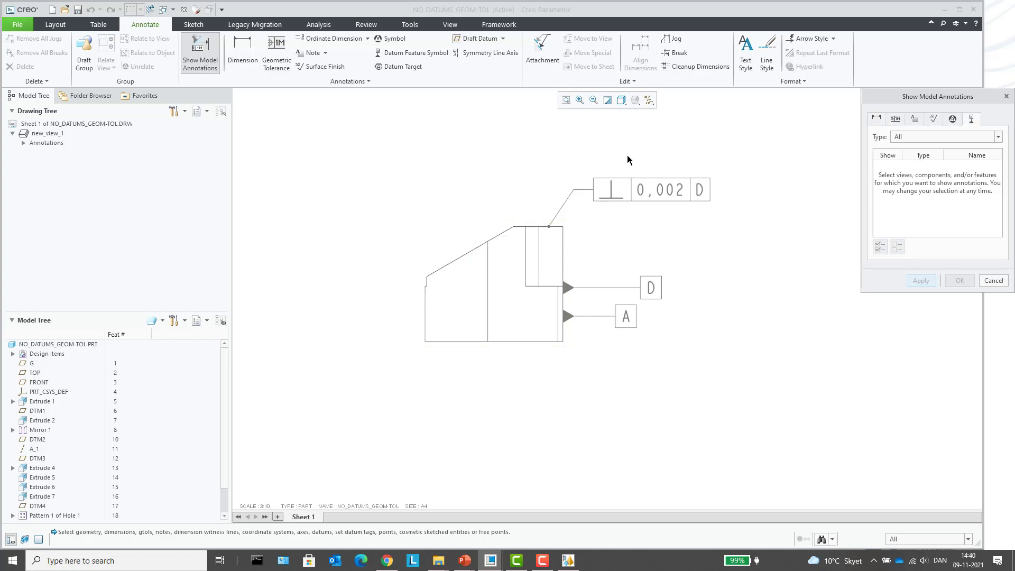
pyautogui.click(462, 242)
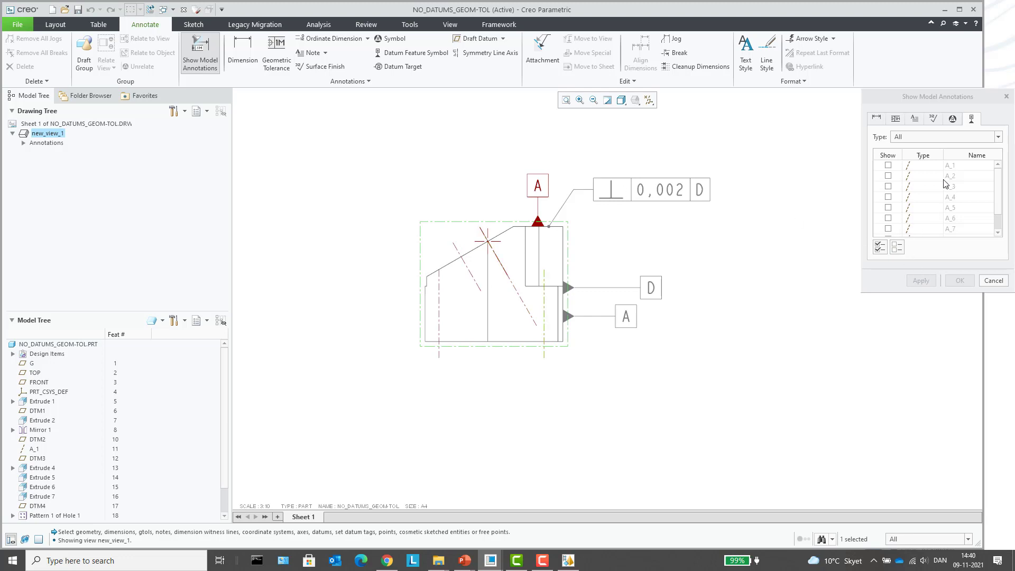
pyautogui.scroll(-1, 944, 182)
pyautogui.click(888, 229)
pyautogui.click(960, 280)
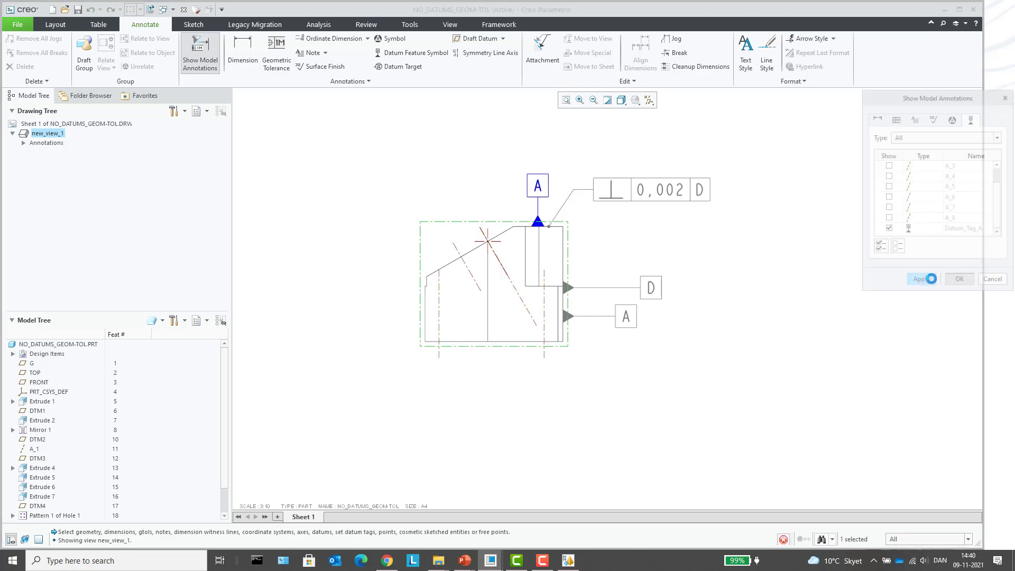
# Place a datum feature symbol on the upper part of the view's right vertical edge, above symbol D.
pyautogui.scroll(2, 725, 244)
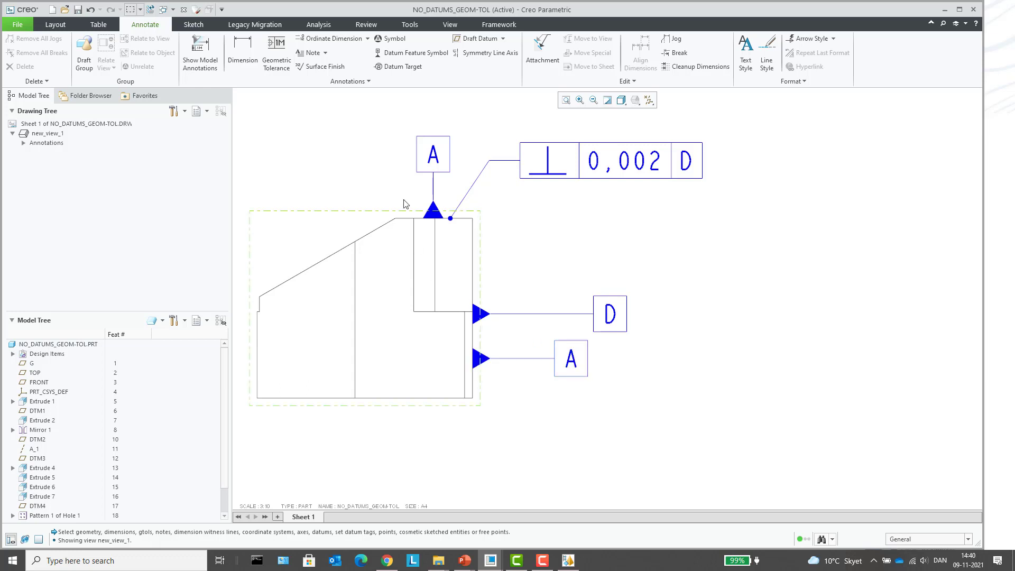
pyautogui.click(403, 53)
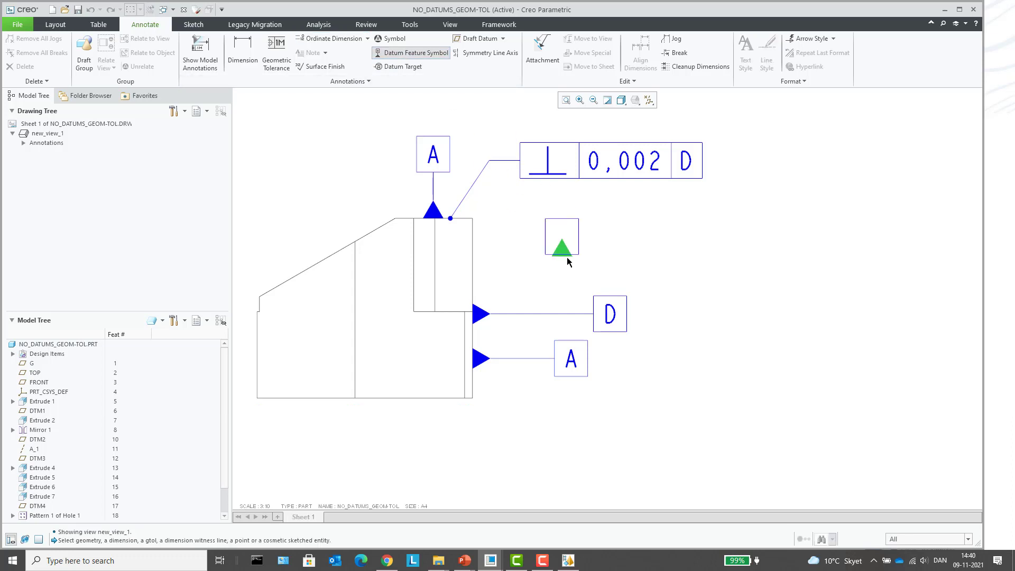
pyautogui.click(473, 259)
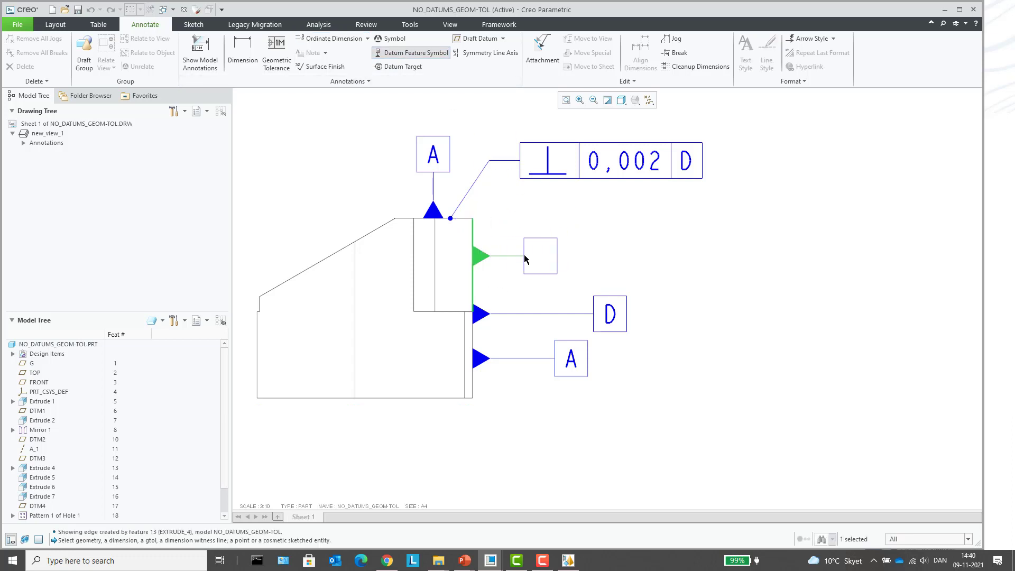
pyautogui.middleClick(525, 254)
pyautogui.click(651, 258)
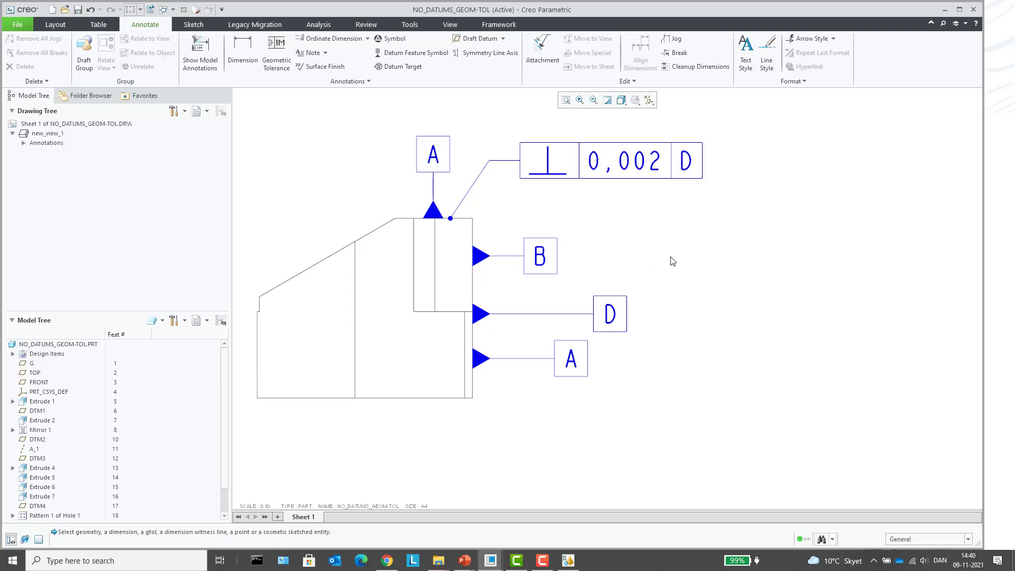
# Delete the two datum feature symbols placed above and below symbol D on the right vertical edge.
pyautogui.click(548, 254)
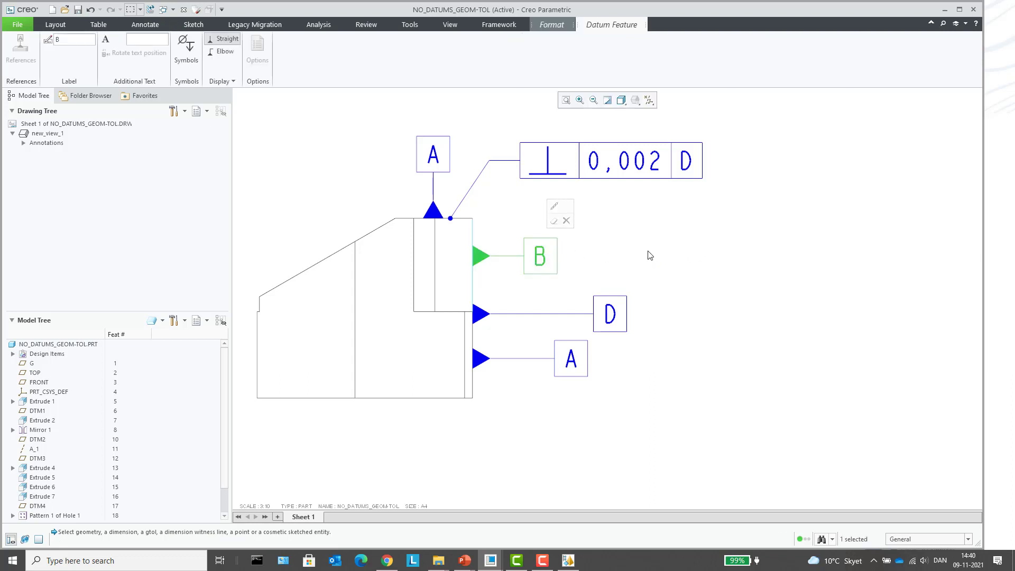
pyautogui.press('Delete')
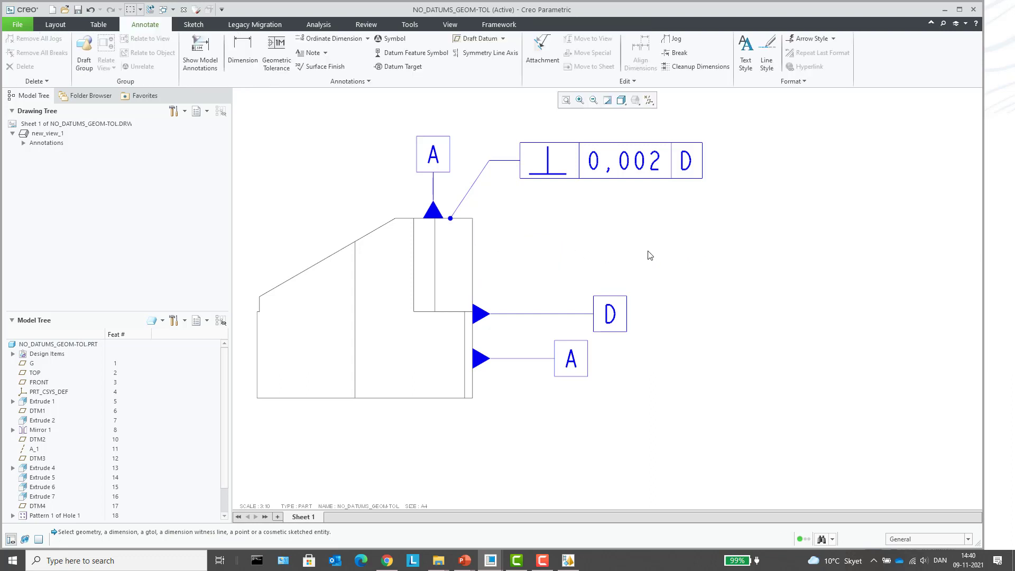
pyautogui.click(576, 363)
pyautogui.press('Delete')
pyautogui.scroll(-2, 707, 267)
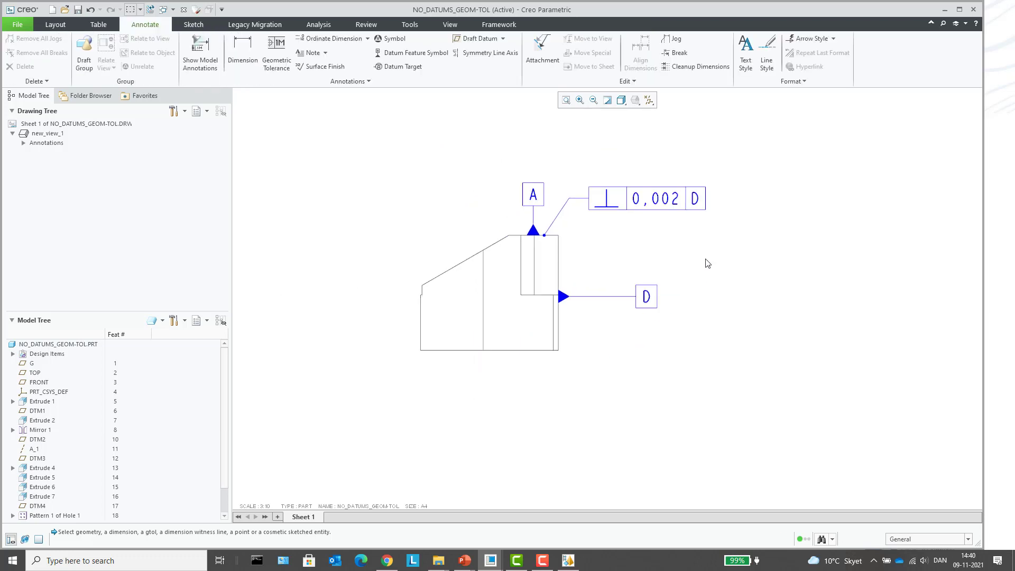
# Place a datum feature symbol below the view's bottom edge and label it B.
pyautogui.click(401, 53)
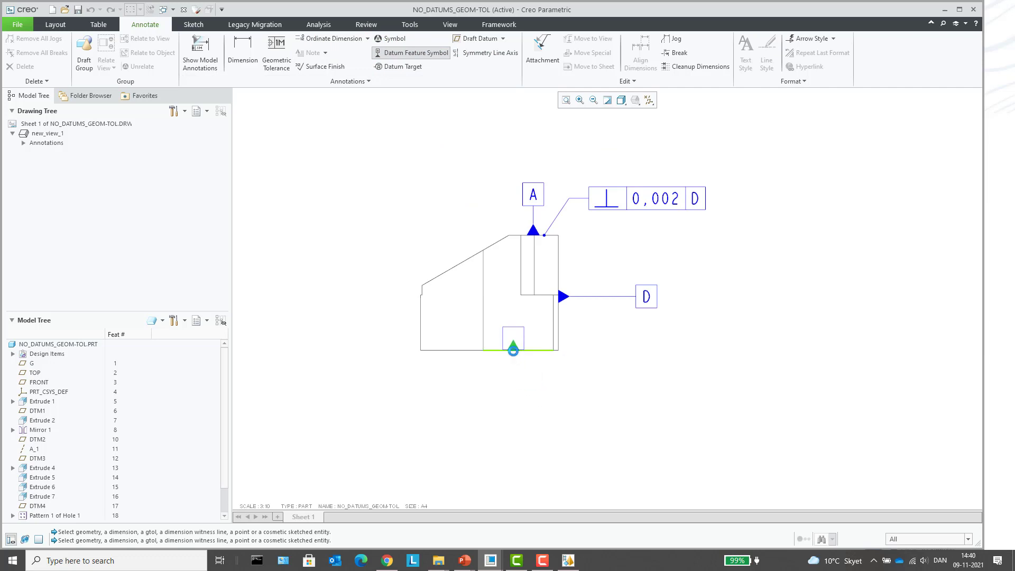
pyautogui.click(513, 351)
pyautogui.middleClick(513, 411)
pyautogui.click(585, 404)
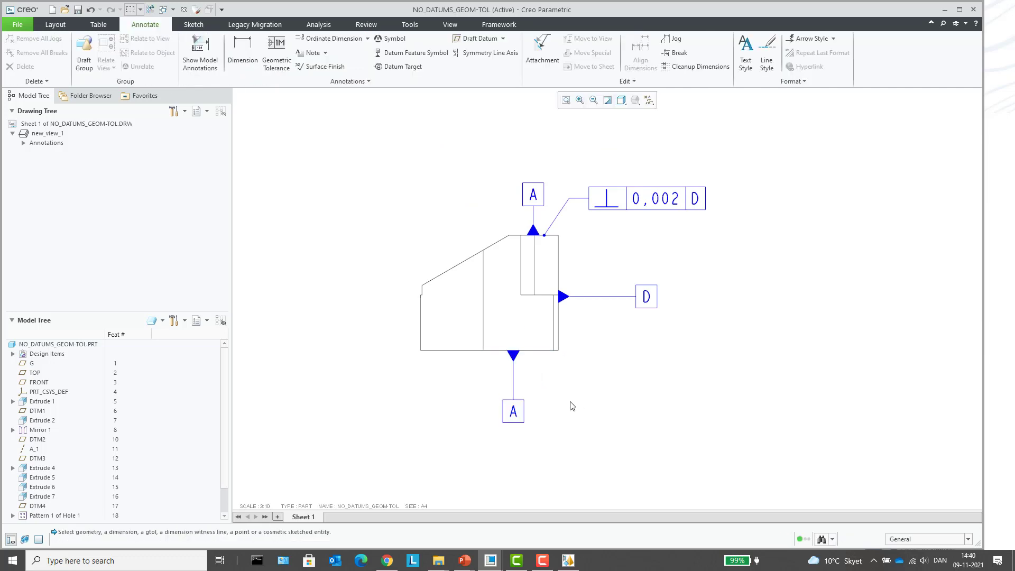
pyautogui.click(515, 412)
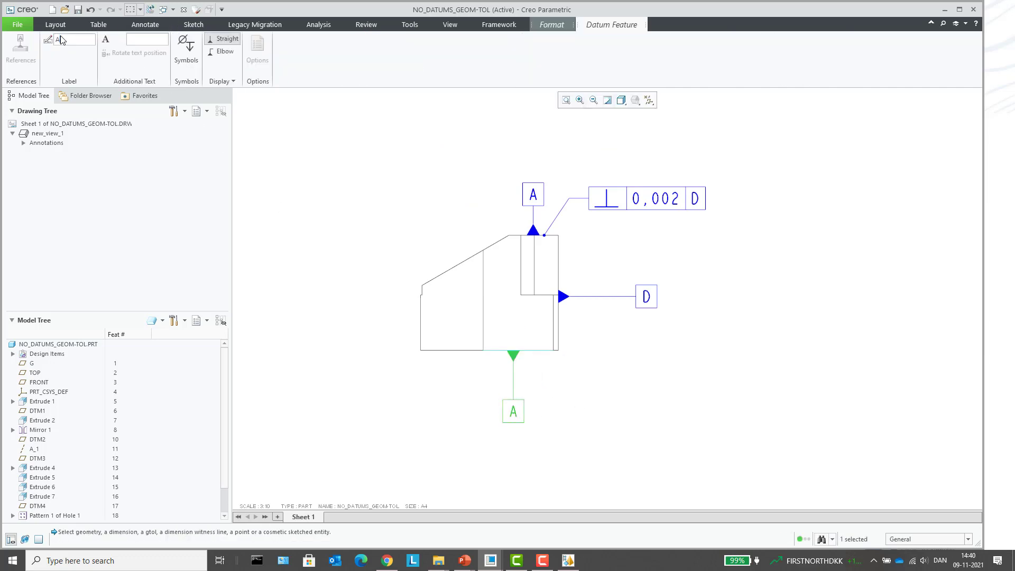
pyautogui.doubleClick(58, 44)
pyautogui.click(330, 196)
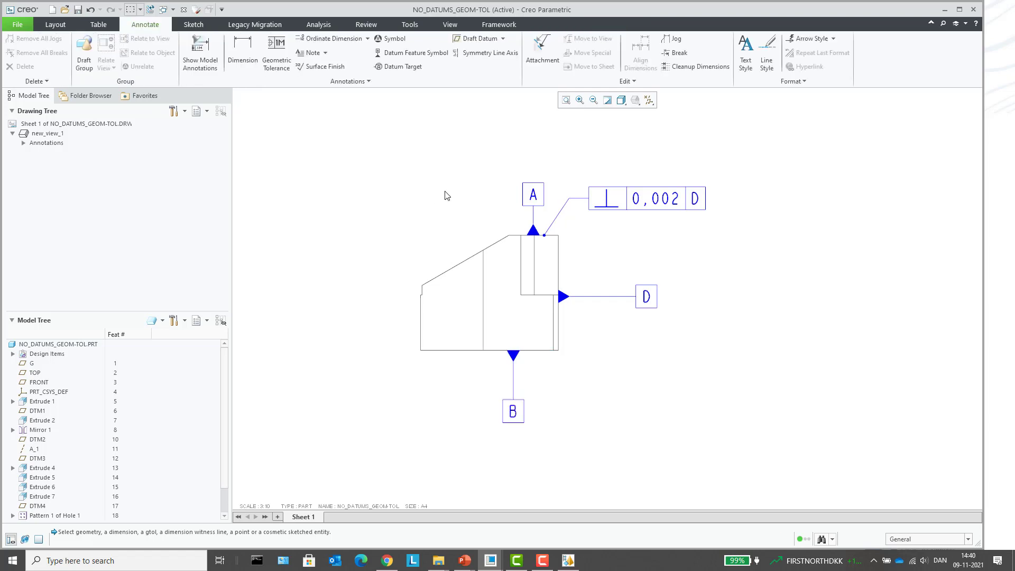
# Add a 0.01 perpendicularity tolerance with a leader to the view's left vertical edge, referencing datum feature symbol B as primary datum.
pyautogui.click(276, 55)
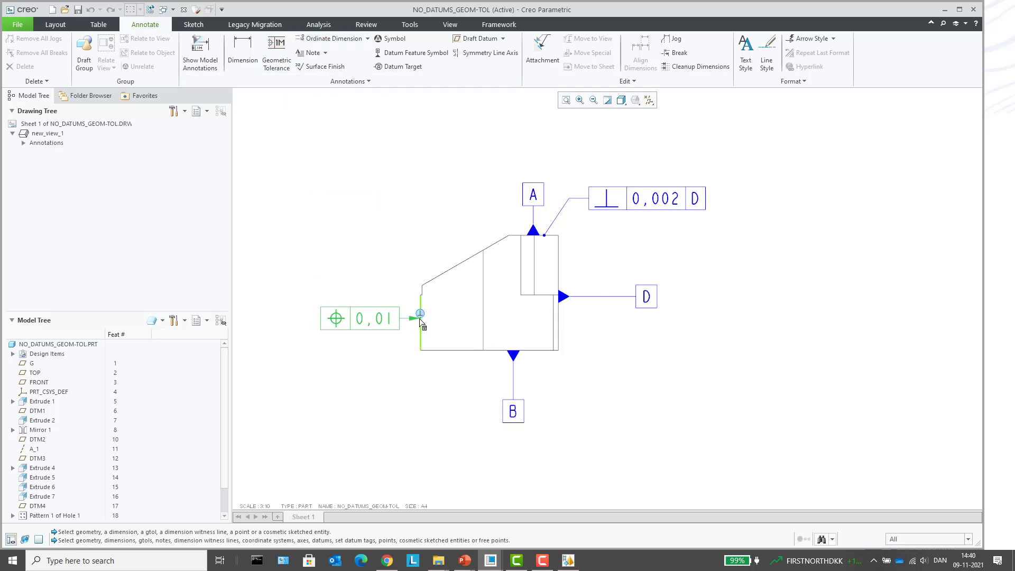
pyautogui.middleClick(369, 274)
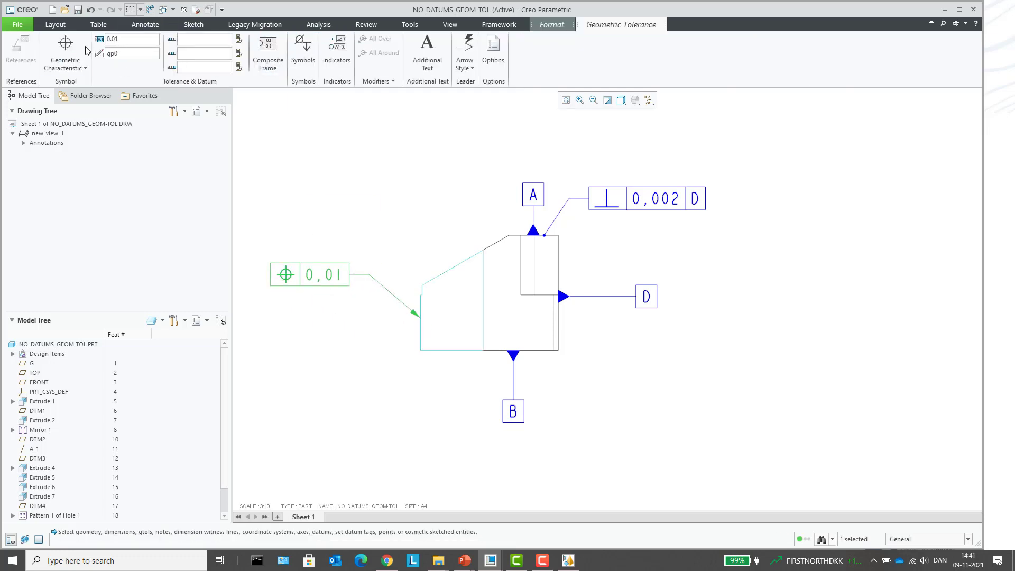
pyautogui.click(82, 66)
pyautogui.click(78, 147)
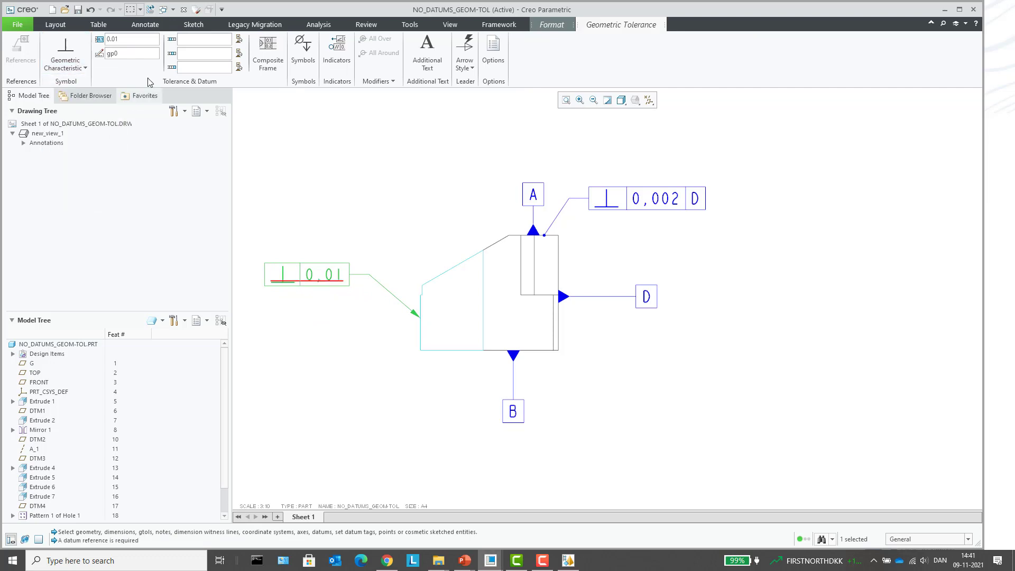
pyautogui.click(511, 411)
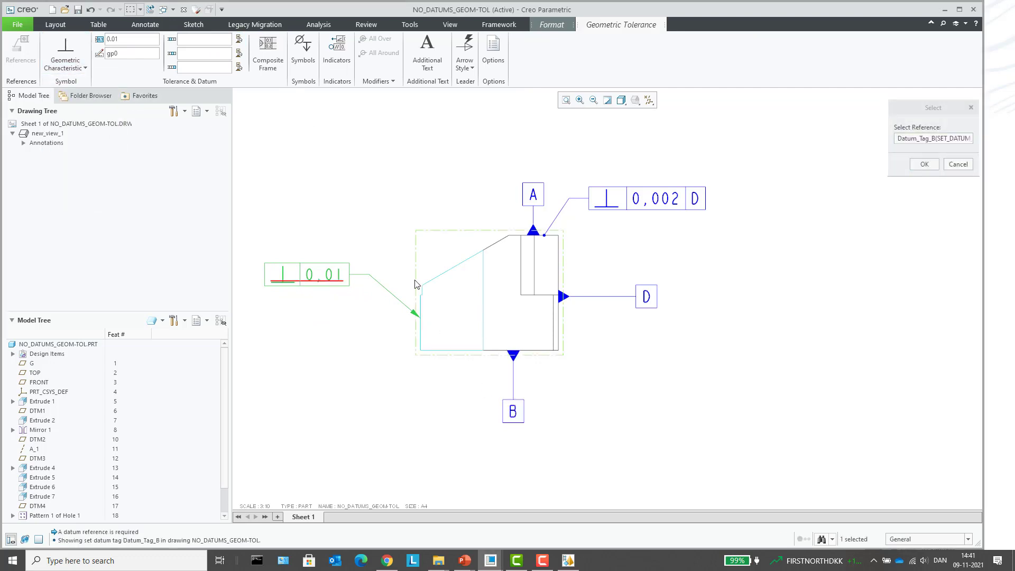
pyautogui.click(356, 190)
# Relabel the datum feature symbol on the bottom edge as E and regenerate the drawing.
pyautogui.scroll(1, 445, 195)
pyautogui.scroll(-2, 312, 197)
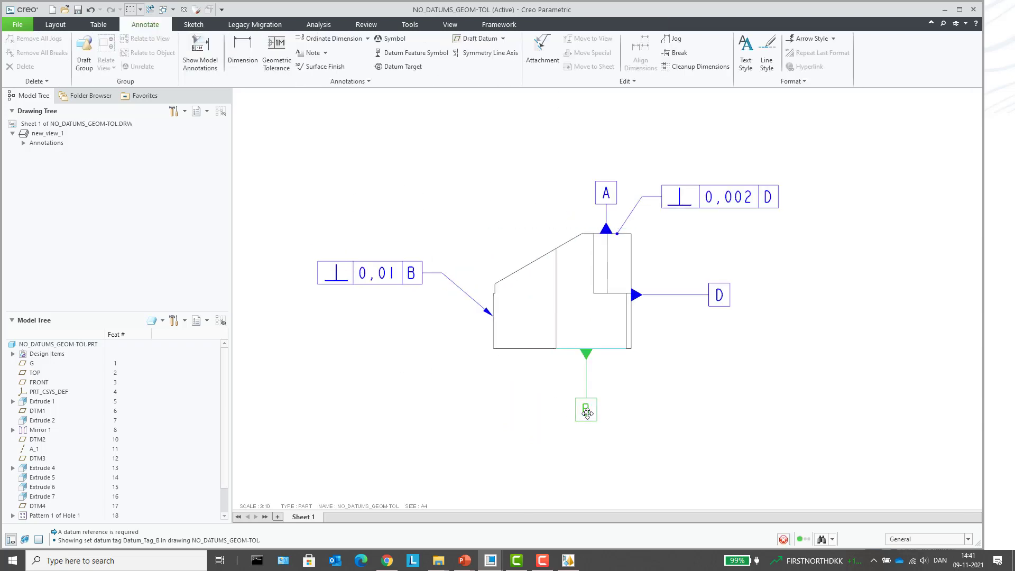
pyautogui.doubleClick(584, 414)
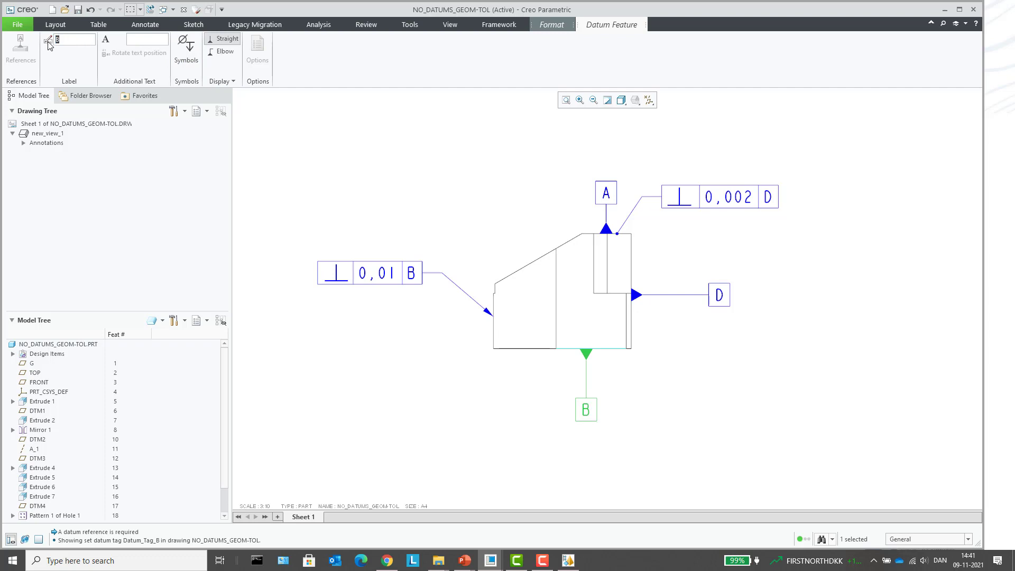
pyautogui.write('E')
pyautogui.click(396, 182)
pyautogui.click(151, 10)
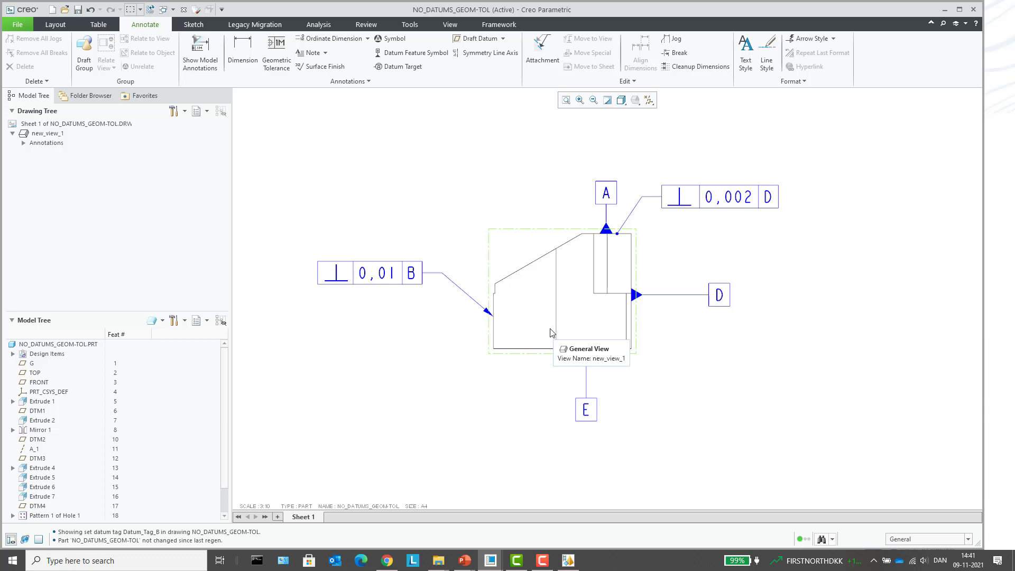
# Relabel the datum feature symbol on the view's right vertical edge as T.
pyautogui.doubleClick(722, 296)
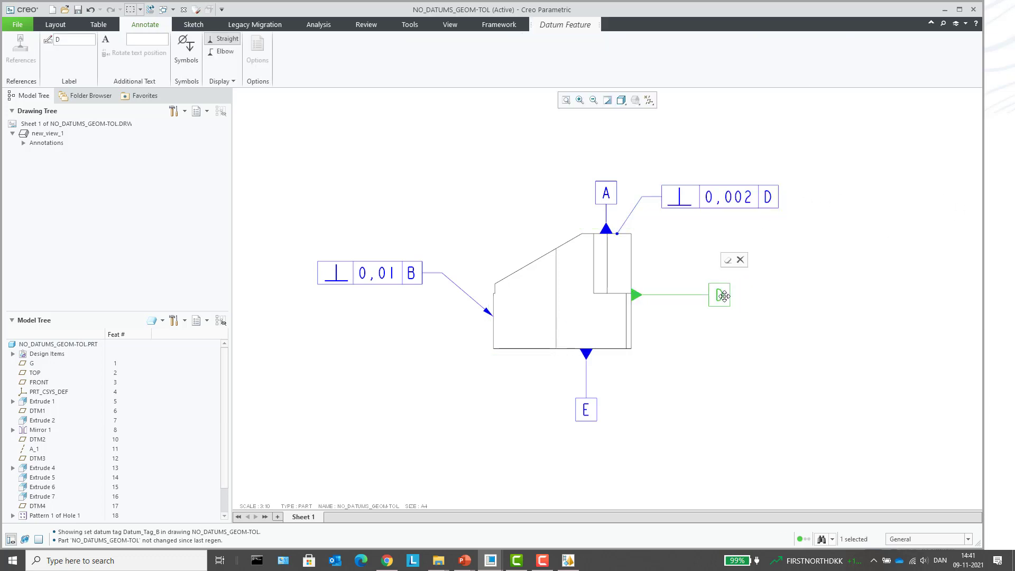
pyautogui.click(72, 43)
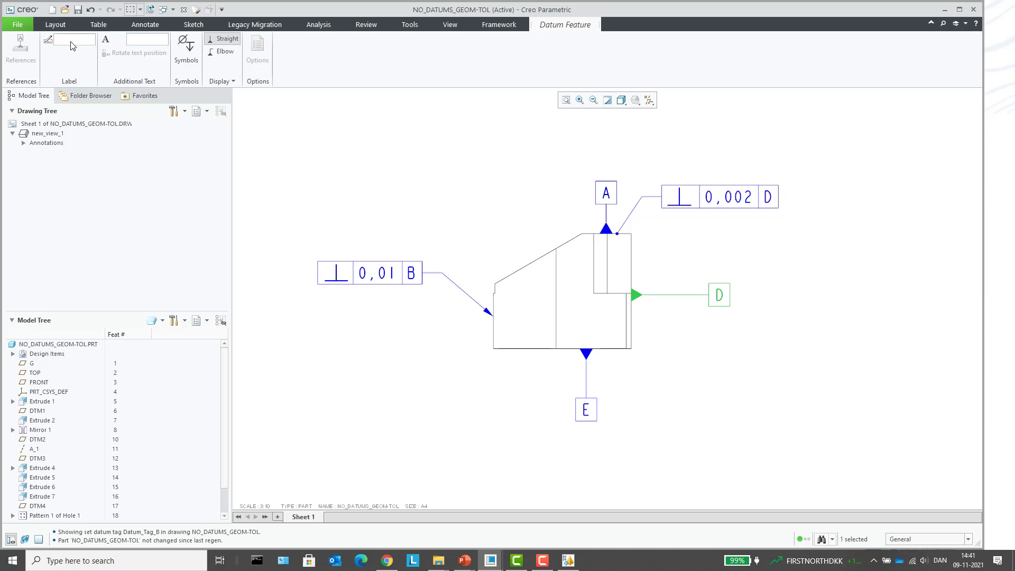
pyautogui.write('T')
pyautogui.click(377, 197)
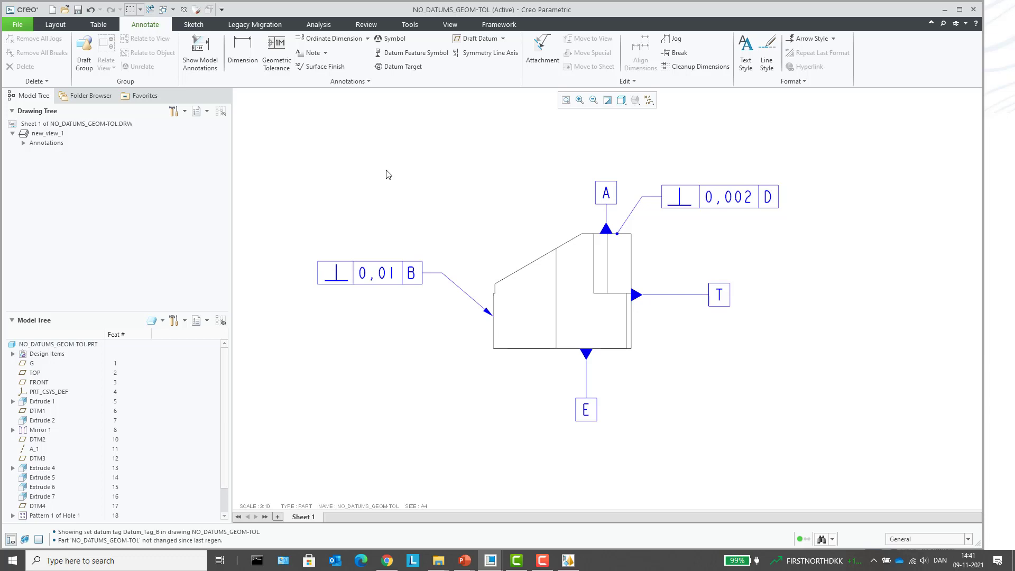
# Open the NO_DATUMS_GEOM-TOL part from the drawing and activate its 5_Datums combination state to examine the datum and tolerance labels.
pyautogui.click(81, 347)
pyautogui.rightClick(112, 346)
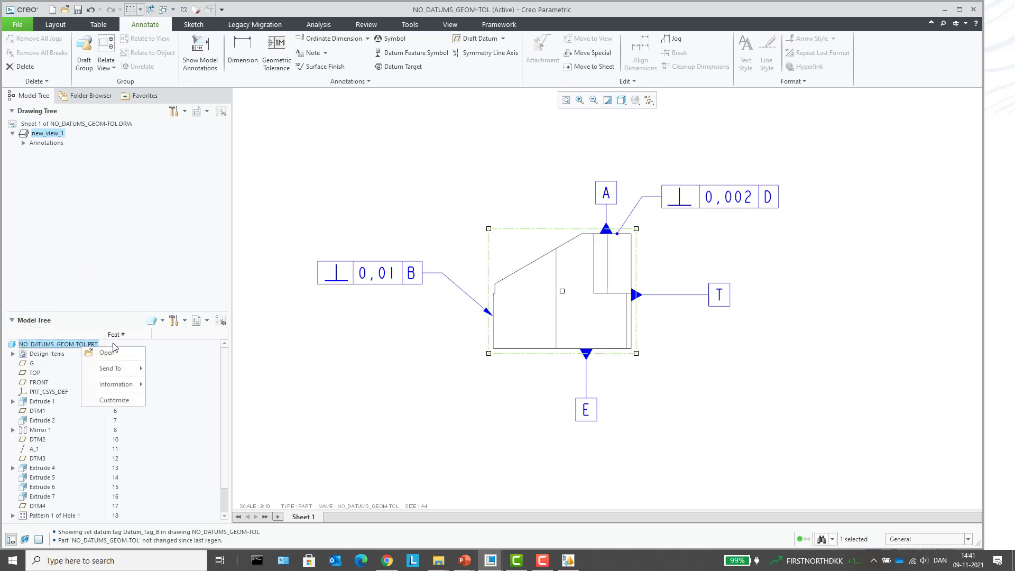
pyautogui.click(109, 353)
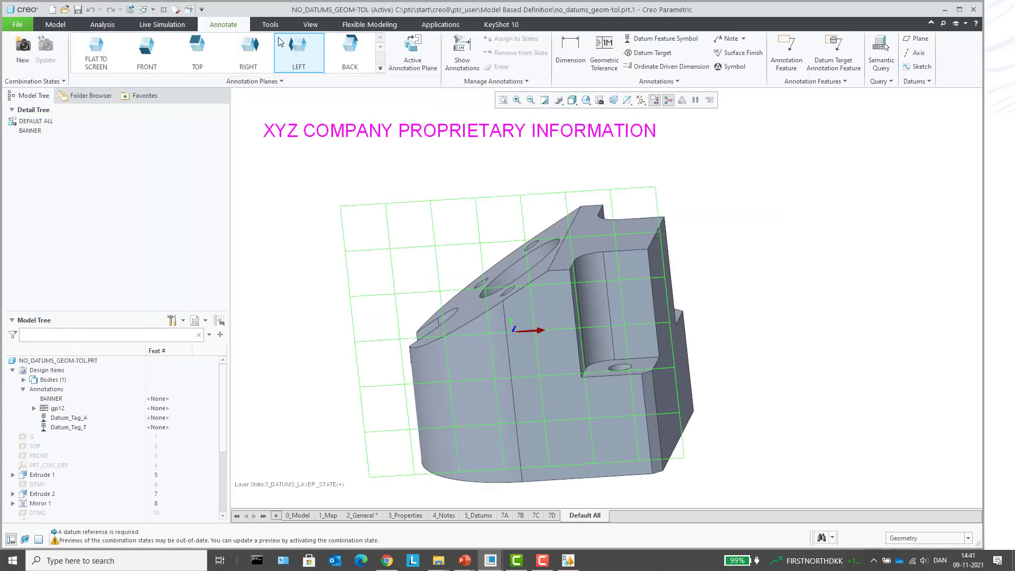
pyautogui.click(482, 521)
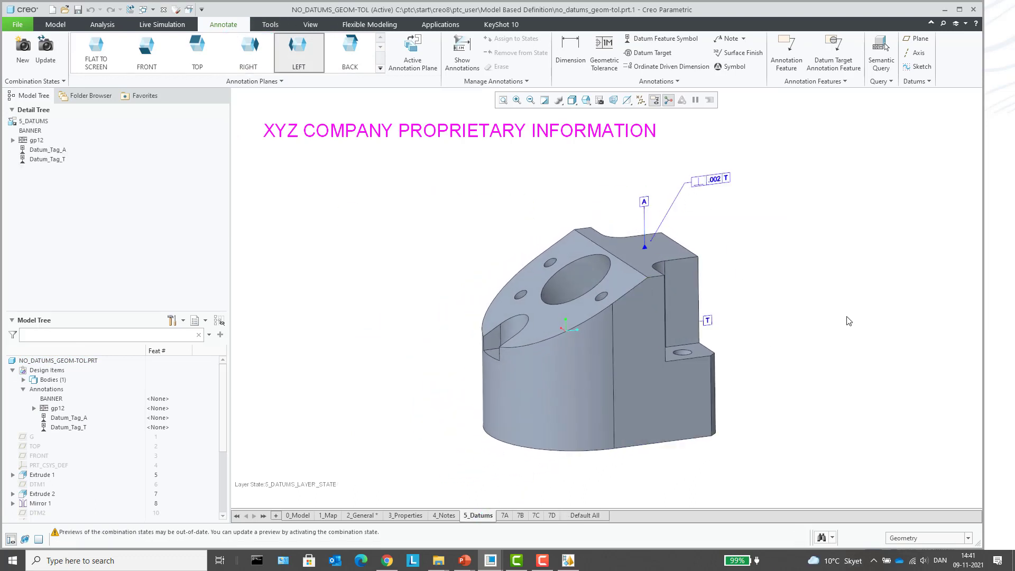
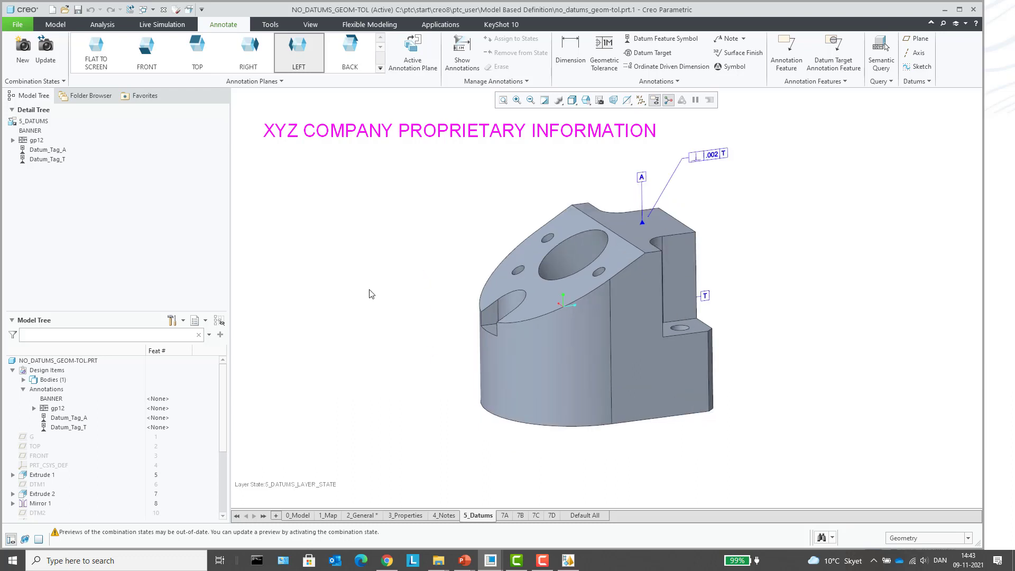
# Create a new solid part prt0001 with the default template and extrude a rectangle around the origin on the TOP plane at default depth.
pyautogui.click(53, 9)
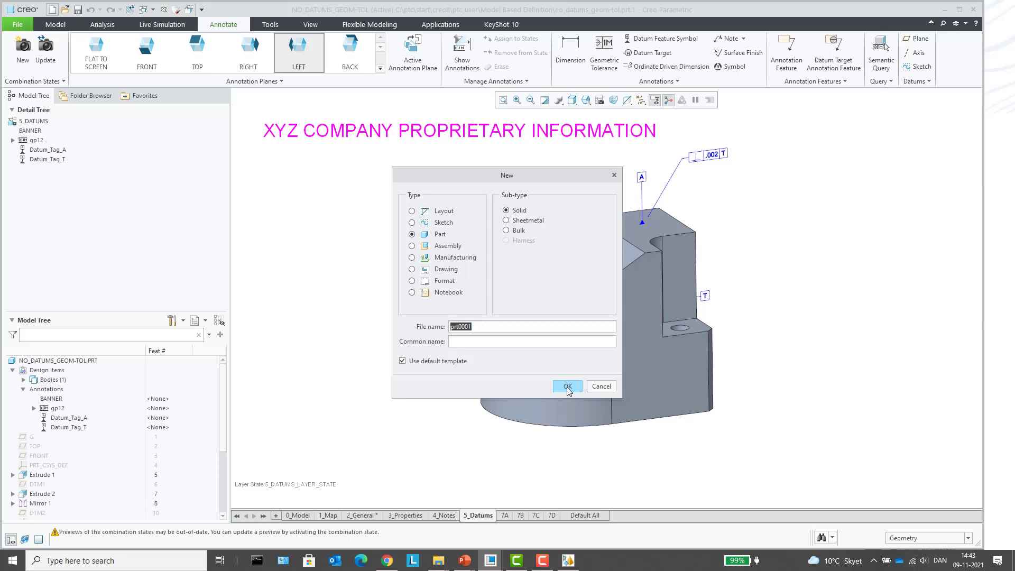
pyautogui.click(567, 388)
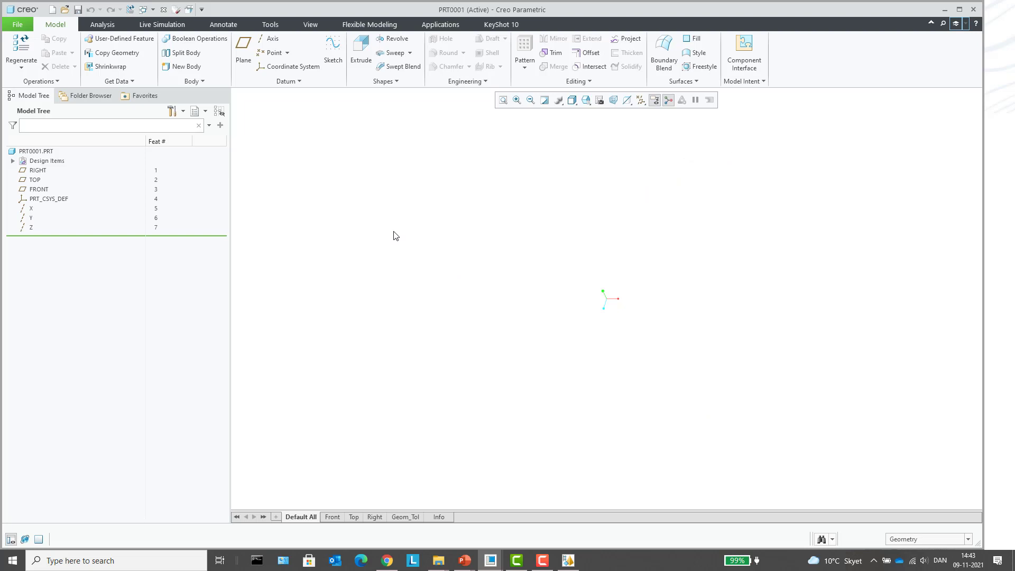
pyautogui.click(47, 182)
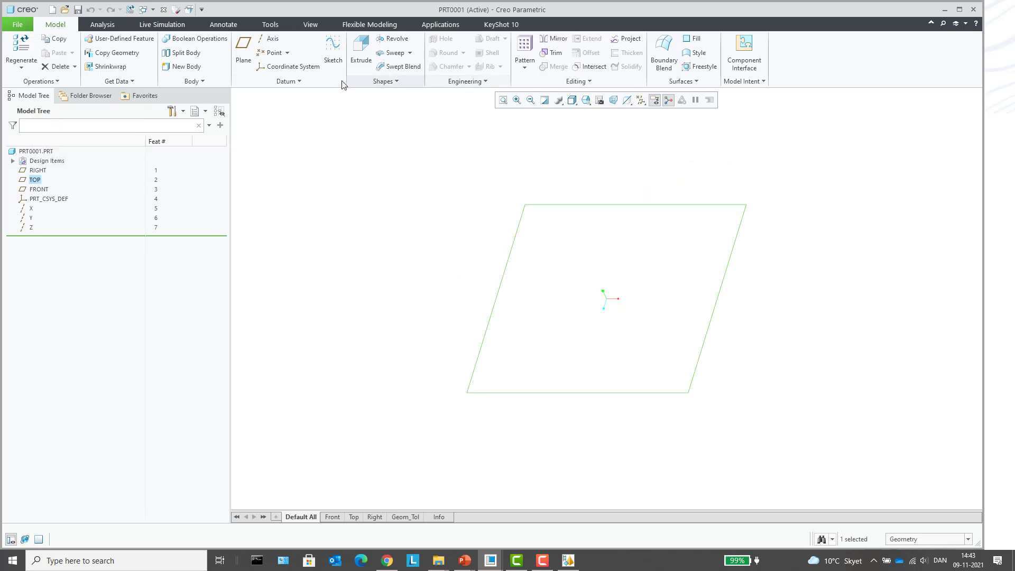
pyautogui.click(359, 48)
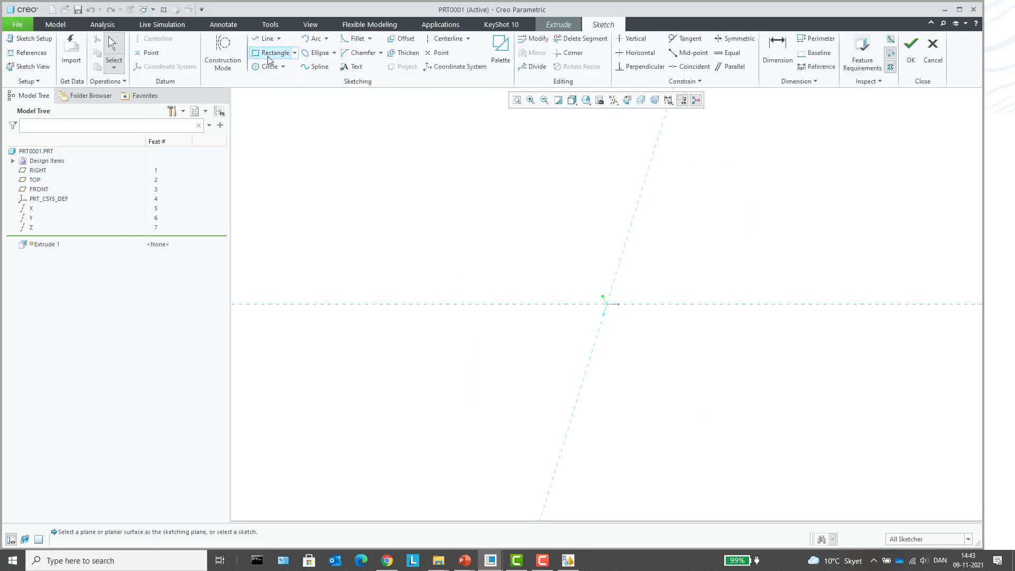
pyautogui.click(271, 52)
pyautogui.click(535, 225)
pyautogui.click(729, 390)
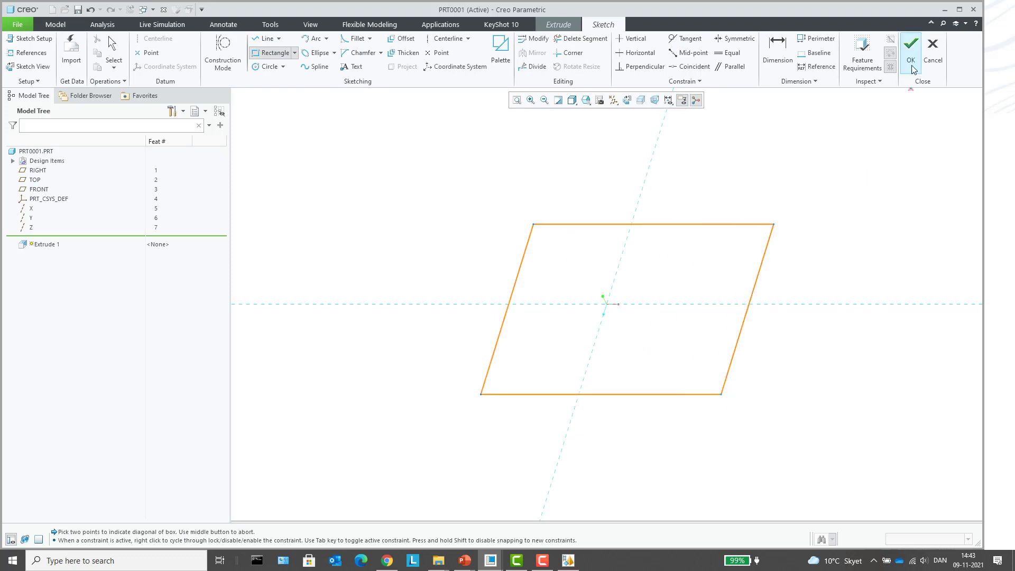
pyautogui.click(911, 53)
pyautogui.middleClick(803, 220)
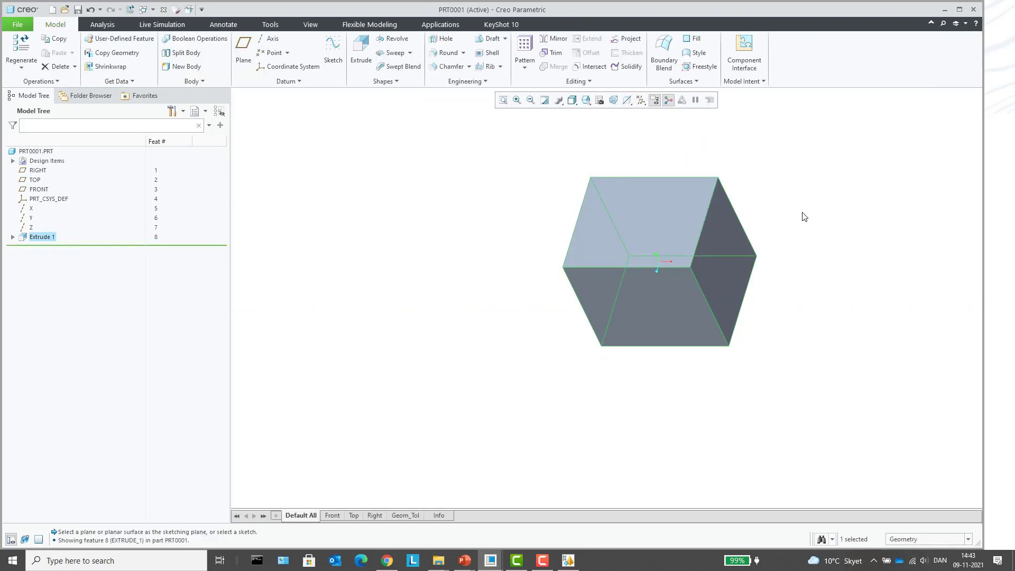
# Place a simple 25 mm diameter hole on the block's top face, offset about 221 mm from the left face and 303 mm from the front face.
pyautogui.scroll(2, 563, 191)
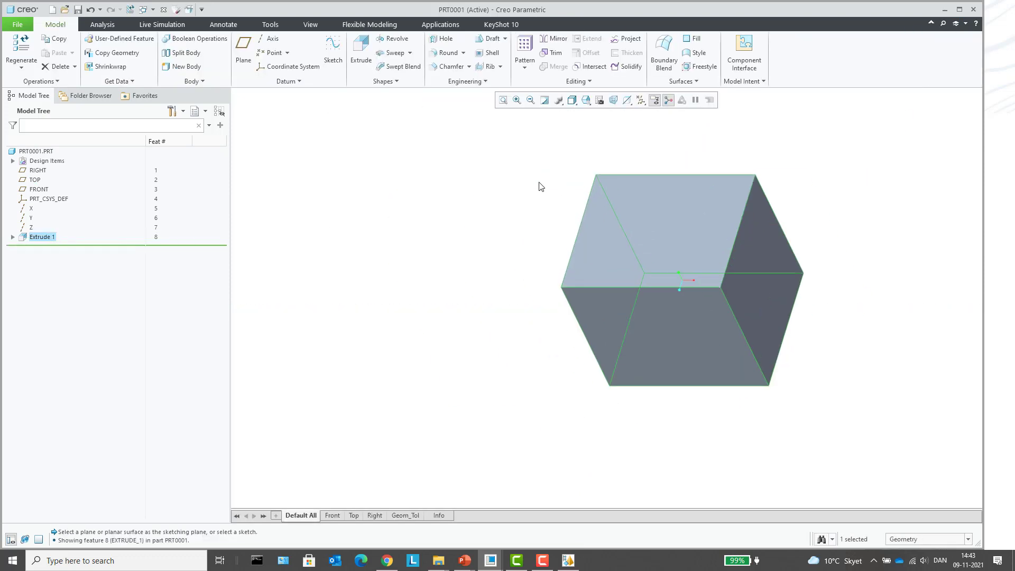
pyautogui.click(440, 39)
pyautogui.click(623, 215)
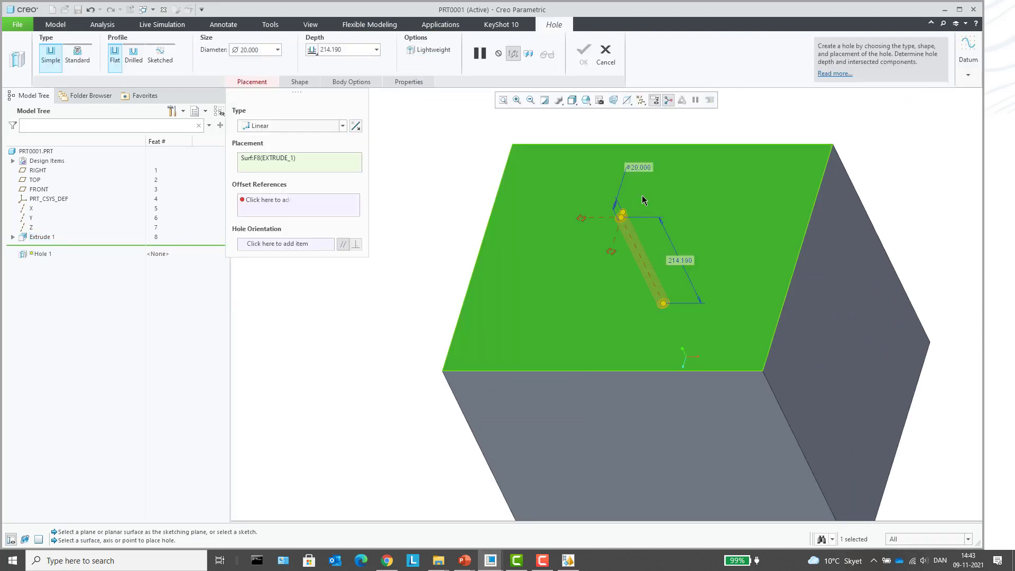
pyautogui.moveTo(582, 218); pyautogui.dragTo(489, 217)
pyautogui.moveTo(623, 253); pyautogui.dragTo(600, 410)
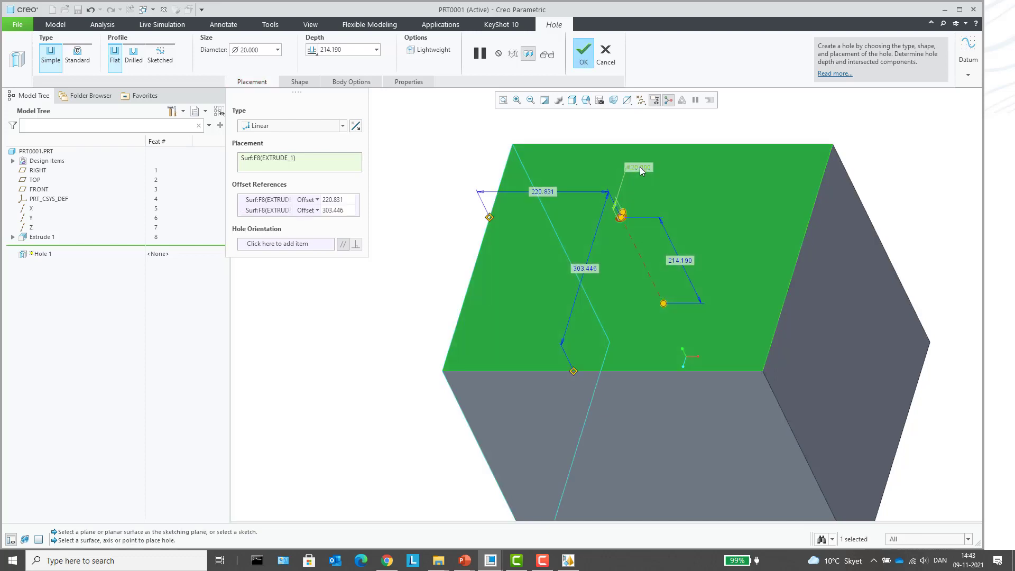
pyautogui.click(263, 47)
pyautogui.write('25')
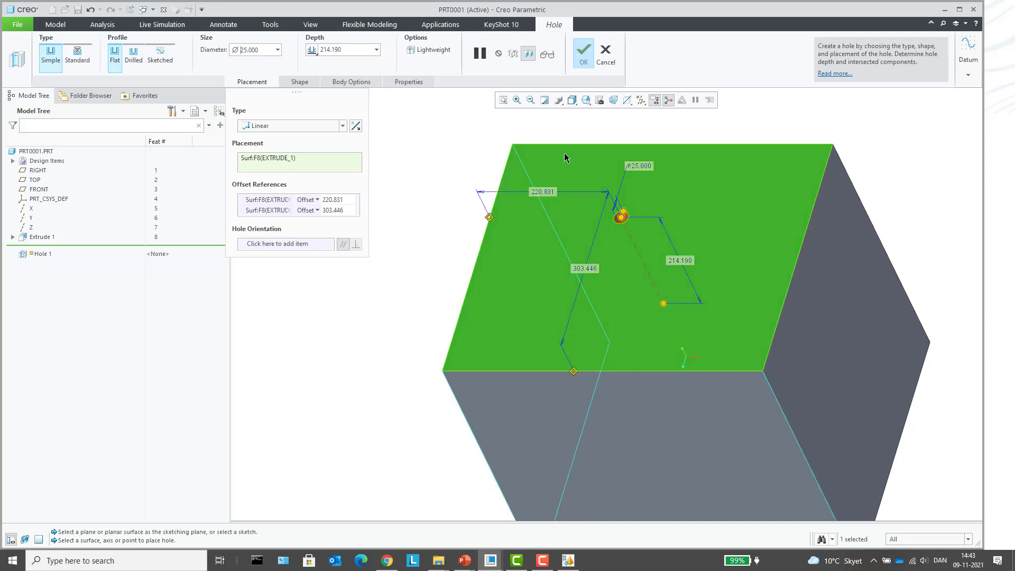
pyautogui.click(583, 53)
# Display the hole's dimensions and switch the tolerance table of its diameter dimension to Hole.
pyautogui.scroll(-3, 652, 249)
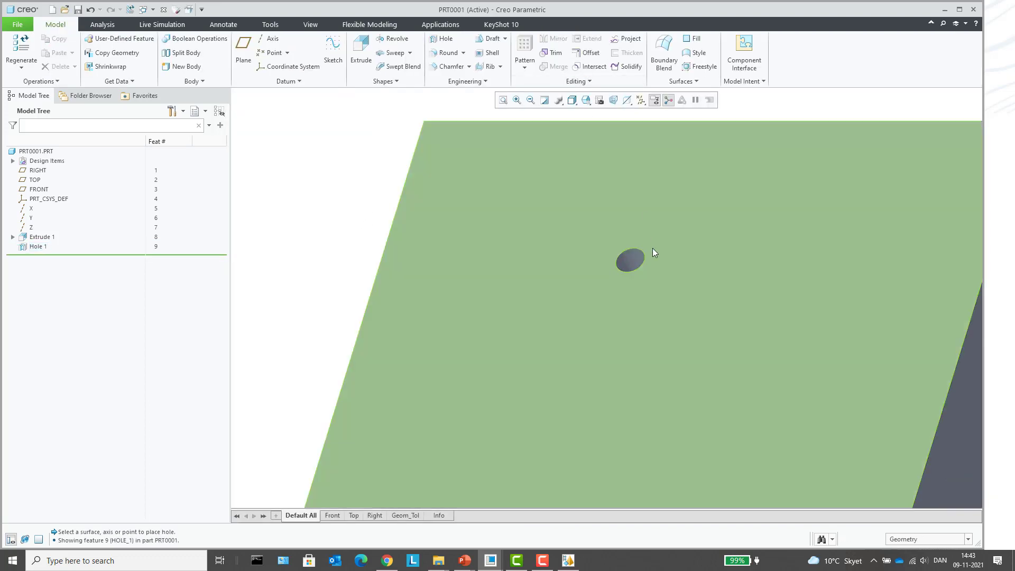
pyautogui.doubleClick(630, 264)
pyautogui.scroll(4, 523, 309)
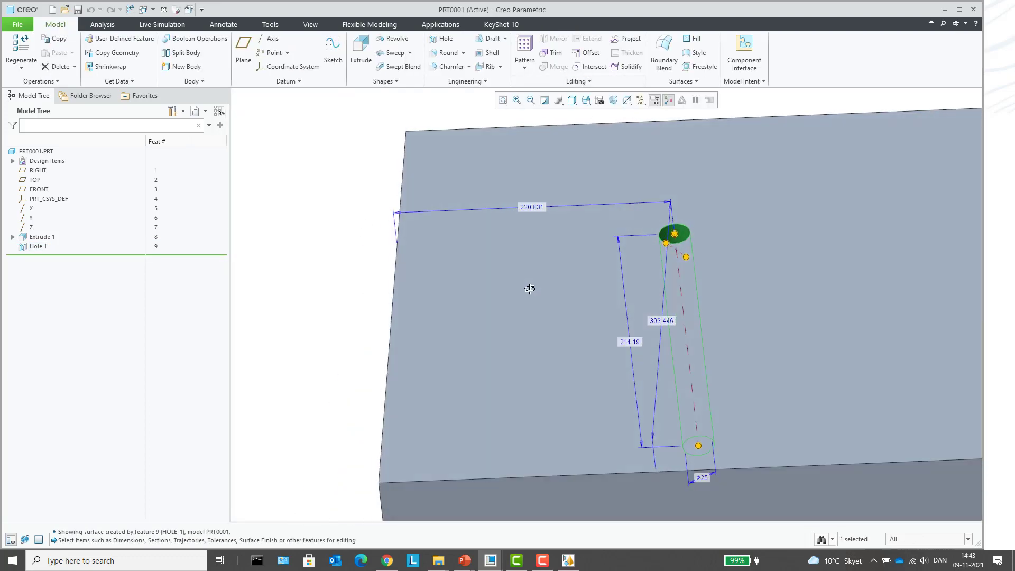
pyautogui.moveTo(528, 287); pyautogui.dragTo(598, 405, button='middle')
pyautogui.scroll(-2, 606, 413)
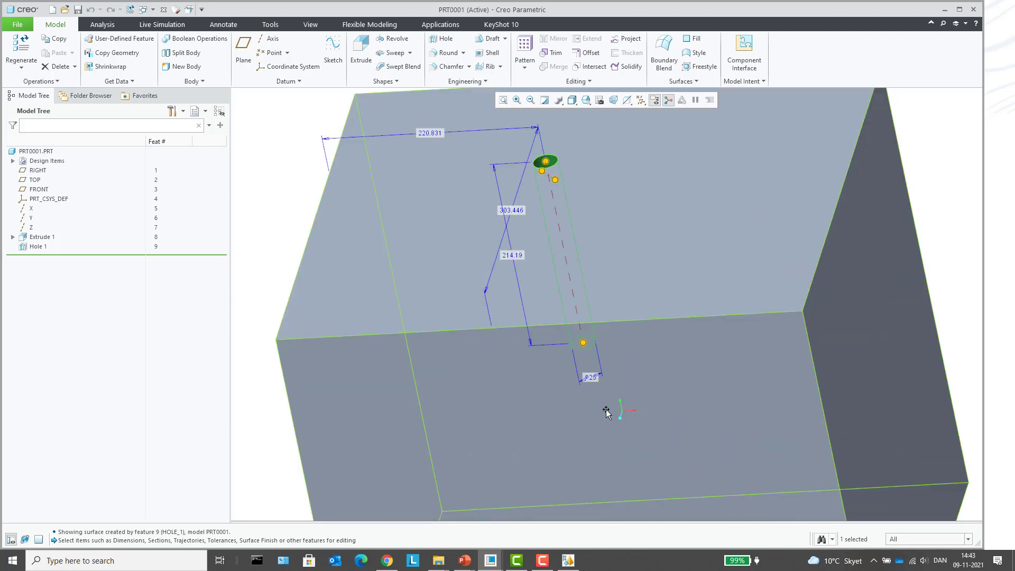
pyautogui.click(591, 377)
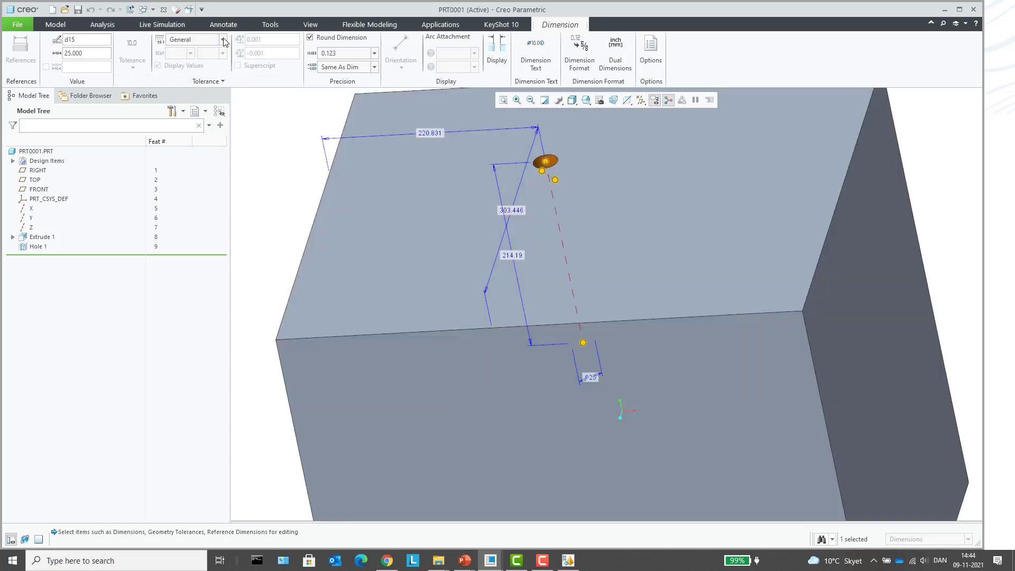
pyautogui.click(222, 40)
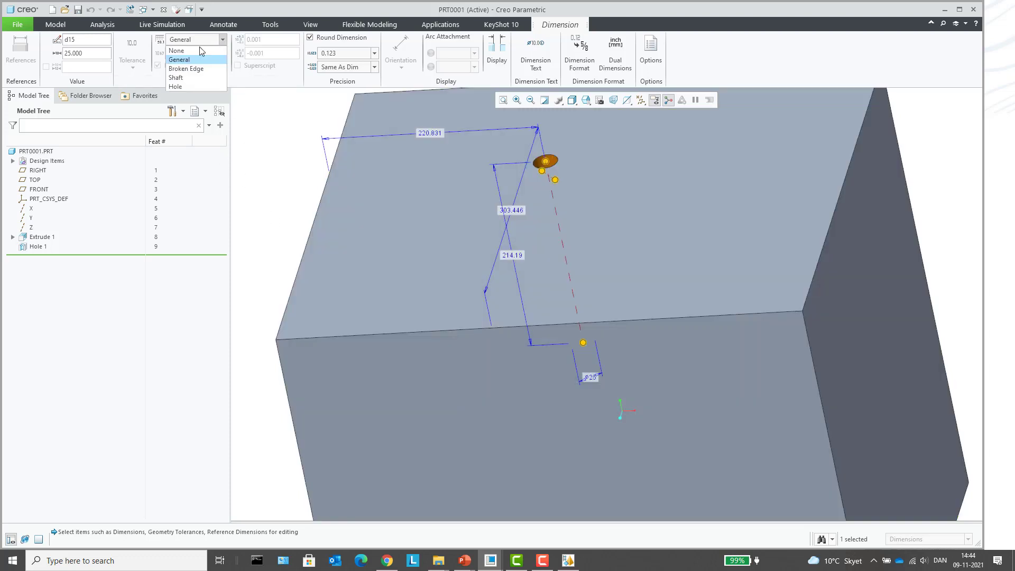
pyautogui.click(180, 87)
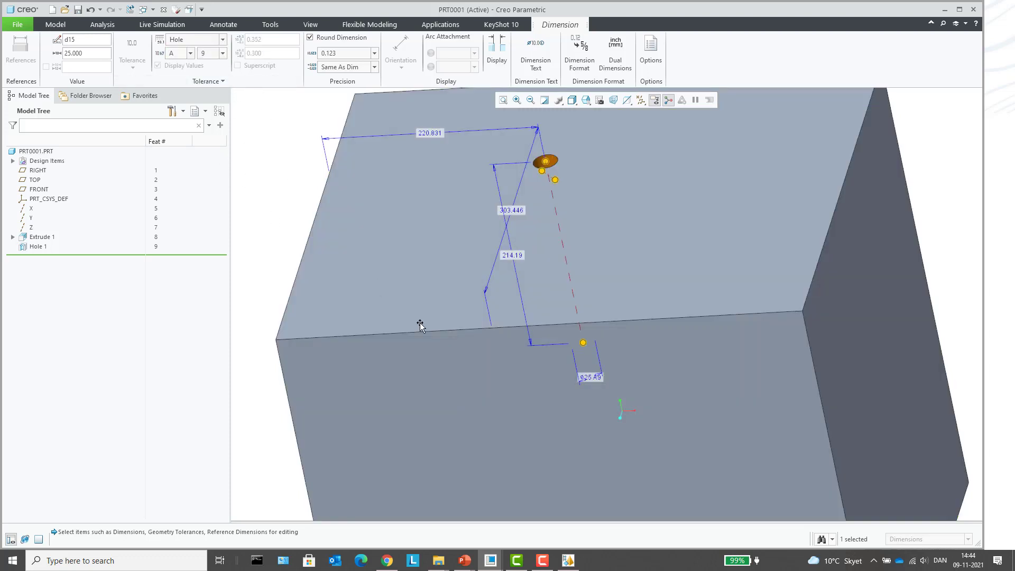
# Set the hole diameter's tolerance class to H7 and regenerate the part.
pyautogui.scroll(5, 596, 389)
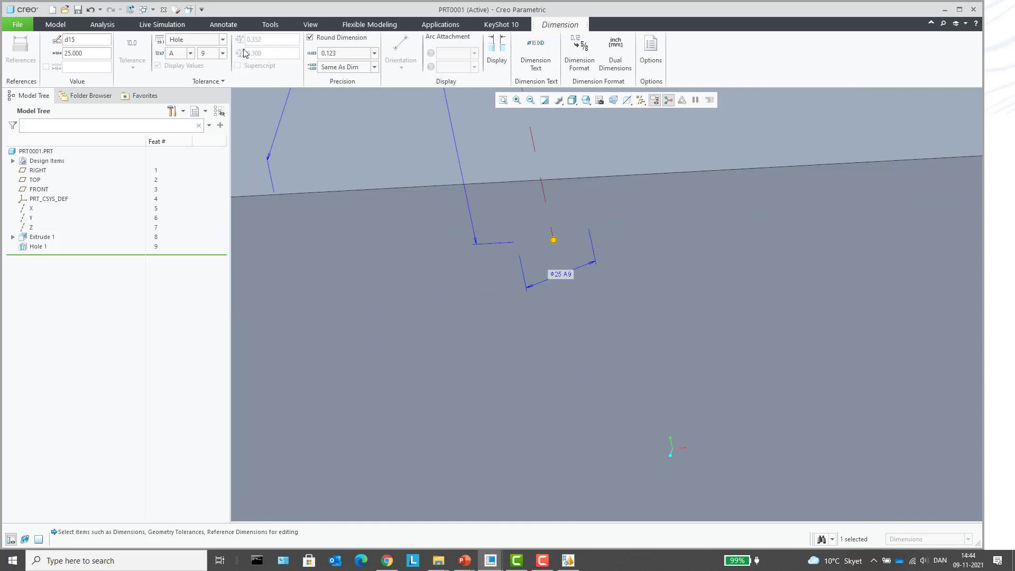
pyautogui.click(190, 54)
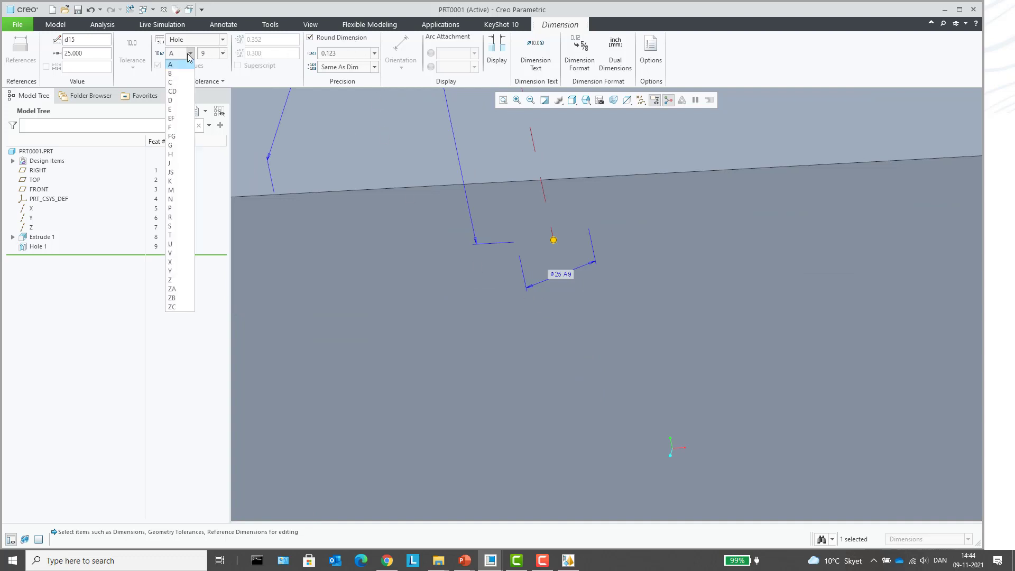
pyautogui.click(179, 154)
pyautogui.click(222, 53)
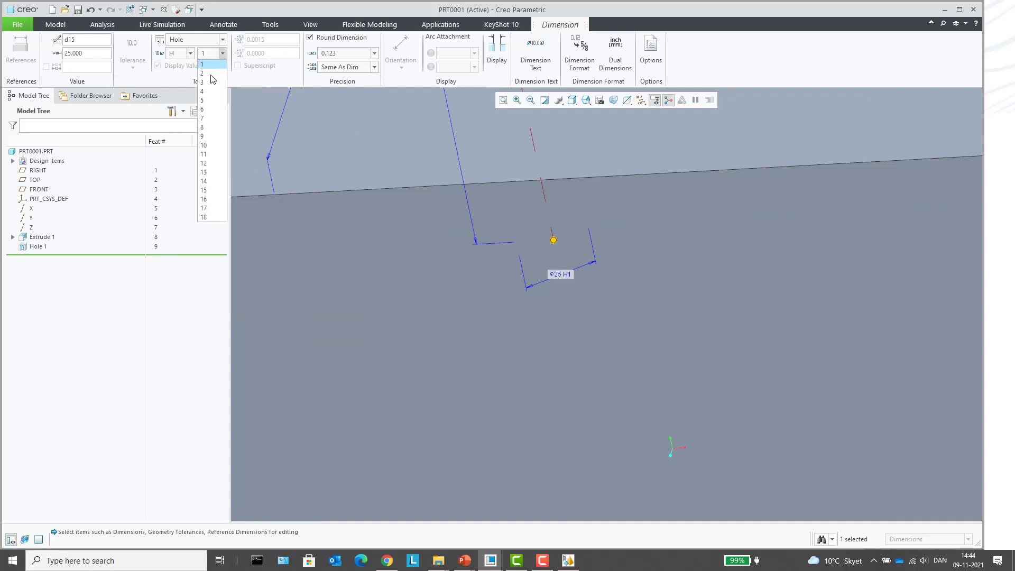
pyautogui.click(203, 118)
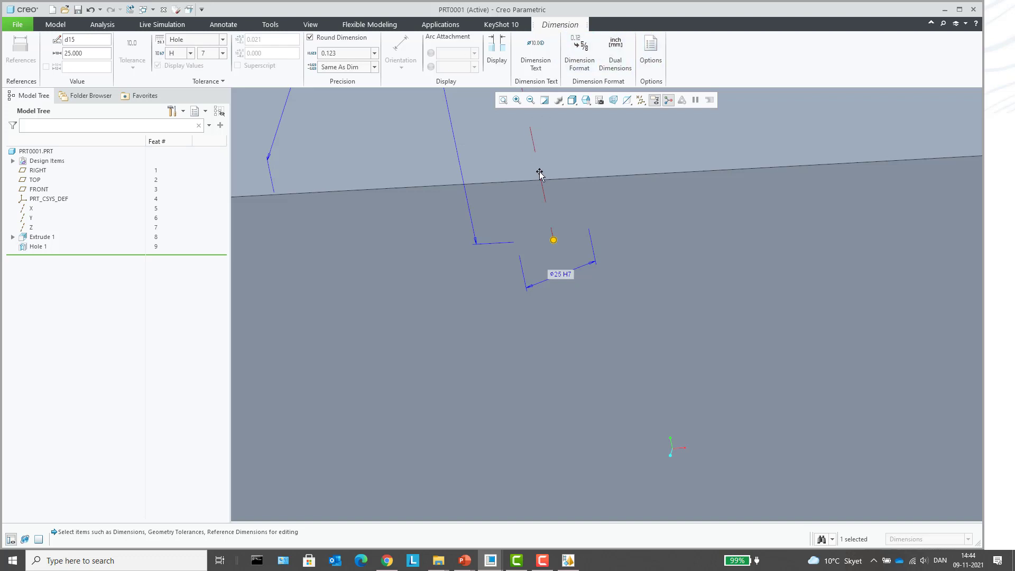
pyautogui.scroll(-5, 516, 220)
pyautogui.click(372, 179)
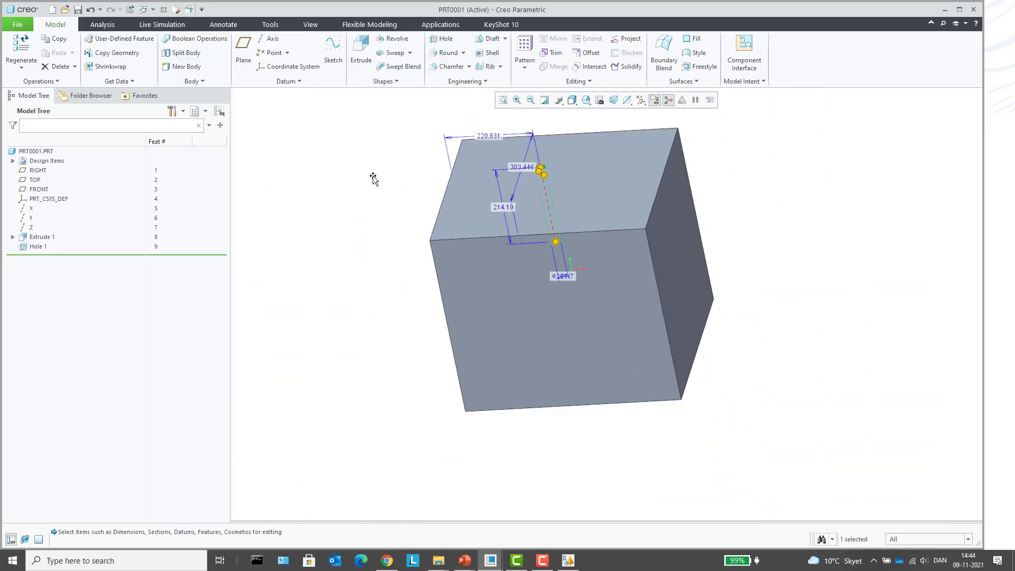
pyautogui.hotkey('ctrl', 'g')
# Redisplay the hole's diameter dimension and examine its available tolerance table types.
pyautogui.scroll(4, 570, 275)
pyautogui.scroll(-4, 516, 174)
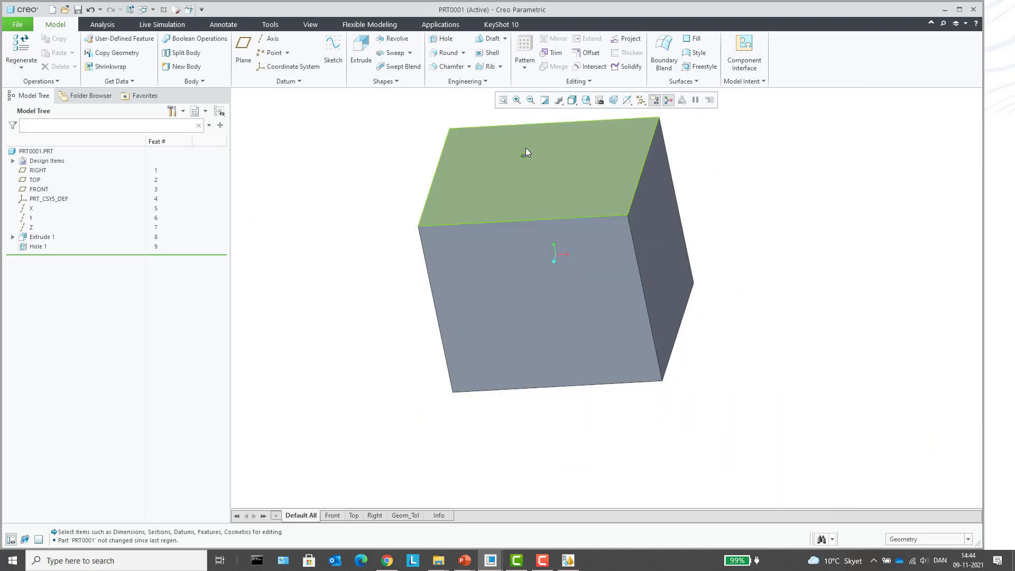
pyautogui.scroll(4, 526, 169)
pyautogui.doubleClick(526, 188)
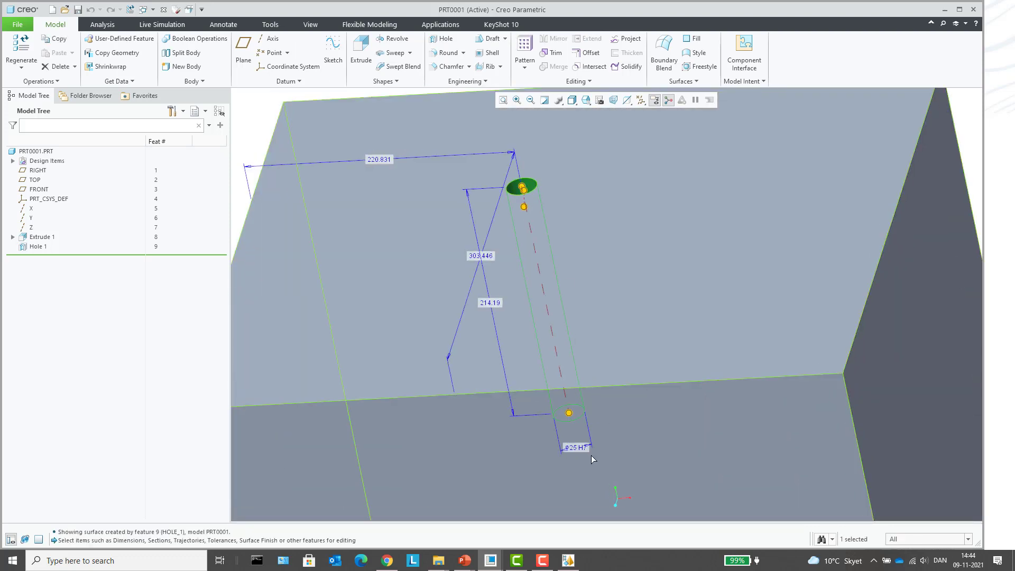
pyautogui.scroll(3, 579, 449)
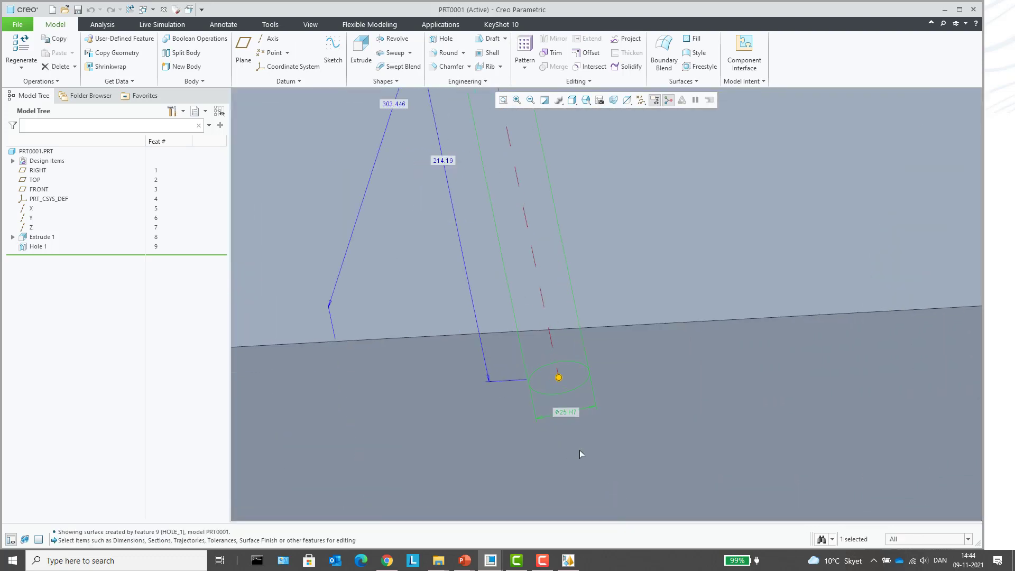
pyautogui.click(568, 412)
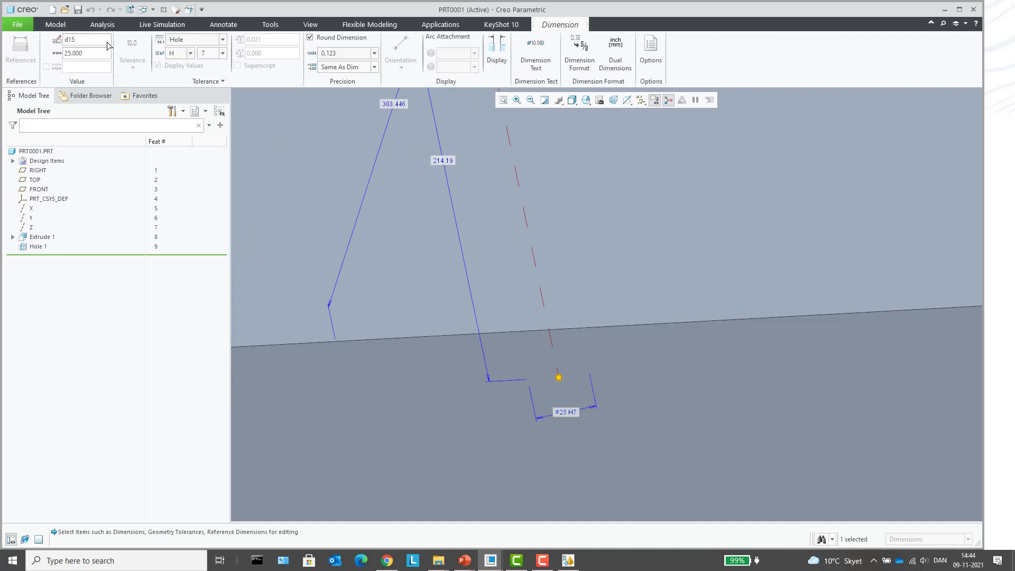
pyautogui.click(186, 41)
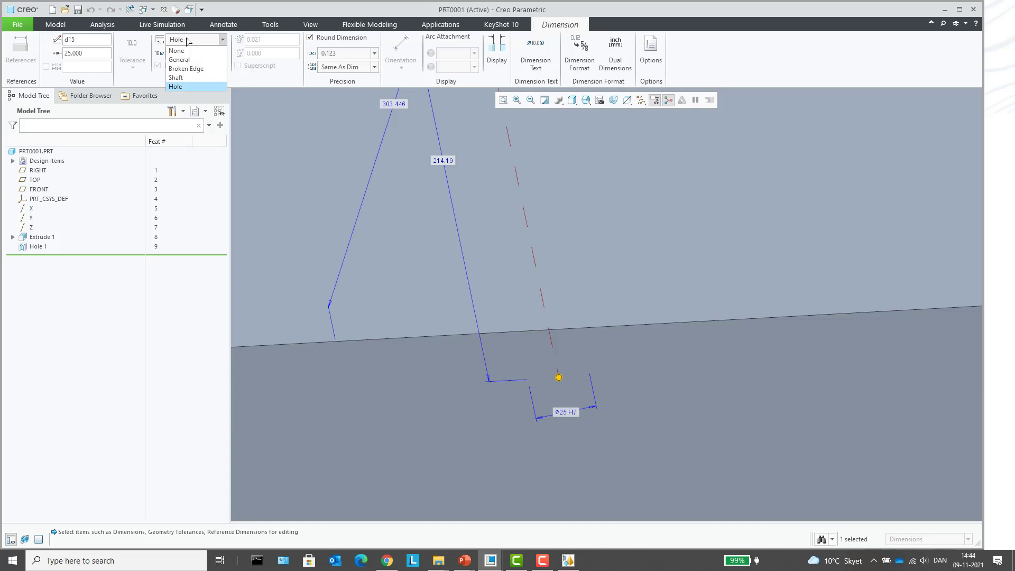
pyautogui.click(188, 41)
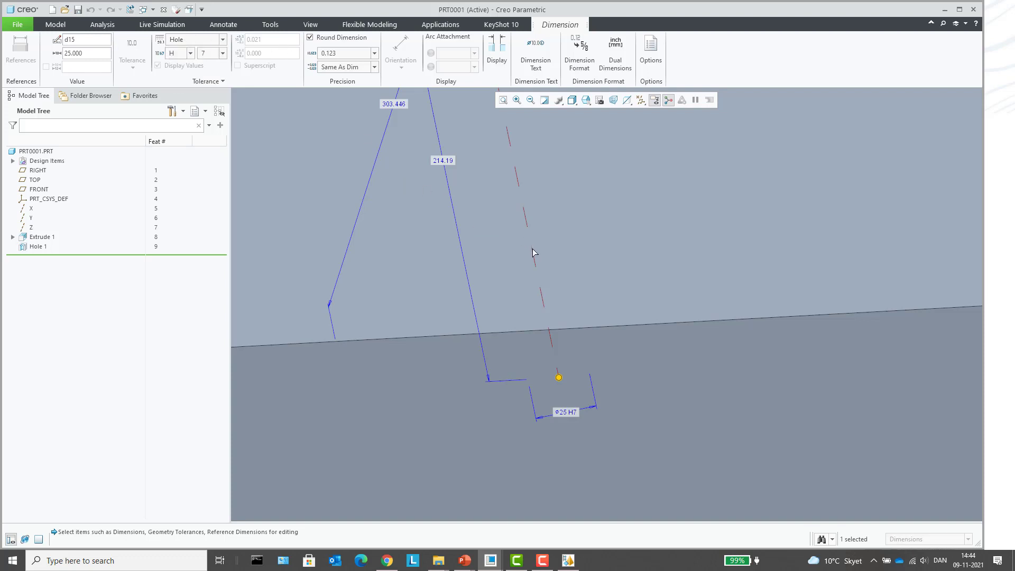
pyautogui.scroll(4, 532, 249)
pyautogui.click(274, 166)
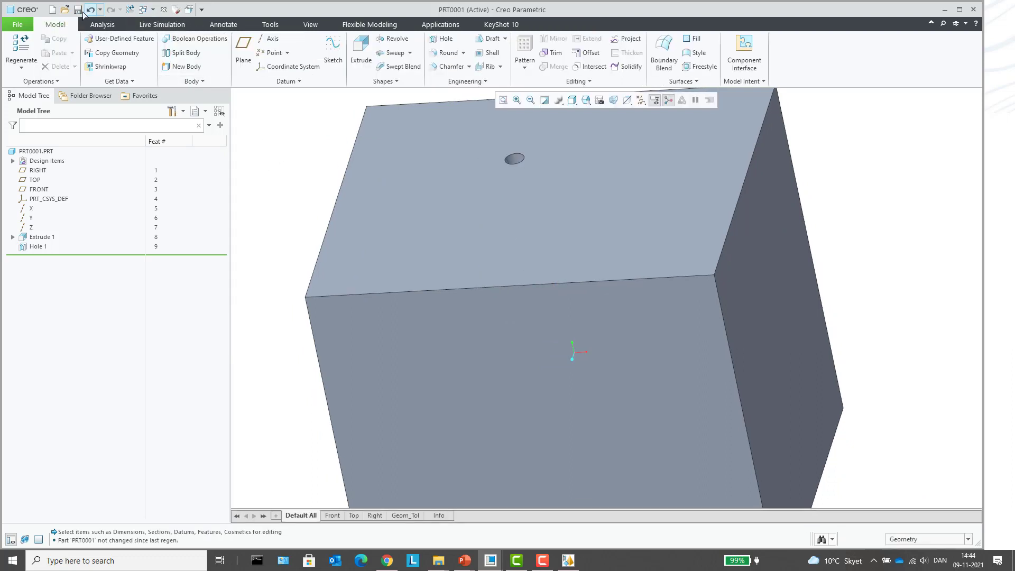
# Create a new drawing of prt0001.prt on an empty A4 landscape sheet without a template.
pyautogui.click(54, 11)
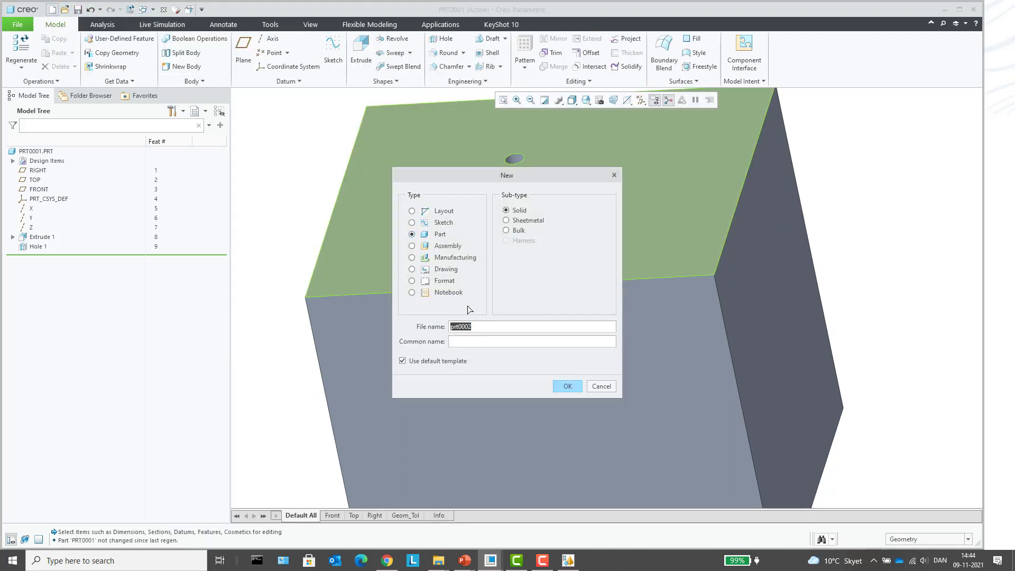
pyautogui.click(448, 273)
pyautogui.click(566, 400)
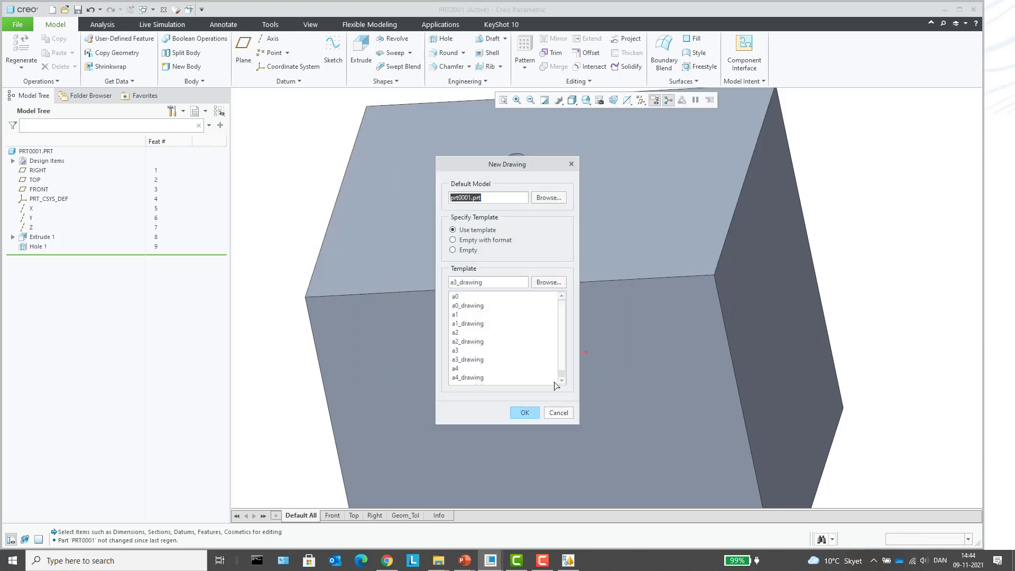
pyautogui.click(454, 250)
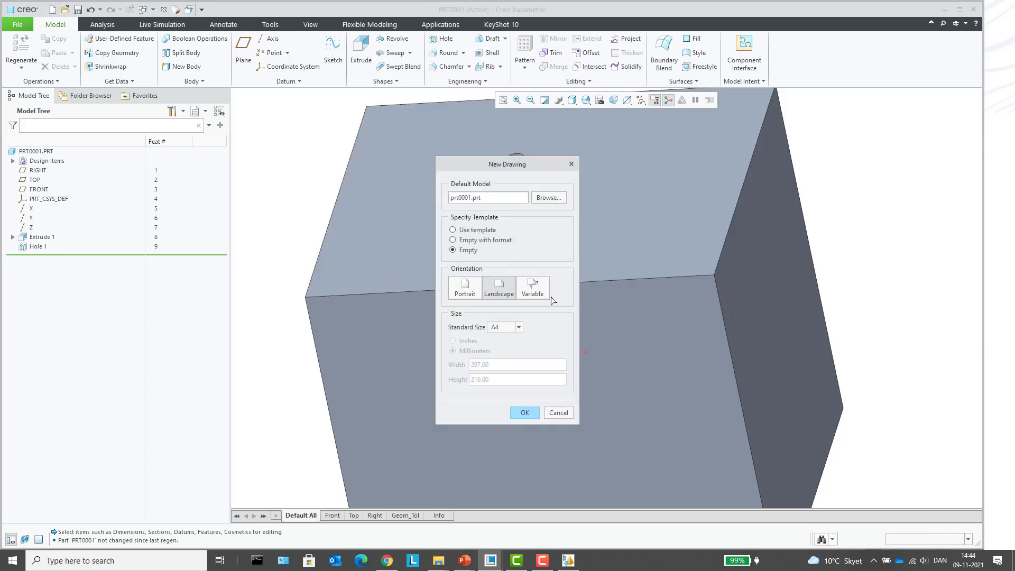
pyautogui.click(526, 416)
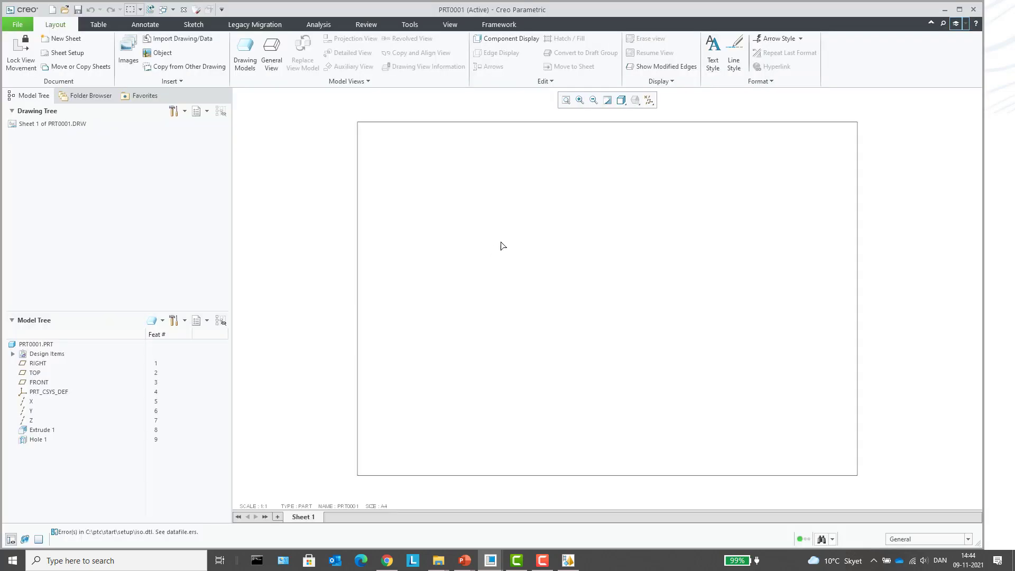
# Place a general view of the part on the sheet, using the TOP view orientation.
pyautogui.rightClick(512, 241)
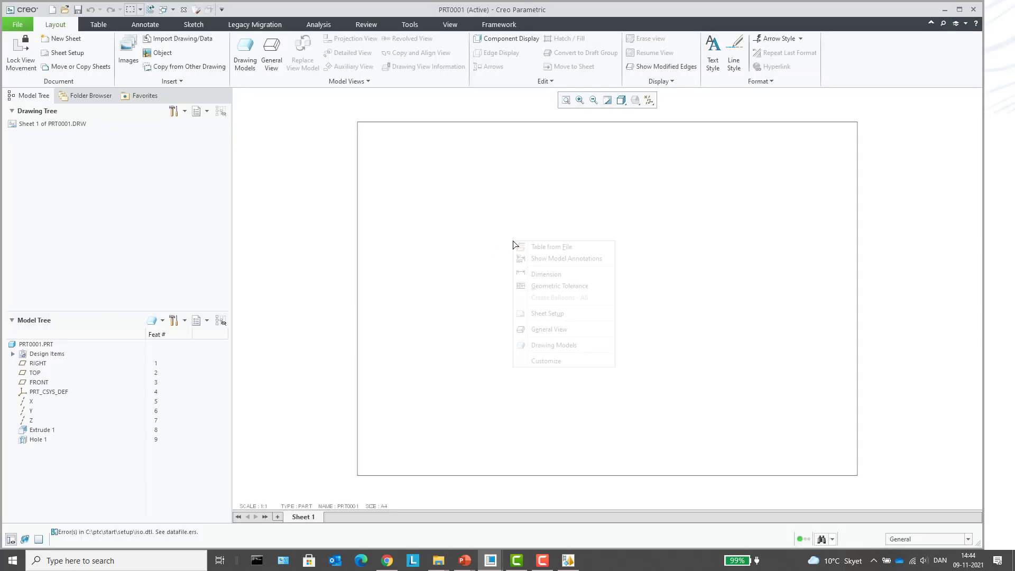
pyautogui.click(549, 329)
pyautogui.click(491, 267)
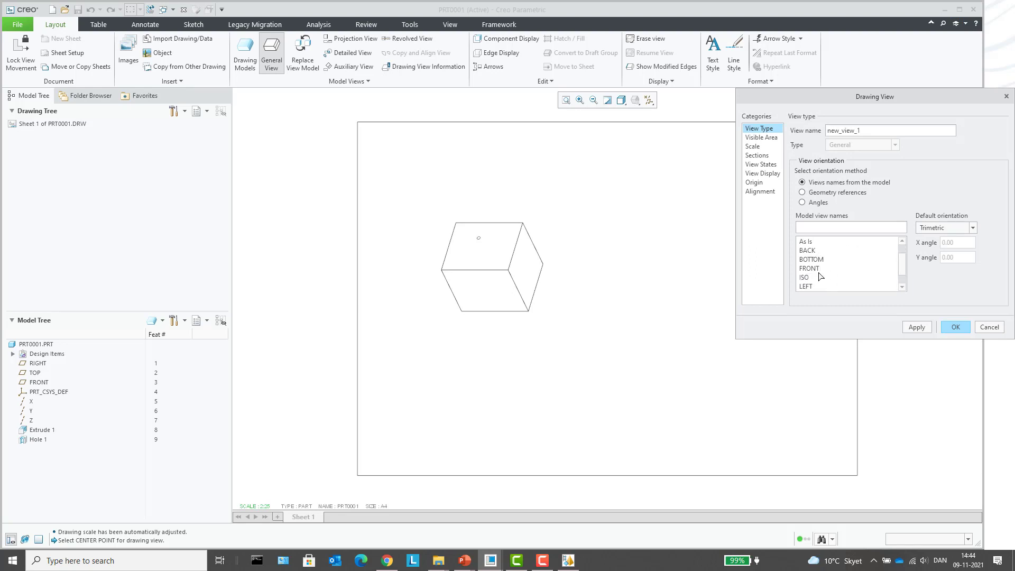
pyautogui.scroll(-1, 818, 273)
pyautogui.scroll(-1, 817, 274)
pyautogui.click(825, 286)
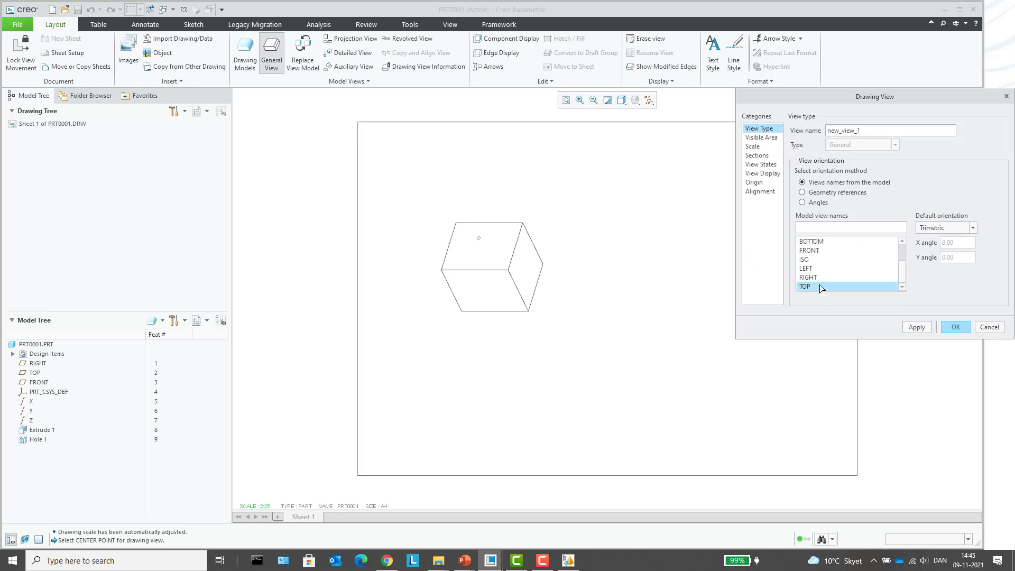
pyautogui.click(941, 324)
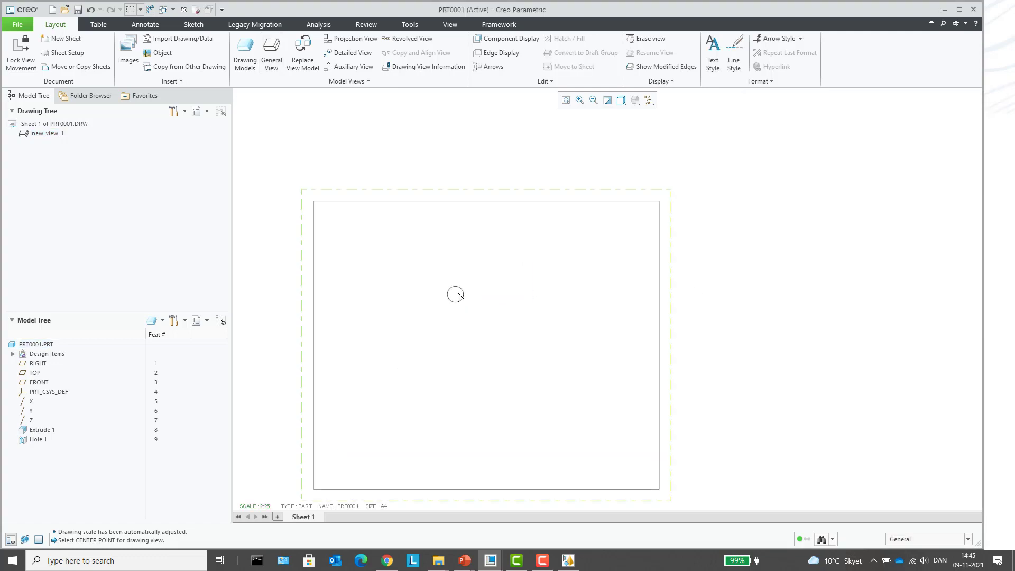
# Show the hole's dimensions in the top view and move the diameter dimension above the block's outline.
pyautogui.click(38, 440)
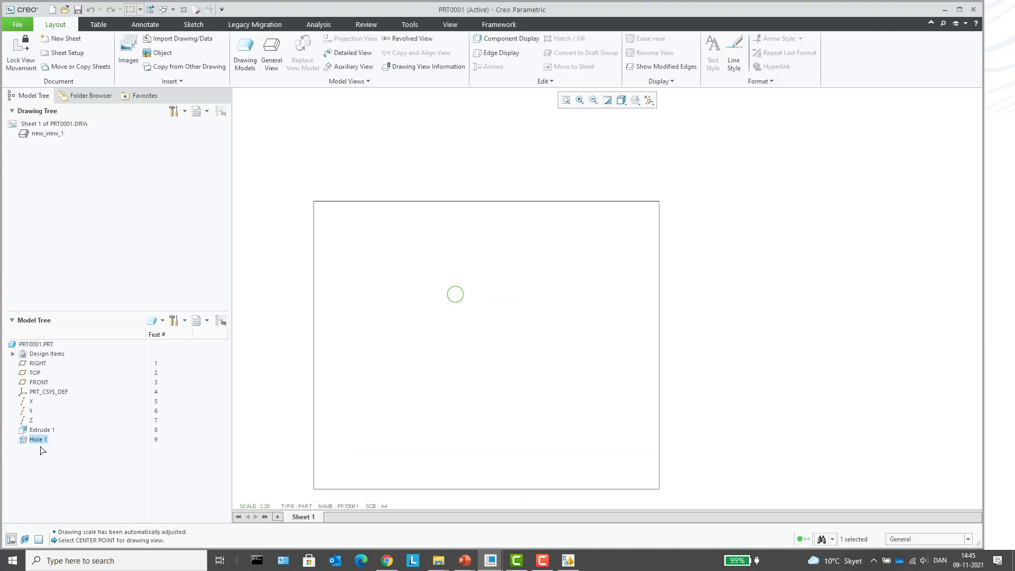
pyautogui.rightClick(42, 440)
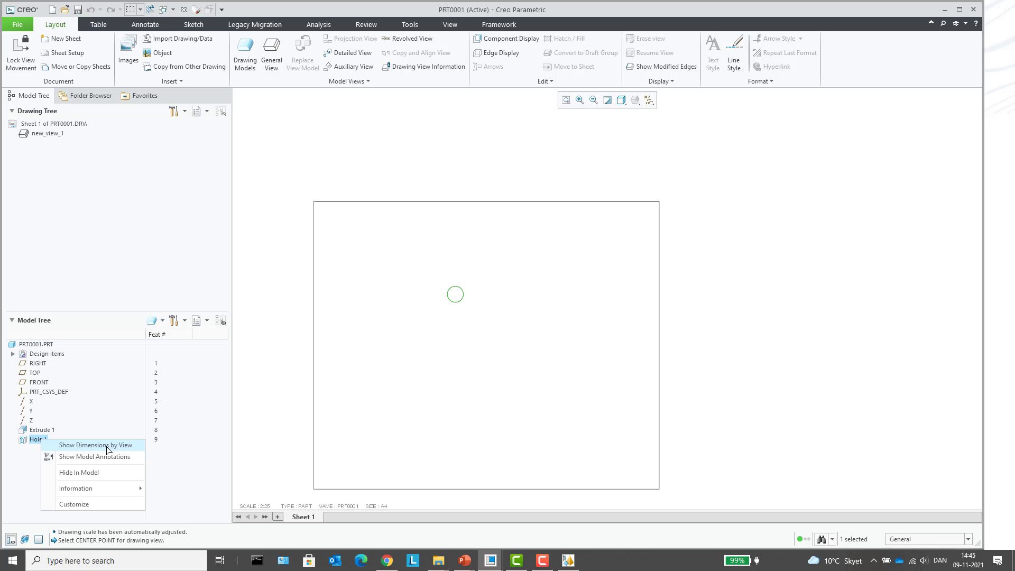
pyautogui.click(106, 446)
pyautogui.click(308, 290)
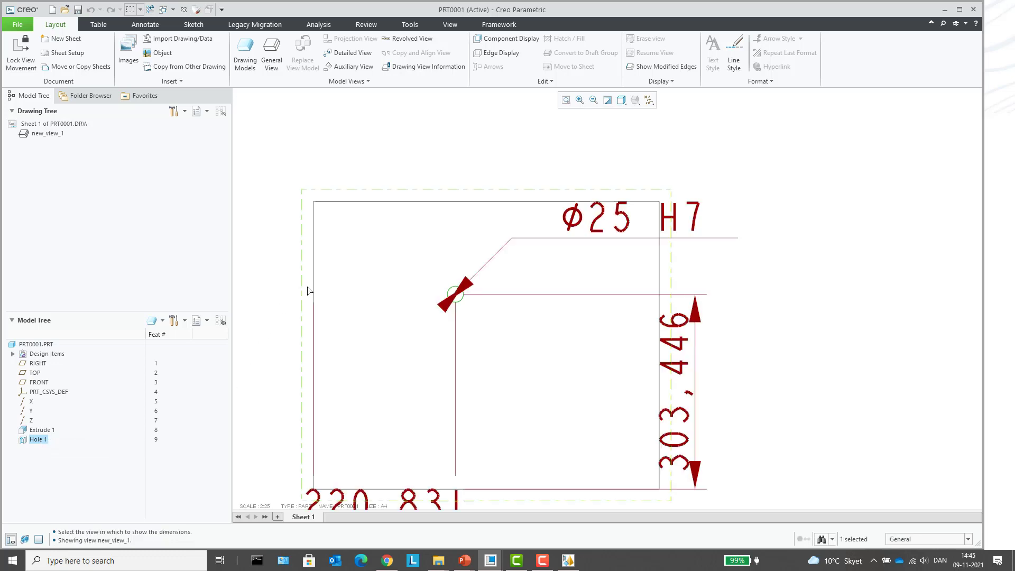
pyautogui.scroll(-3, 606, 347)
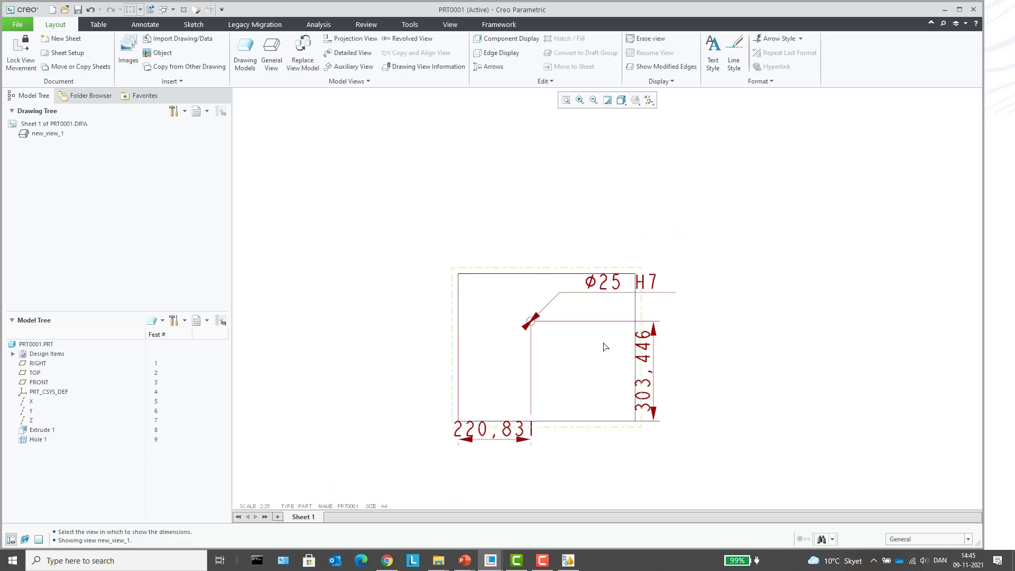
pyautogui.click(603, 282)
pyautogui.moveTo(603, 281); pyautogui.dragTo(614, 194)
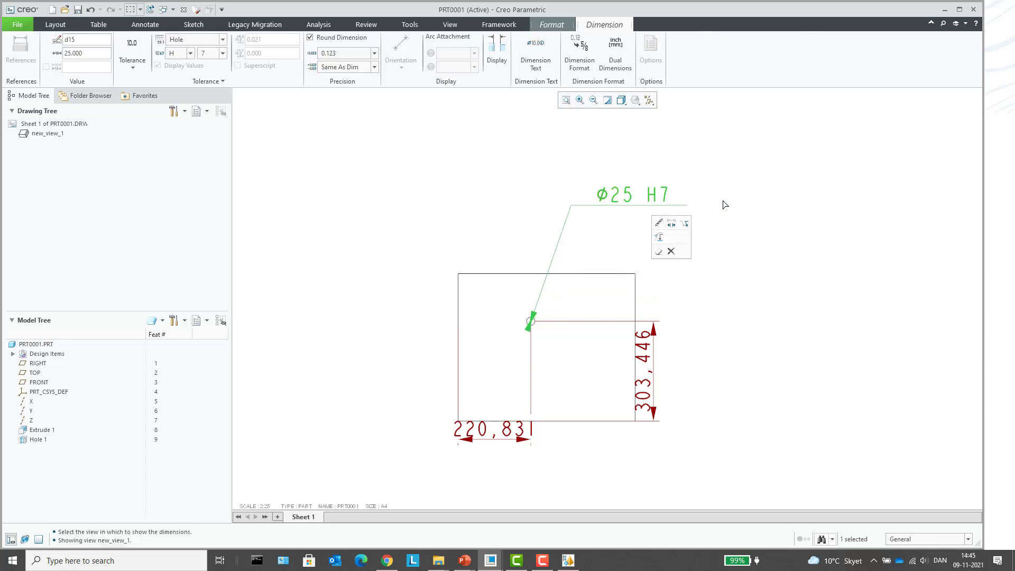
# Try the General, Hole and None tolerance tables on the hole's diameter dimension in the drawing.
pyautogui.click(223, 42)
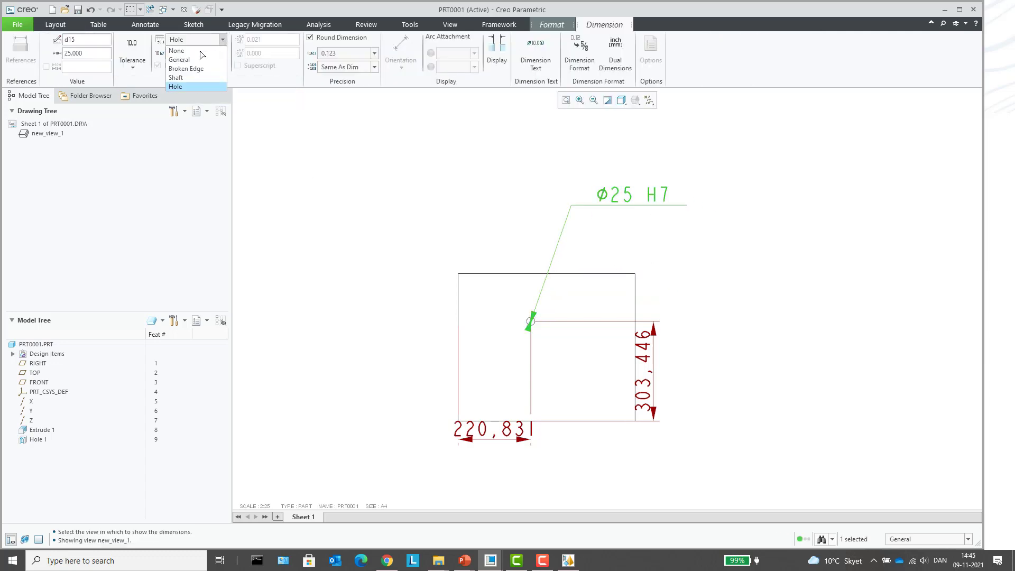
pyautogui.click(195, 62)
pyautogui.click(223, 39)
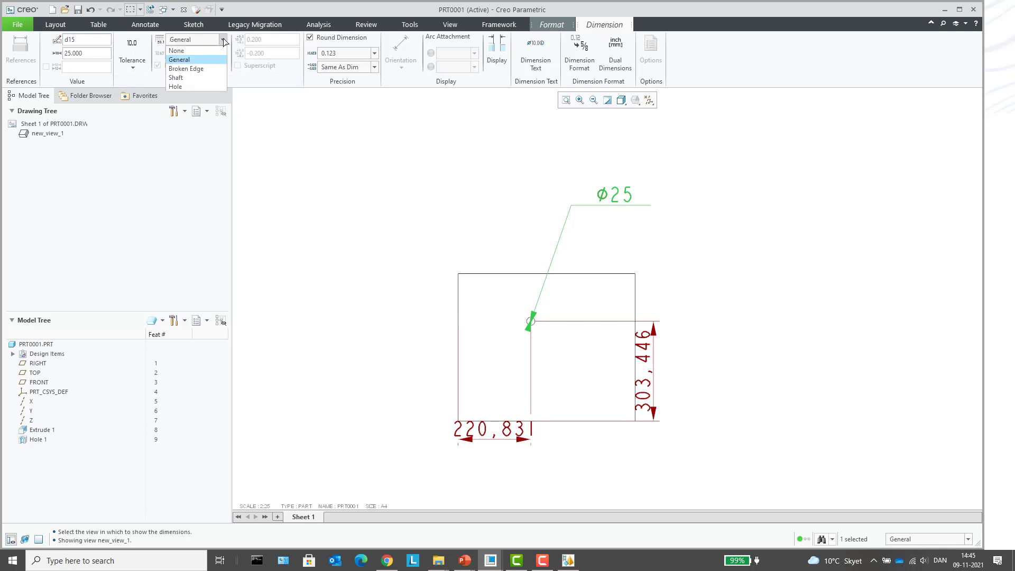
pyautogui.click(186, 86)
pyautogui.click(212, 39)
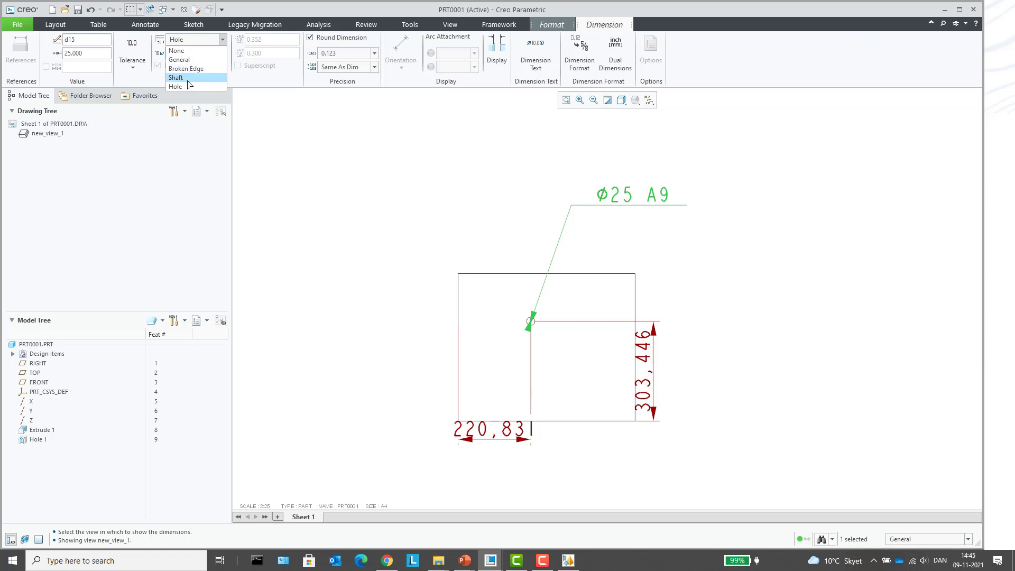
pyautogui.click(189, 51)
pyautogui.click(190, 41)
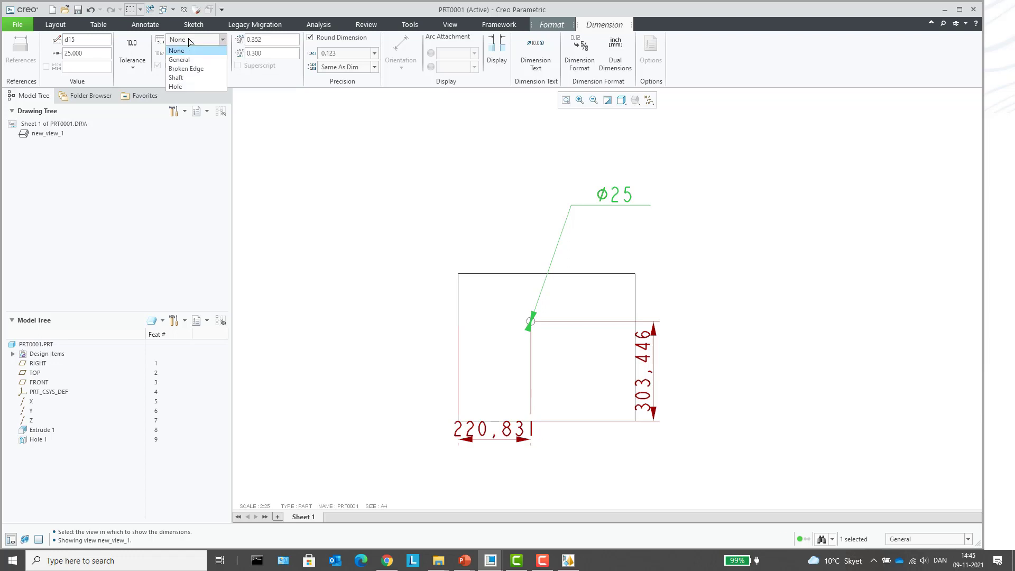
# Set the diameter dimension's tolerance table to Hole with class H7.
pyautogui.click(187, 86)
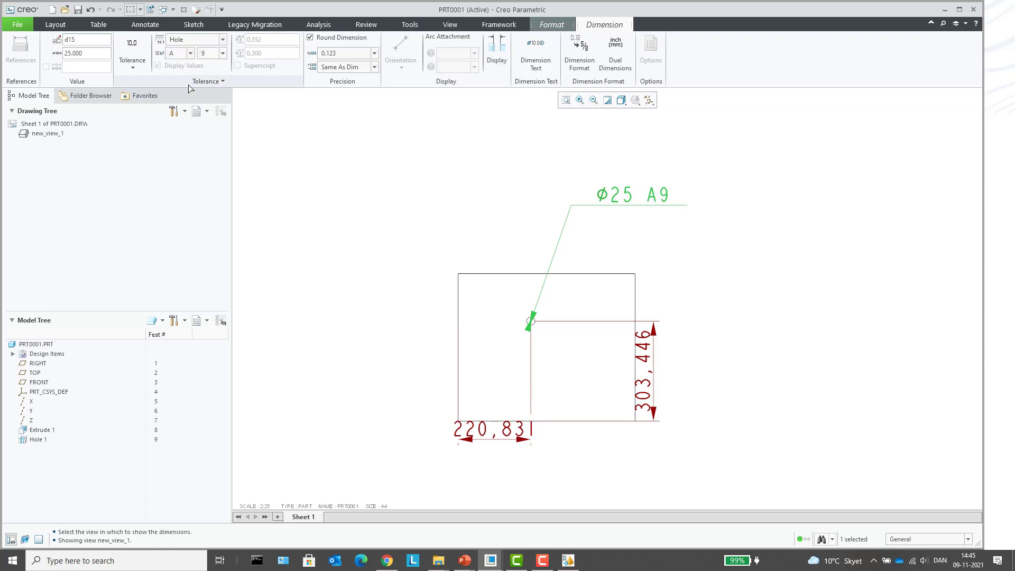
pyautogui.click(190, 53)
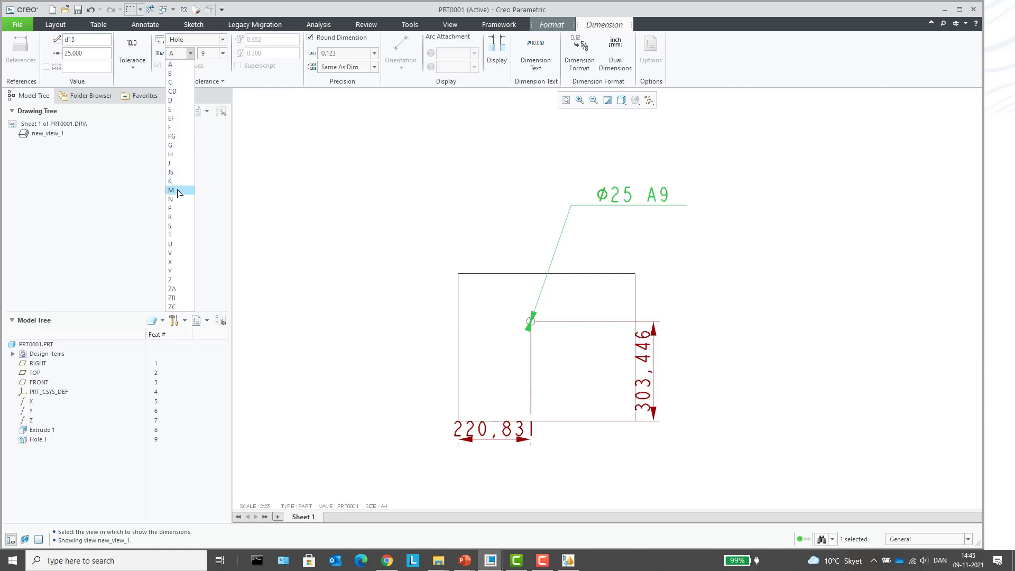
pyautogui.click(177, 154)
pyautogui.click(222, 54)
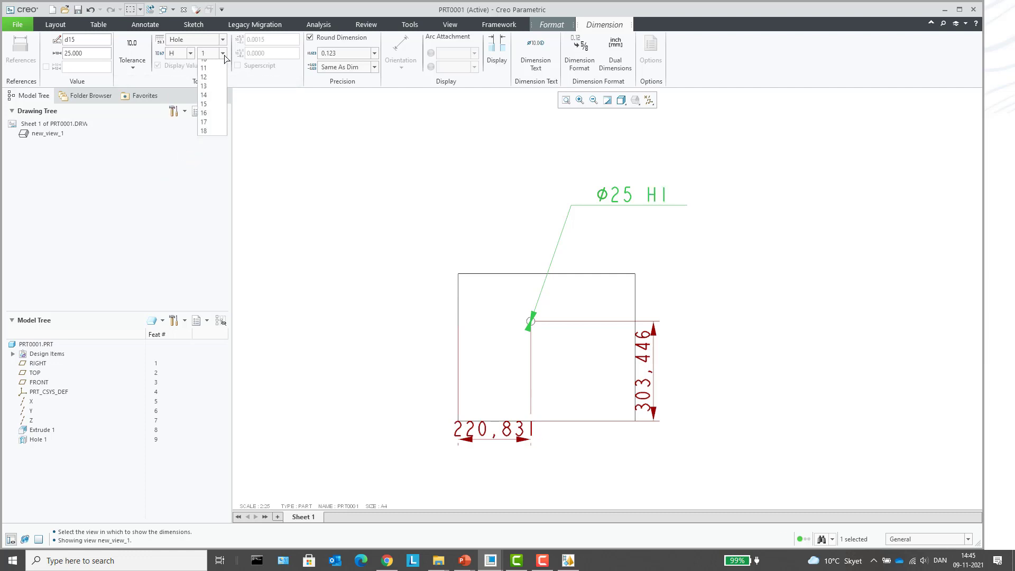
pyautogui.click(214, 118)
pyautogui.click(299, 132)
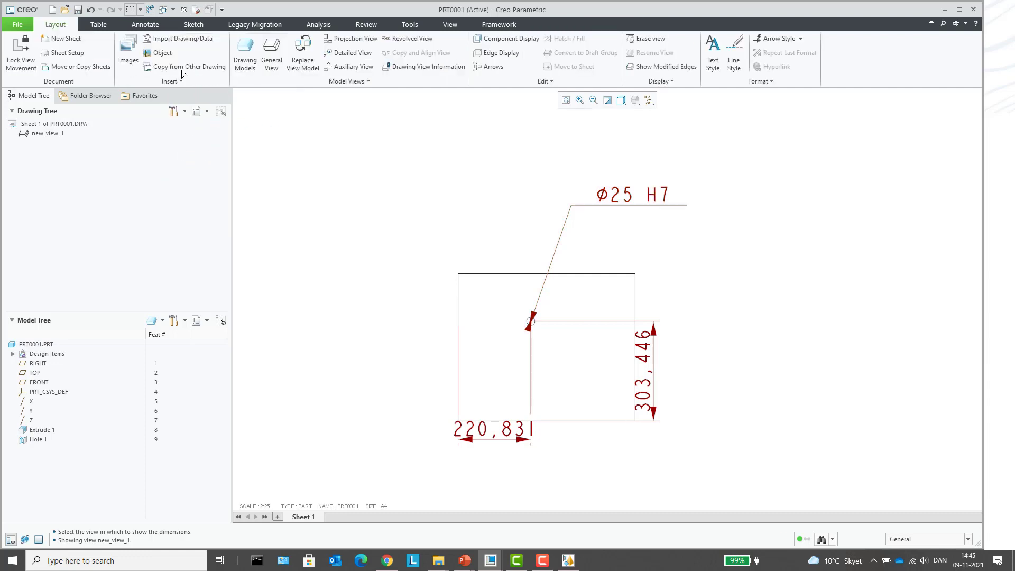
# Change the hole diameter dimension's tolerance display to Plus-Minus so the deviation values appear with H7.
pyautogui.click(650, 199)
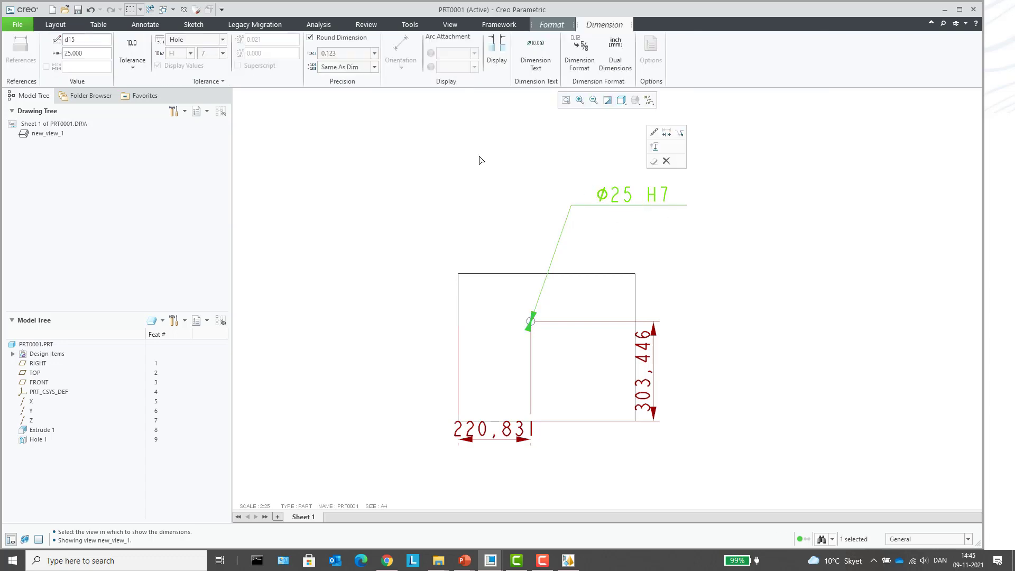
pyautogui.click(132, 60)
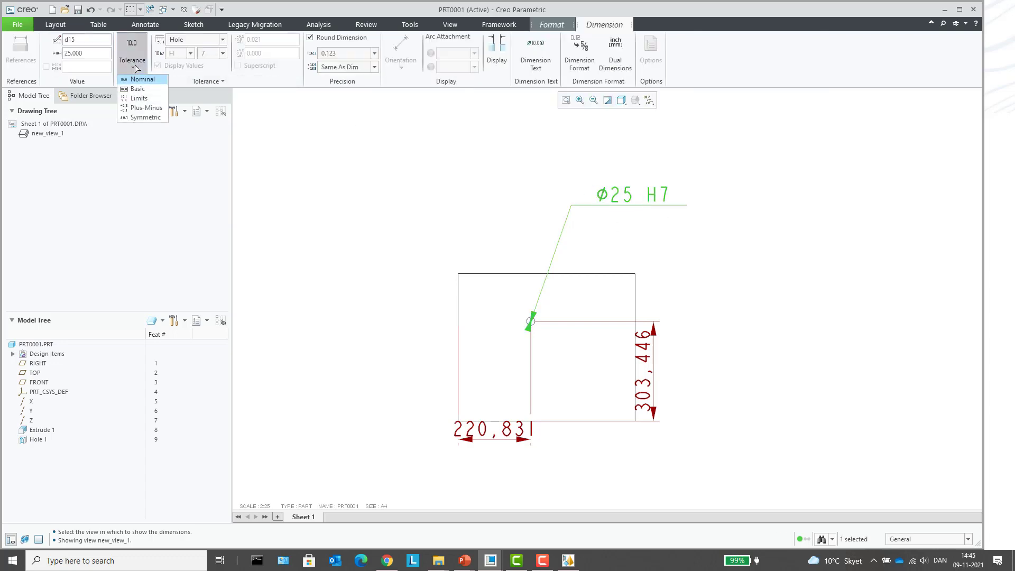
pyautogui.click(151, 109)
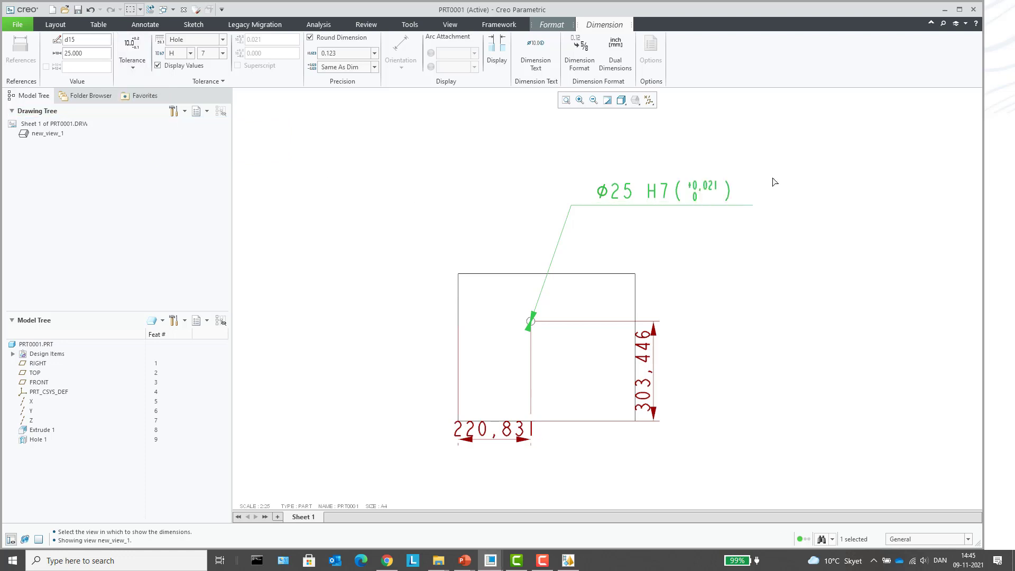
pyautogui.click(842, 191)
pyautogui.scroll(2, 839, 167)
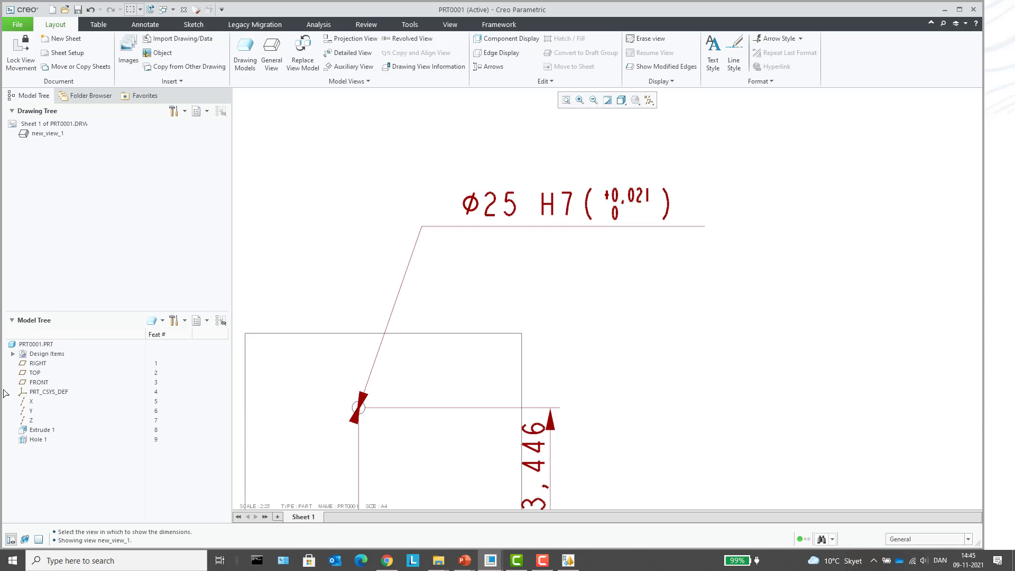
# Open the PRT0001 part model from the drawing.
pyautogui.click(36, 344)
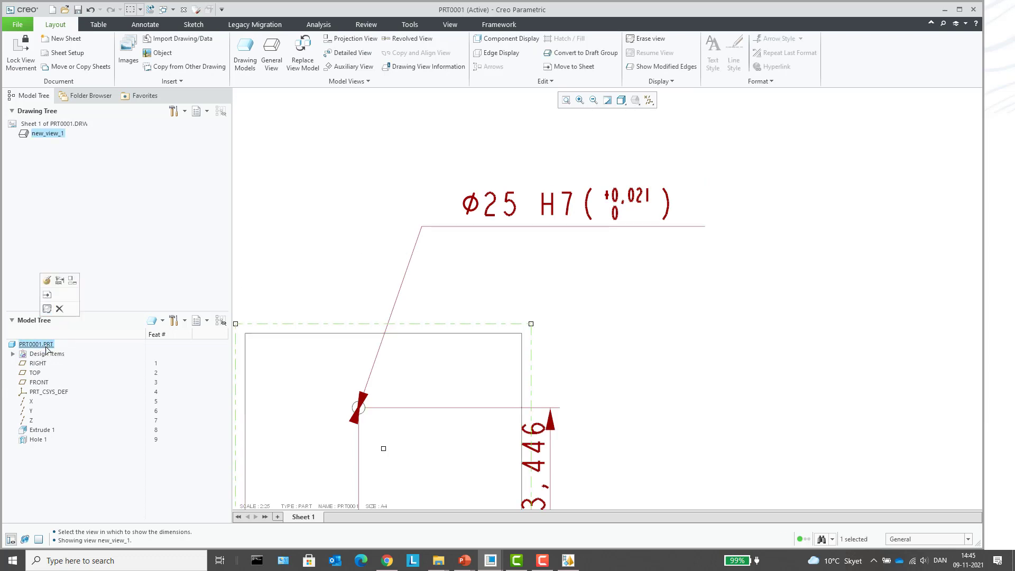
pyautogui.rightClick(46, 348)
pyautogui.click(82, 354)
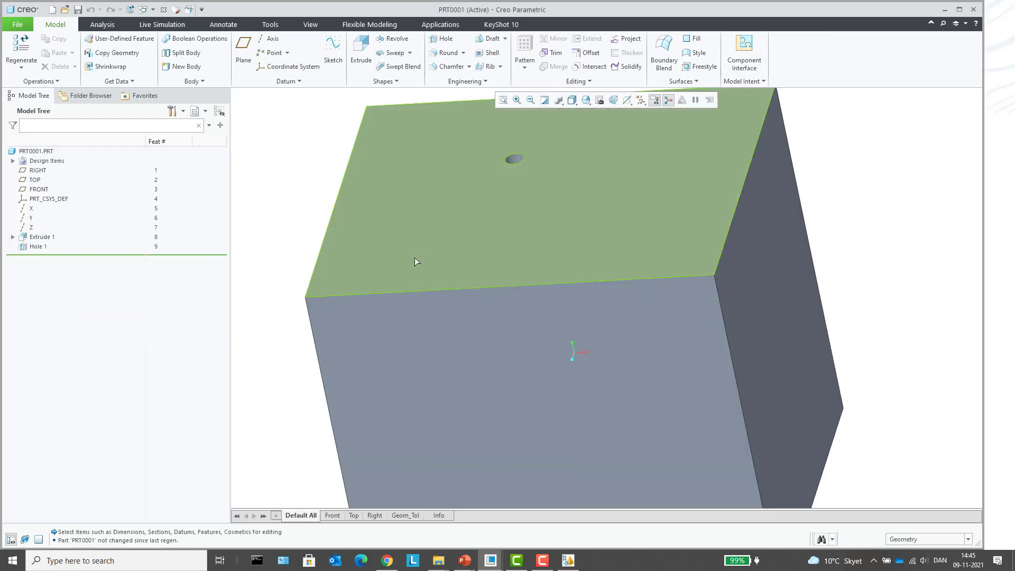
# Display the hole's dimensions on the model and select its diameter dimension.
pyautogui.scroll(-5, 472, 211)
pyautogui.scroll(4, 467, 243)
pyautogui.scroll(-1, 468, 254)
pyautogui.click(468, 256)
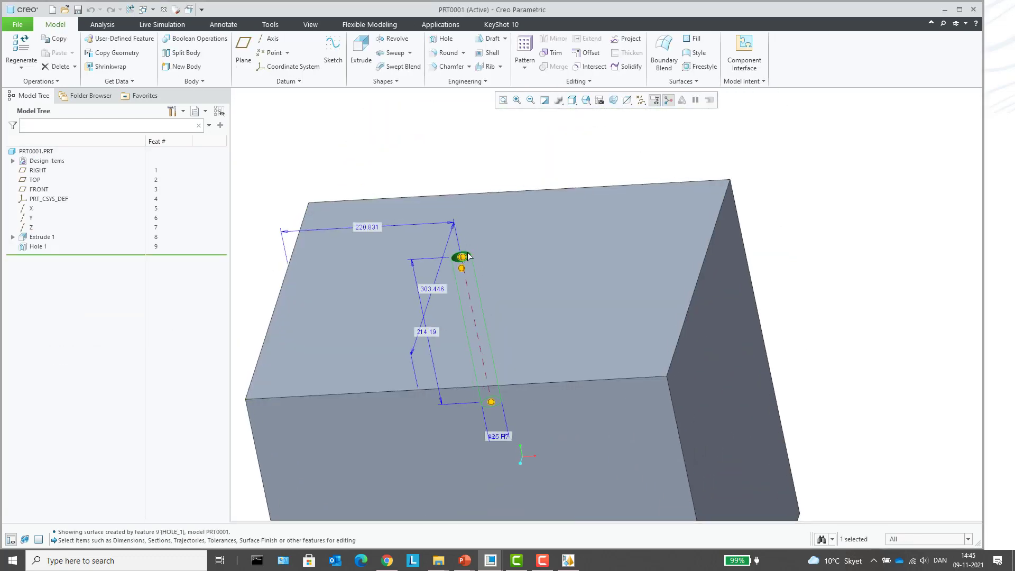
pyautogui.click(503, 437)
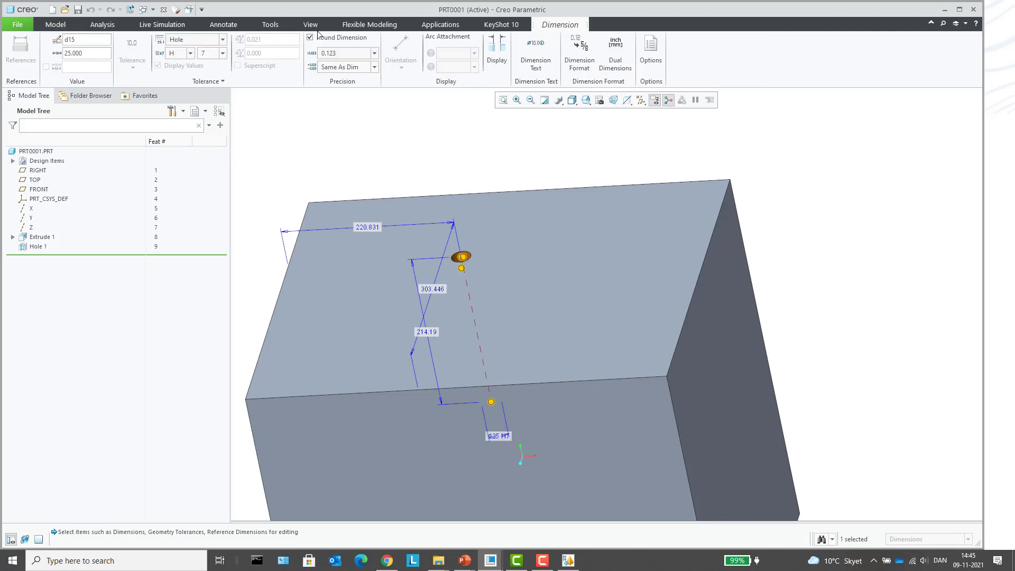
# Search the commands for "bou" and start Dimension Boundaries.
pyautogui.click(270, 25)
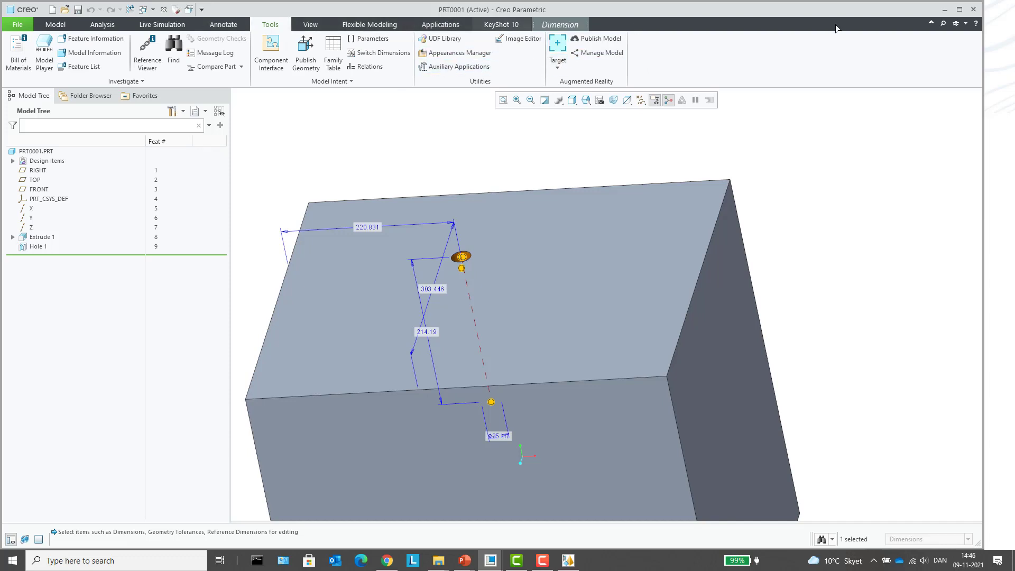
pyautogui.click(56, 24)
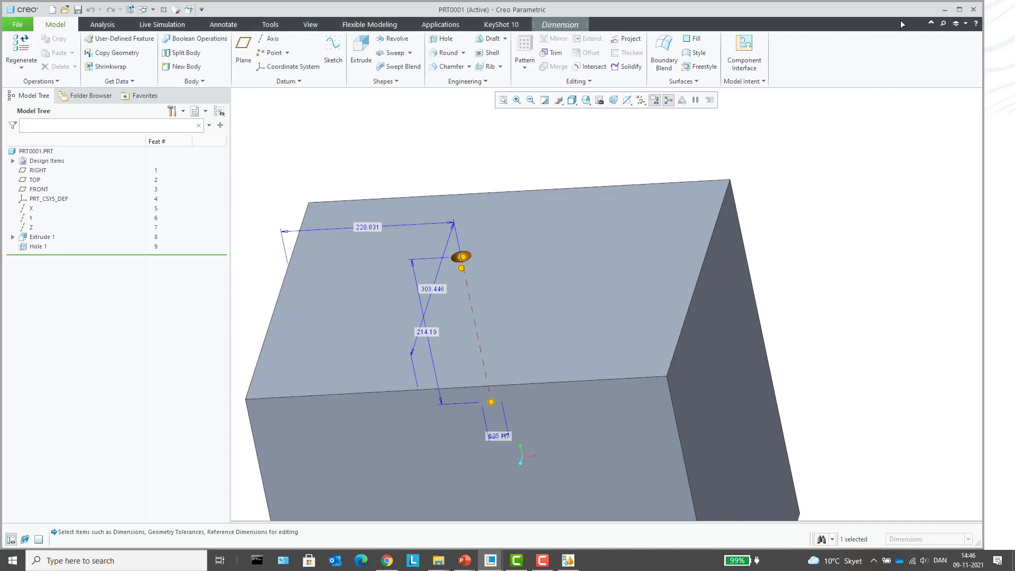
pyautogui.click(943, 23)
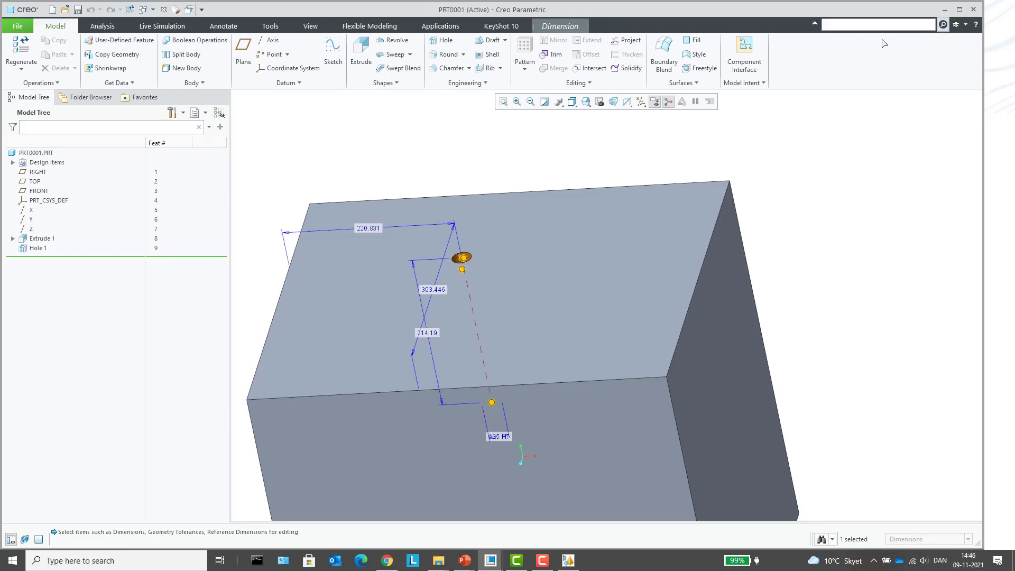
pyautogui.write('dim')
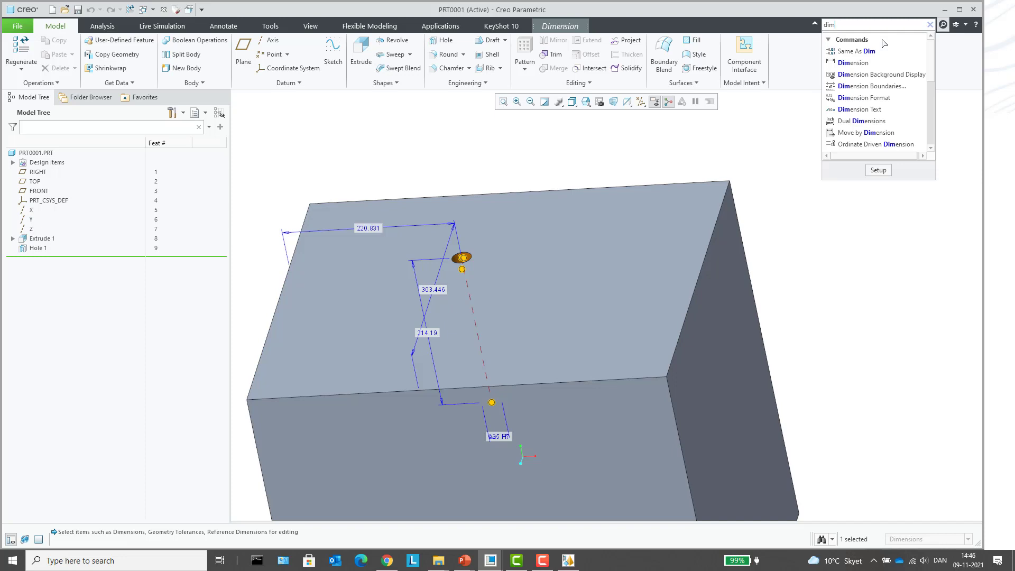
pyautogui.press('BackSpace')
pyautogui.press('BackSpace')
pyautogui.press('BackSpace')
pyautogui.write('bou')
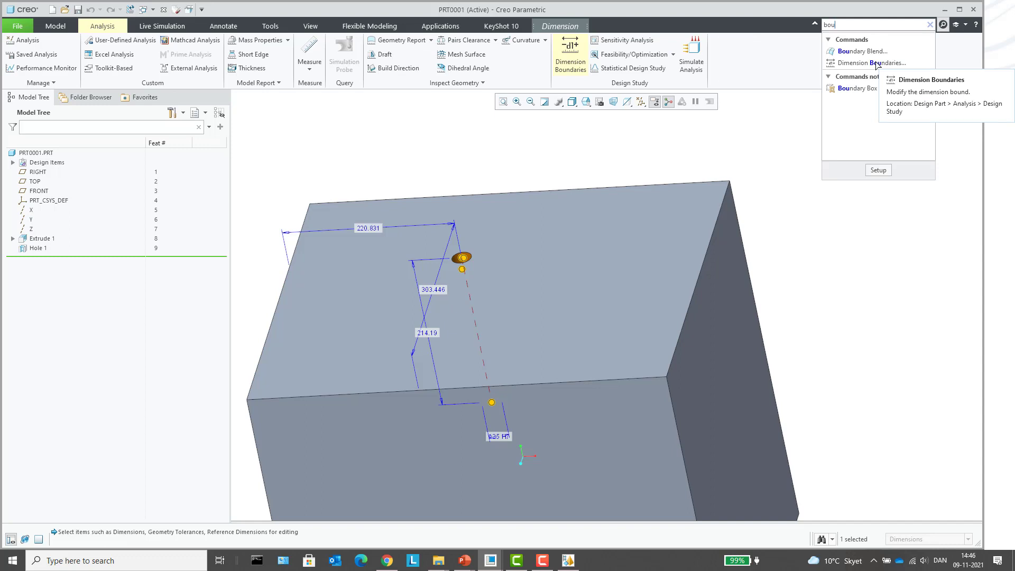
pyautogui.click(876, 64)
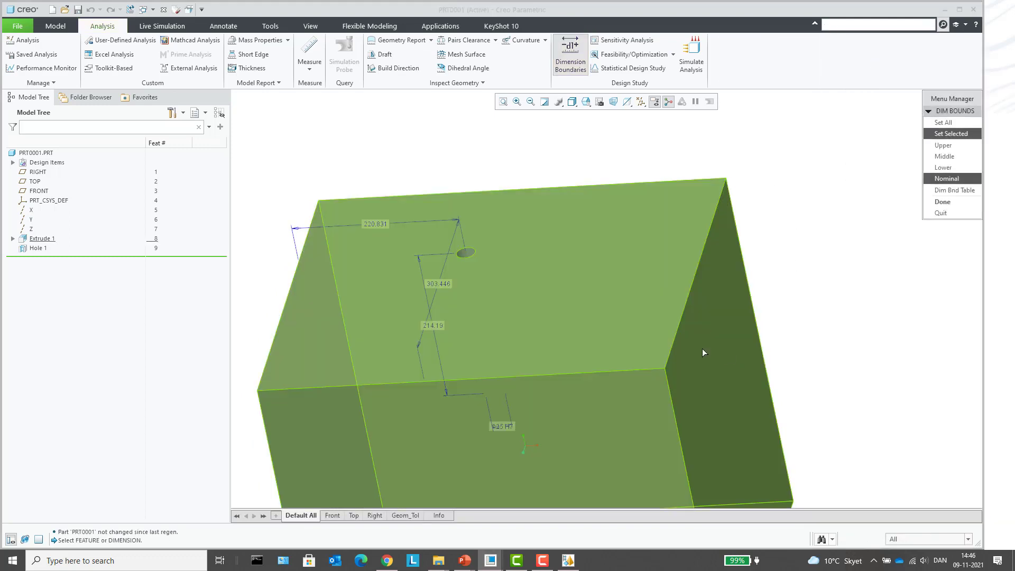
# Set the hole diameter's dimension boundary to Middle, finish the boundary settings, and regenerate the part.
pyautogui.click(509, 427)
pyautogui.click(958, 158)
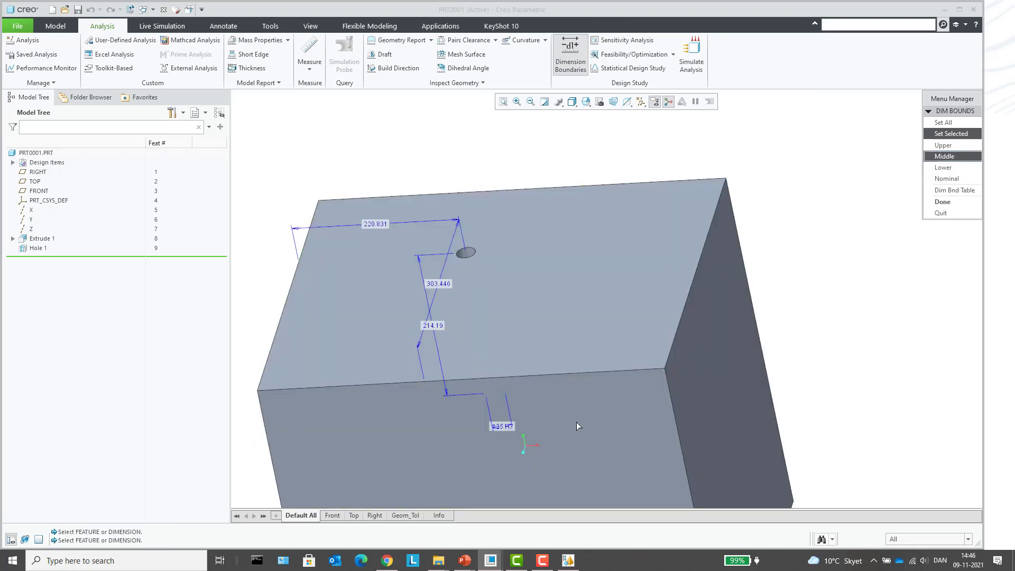
pyautogui.click(506, 429)
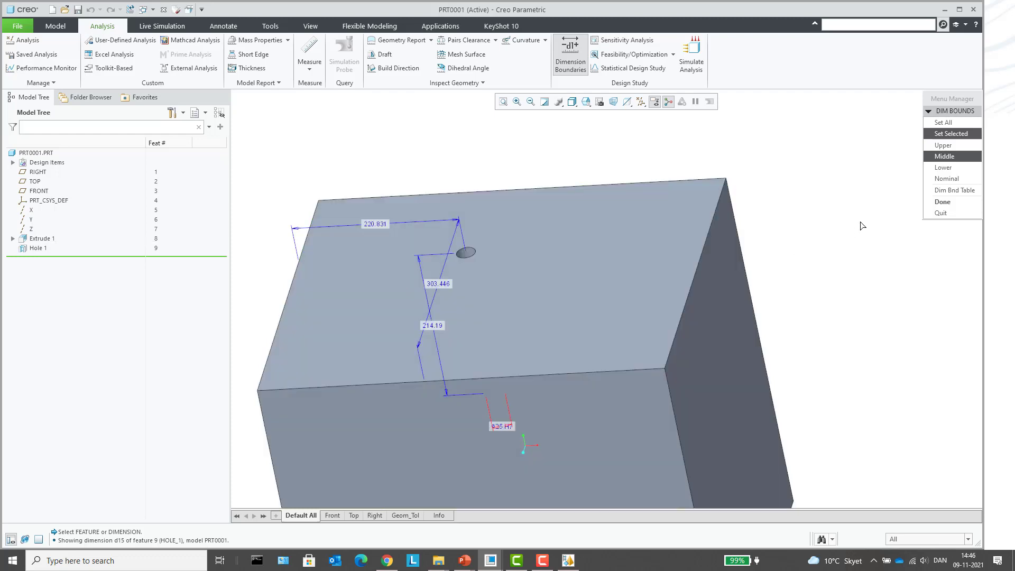
pyautogui.click(943, 202)
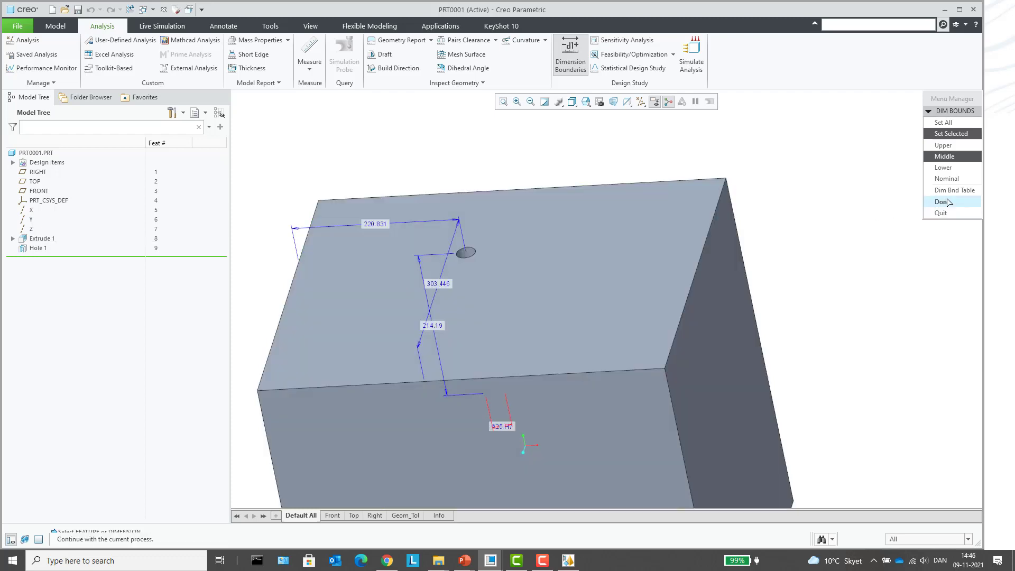
pyautogui.click(130, 9)
# Measure the cylindrical surface of the hole to check its diameter after regeneration.
pyautogui.click(462, 240)
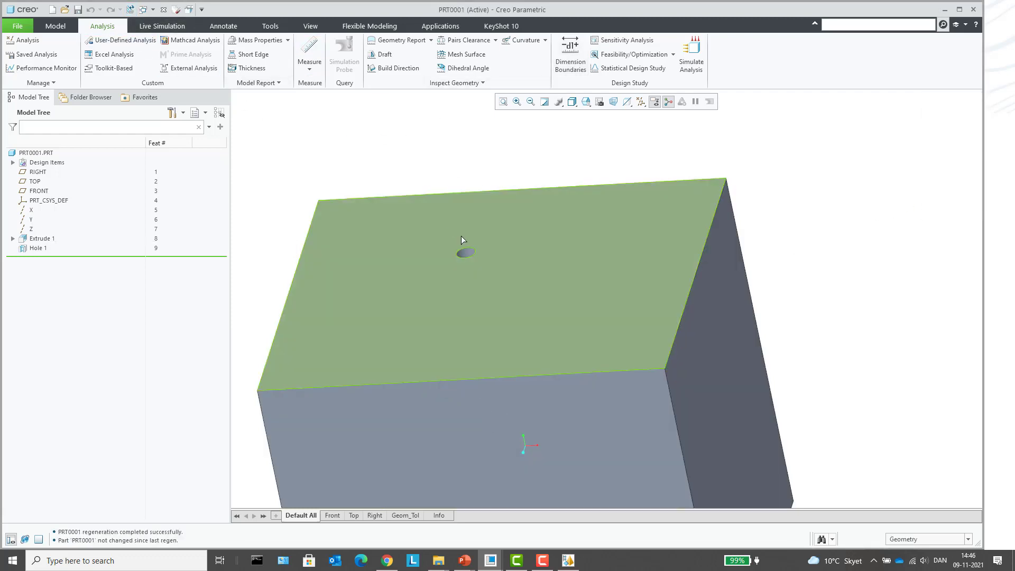
pyautogui.scroll(5, 460, 262)
pyautogui.scroll(-2, 504, 243)
pyautogui.scroll(2, 487, 261)
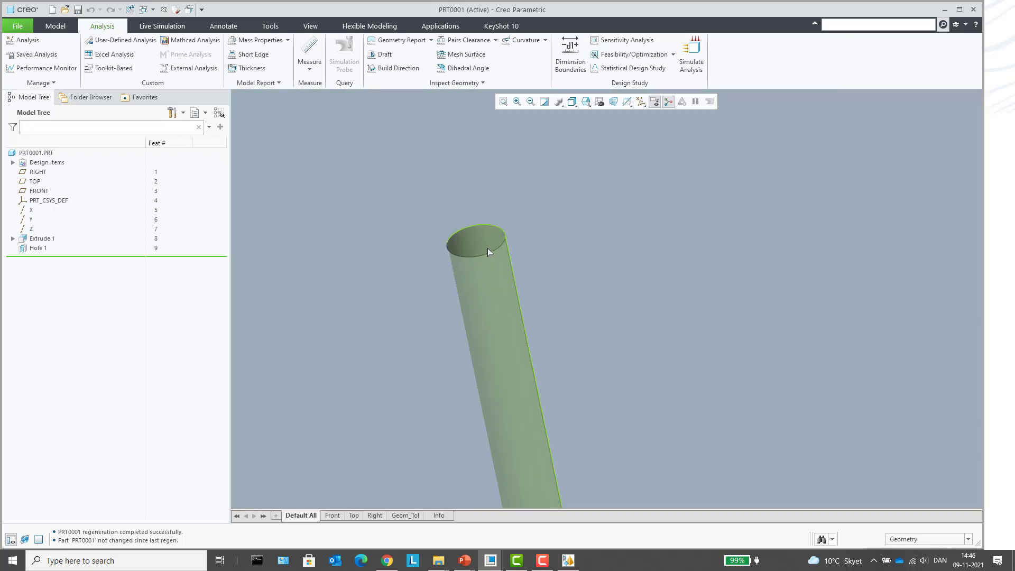
pyautogui.scroll(-2, 488, 251)
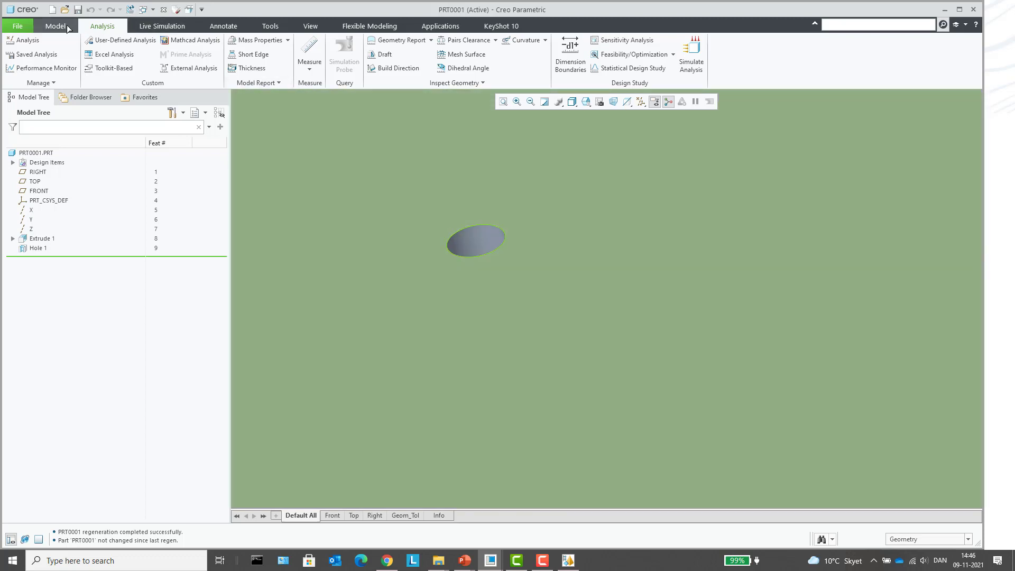
pyautogui.click(309, 53)
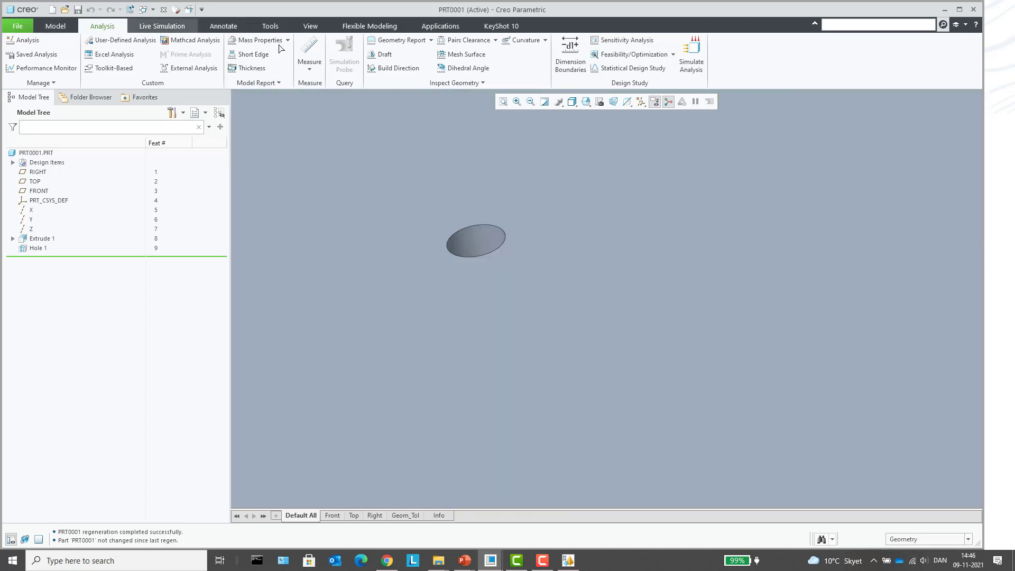
pyautogui.click(477, 242)
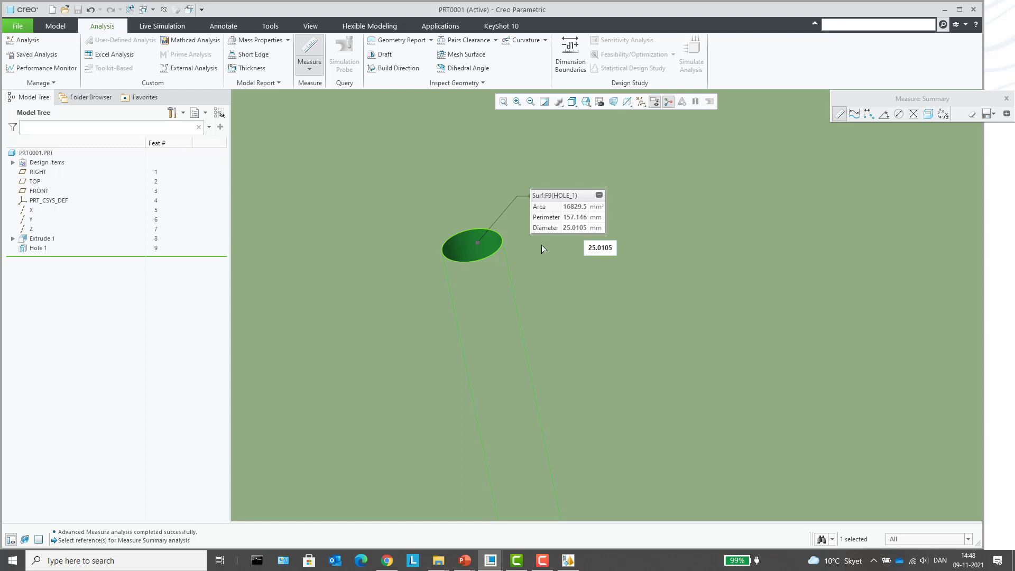
pyautogui.scroll(3, 632, 332)
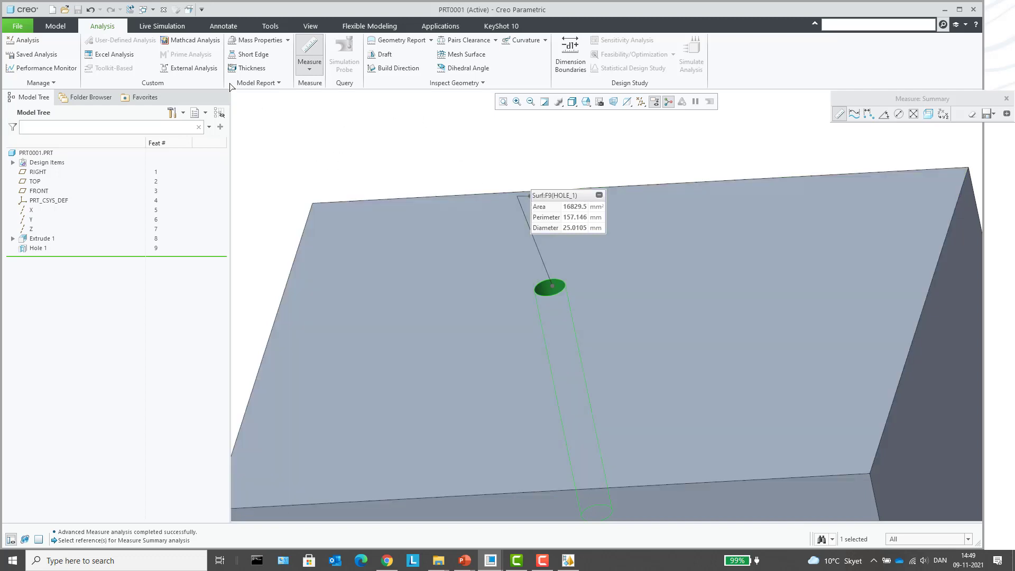
# Switch to the NO_DATUMS_GEOM-TOL.PRT model and make TOP the active annotation plane.
pyautogui.click(152, 10)
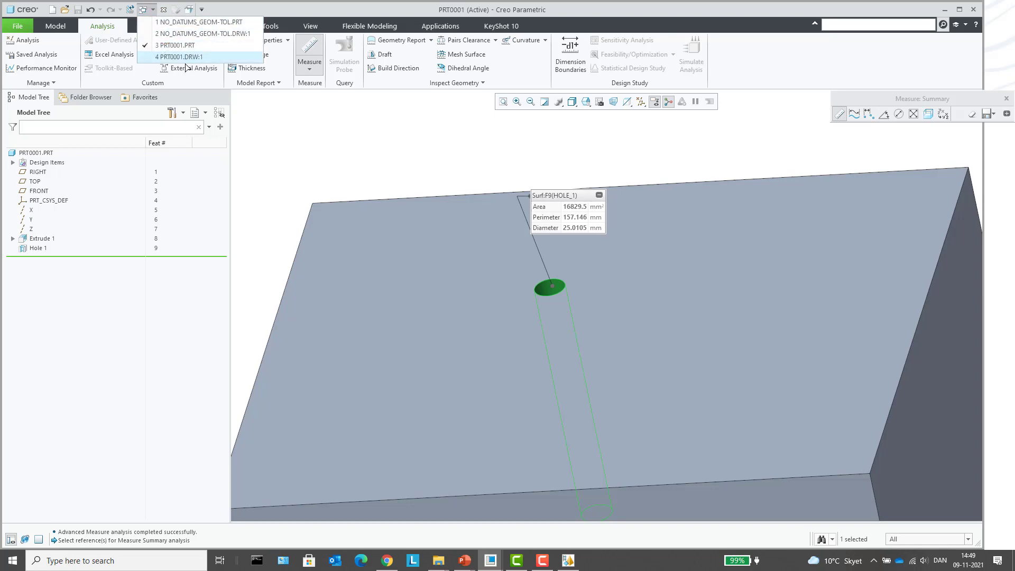
pyautogui.click(191, 22)
pyautogui.scroll(3, 629, 248)
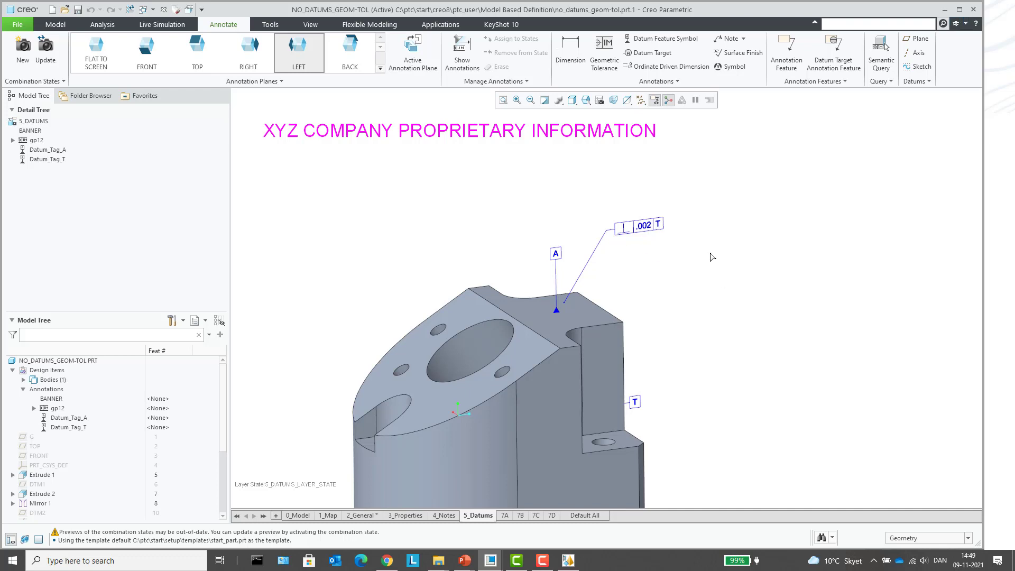
pyautogui.scroll(3, 709, 259)
pyautogui.moveTo(704, 265); pyautogui.dragTo(664, 300, button='middle')
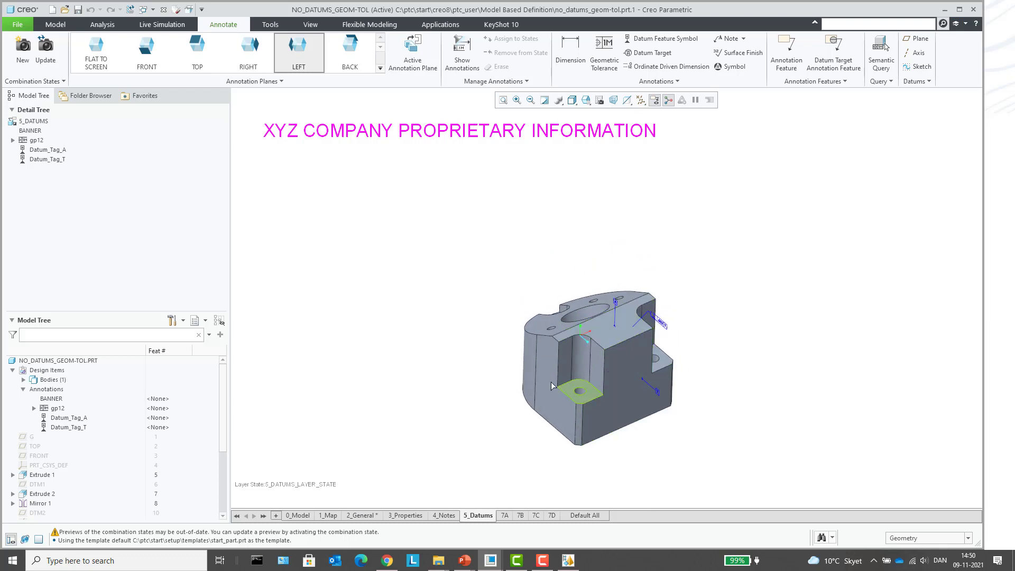
pyautogui.click(208, 59)
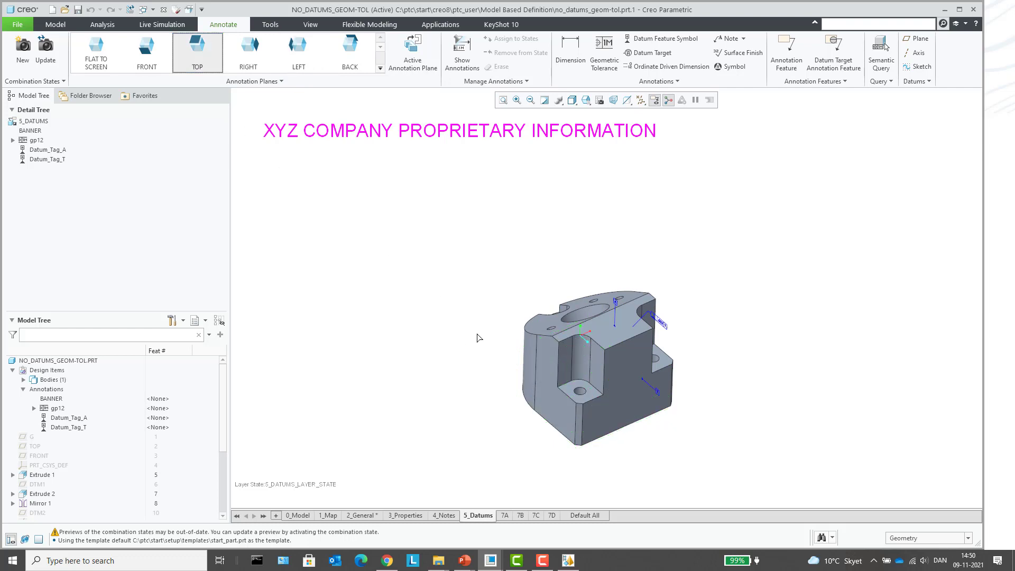
# Using surface references, add a dimension from the corner pocket's inner side wall to the parallel outer face of the part.
pyautogui.scroll(3, 616, 460)
pyautogui.scroll(-1, 624, 438)
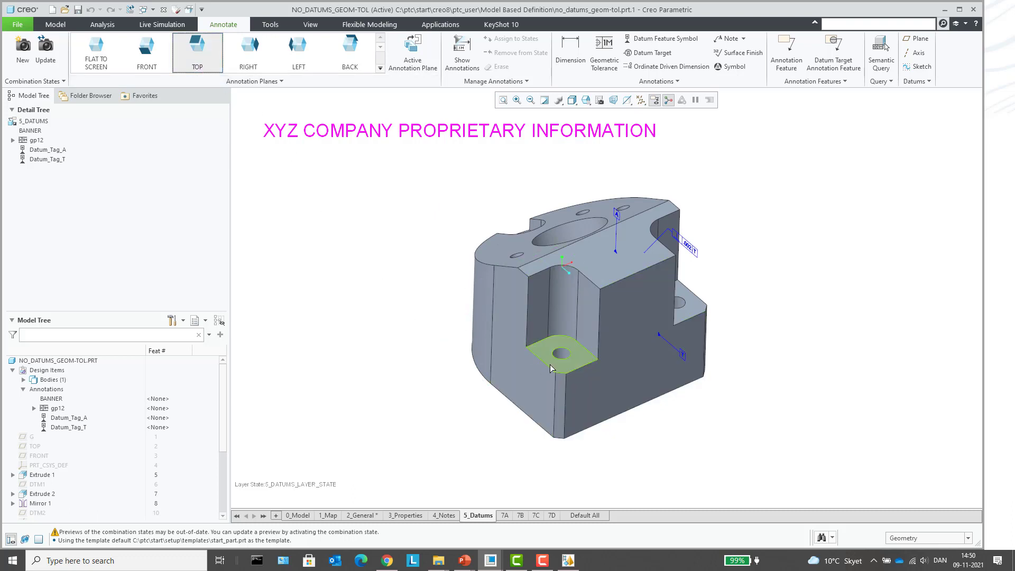
pyautogui.scroll(2, 575, 403)
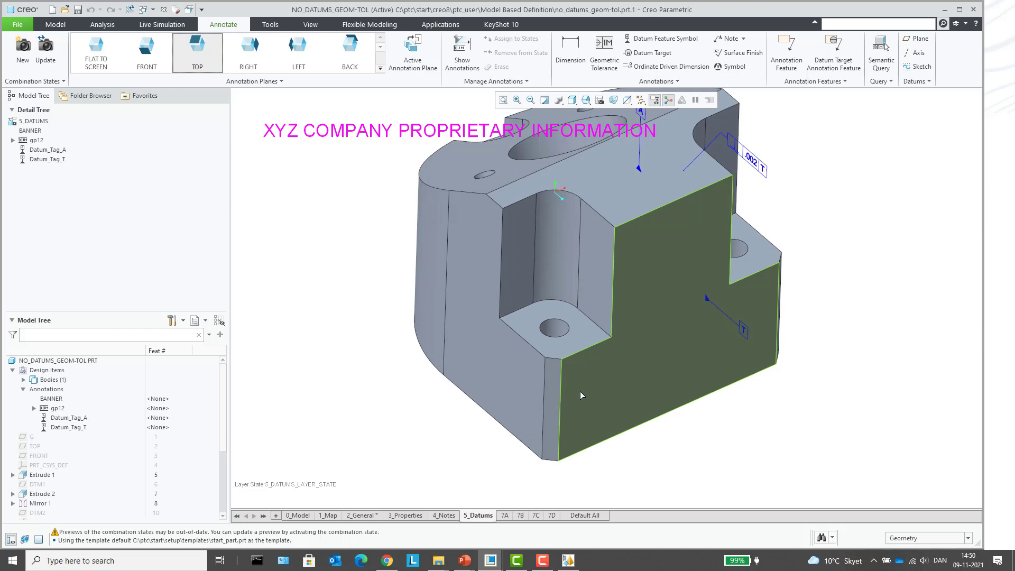
pyautogui.click(569, 47)
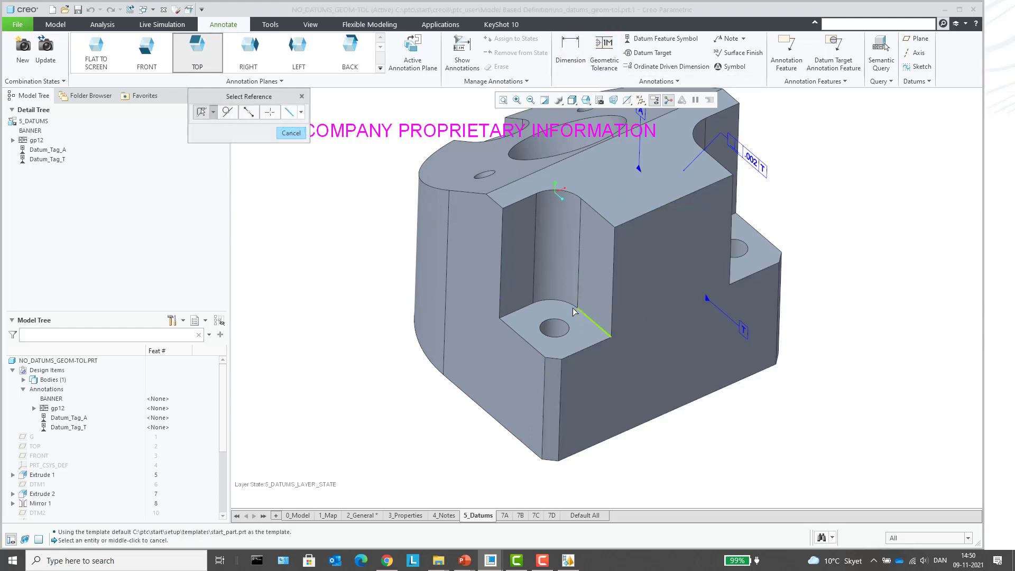
pyautogui.click(214, 113)
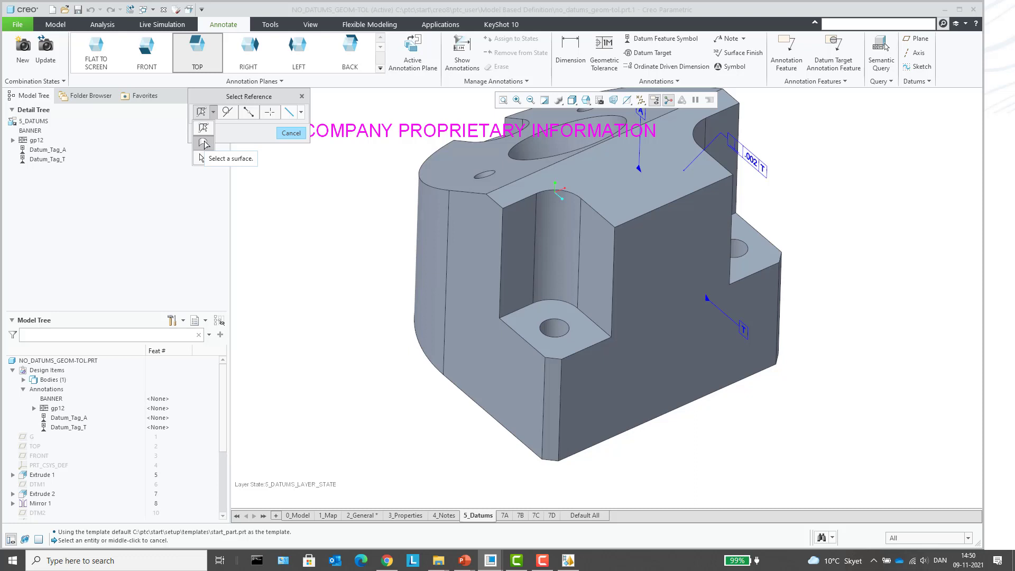
pyautogui.click(205, 147)
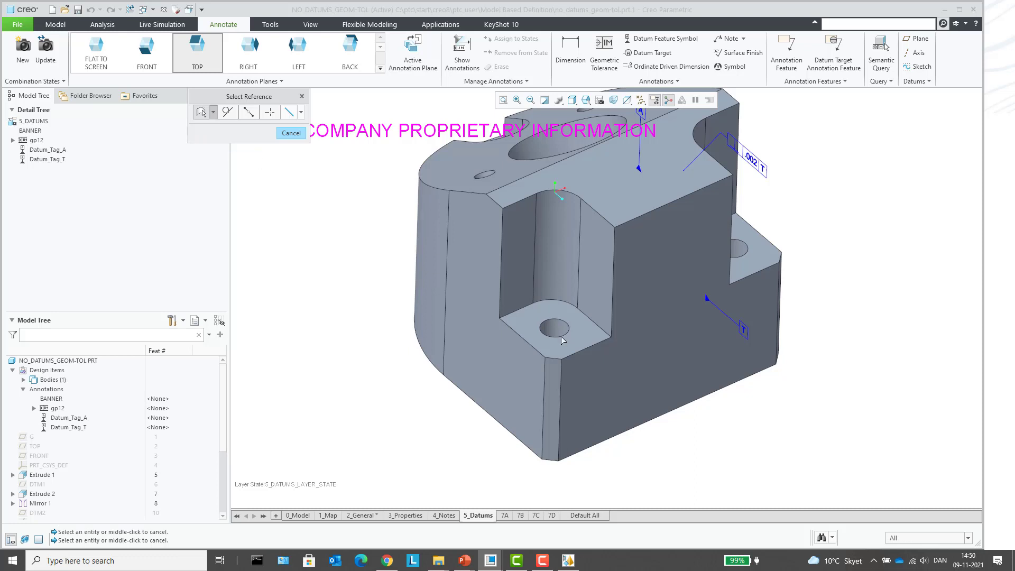
pyautogui.scroll(3, 603, 296)
pyautogui.click(601, 289)
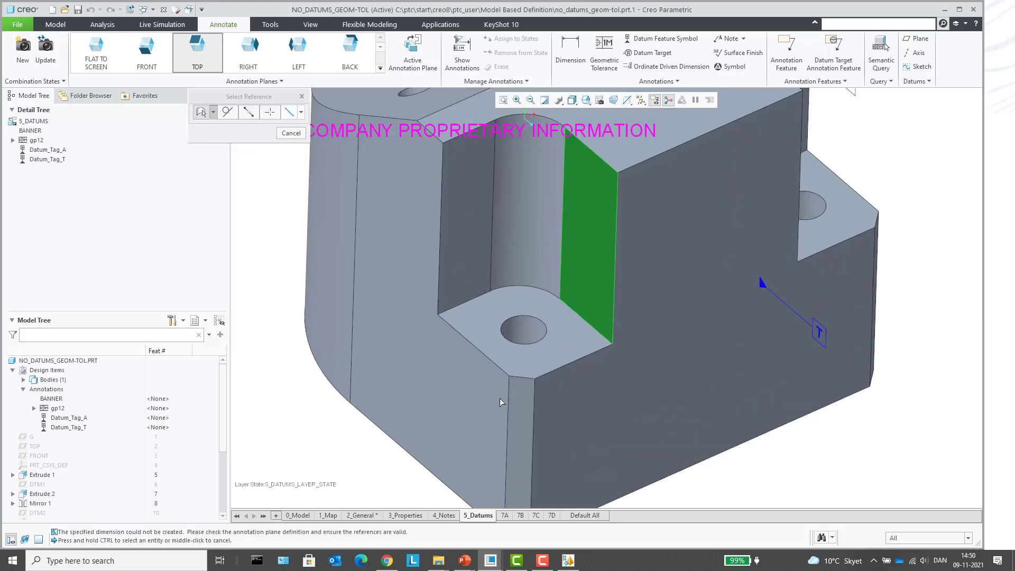
pyautogui.keyDown('ctrl'); pyautogui.click(474, 380); pyautogui.keyUp('ctrl')
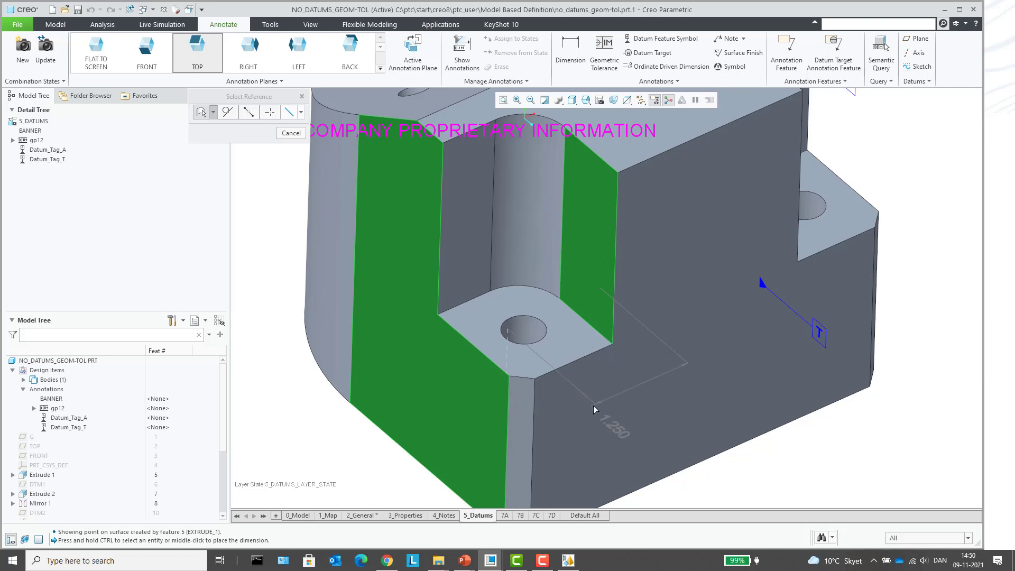
pyautogui.middleClick(624, 400)
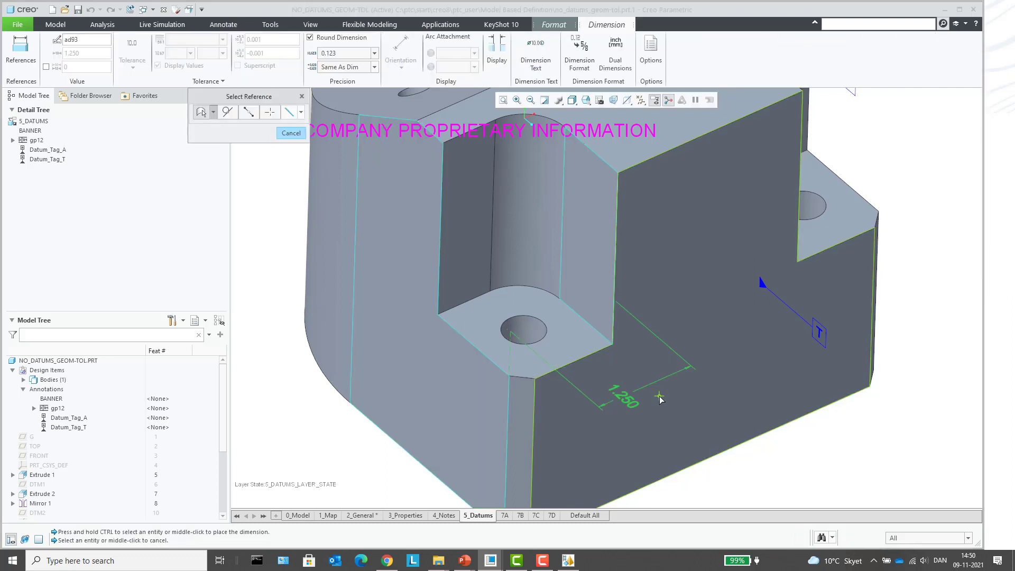
# Add a second dimension from the pocket's other planar side wall to the parallel outer face carrying datum T.
pyautogui.moveTo(591, 367)
pyautogui.mouseDown(button='middle')
pyautogui.moveTo(627, 376)
pyautogui.moveTo(626, 361)
pyautogui.moveTo(645, 351)
pyautogui.moveTo(658, 365)
pyautogui.moveTo(591, 301)
pyautogui.mouseUp(button='middle')
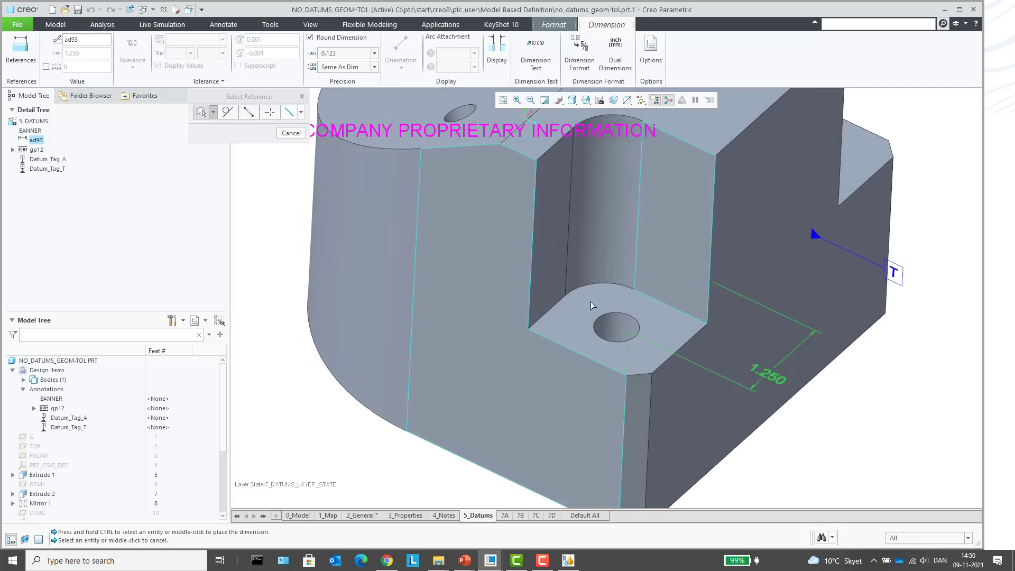
pyautogui.click(548, 267)
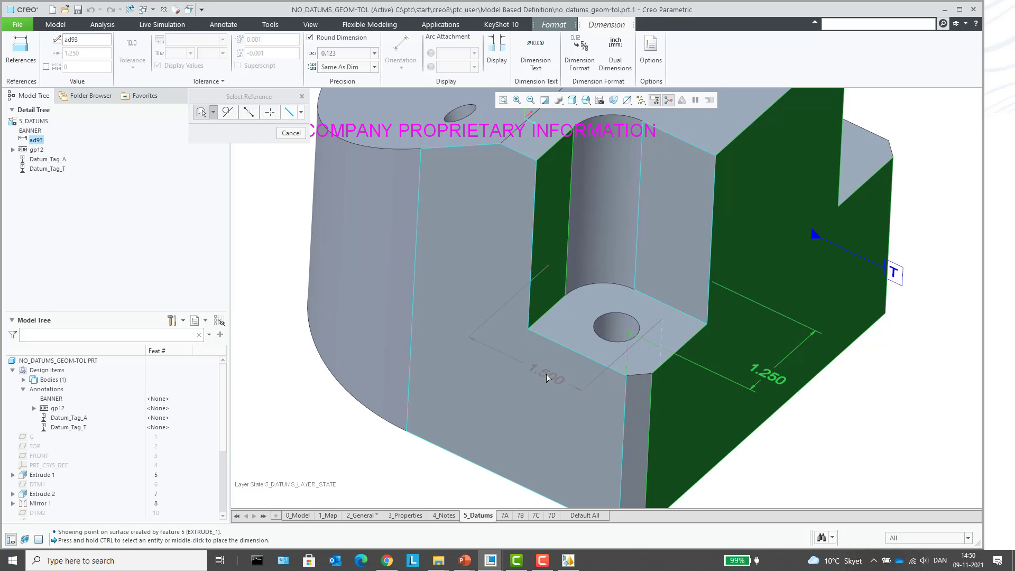
pyautogui.middleClick(546, 373)
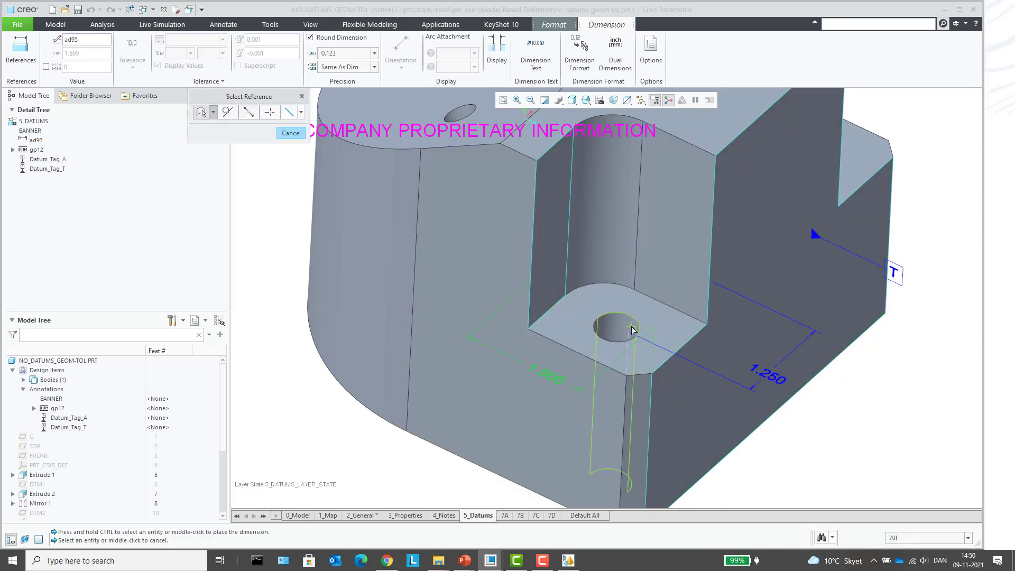
# Change the reference selection type and add a radius dimension to the edge of the small hole in the pocket floor.
pyautogui.click(667, 329)
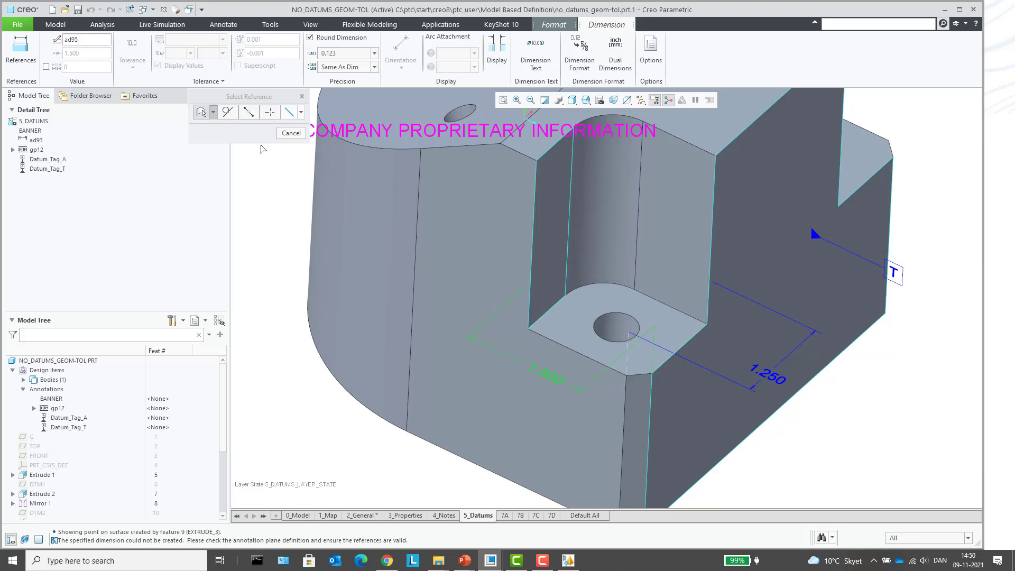
pyautogui.click(214, 114)
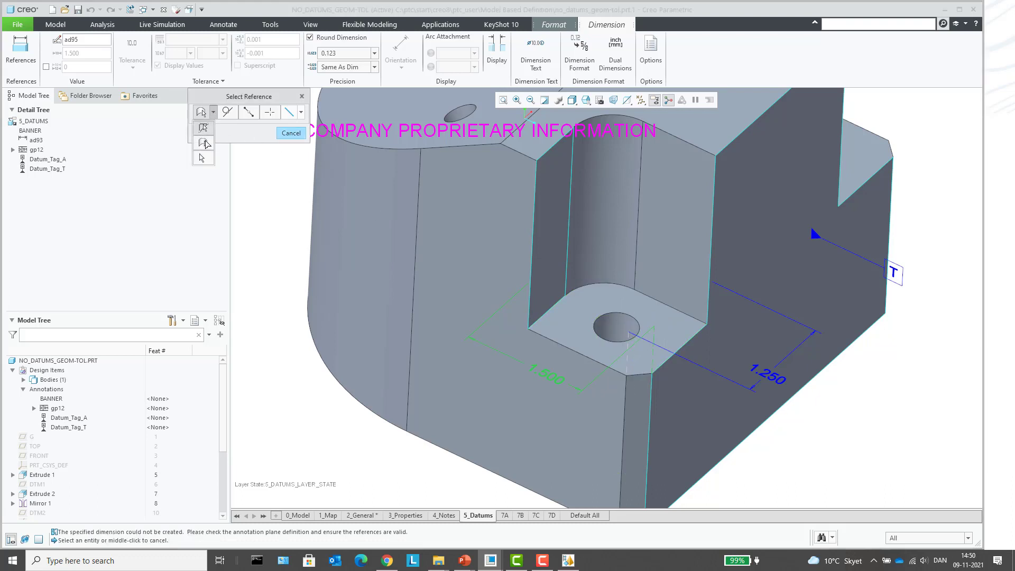
pyautogui.click(202, 142)
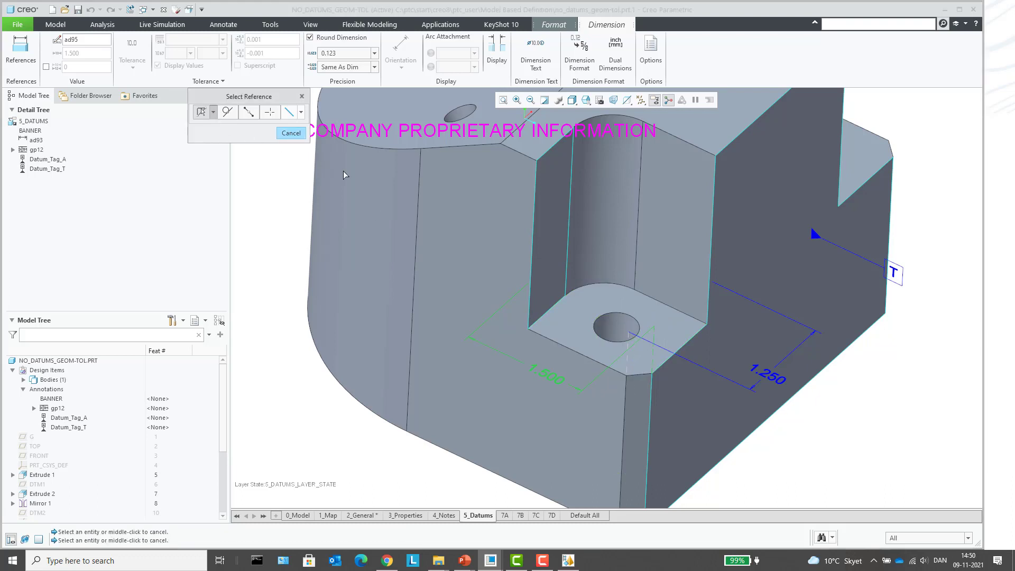
pyautogui.click(638, 320)
pyautogui.middleClick(705, 318)
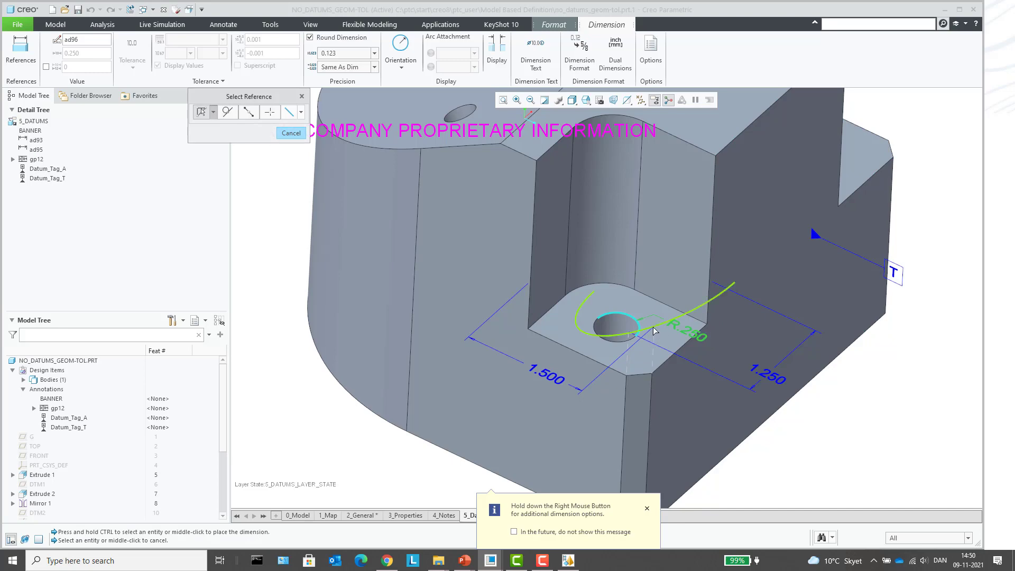
# Select both linear dimensions and the hole's radius dimension, and move them to the plane of the pocket floor surface.
pyautogui.scroll(-4, 680, 315)
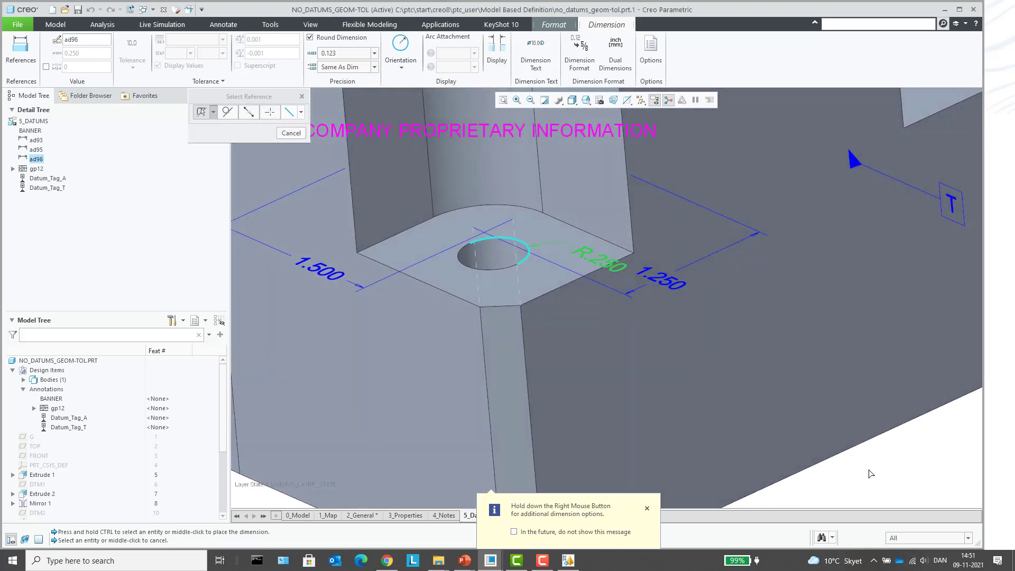
pyautogui.click(658, 283)
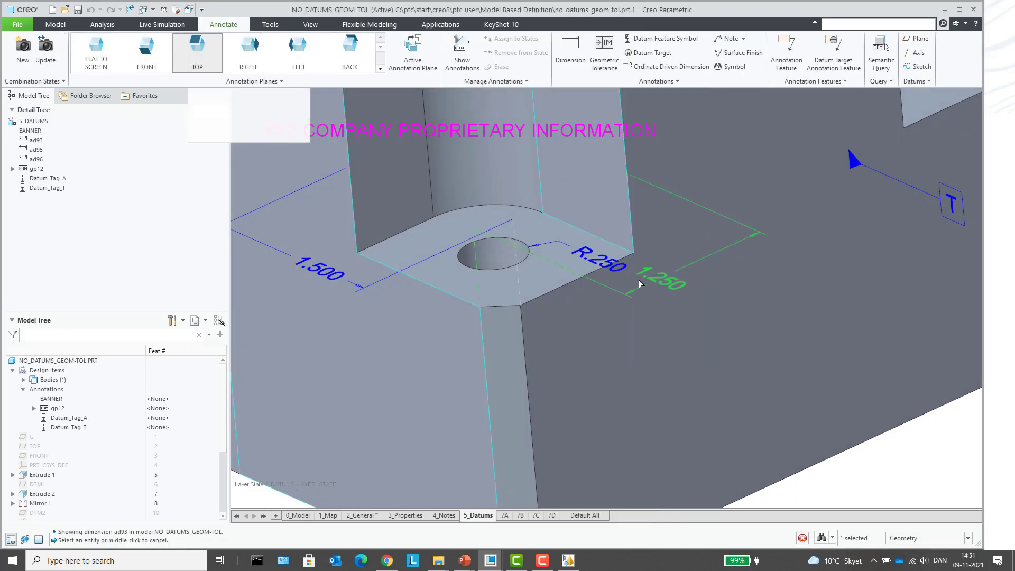
pyautogui.middleClick(627, 284)
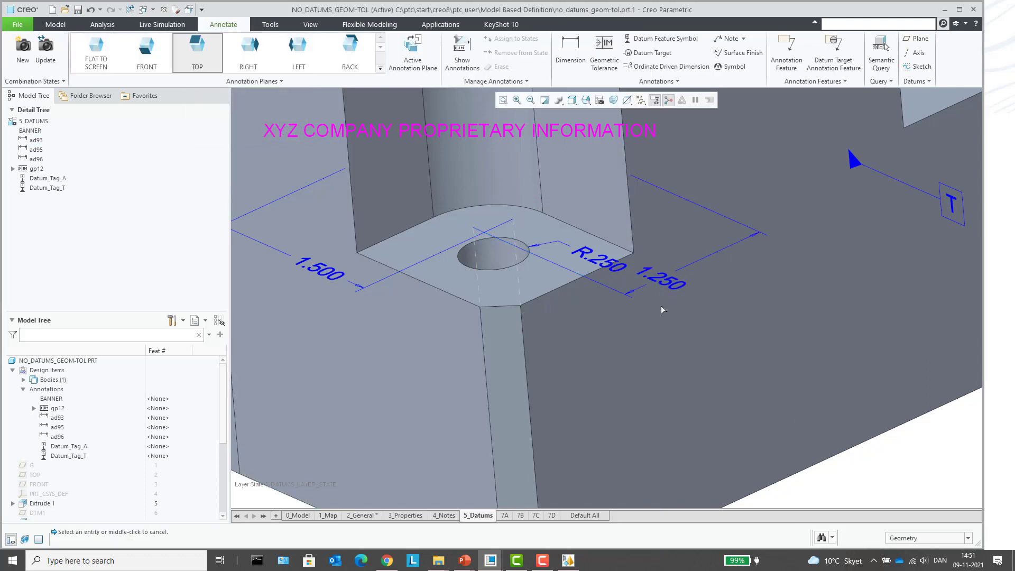
pyautogui.keyDown('ctrl'); pyautogui.click(627, 276); pyautogui.keyUp('ctrl')
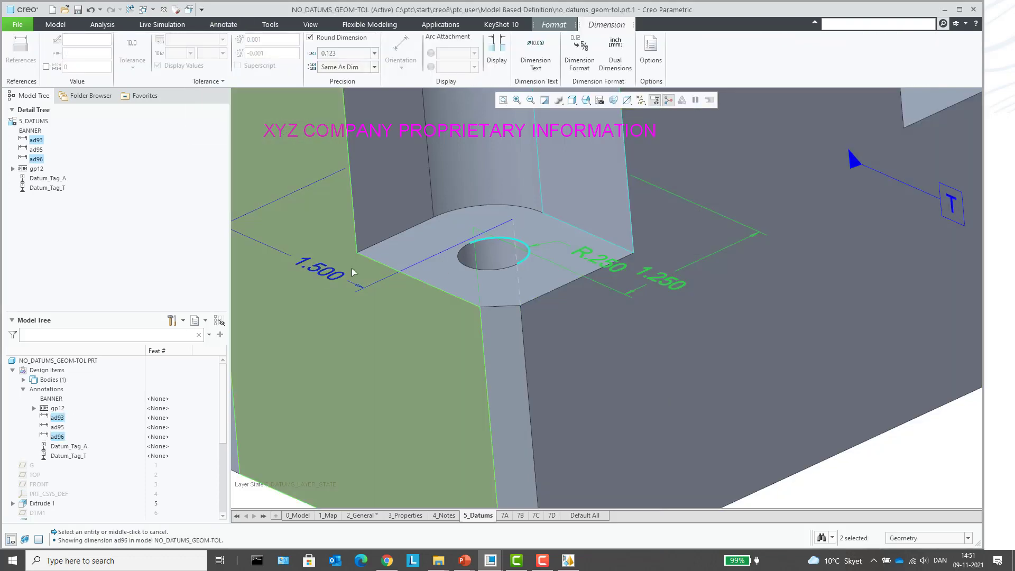
pyautogui.keyDown('ctrl'); pyautogui.click(328, 281); pyautogui.keyUp('ctrl')
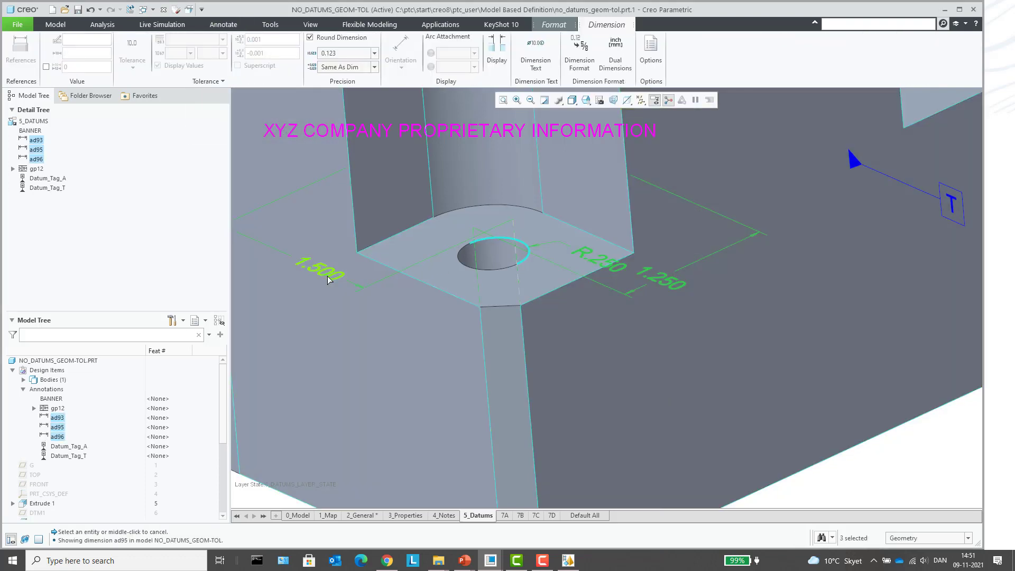
pyautogui.rightClick(328, 280)
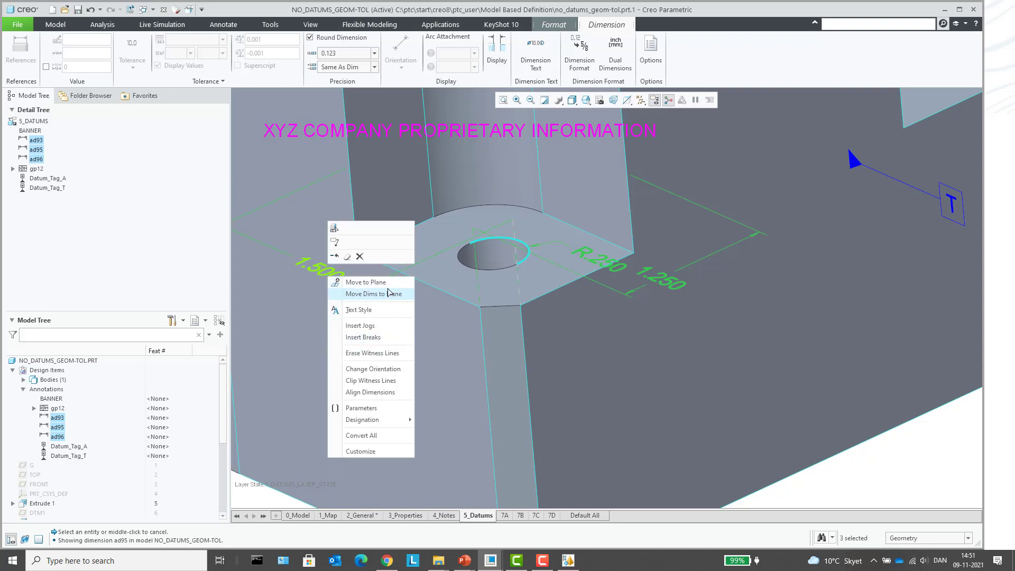
pyautogui.click(373, 283)
pyautogui.click(509, 286)
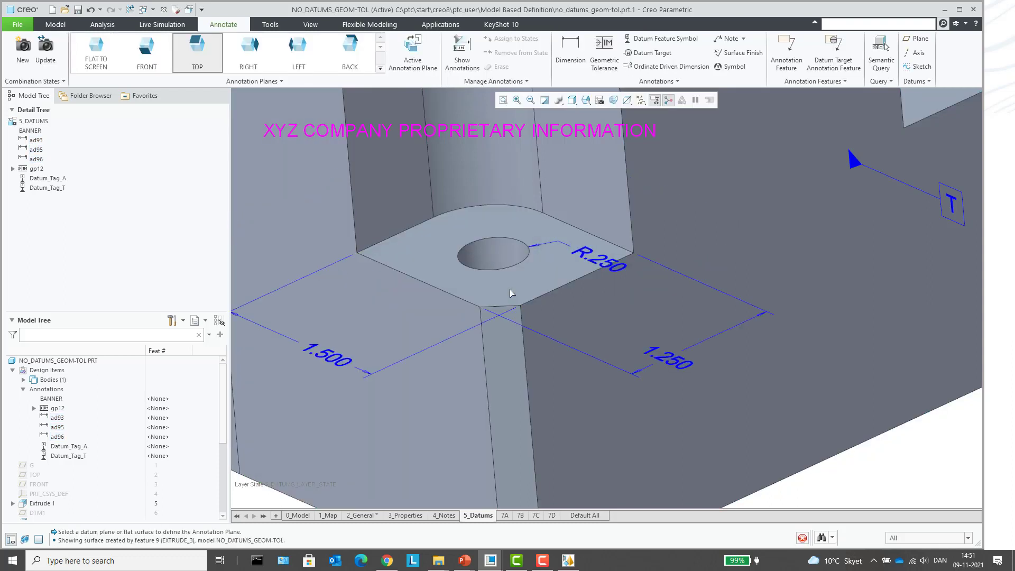
# Reposition the pocket dimensions, bringing both linear dimensions closer to the pocket and moving the hole's radius text farther from the hole.
pyautogui.scroll(-4, 565, 318)
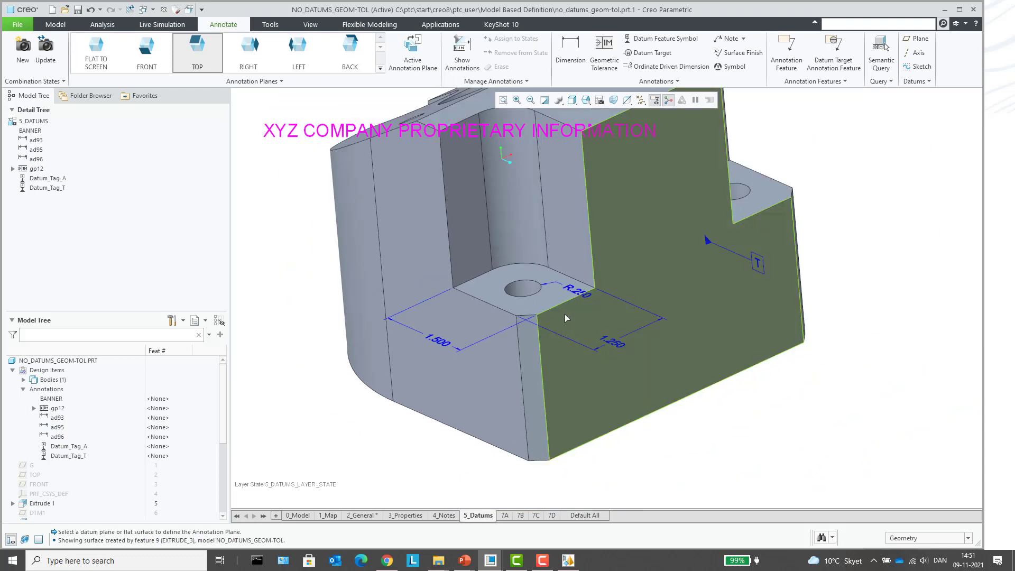
pyautogui.scroll(3, 563, 310)
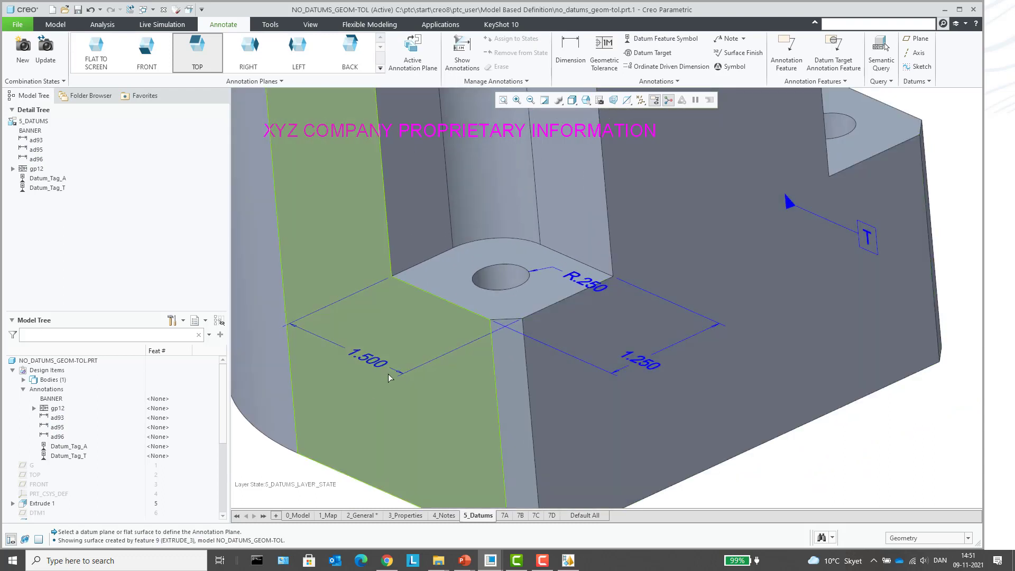
pyautogui.click(372, 363)
pyautogui.moveTo(372, 363); pyautogui.dragTo(408, 324)
pyautogui.click(641, 361)
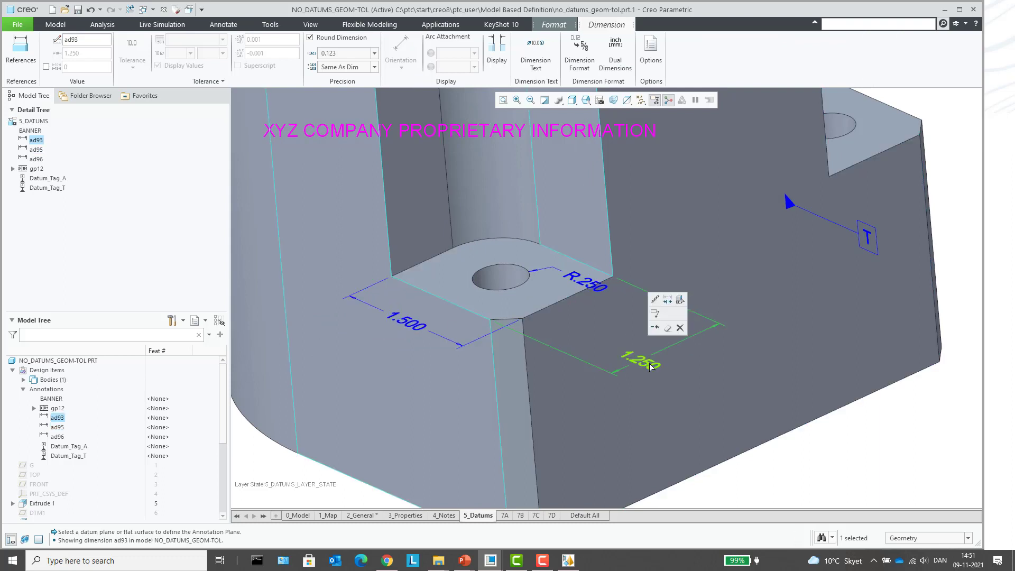
pyautogui.moveTo(641, 361); pyautogui.dragTo(632, 333)
pyautogui.click(598, 289)
pyautogui.moveTo(599, 290); pyautogui.dragTo(641, 305)
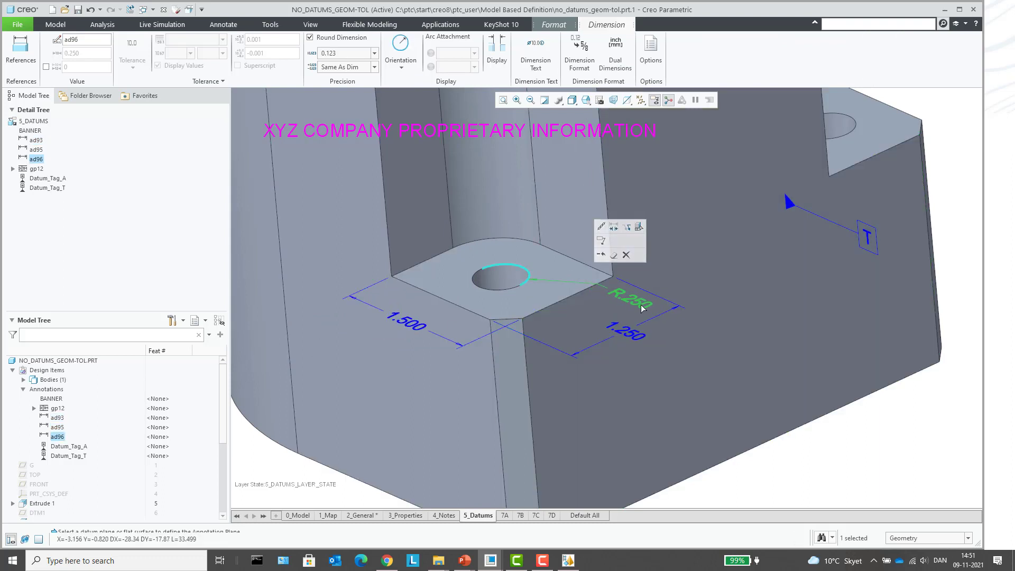
pyautogui.click(844, 463)
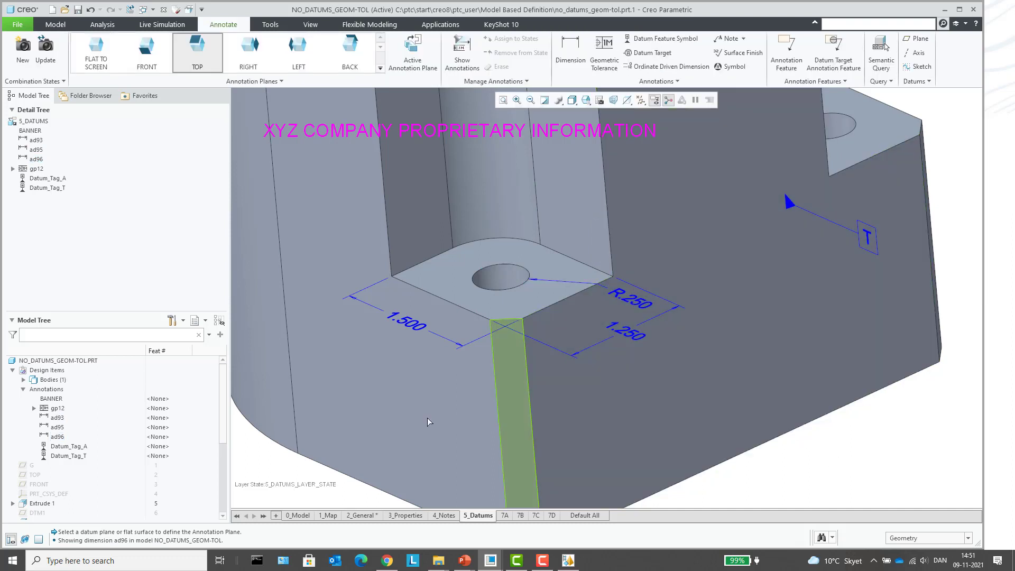
# Show all four driving dimensions of Extrude 4 as model annotations.
pyautogui.moveTo(222, 379); pyautogui.dragTo(225, 453)
pyautogui.click(41, 432)
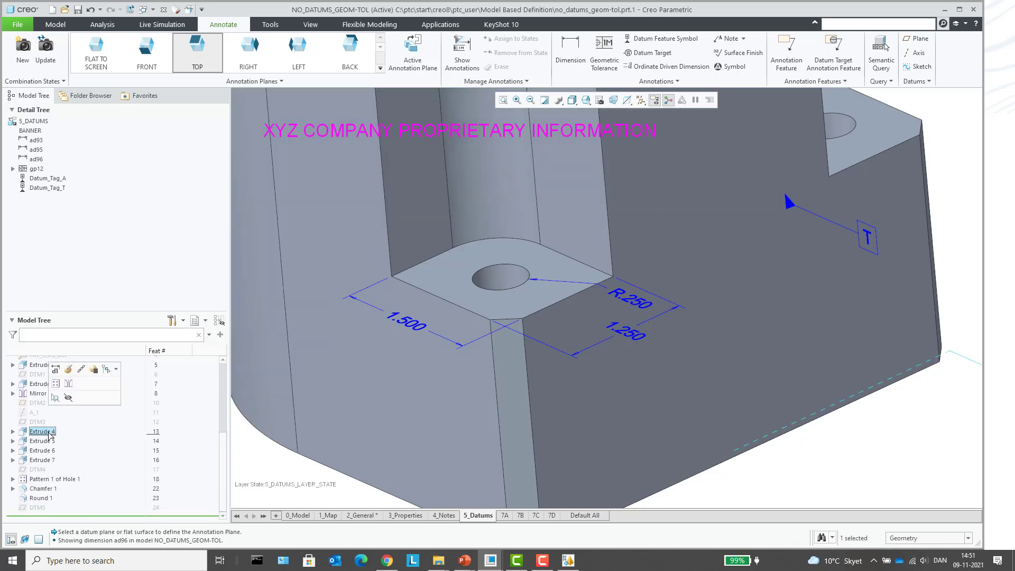
pyautogui.scroll(-5, 558, 412)
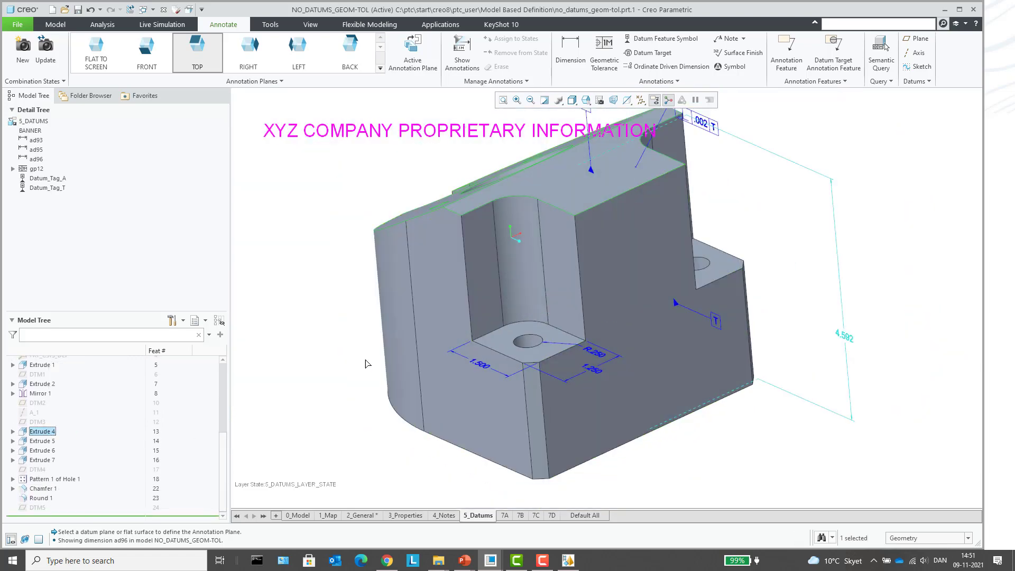
pyautogui.moveTo(365, 356); pyautogui.dragTo(360, 388, button='middle')
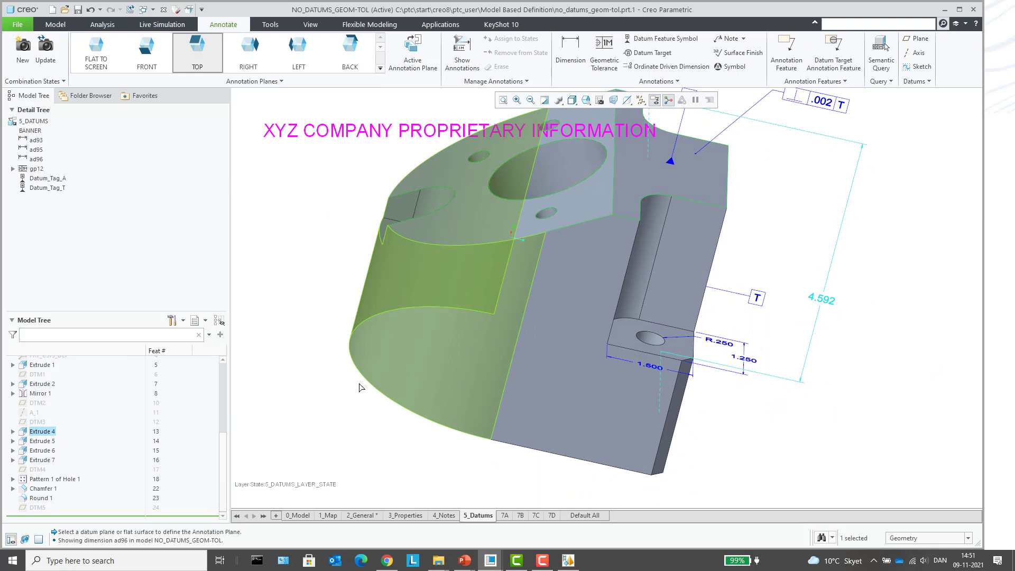
pyautogui.rightClick(42, 435)
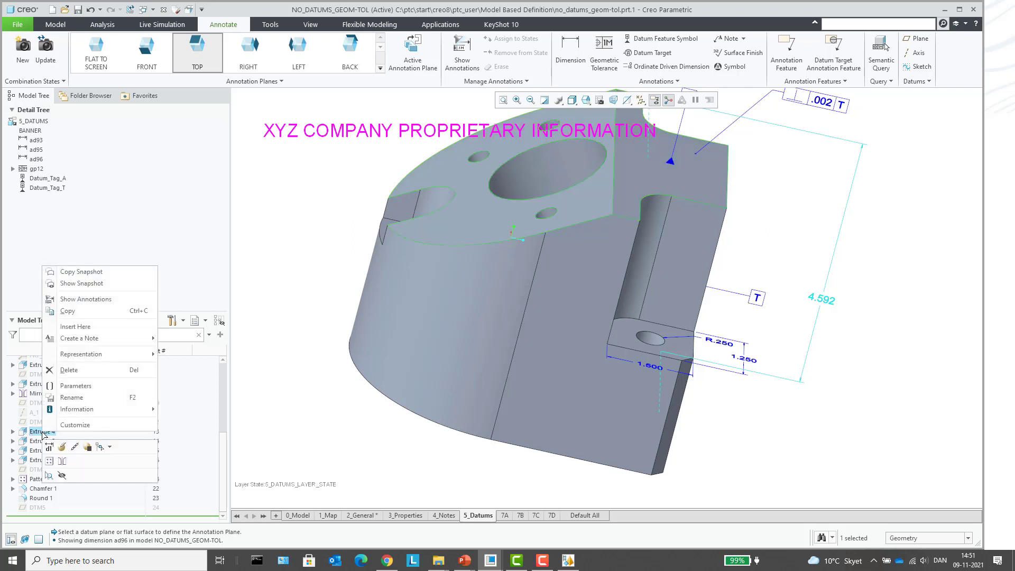
pyautogui.click(88, 299)
pyautogui.scroll(-3, 442, 395)
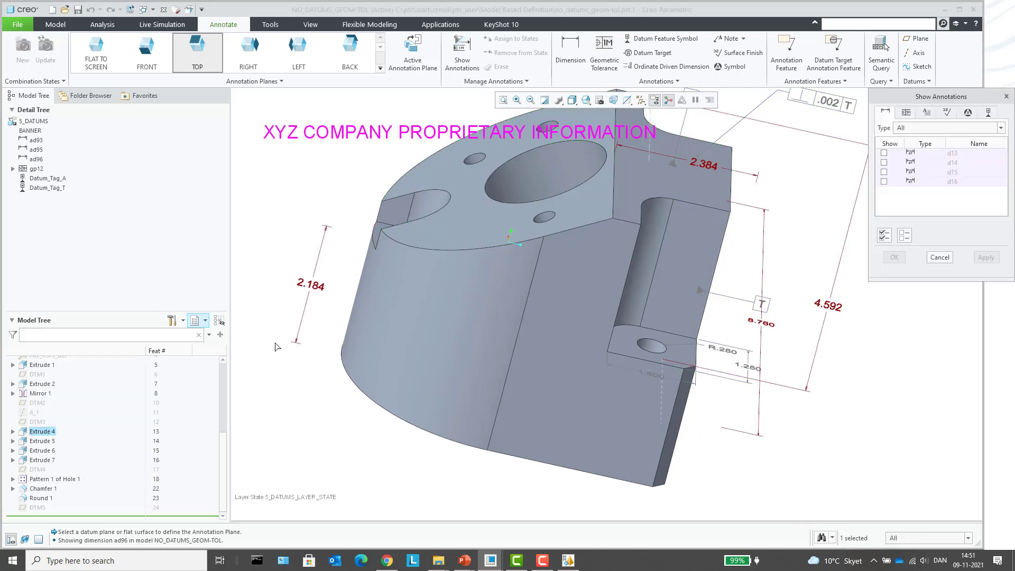
pyautogui.moveTo(442, 395)
pyautogui.mouseDown(button='middle')
pyautogui.moveTo(480, 355)
pyautogui.moveTo(458, 326)
pyautogui.moveTo(470, 378)
pyautogui.moveTo(496, 358)
pyautogui.moveTo(468, 369)
pyautogui.mouseUp(button='middle')
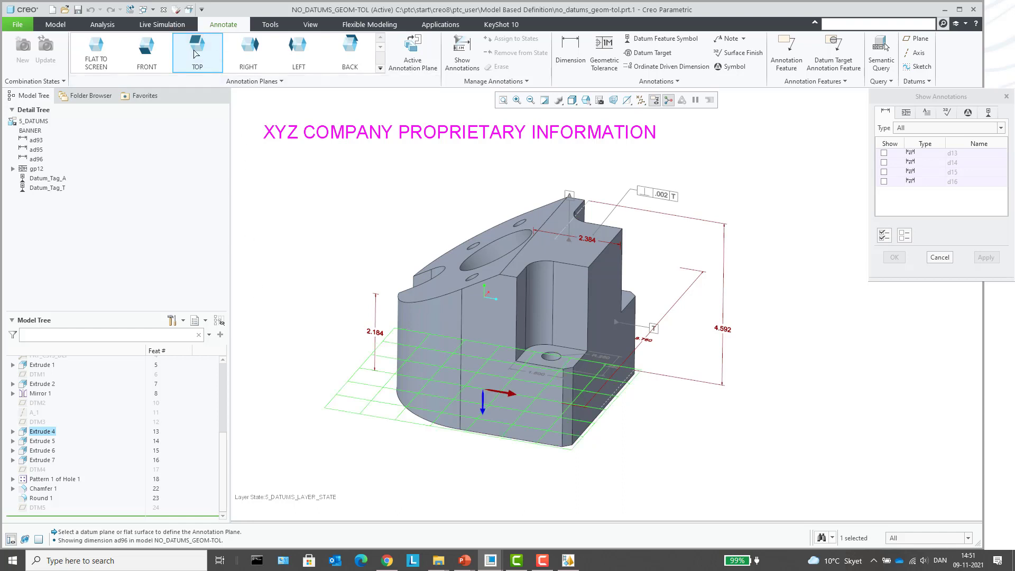
pyautogui.moveTo(764, 256); pyautogui.dragTo(775, 249, button='middle')
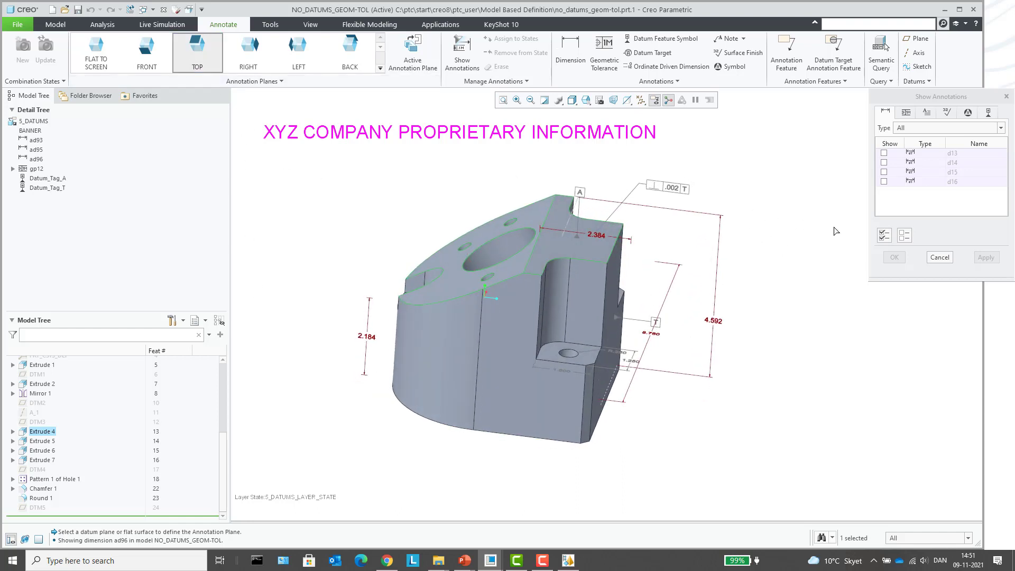
pyautogui.click(885, 238)
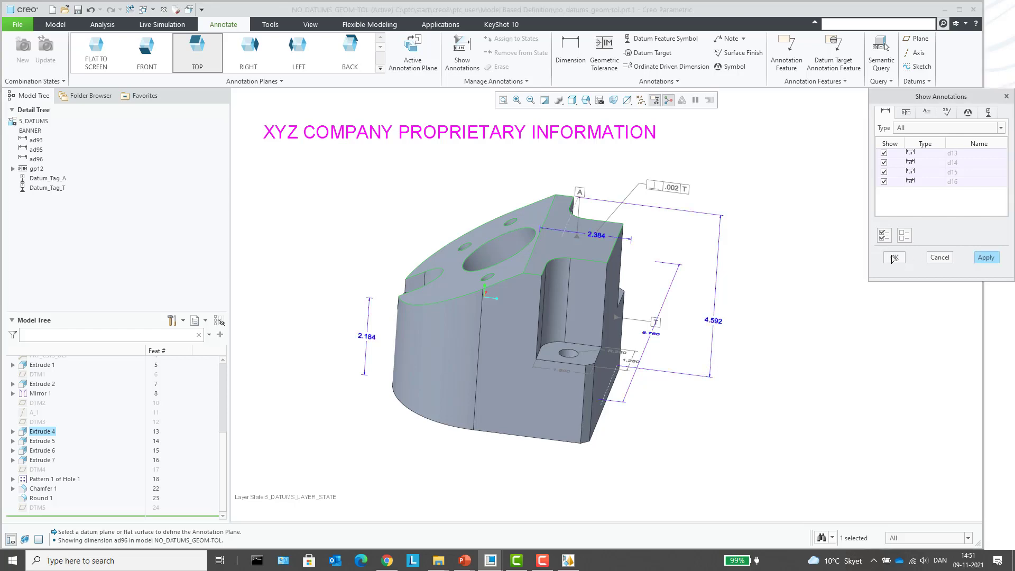
pyautogui.click(894, 258)
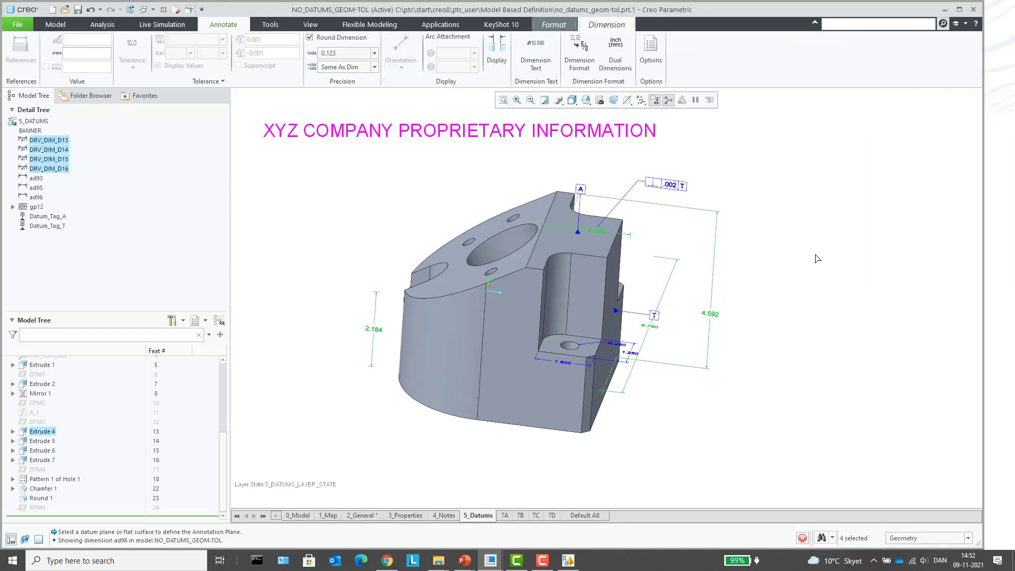
# Move the 8.760, 4.592 and 2.184 dimensions of Extrude 4 farther out from the part.
pyautogui.click(650, 326)
pyautogui.click(657, 330)
pyautogui.click(657, 330)
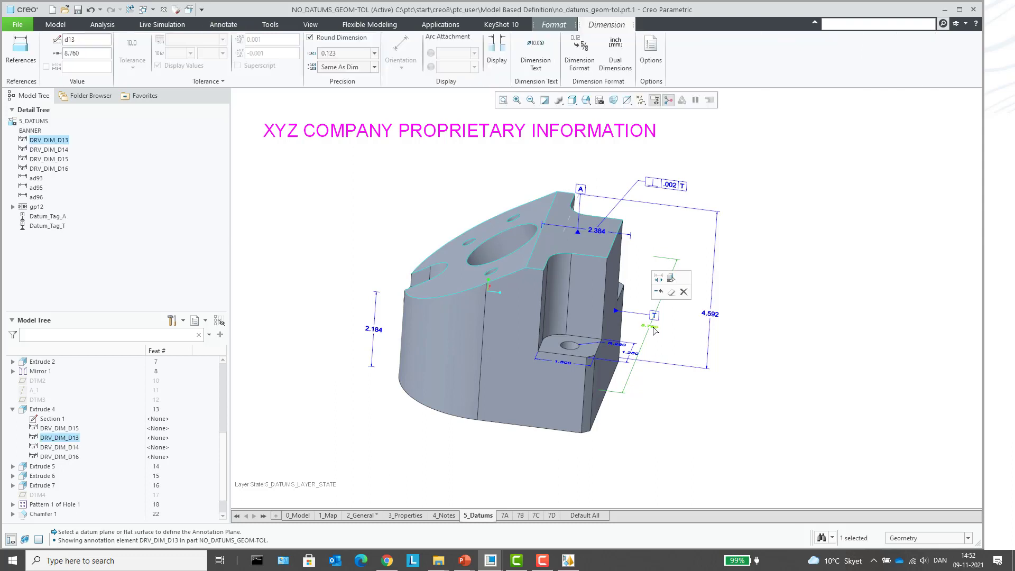
pyautogui.moveTo(657, 330); pyautogui.dragTo(730, 323)
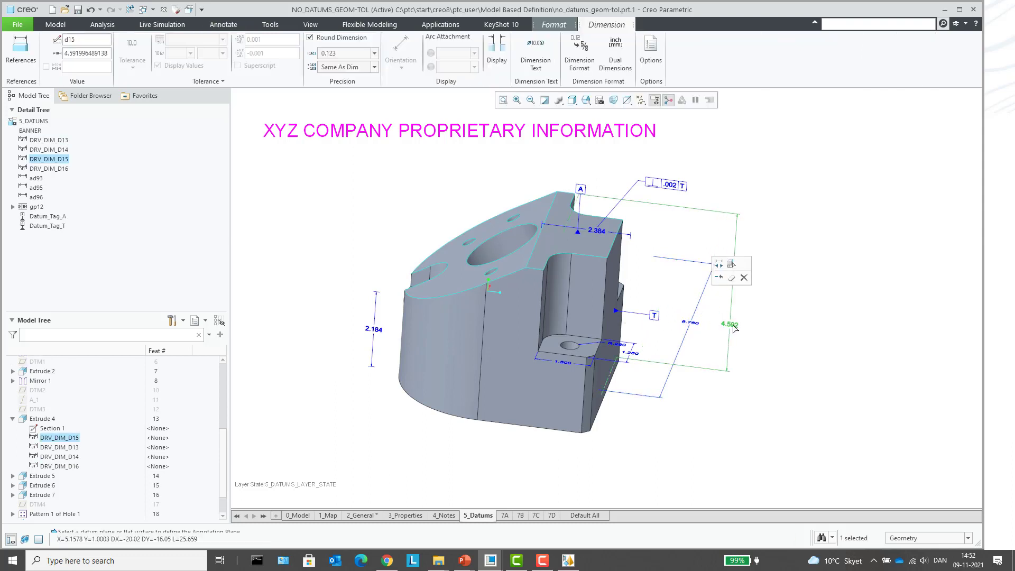
pyautogui.click(375, 332)
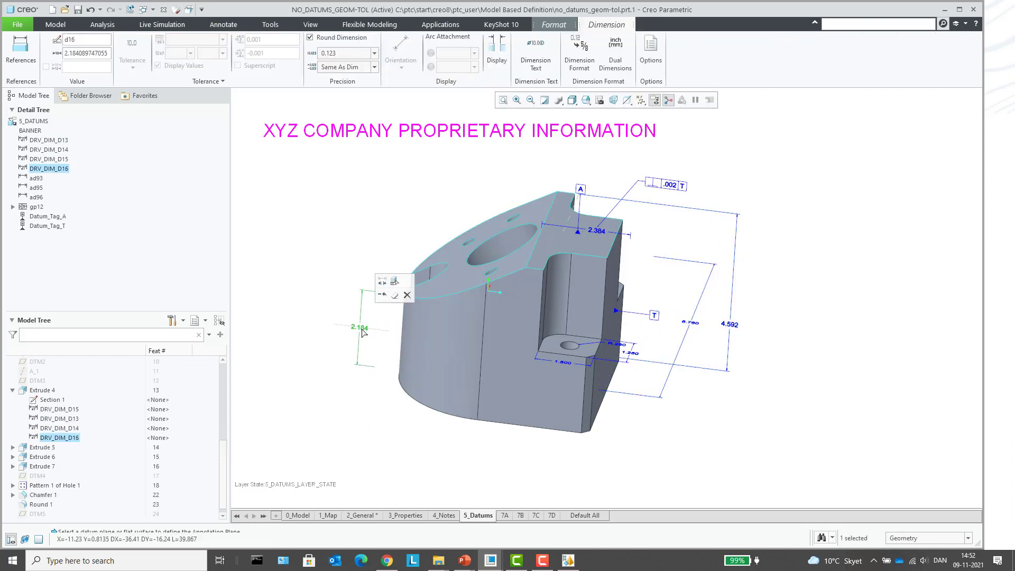
pyautogui.moveTo(374, 333); pyautogui.dragTo(354, 238, button='middle')
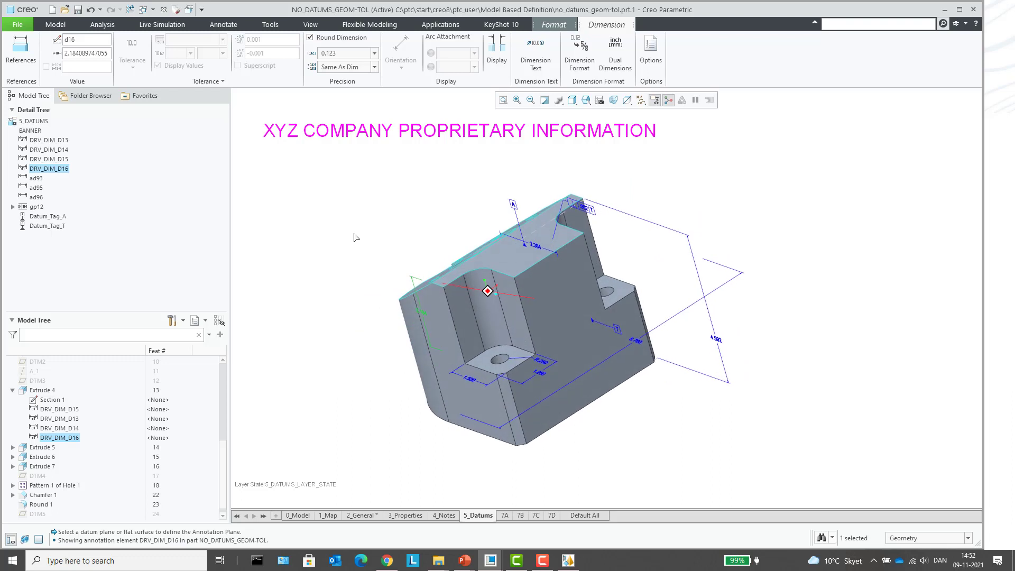
pyautogui.click(744, 195)
pyautogui.moveTo(733, 221)
pyautogui.mouseDown(button='middle')
pyautogui.moveTo(761, 205)
pyautogui.moveTo(740, 217)
pyautogui.moveTo(783, 217)
pyautogui.mouseUp(button='middle')
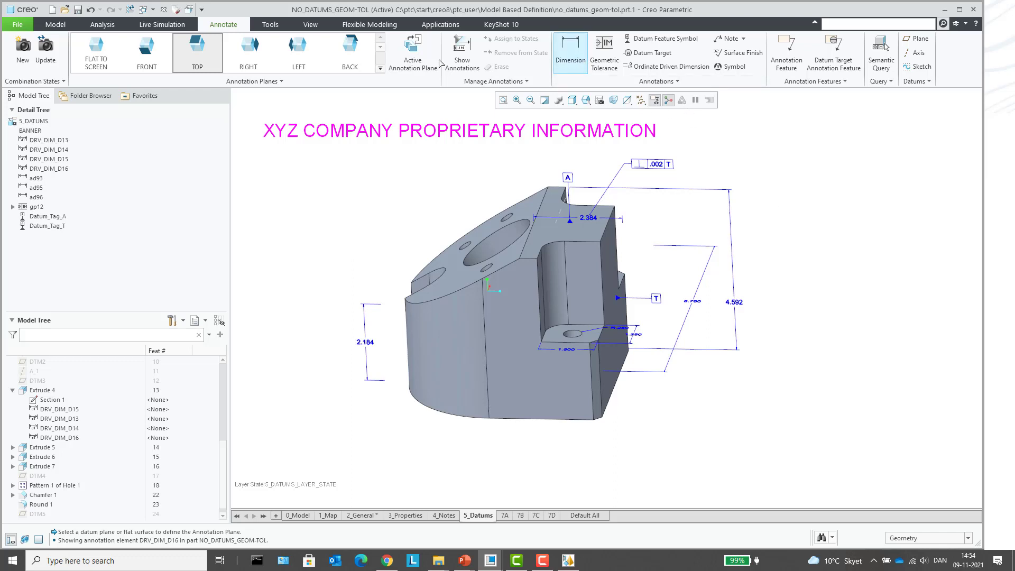
# Switch to the drawing NO_DATUMS_GEOM-TOL.DRW and view its sheet.
pyautogui.click(144, 10)
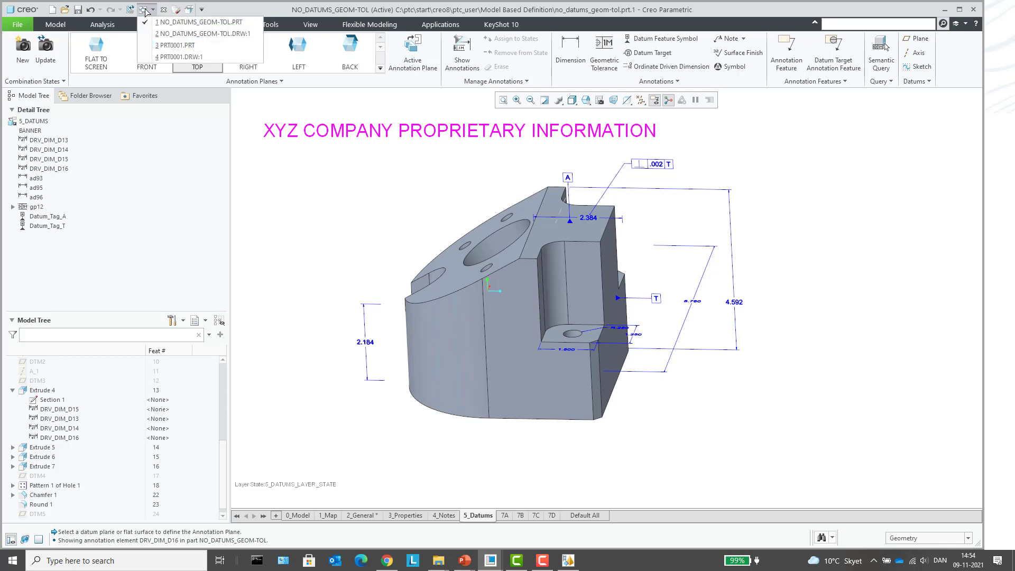
pyautogui.click(214, 35)
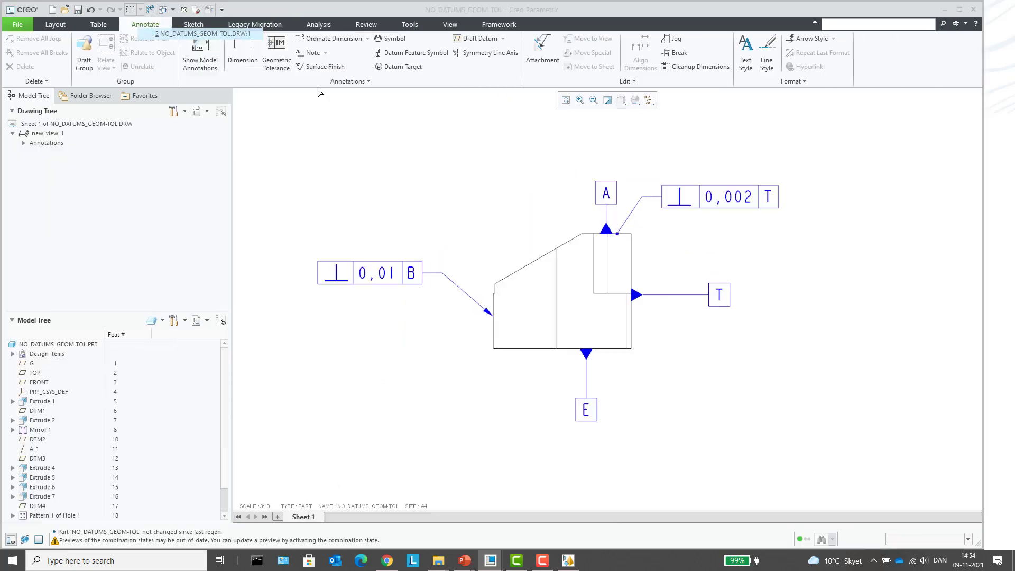
pyautogui.click(17, 24)
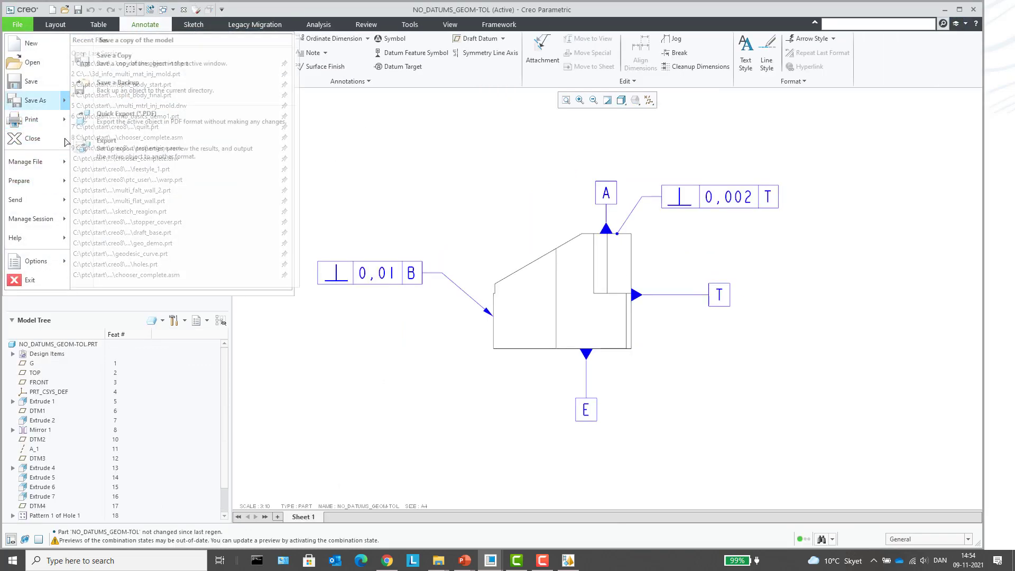
pyautogui.moveTo(41, 185)
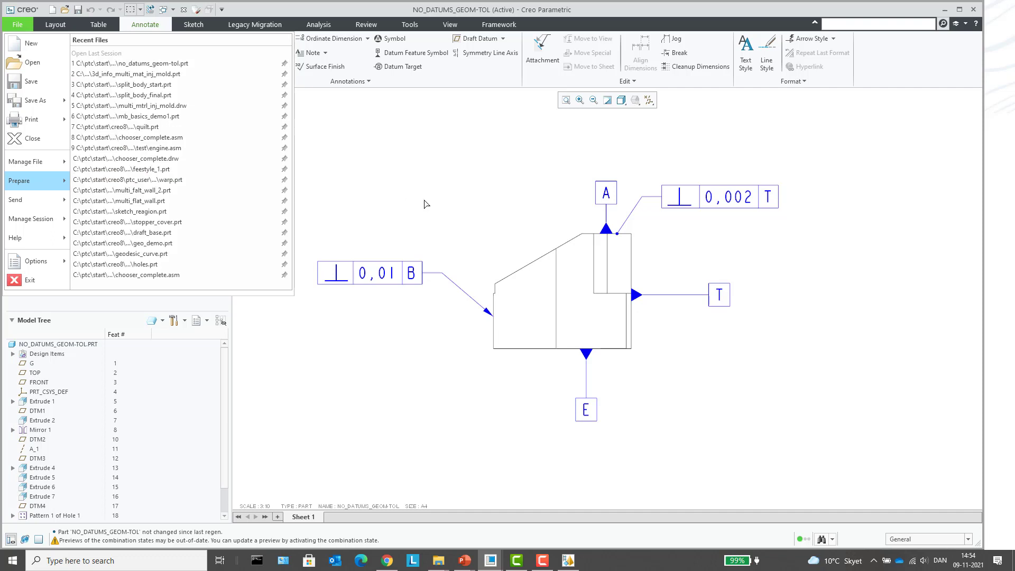
pyautogui.click(457, 218)
pyautogui.scroll(-2, 458, 219)
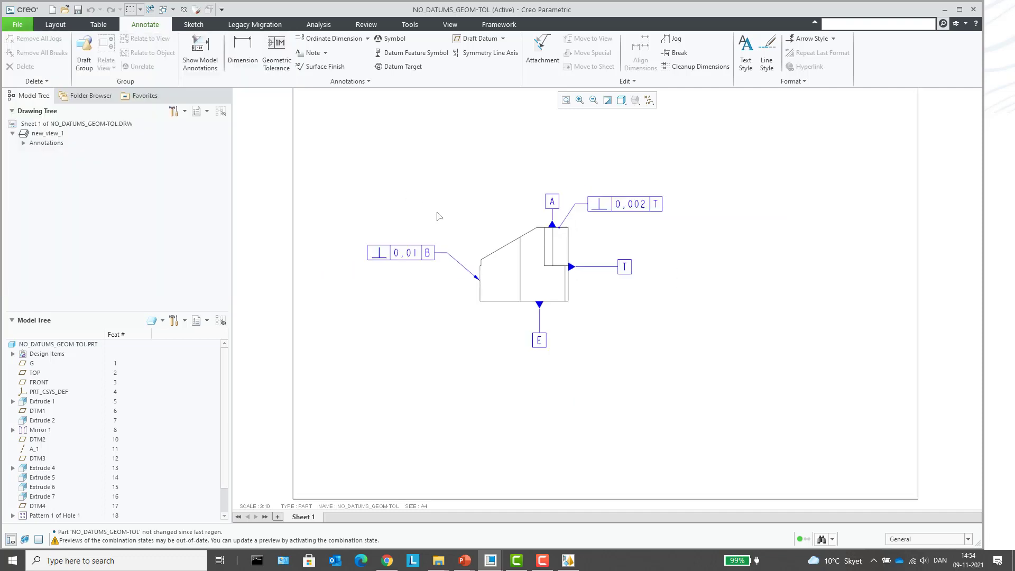
# Switch to PRT0001.PRT and open the detail options from its model properties.
pyautogui.click(172, 11)
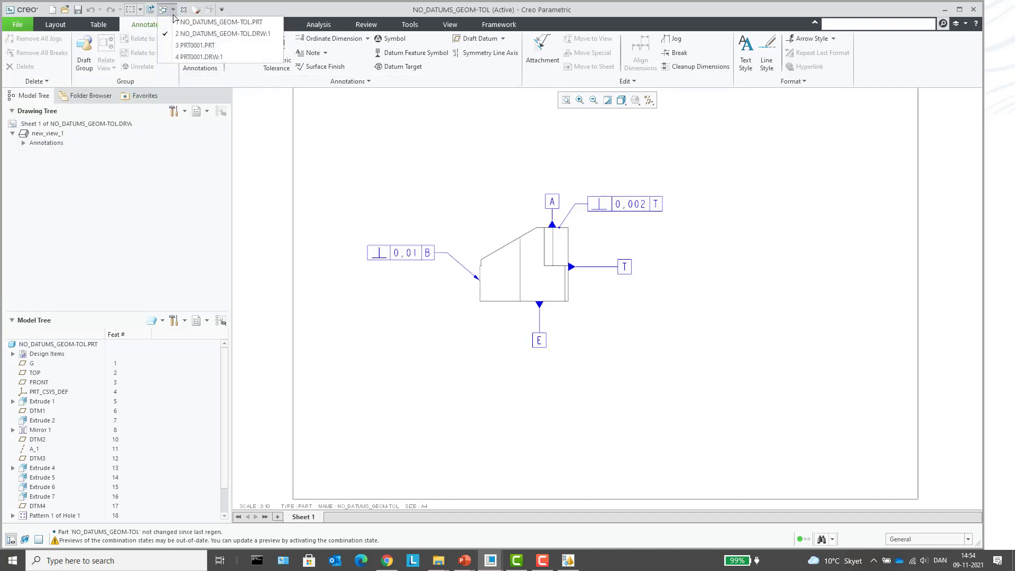
pyautogui.click(206, 53)
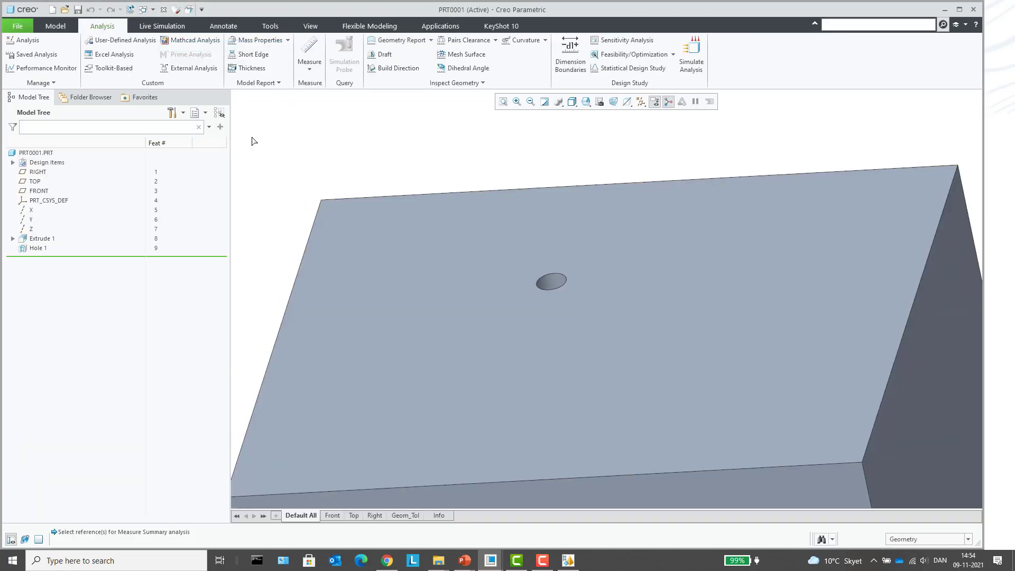
pyautogui.click(18, 26)
pyautogui.moveTo(32, 181)
pyautogui.click(127, 61)
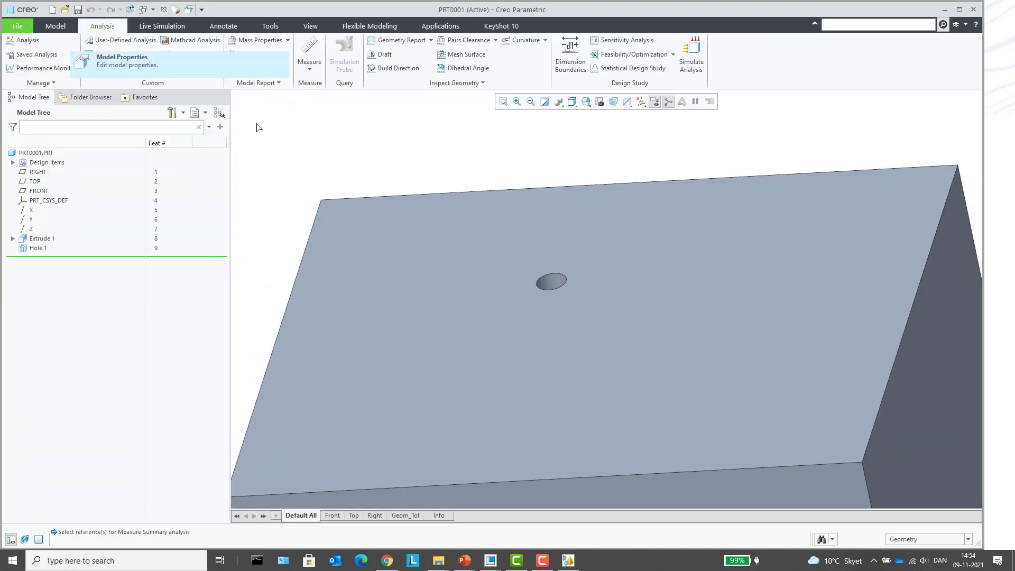
pyautogui.scroll(-3, 635, 389)
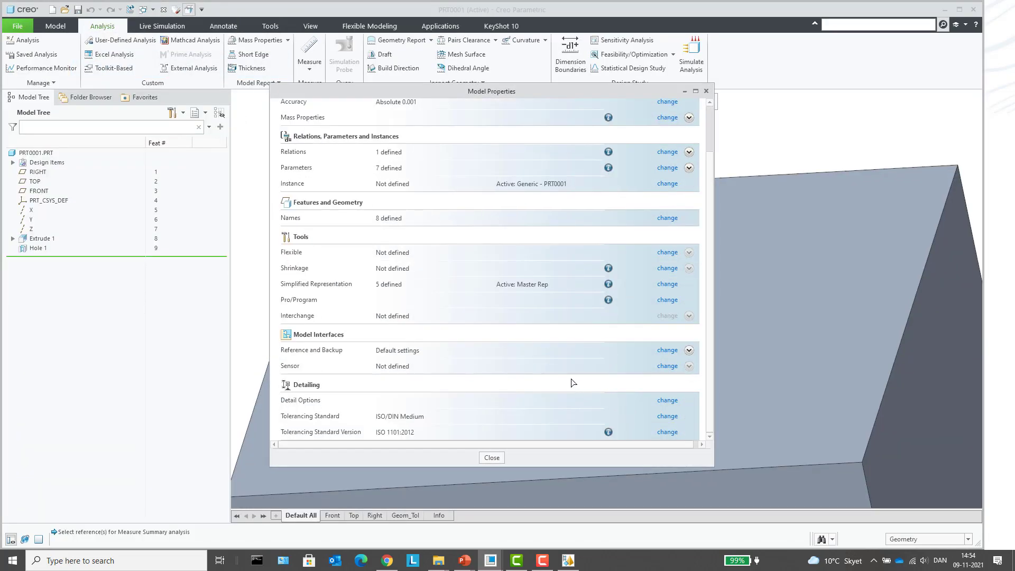
pyautogui.click(670, 400)
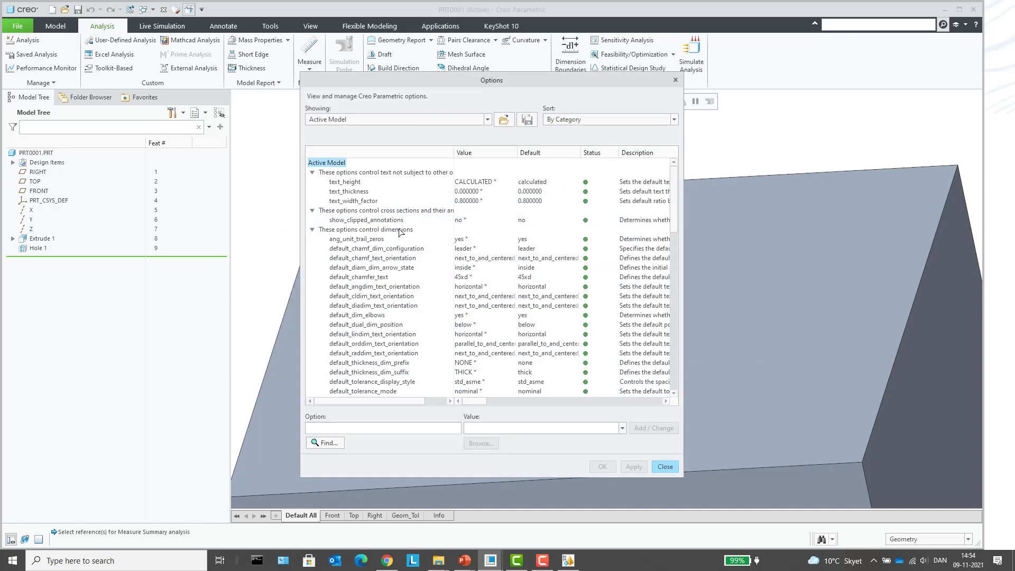
# Examine the default_annotation_font and symbol_font detail options, including the available symbol font values, and close the model properties.
pyautogui.scroll(-8, 475, 242)
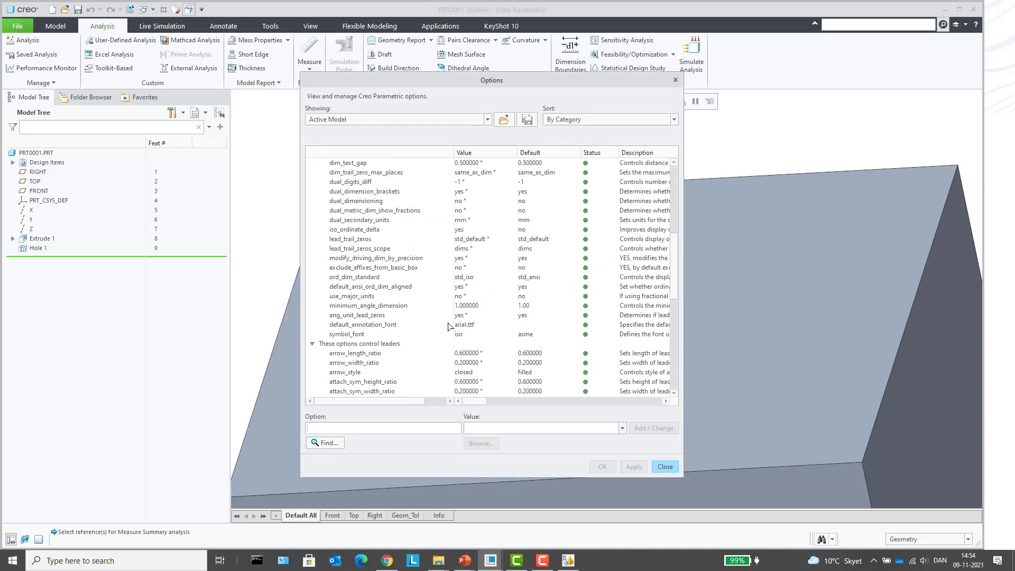
pyautogui.click(391, 325)
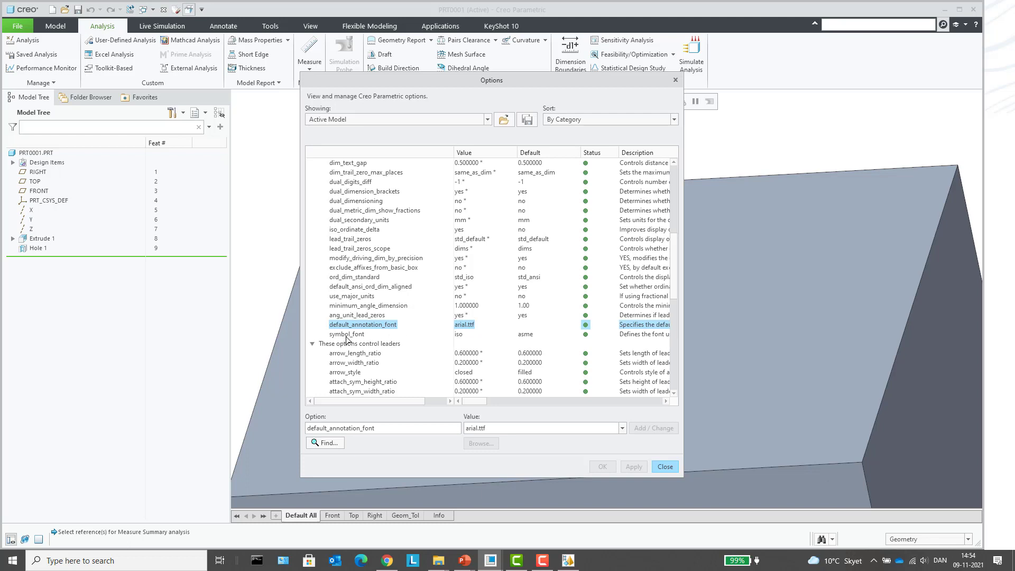
pyautogui.click(364, 335)
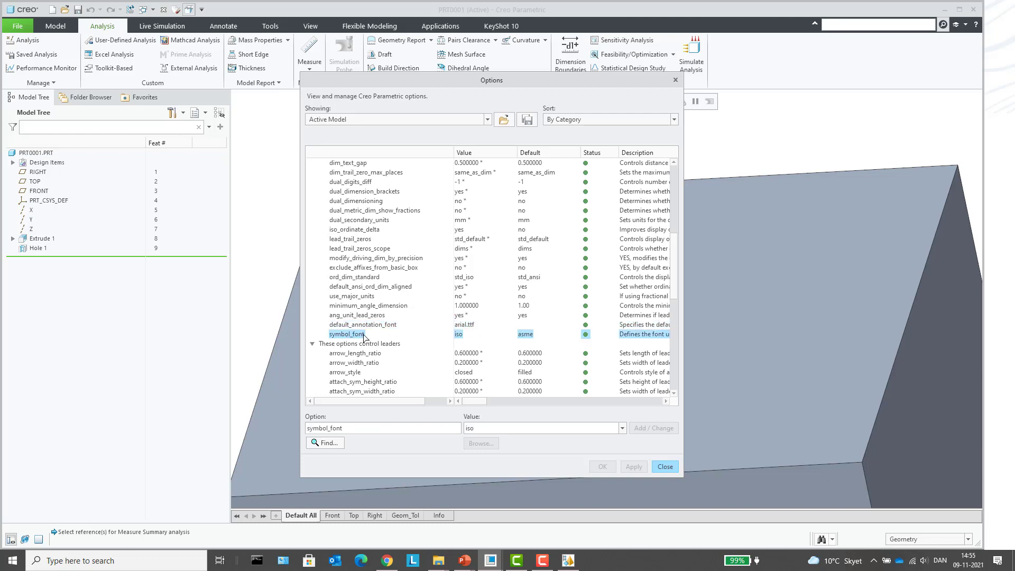
pyautogui.click(623, 428)
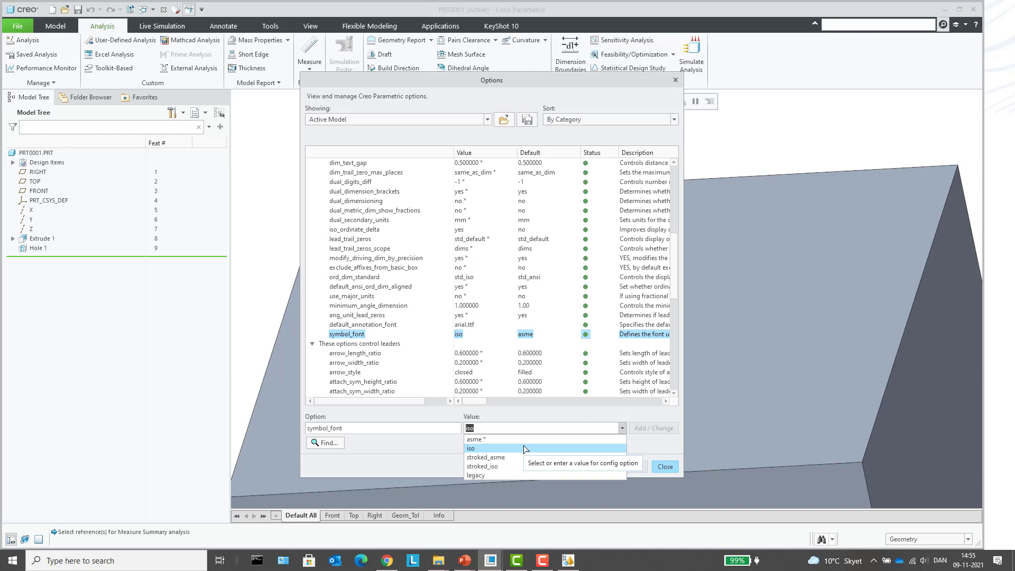
pyautogui.click(663, 468)
pyautogui.click(664, 467)
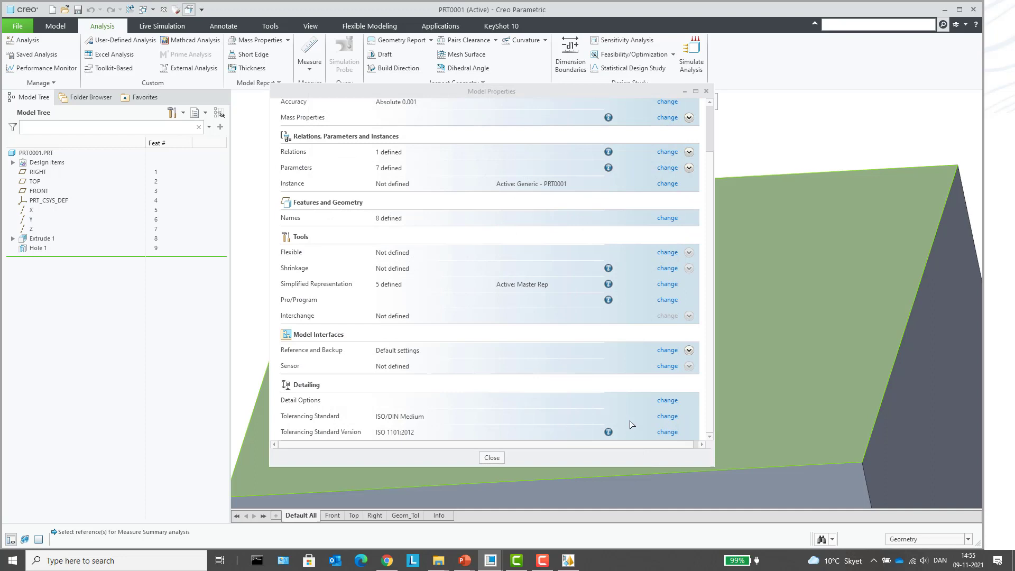
pyautogui.click(492, 458)
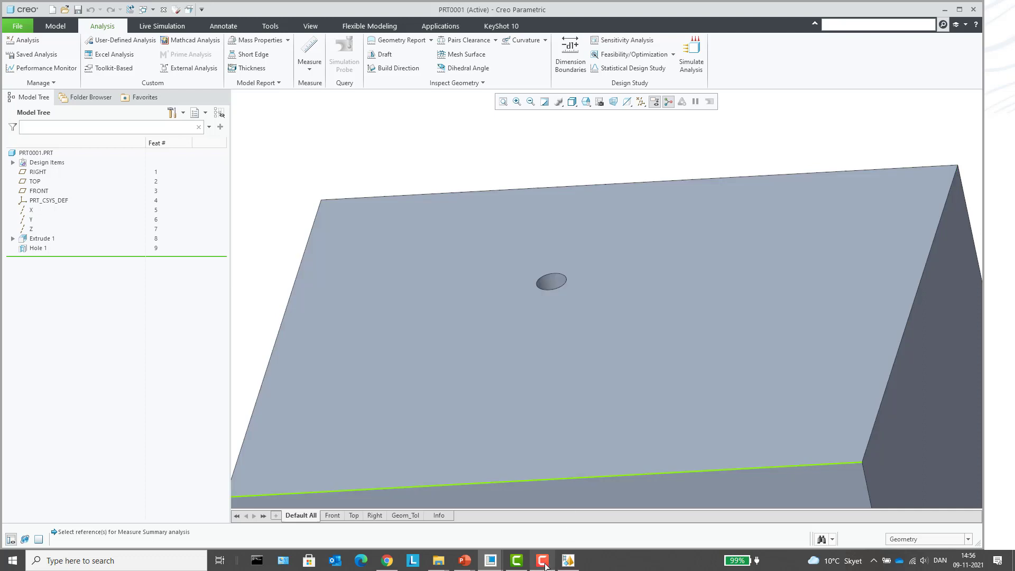
pyautogui.click(543, 564)
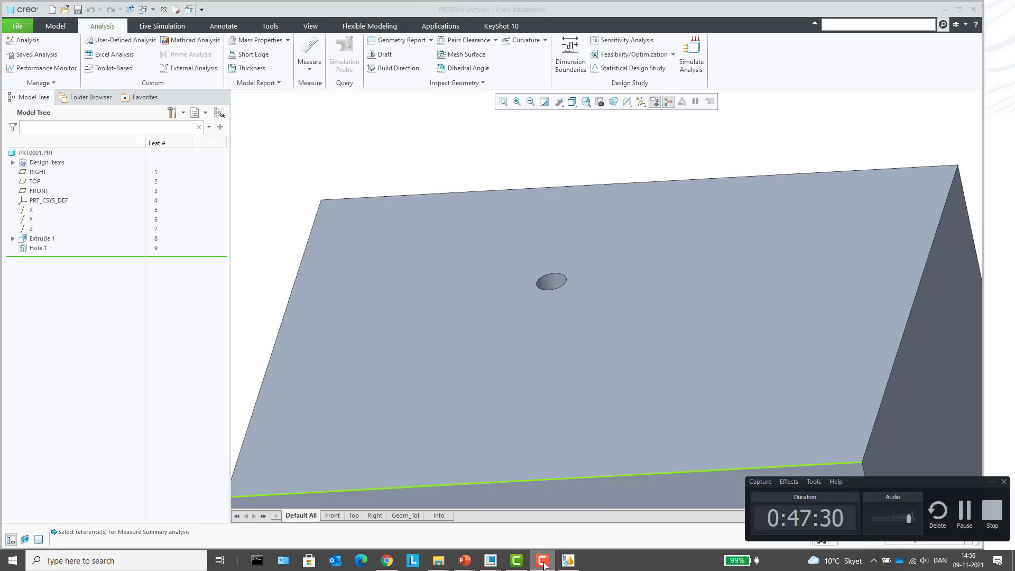